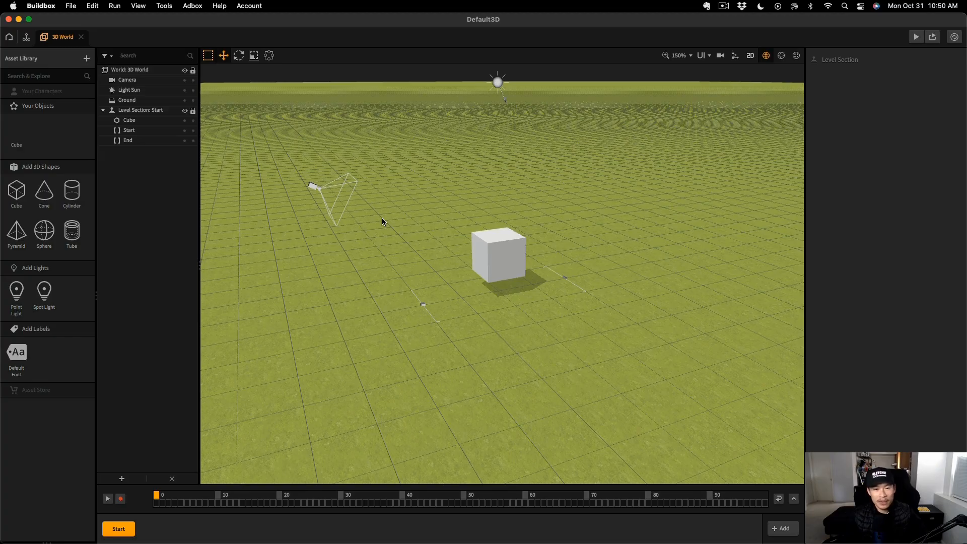
# Step: Import the char2_1_body FBX model into the 3D world as a new object
pyautogui.hotkey('ctrl', 'Up')
pyautogui.click(131, 423)
pyautogui.moveTo(398, 301); pyautogui.dragTo(539, 287)
pyautogui.click(351, 198)
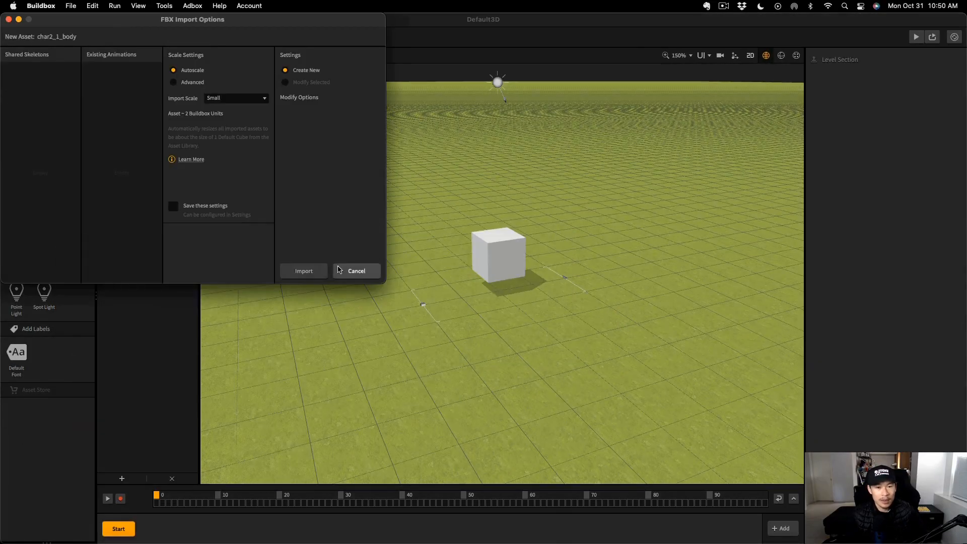
pyautogui.click(357, 271)
# Step: Set the cube's Y position to -1 and bring the imported character standing on it into view
pyautogui.click(913, 73)
pyautogui.write('-1')
pyautogui.scroll(5, 468, 359)
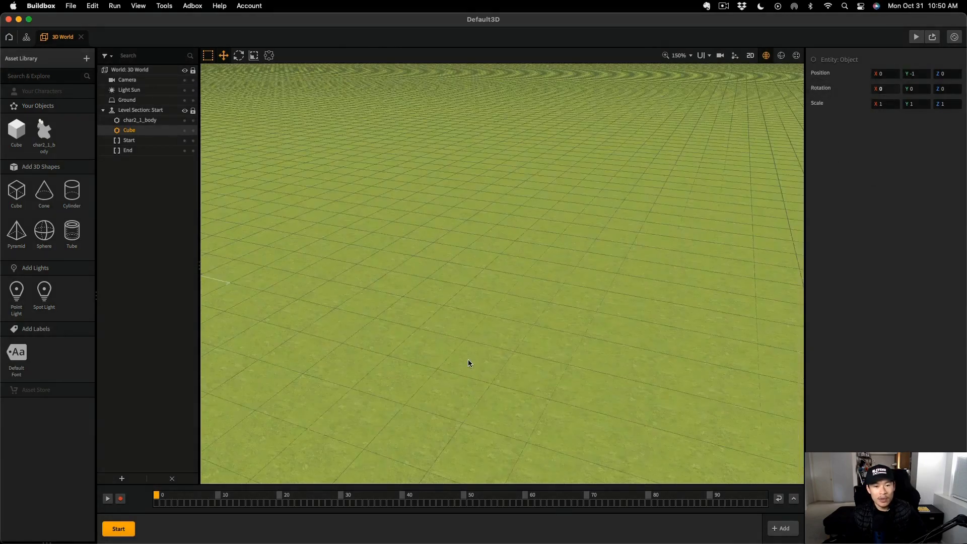
pyautogui.moveTo(591, 311); pyautogui.dragTo(516, 338, button='right')
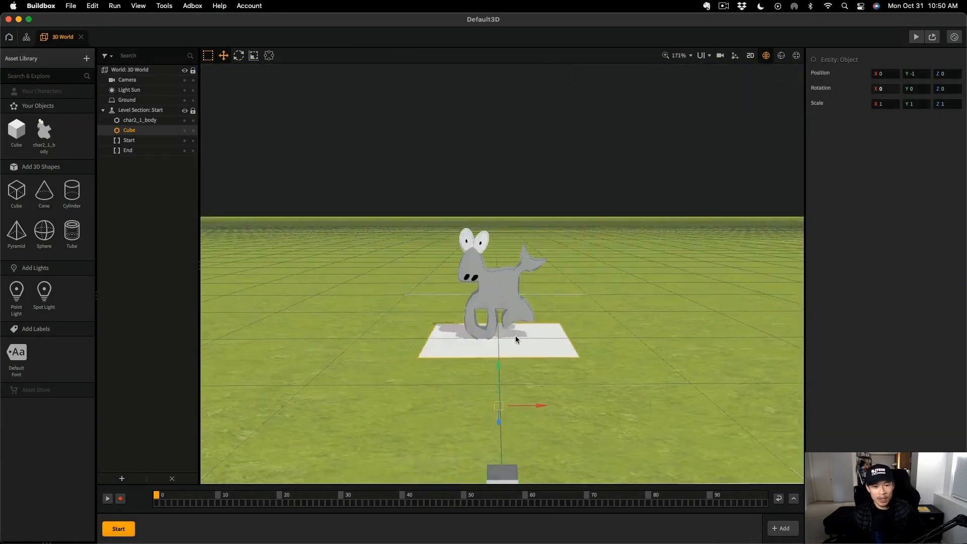
pyautogui.scroll(2, 515, 337)
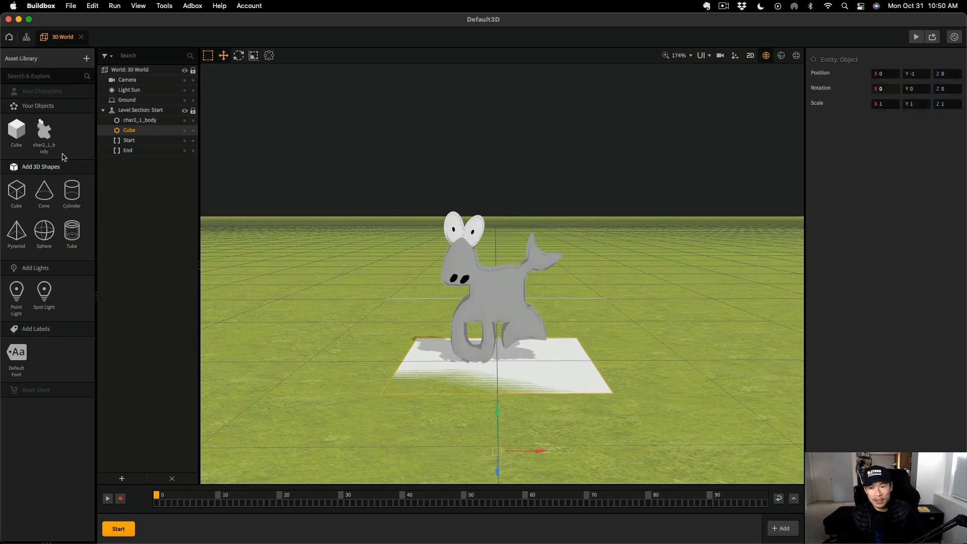
# Step: Edit char2_1_body's sub scene, setting the Outline color to black and turning off Receive Shadow for the Body and Outline
pyautogui.click(40, 132)
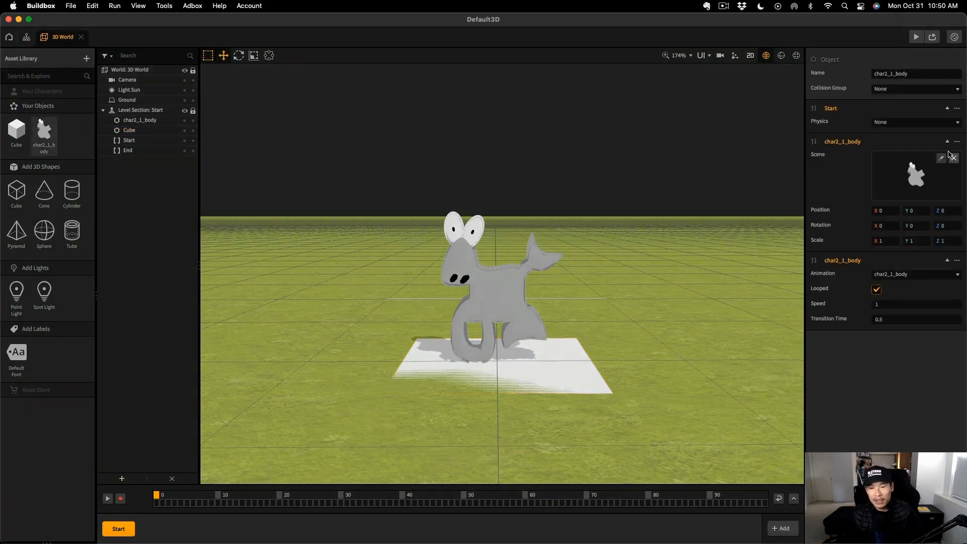
pyautogui.click(942, 159)
pyautogui.scroll(-5, 509, 281)
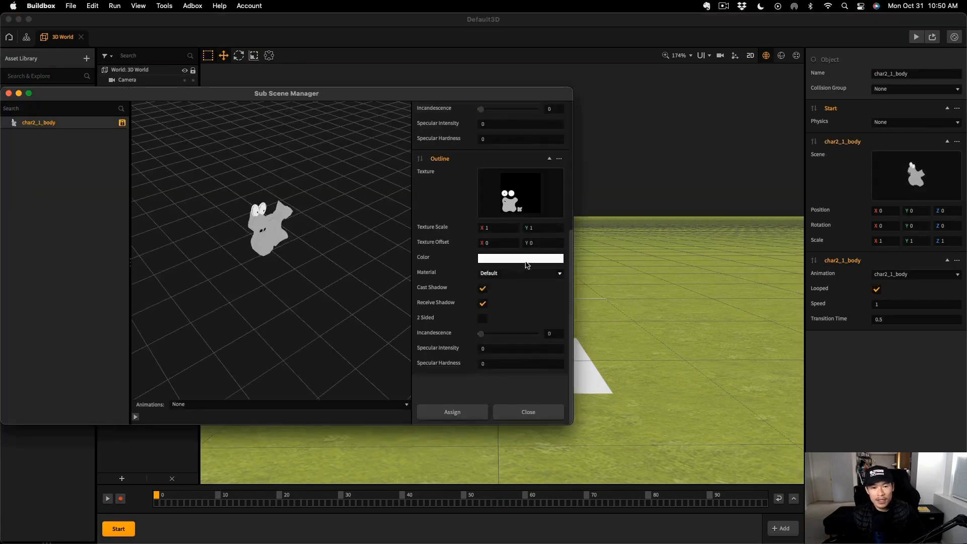
pyautogui.click(527, 258)
pyautogui.moveTo(532, 280); pyautogui.dragTo(587, 295)
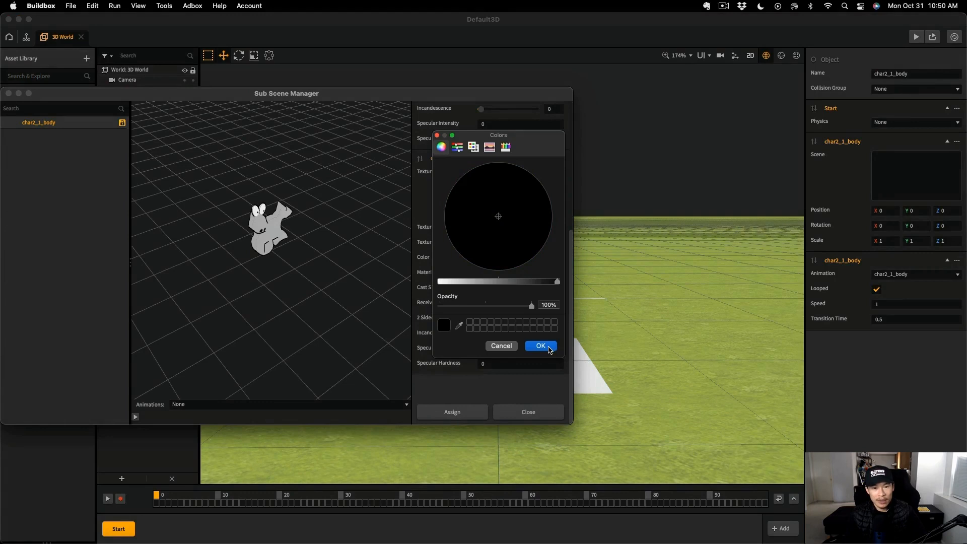
pyautogui.click(541, 345)
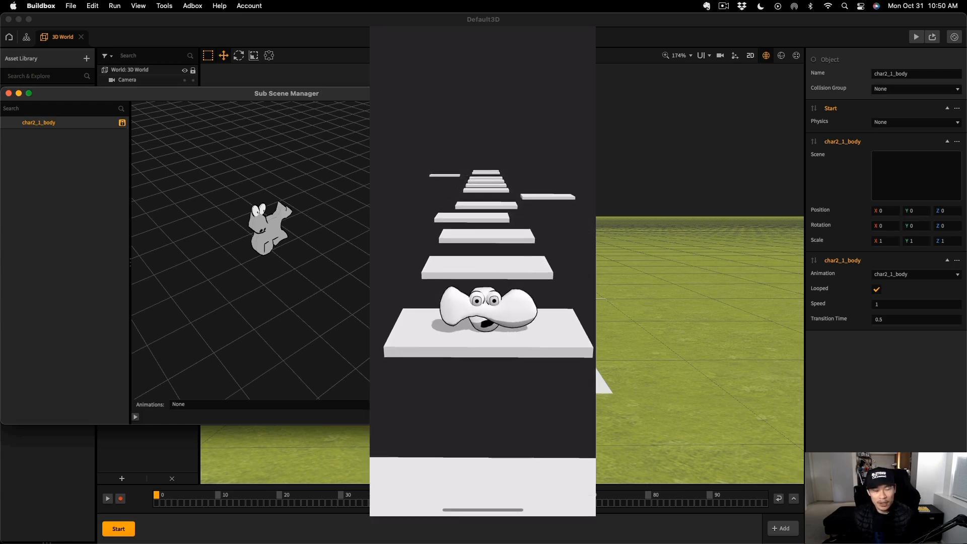
pyautogui.click(483, 307)
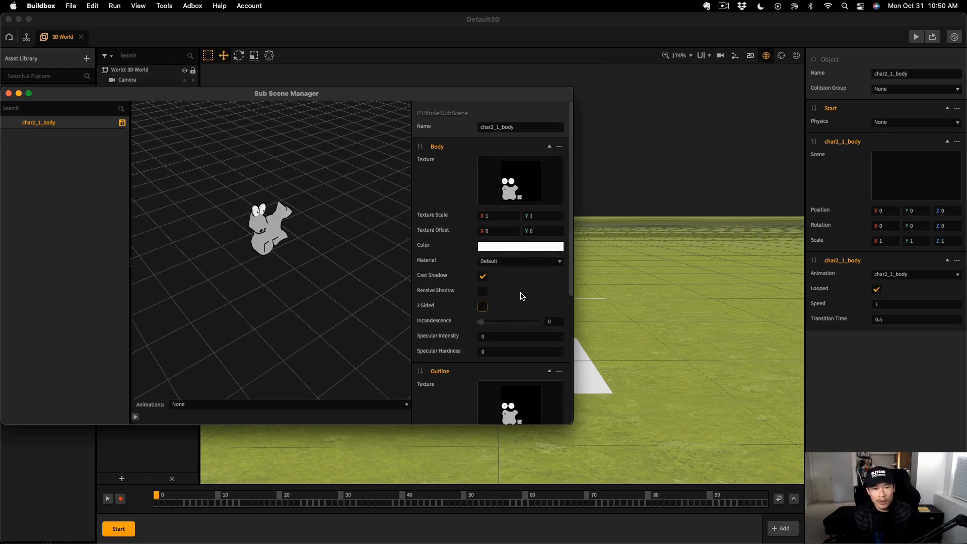
# Step: Try red and pink tints for the Body color and cancel the color change
pyautogui.click(548, 247)
pyautogui.click(542, 213)
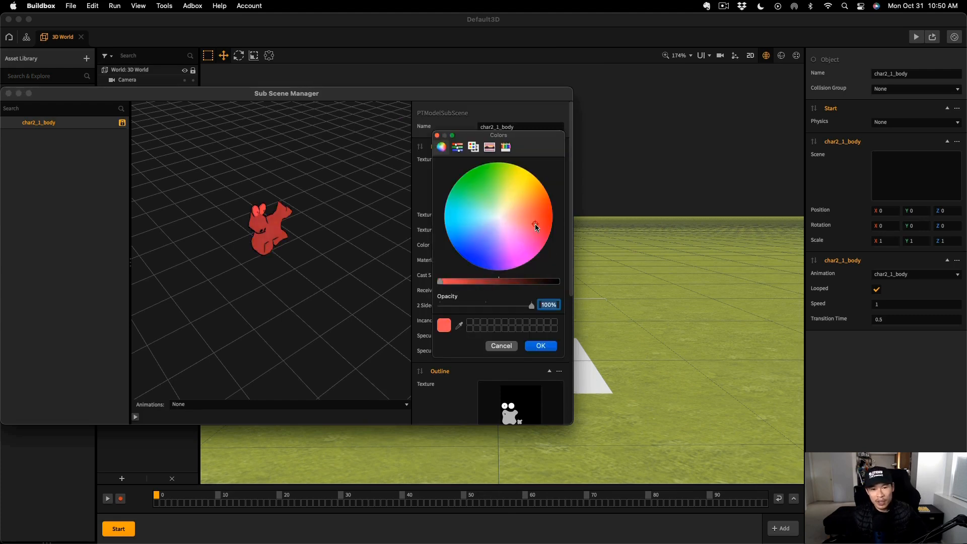
pyautogui.click(515, 237)
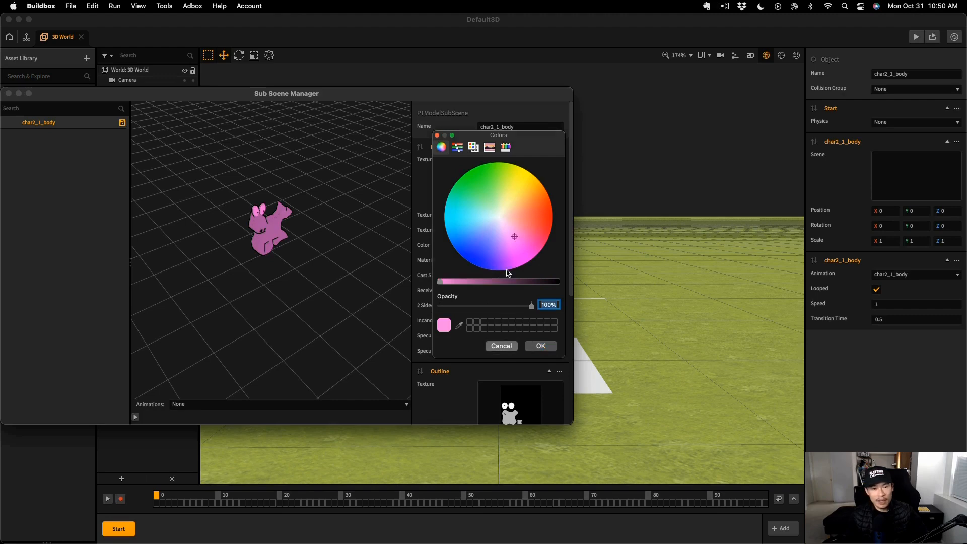
pyautogui.click(501, 346)
# Step: Assign the edited sub scene to char2_1_body and preview the game
pyautogui.scroll(-8, 501, 305)
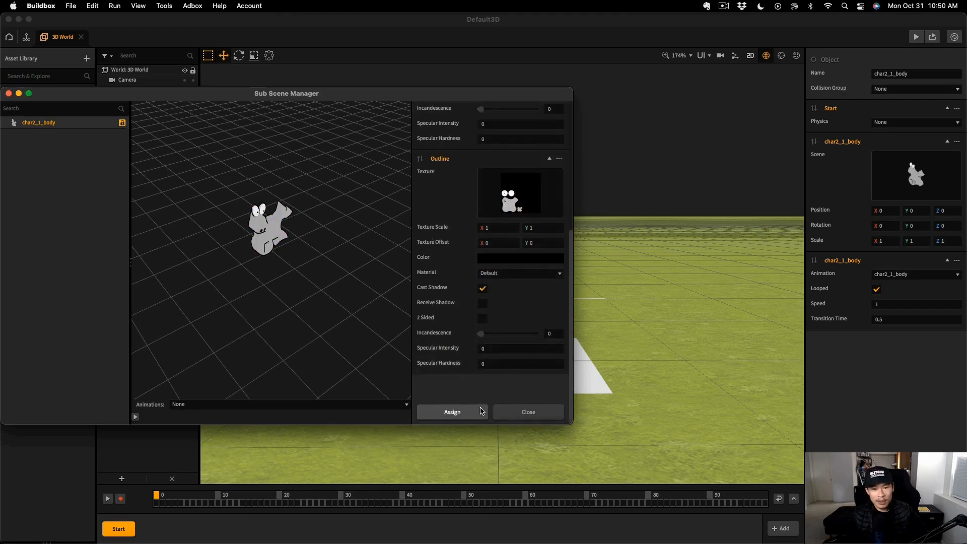
pyautogui.click(453, 412)
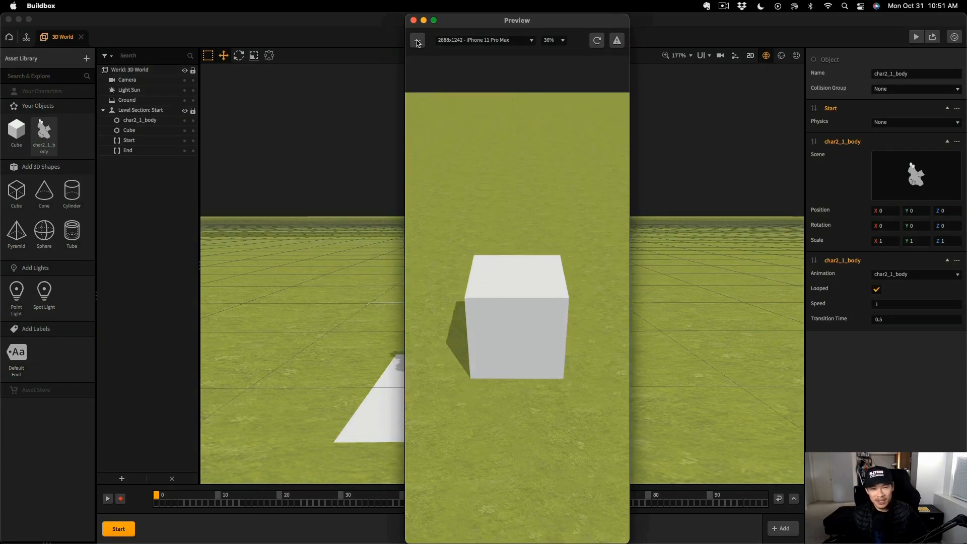
pyautogui.click(592, 41)
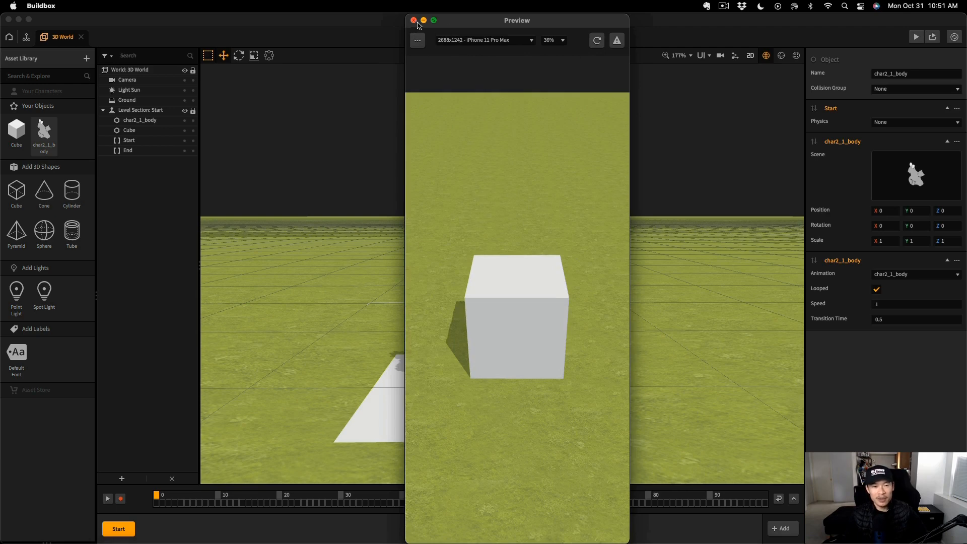
pyautogui.click(414, 21)
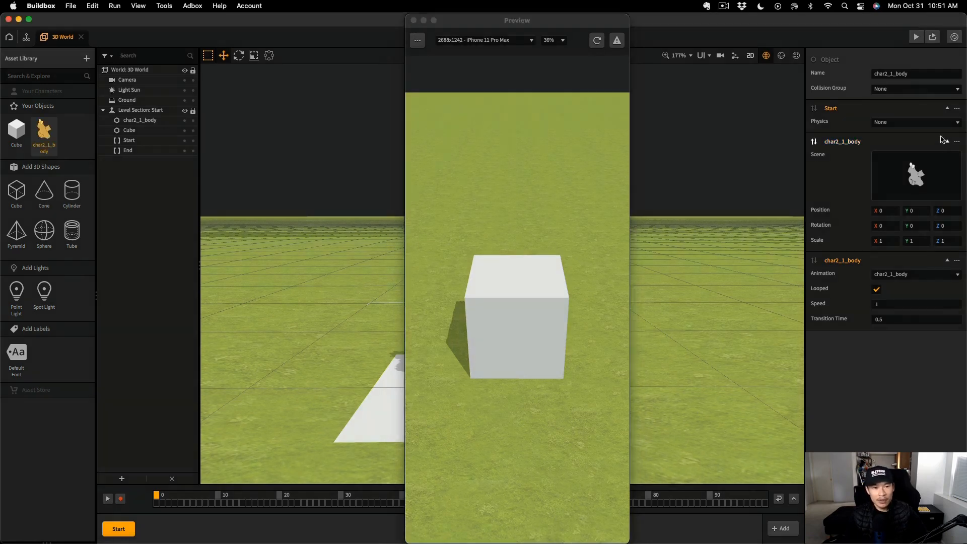
# Step: Set char2_1_body's physics to Dynamic and replay the game preview several times to check its behavior
pyautogui.click(933, 123)
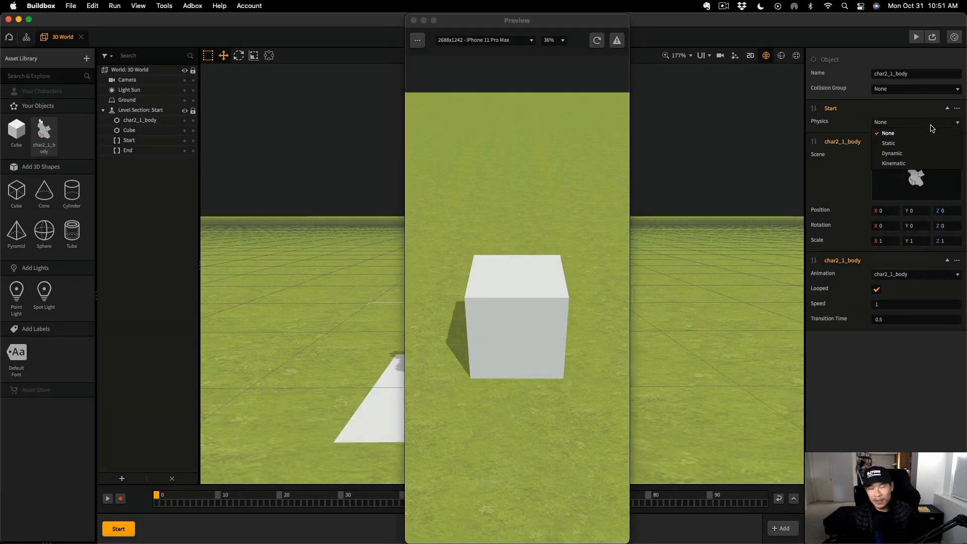
pyautogui.click(904, 153)
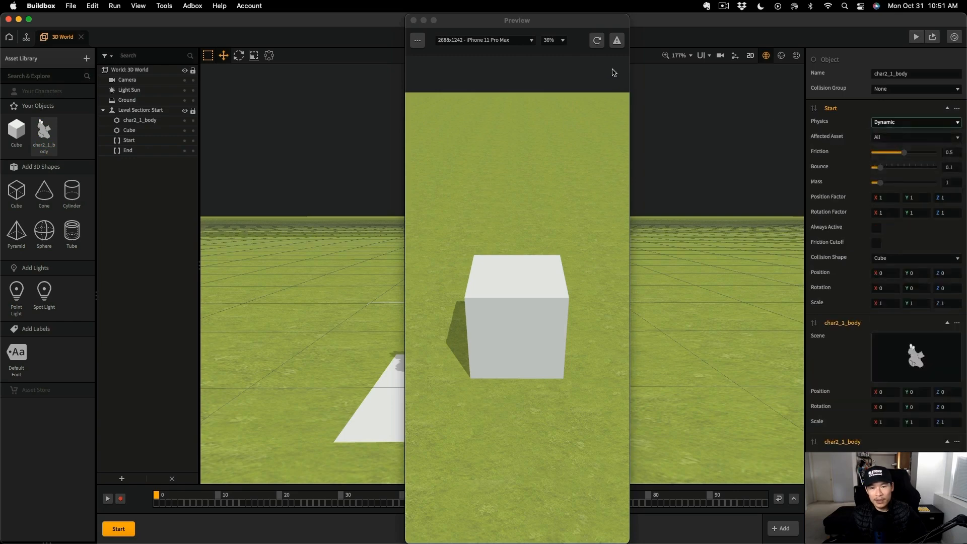
pyautogui.click(600, 43)
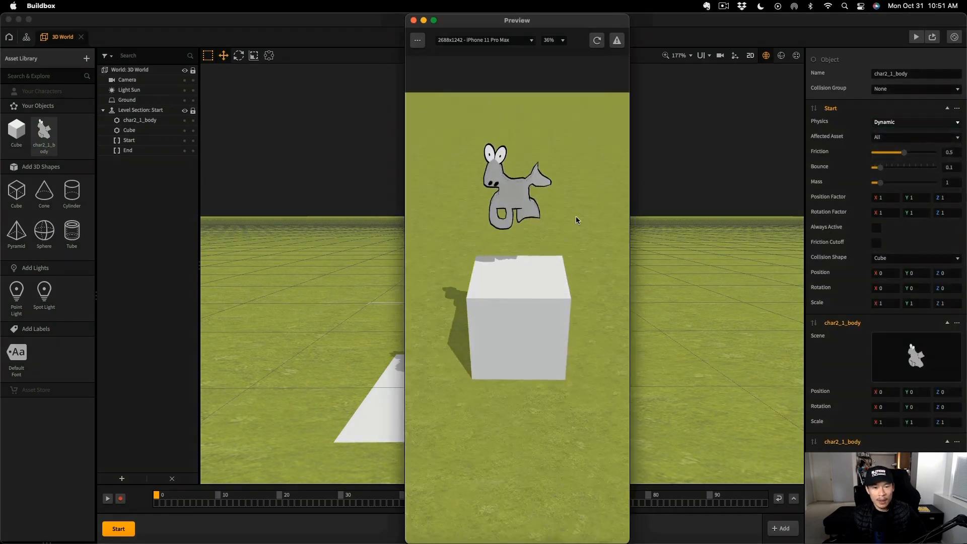
pyautogui.click(598, 42)
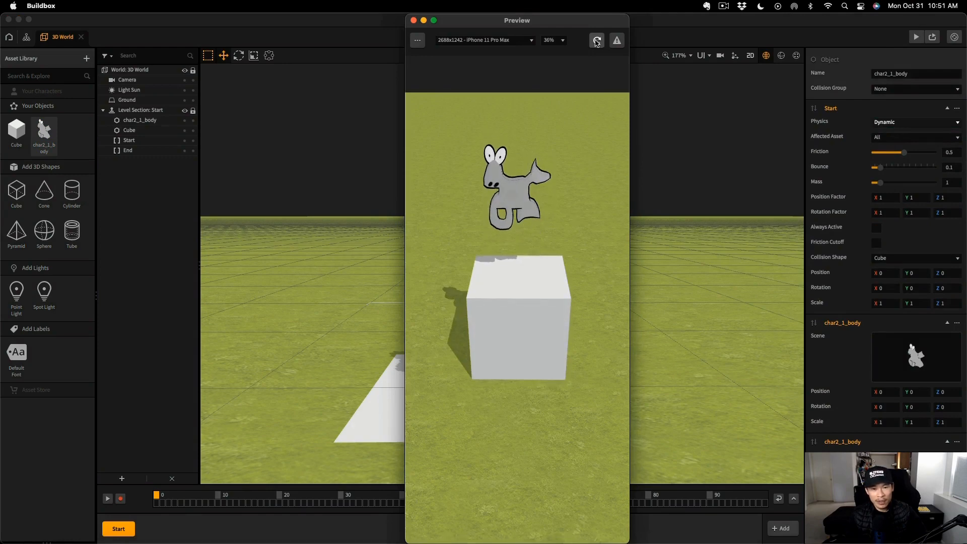
pyautogui.click(597, 43)
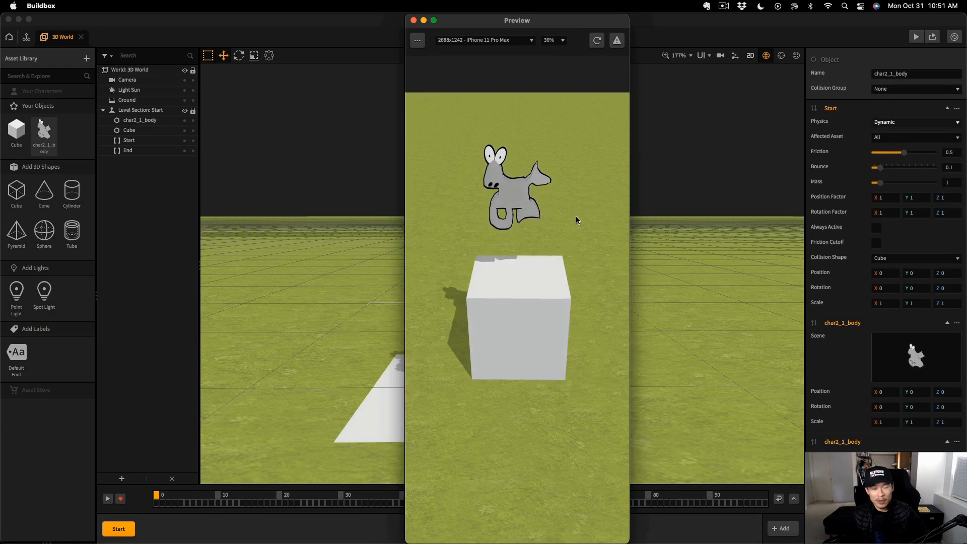
pyautogui.click(597, 40)
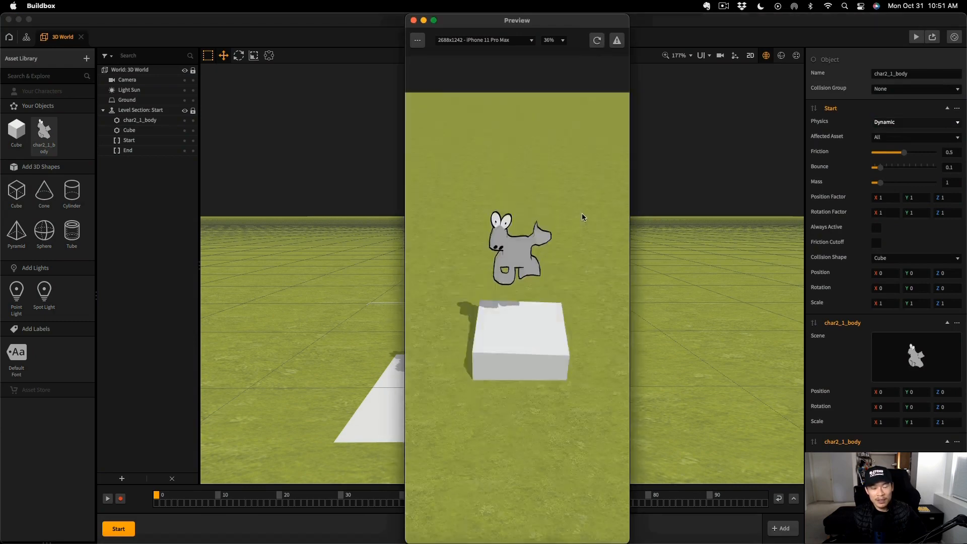
pyautogui.click(596, 41)
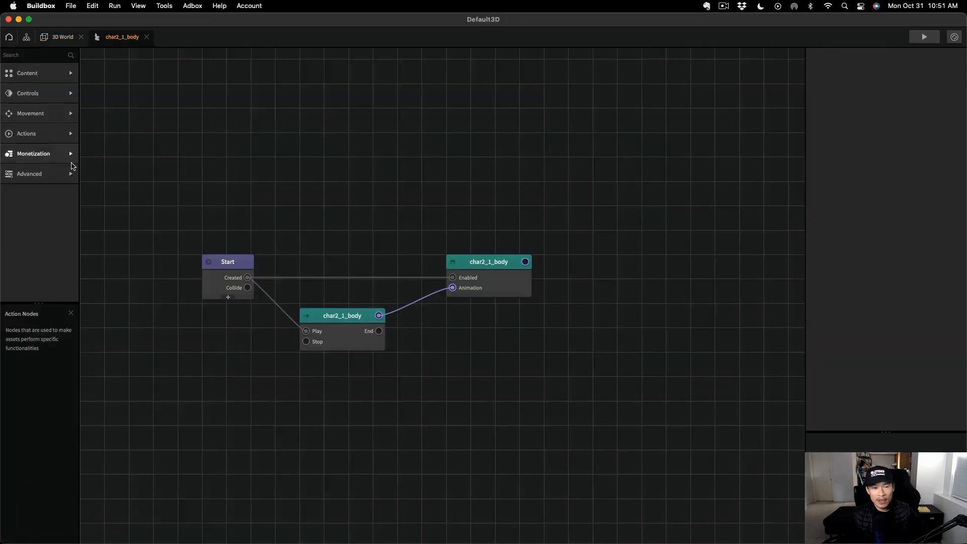
# Step: Add an If Collide node to char2_1_body's node map and connect Start's Created output to its Enabled input
pyautogui.click(43, 54)
pyautogui.write('if co')
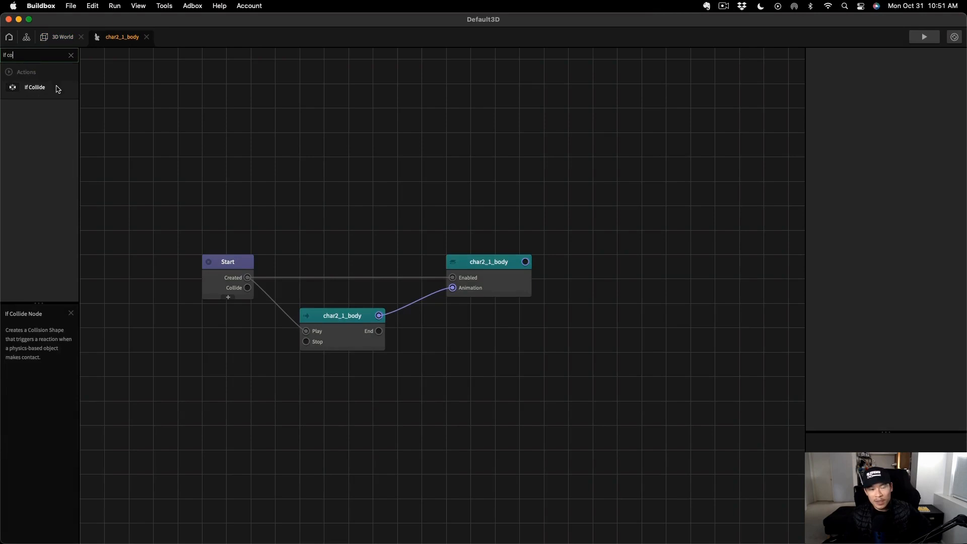
pyautogui.moveTo(56, 89); pyautogui.dragTo(304, 230)
pyautogui.click(242, 283)
pyautogui.moveTo(247, 278); pyautogui.dragTo(292, 226)
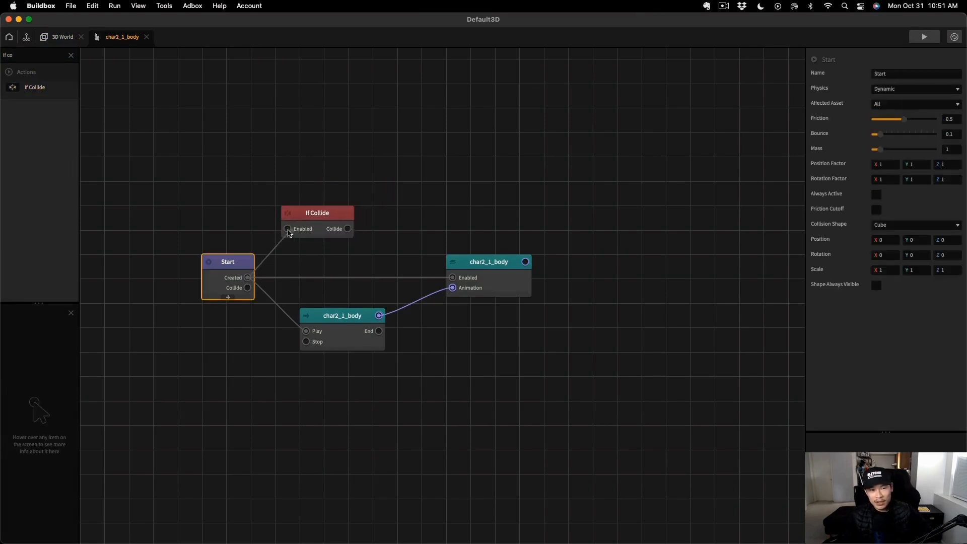
# Step: Display the collision shapes in the 3D World and select char2_1_body's Start shape, undoing a trial move
pyautogui.click(65, 37)
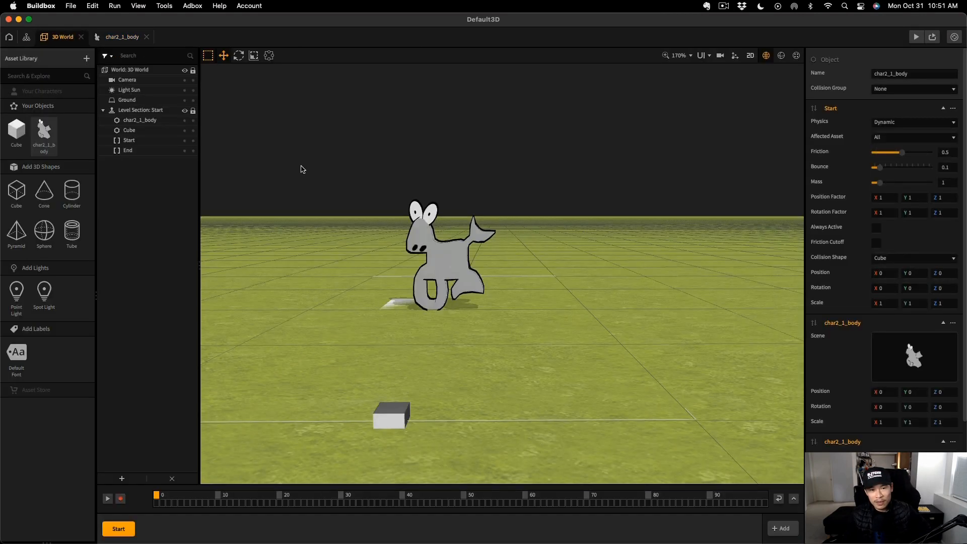
pyautogui.click(782, 56)
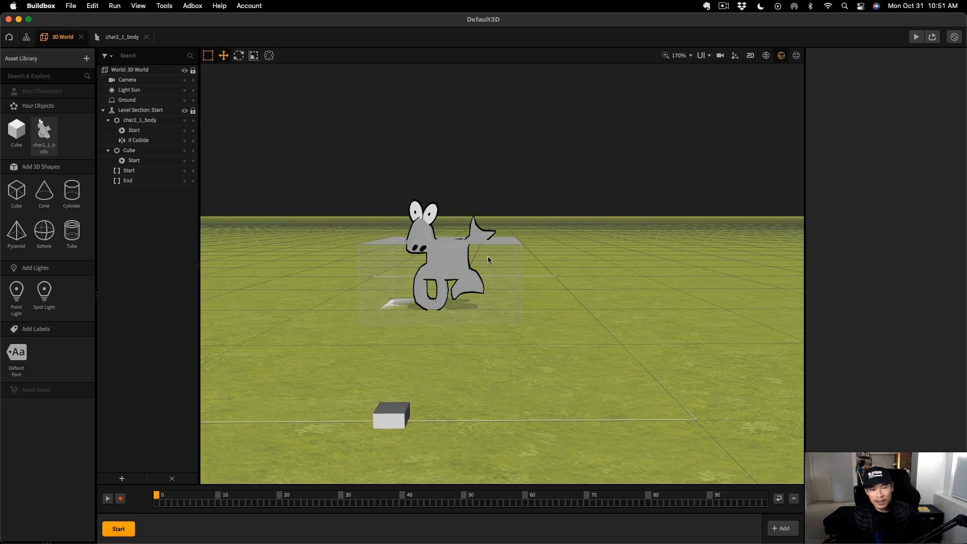
pyautogui.click(473, 286)
pyautogui.moveTo(457, 274); pyautogui.dragTo(501, 272)
pyautogui.press('super+z')
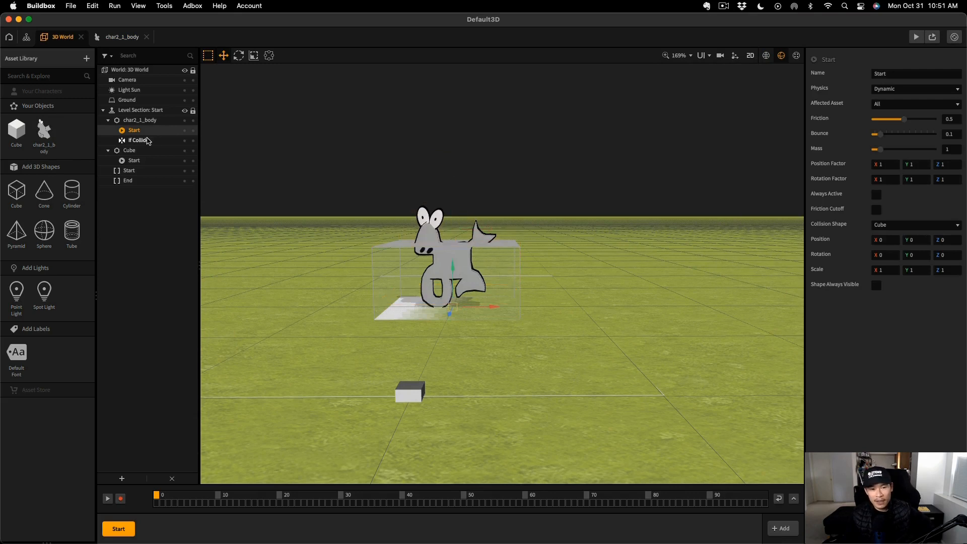
# Step: Add the If Collide shape to the selection and set both collision shapes' Y position to 1
pyautogui.keyDown('shift'); pyautogui.click(139, 140); pyautogui.keyUp('shift')
pyautogui.moveTo(450, 268); pyautogui.dragTo(443, 199)
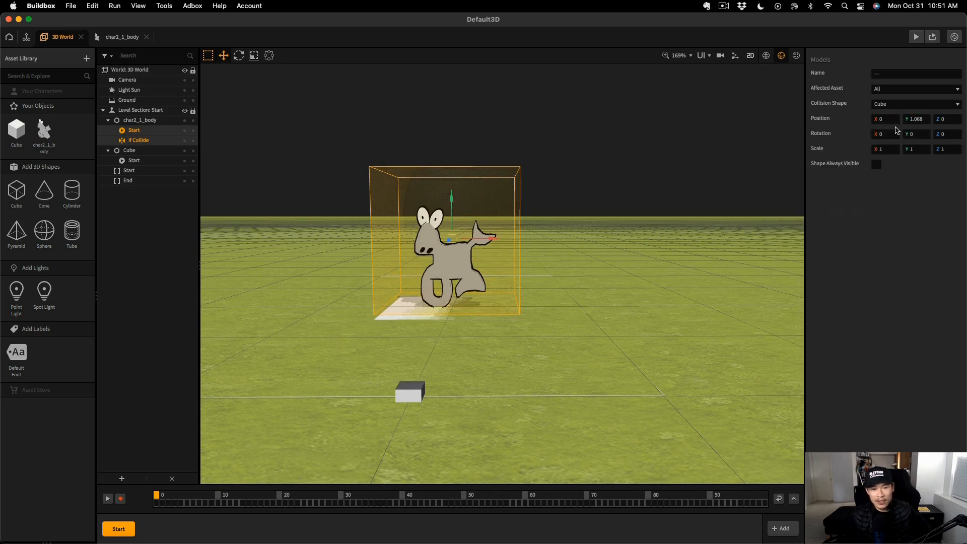
pyautogui.moveTo(923, 119); pyautogui.dragTo(878, 116)
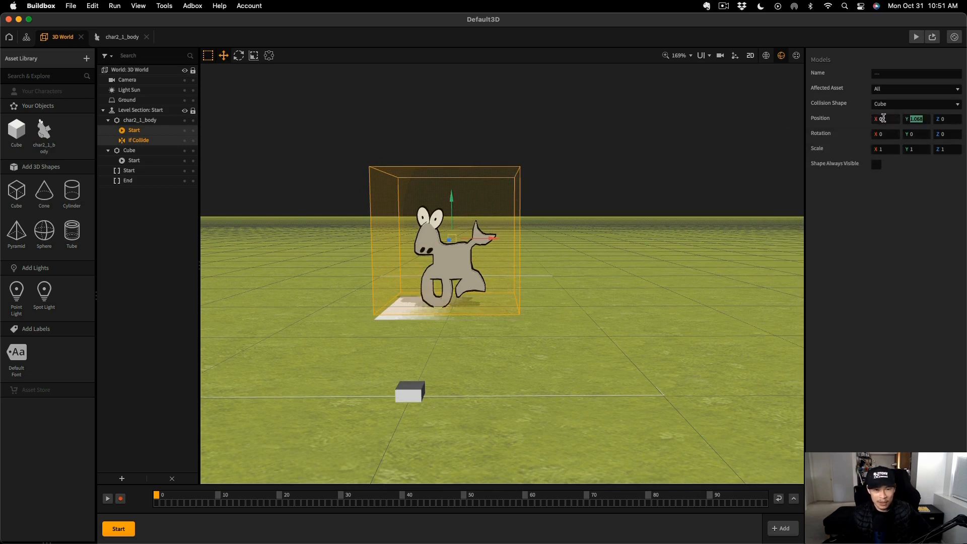
pyautogui.write('1')
pyautogui.press('Return')
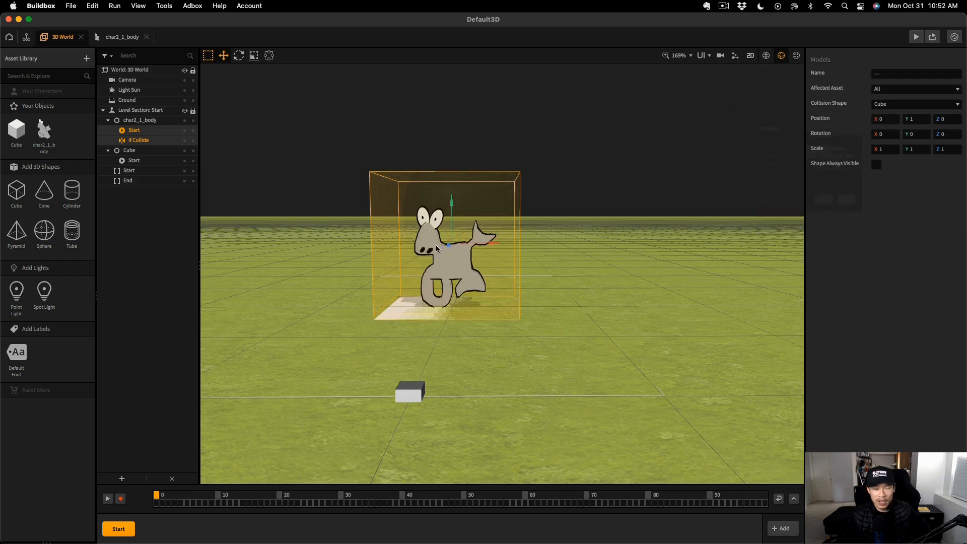
# Step: Narrow both collision shapes around the character by scaling them along X to about 0.573
pyautogui.scroll(3, 438, 309)
pyautogui.scroll(5, 521, 319)
pyautogui.hscroll(-2, 526, 337)
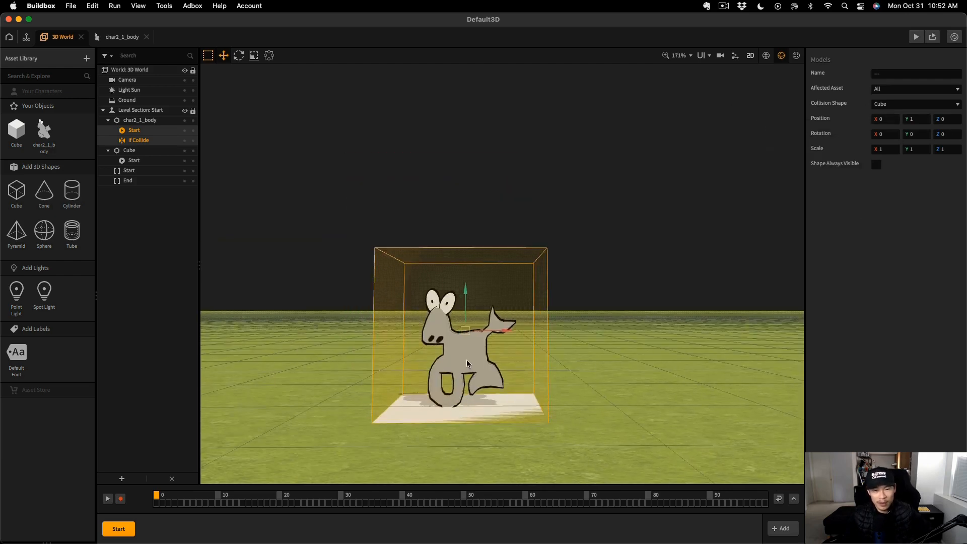
pyautogui.moveTo(492, 332); pyautogui.dragTo(523, 314, button='middle')
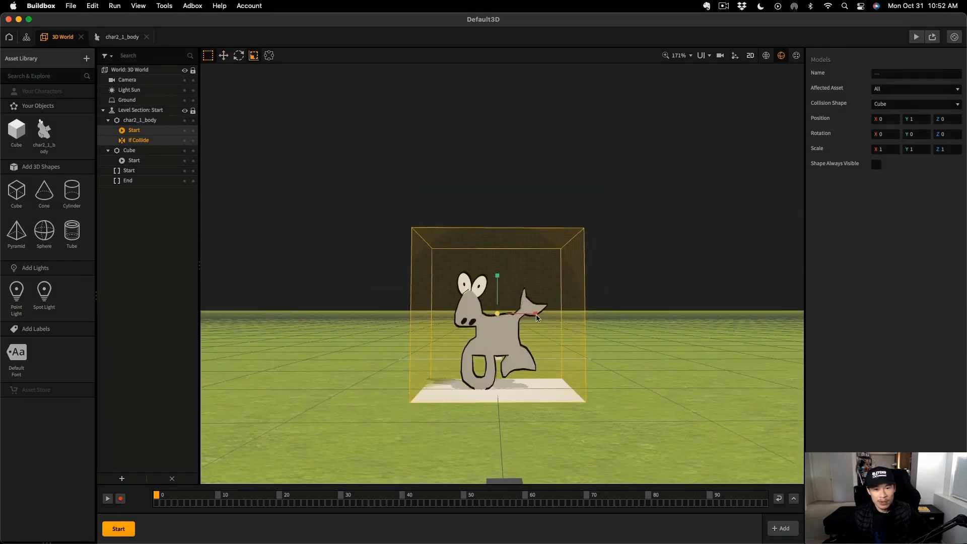
pyautogui.moveTo(535, 312); pyautogui.dragTo(524, 313)
pyautogui.moveTo(523, 313); pyautogui.dragTo(527, 343, button='right')
pyautogui.moveTo(526, 343); pyautogui.dragTo(588, 349, button='middle')
pyautogui.moveTo(603, 283); pyautogui.dragTo(598, 282)
pyautogui.moveTo(598, 372); pyautogui.dragTo(547, 376, button='right')
# Step: Reshape both collision shapes with the free transform handles to an X scale of about 0.619 and Y scale of about 0.647
pyautogui.click(269, 55)
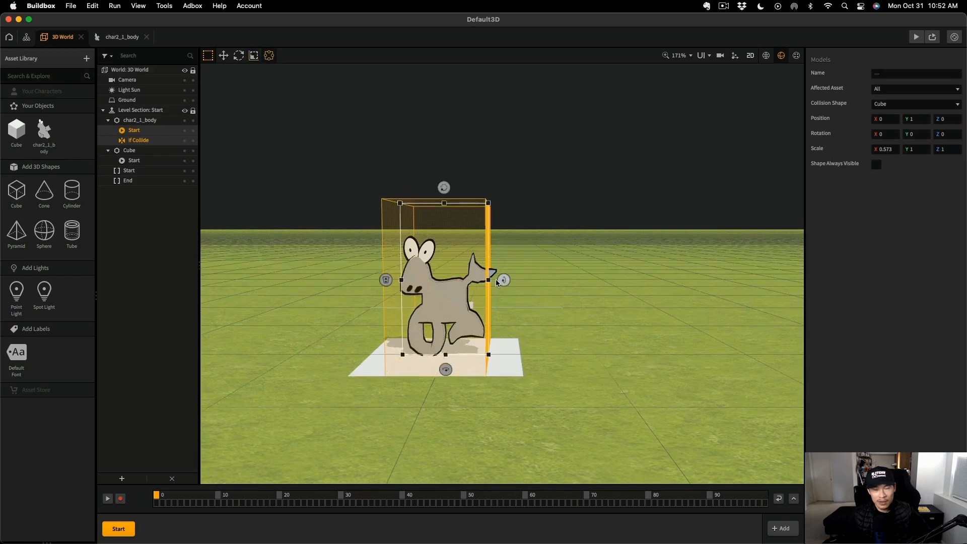
pyautogui.moveTo(488, 280); pyautogui.dragTo(496, 279)
pyautogui.moveTo(448, 204); pyautogui.dragTo(448, 257)
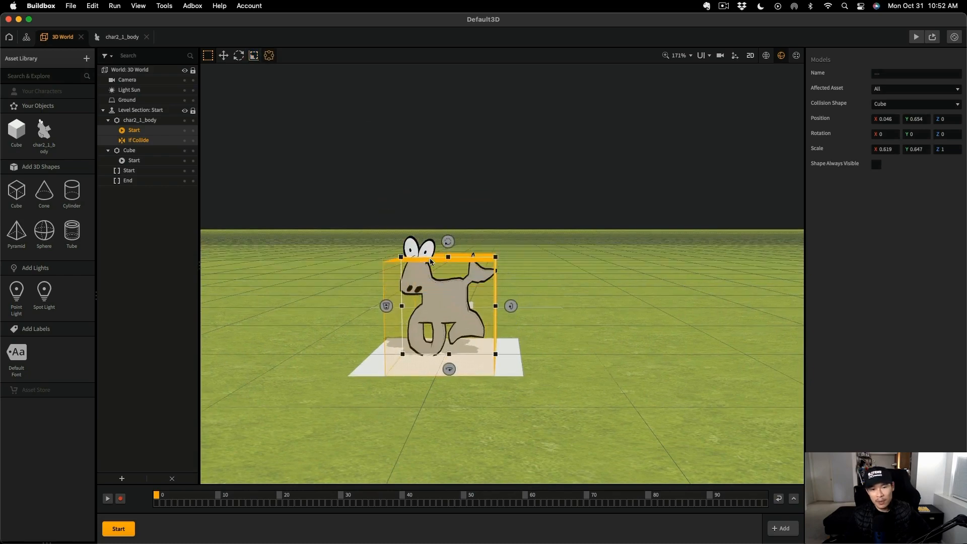
# Step: Tighten both collision shapes around the character to a scale of about X 0.526, Y 0.649 and a position of about X -0.017, Y 0.645
pyautogui.moveTo(452, 474); pyautogui.dragTo(456, 456, button='right')
pyautogui.moveTo(456, 456); pyautogui.dragTo(485, 387, button='middle')
pyautogui.scroll(5, 496, 396)
pyautogui.moveTo(547, 323); pyautogui.dragTo(527, 323)
pyautogui.moveTo(519, 402); pyautogui.dragTo(558, 394, button='right')
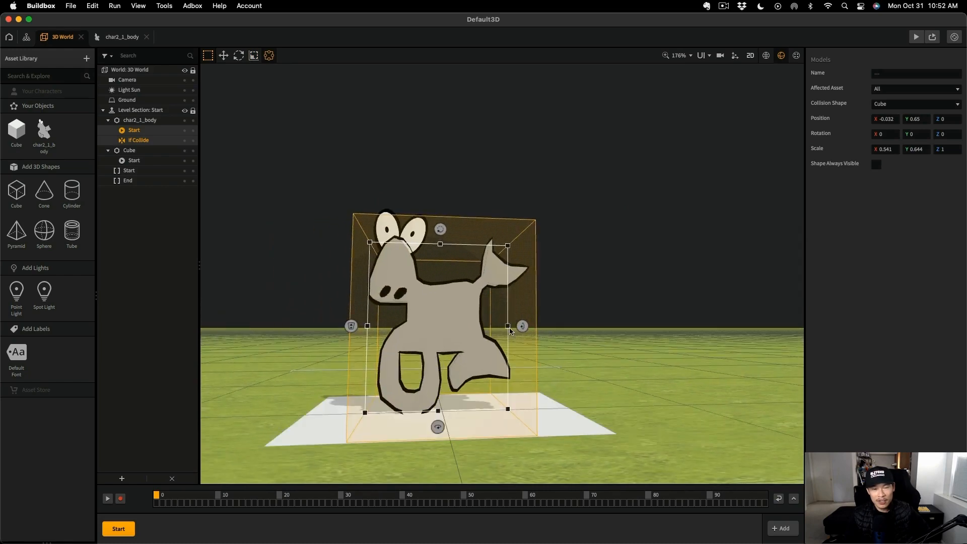
pyautogui.moveTo(369, 326); pyautogui.dragTo(373, 327)
pyautogui.moveTo(442, 443); pyautogui.dragTo(455, 422, button='right')
pyautogui.moveTo(460, 417); pyautogui.dragTo(461, 419)
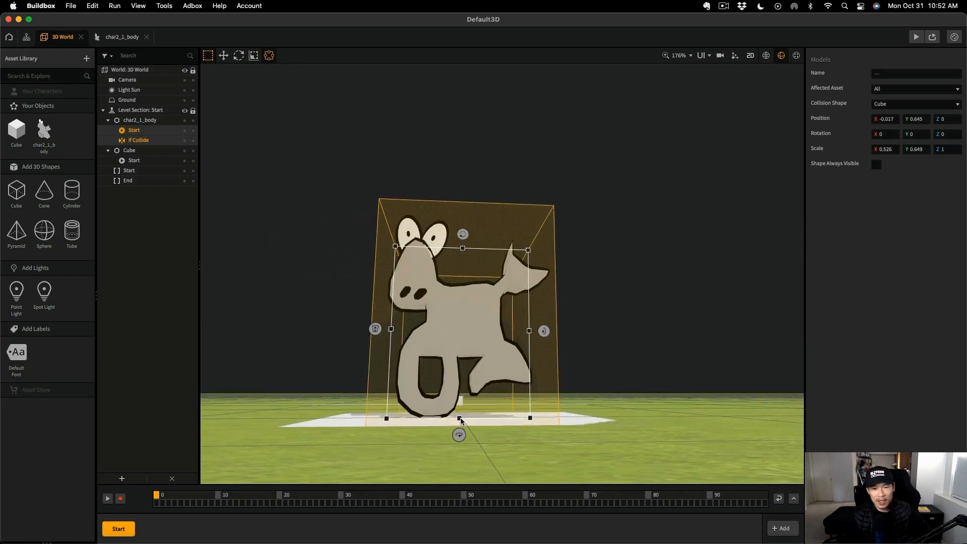
pyautogui.moveTo(460, 420); pyautogui.dragTo(446, 228, button='right')
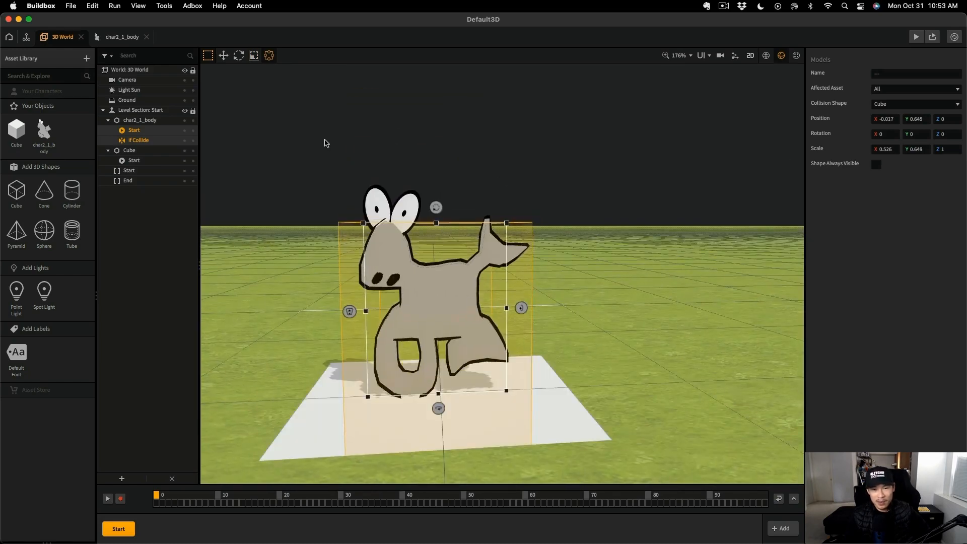
# Step: Switch off the collision shape display, preview the character on the cube, and close the preview
pyautogui.click(766, 57)
pyautogui.click(917, 37)
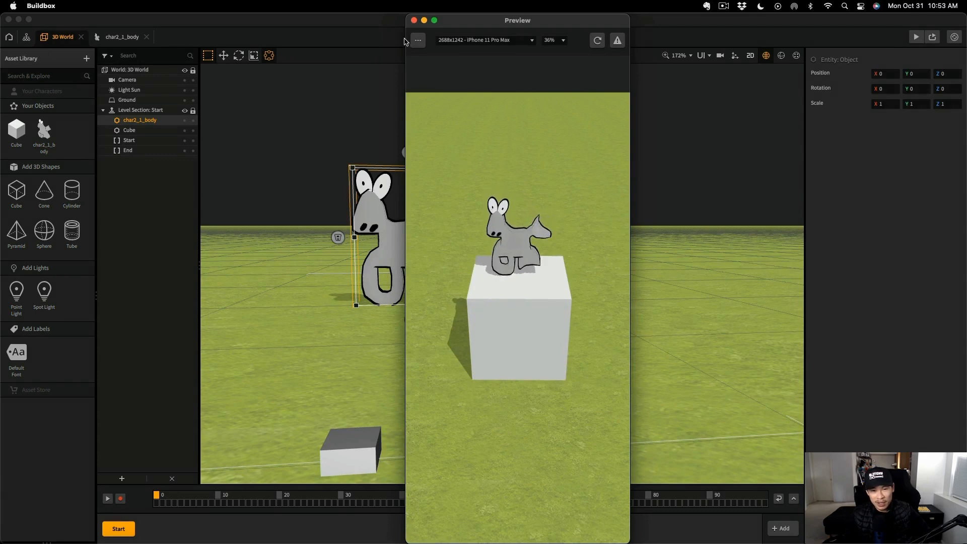
pyautogui.click(415, 20)
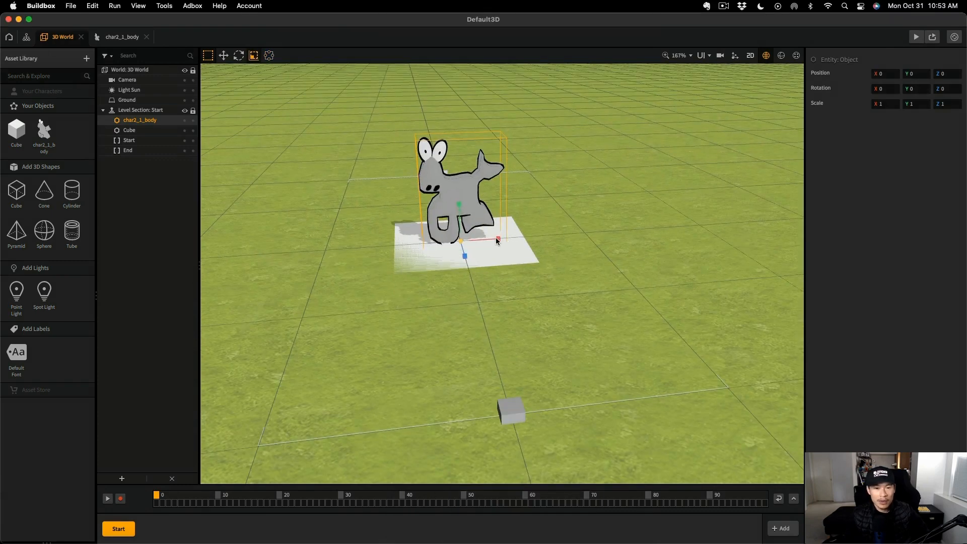
# Step: Scale char2_1_body uniformly to about 1.465, check its size in the game preview, and close the preview
pyautogui.moveTo(497, 238); pyautogui.dragTo(534, 239)
pyautogui.press('super+z')
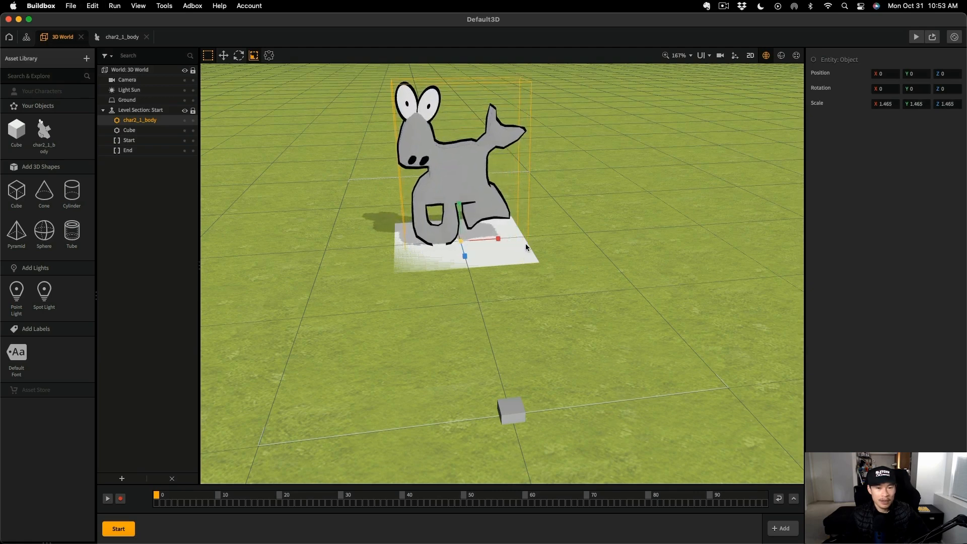
pyautogui.press('super+r')
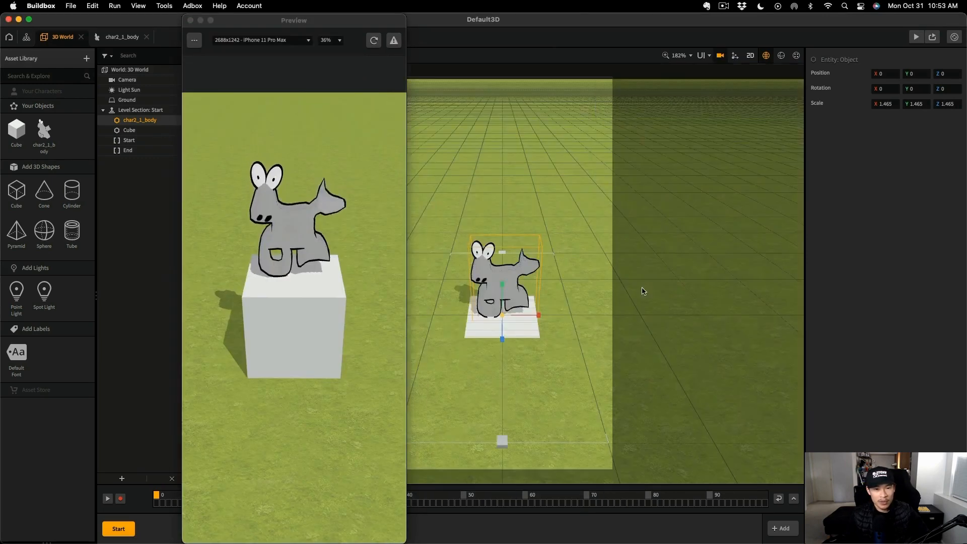
pyautogui.moveTo(644, 290); pyautogui.dragTo(519, 365, button='right')
pyautogui.click(191, 20)
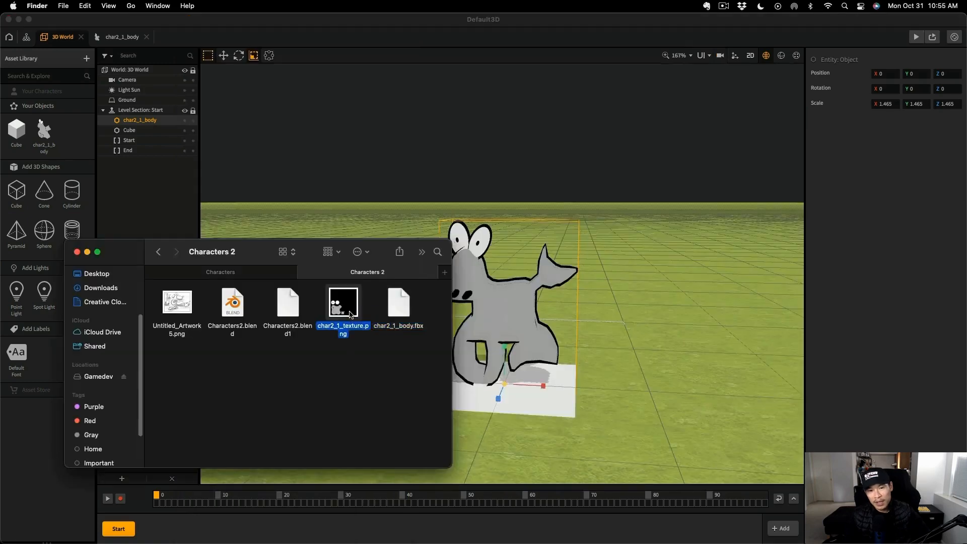
# Step: Open char2_1_texture.png from the Characters 2 folder in Photoshop
pyautogui.rightClick(343, 304)
pyautogui.moveTo(373, 328)
pyautogui.click(542, 358)
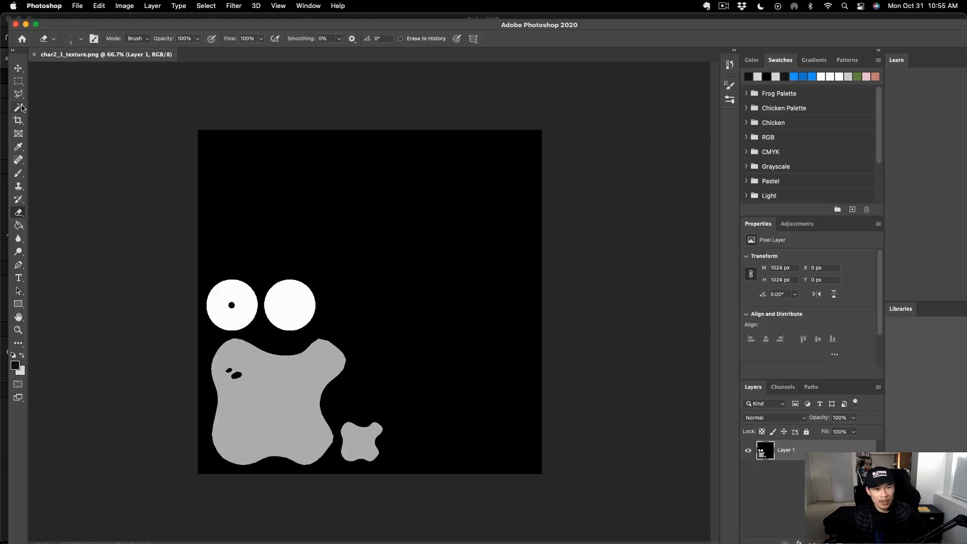
# Step: Select the grey body, nostrils, small grey shape and eyes with the Magic Wand and copy them to a new layer
pyautogui.click(313, 430)
pyautogui.keyDown('alt'); pyautogui.scroll(5, 235, 379); pyautogui.keyUp('alt')
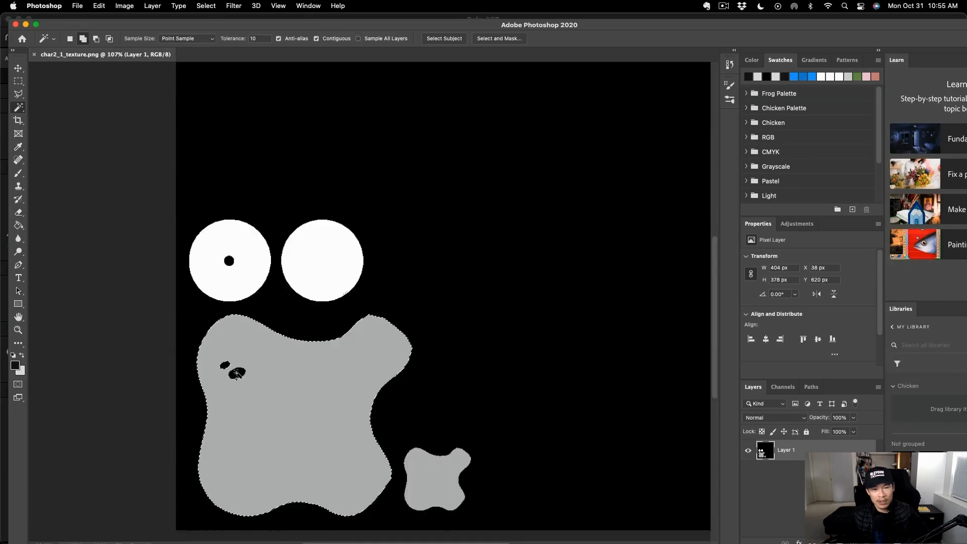
pyautogui.keyDown('shift'); pyautogui.click(236, 374); pyautogui.keyUp('shift')
pyautogui.keyDown('shift'); pyautogui.click(225, 366); pyautogui.keyUp('shift')
pyautogui.keyDown('shift'); pyautogui.click(435, 479); pyautogui.keyUp('shift')
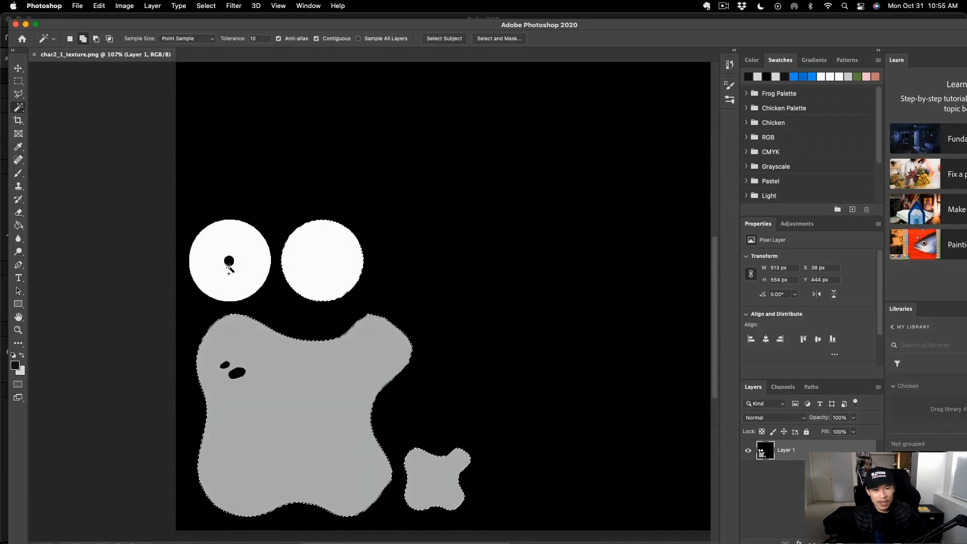
pyautogui.keyDown('shift'); pyautogui.click(238, 267); pyautogui.keyUp('shift')
pyautogui.keyDown('alt'); pyautogui.scroll(-8, 380, 374); pyautogui.keyUp('alt')
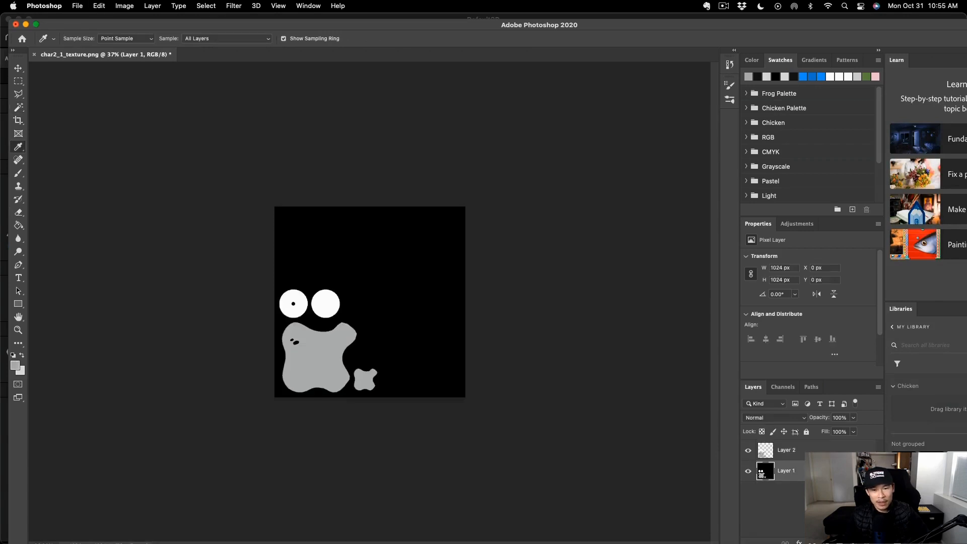
# Step: Add a layer beneath the copied shapes and fill it with a blue foreground color
pyautogui.click(853, 543)
pyautogui.click(15, 365)
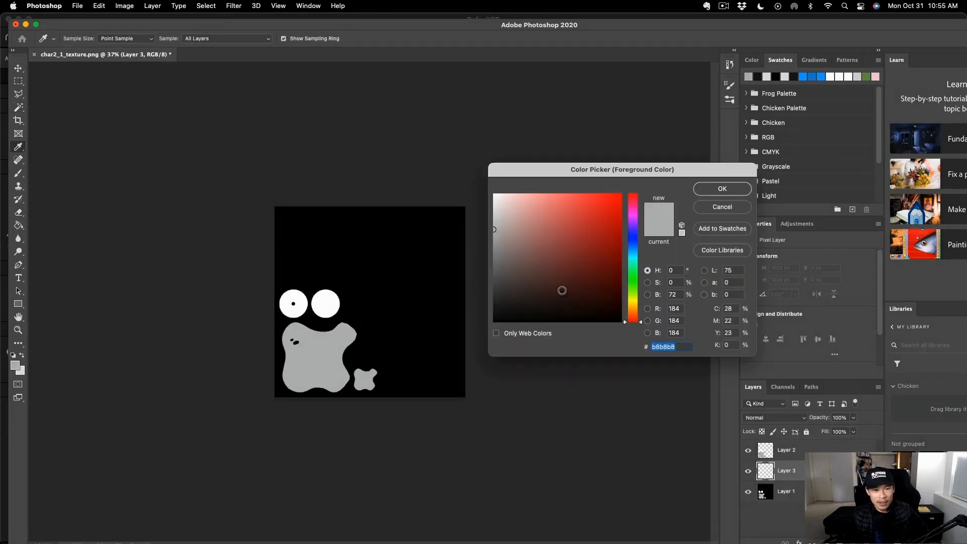
pyautogui.click(633, 237)
pyautogui.press('Return')
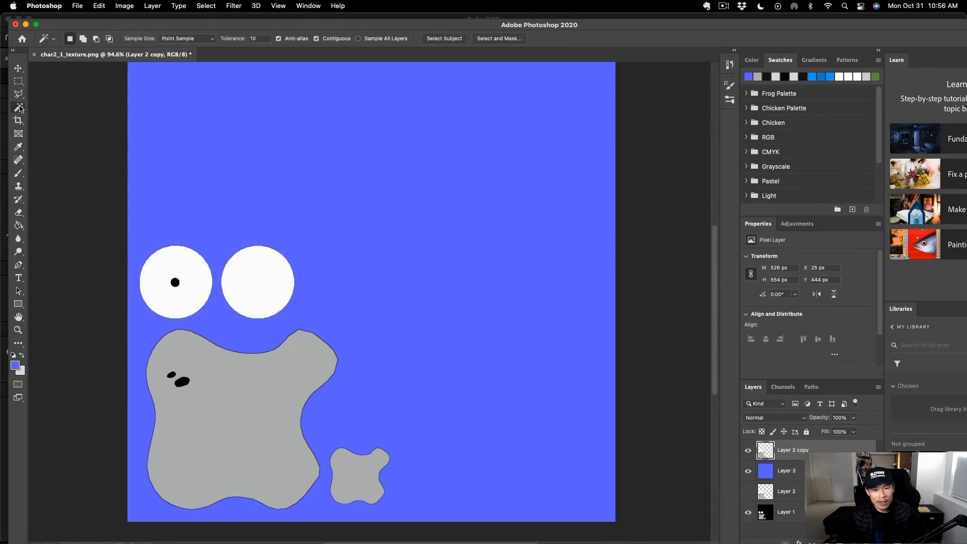
# Step: Select the large grey body shape on Layer 2 copy and fill it with blue on a new layer
pyautogui.click(277, 426)
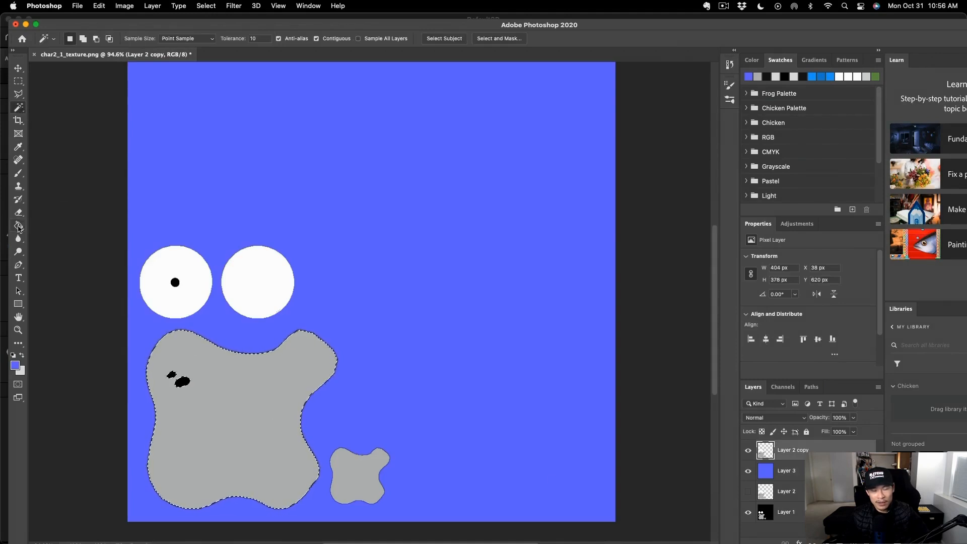
pyautogui.press('g')
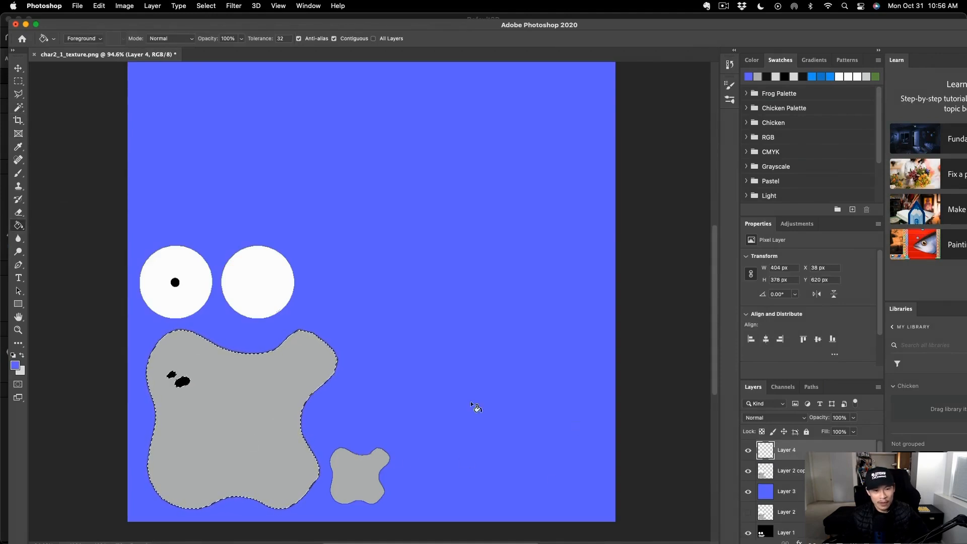
pyautogui.click(316, 445)
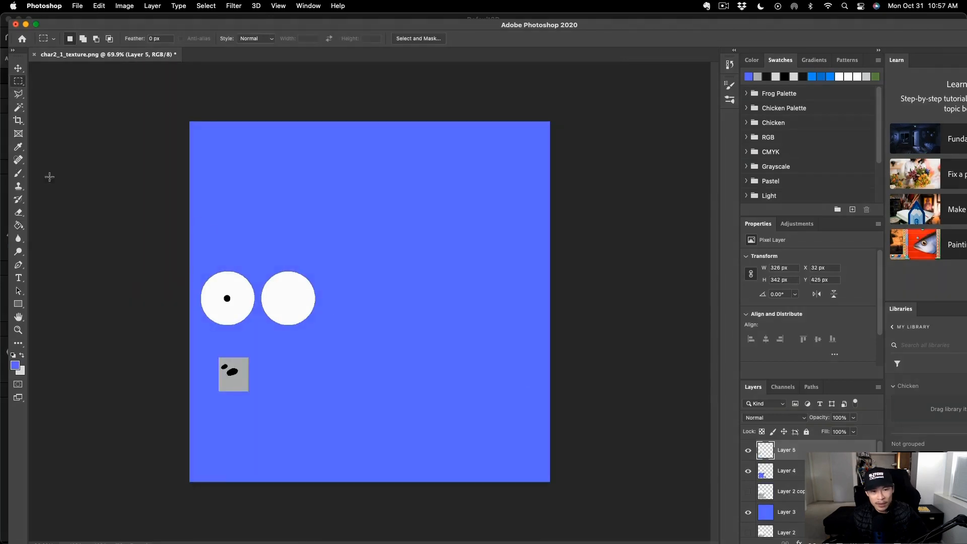
# Step: Delete the grey patch surrounding the nostrils on Layer 5 and clear the selection
pyautogui.click(20, 107)
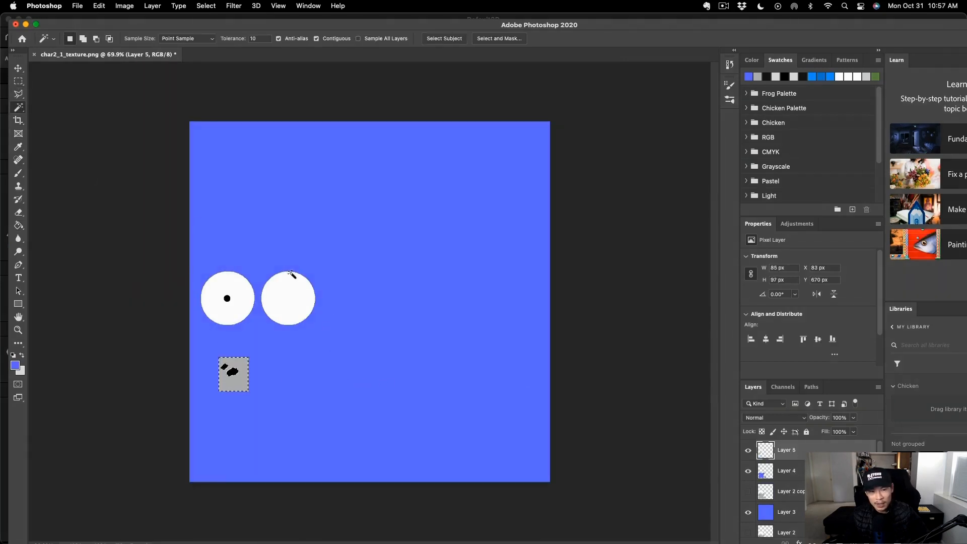
pyautogui.press('Delete')
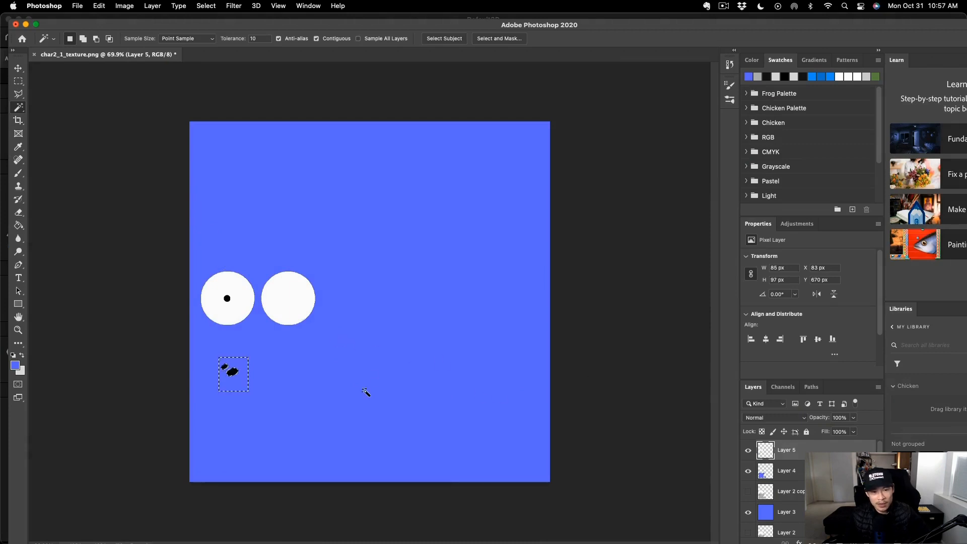
pyautogui.hotkey('ctrl', 'a')
pyautogui.press('m')
pyautogui.hotkey('ctrl', 'd')
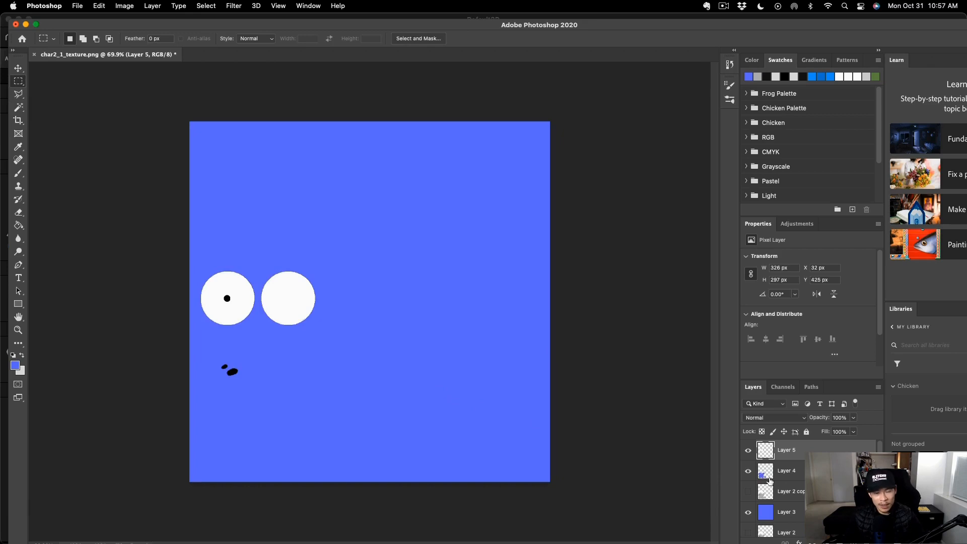
# Step: Save the layered texture on the computer as char2_1_texture.psd in the Characters 2 folder
pyautogui.keyDown('alt'); pyautogui.scroll(-3, 484, 384); pyautogui.keyUp('alt')
pyautogui.keyDown('alt'); pyautogui.scroll(2, 479, 385); pyautogui.keyUp('alt')
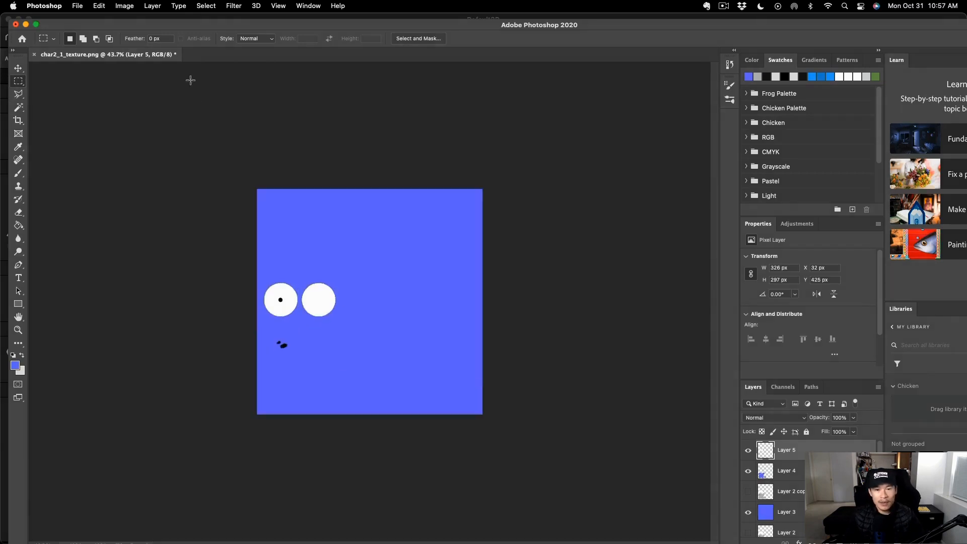
pyautogui.click(78, 5)
pyautogui.click(316, 247)
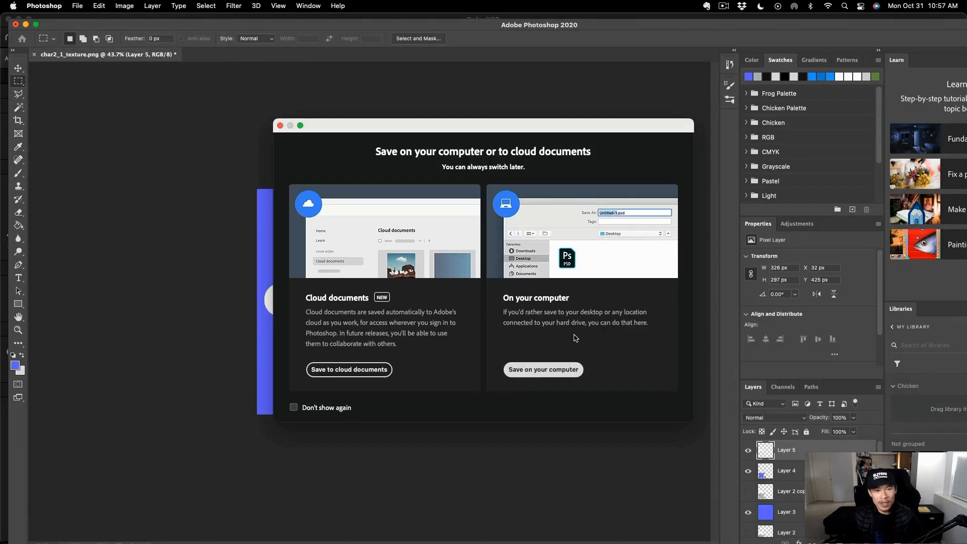
pyautogui.click(543, 369)
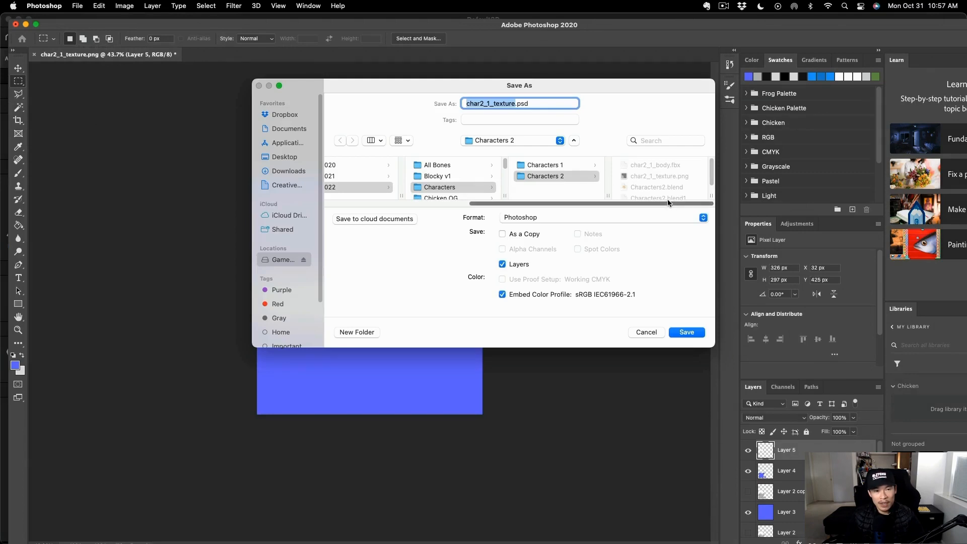
pyautogui.click(690, 332)
pyautogui.press('Return')
# Step: Quick-export the blue texture as char2_1_newtexture.png into the Characters 2 folder, leaving the original PNG intact
pyautogui.click(78, 6)
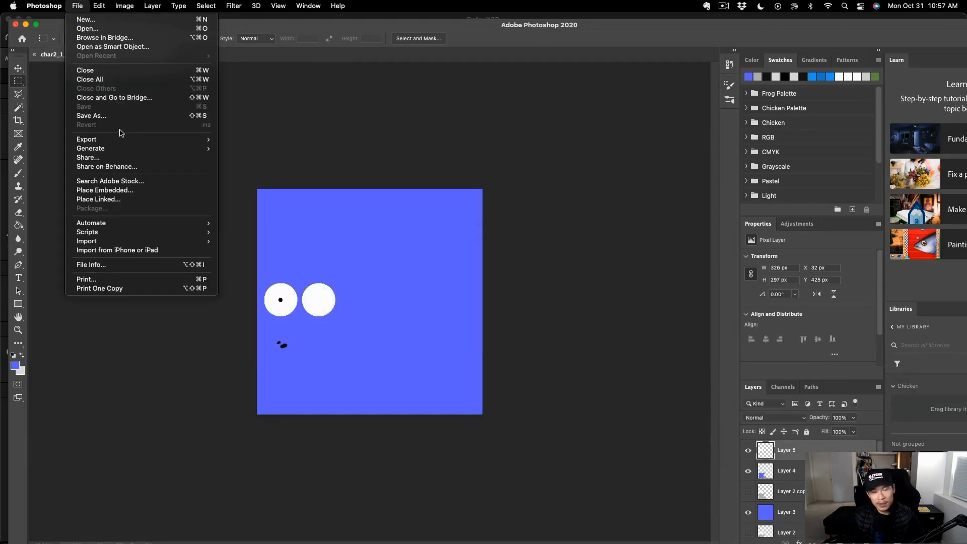
pyautogui.moveTo(156, 143)
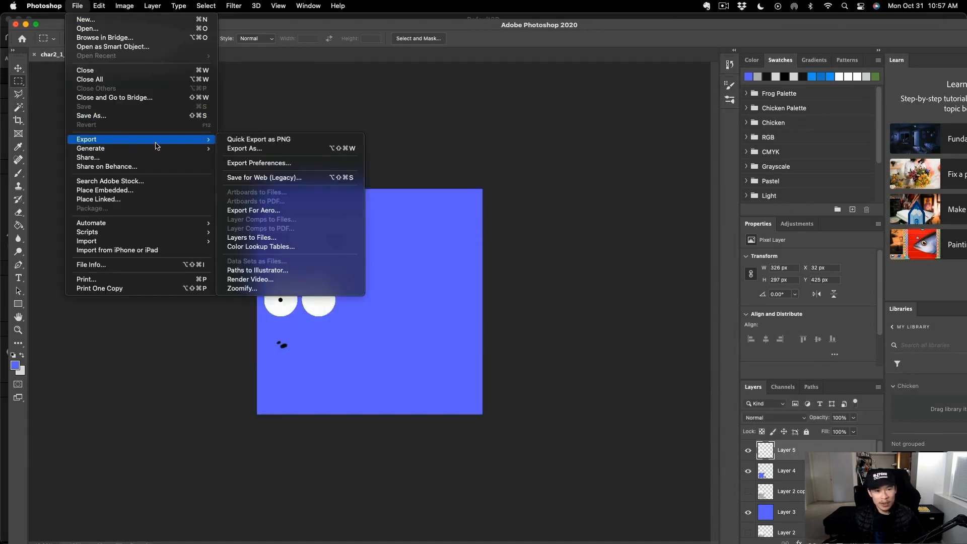
pyautogui.click(249, 141)
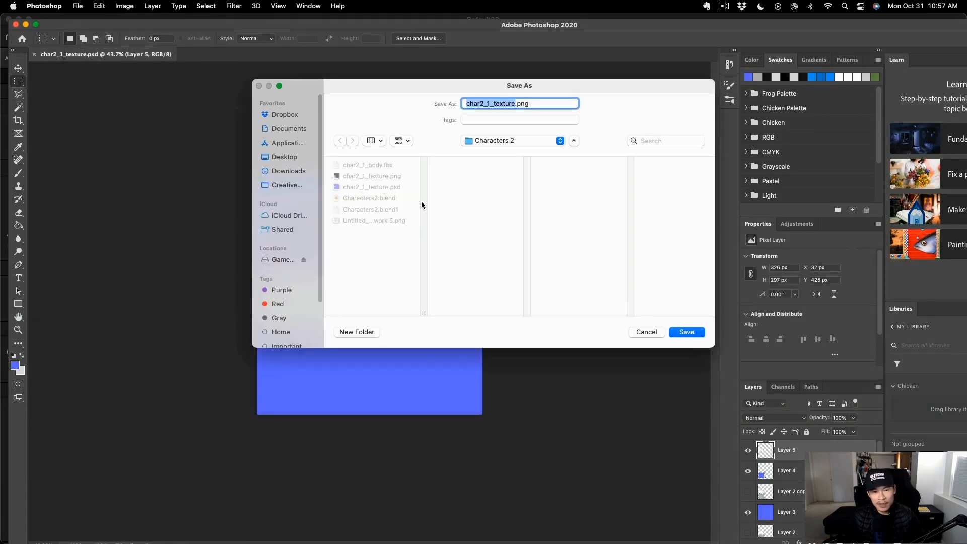
pyautogui.click(687, 332)
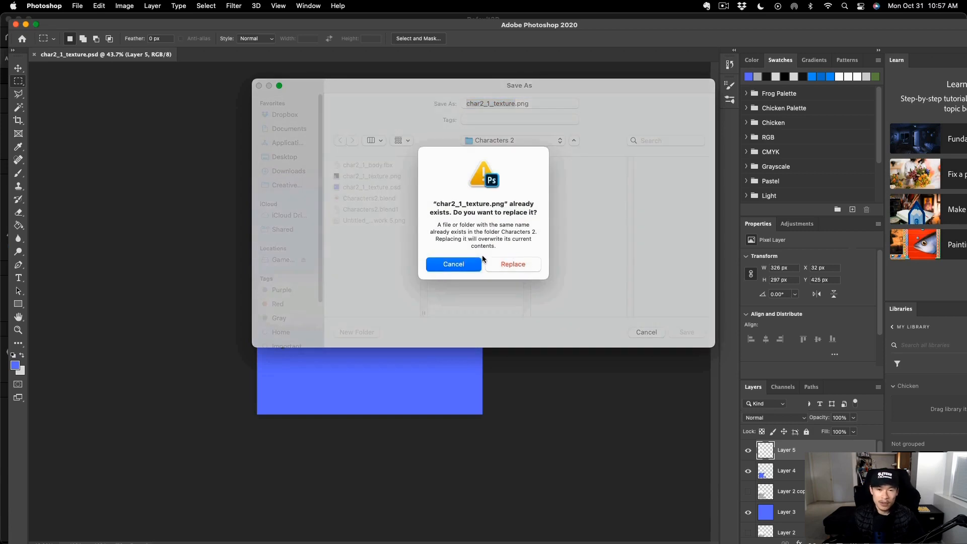
pyautogui.click(470, 264)
pyautogui.click(506, 103)
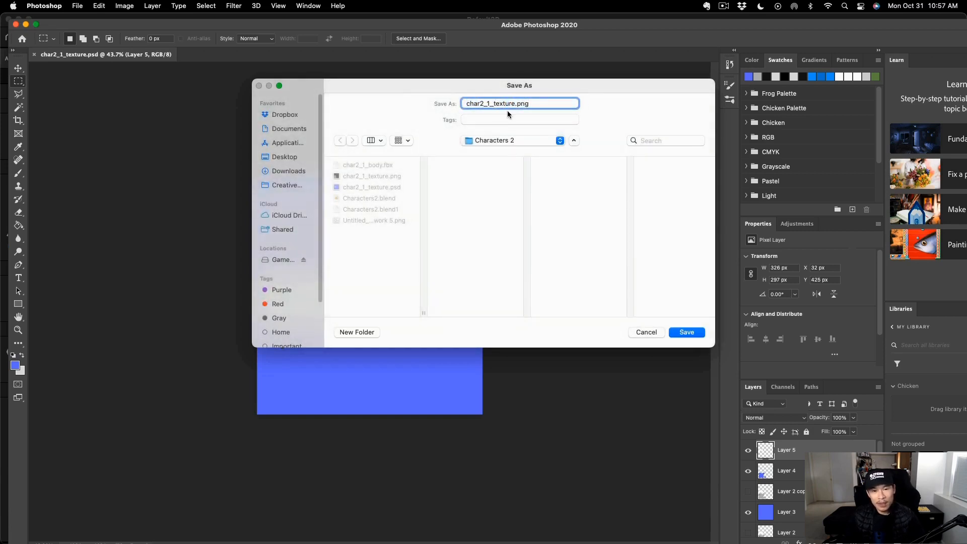
pyautogui.click(689, 332)
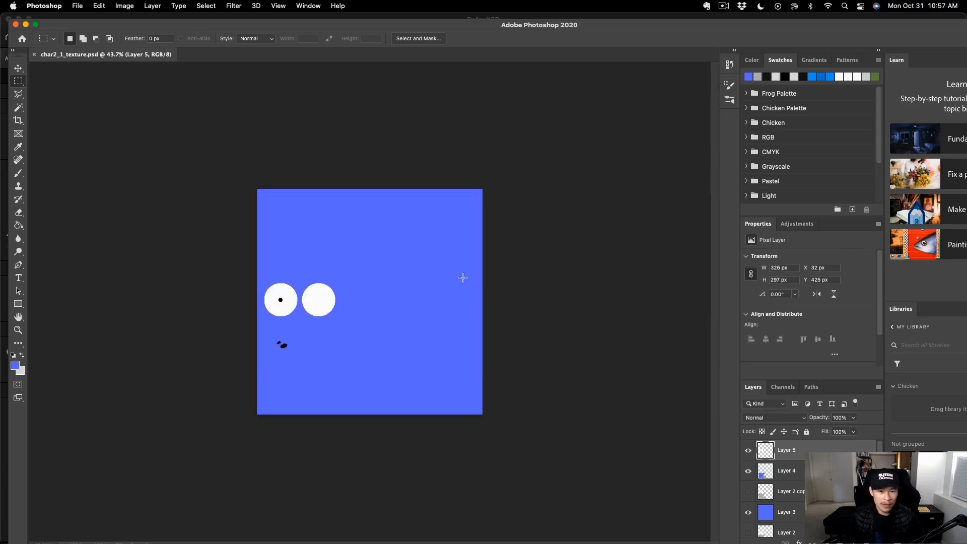
# Step: Switch to Buildbox and open the char2_1_body asset's scene in the Sub Scene Manager
pyautogui.hotkey('ctrl', 'Up')
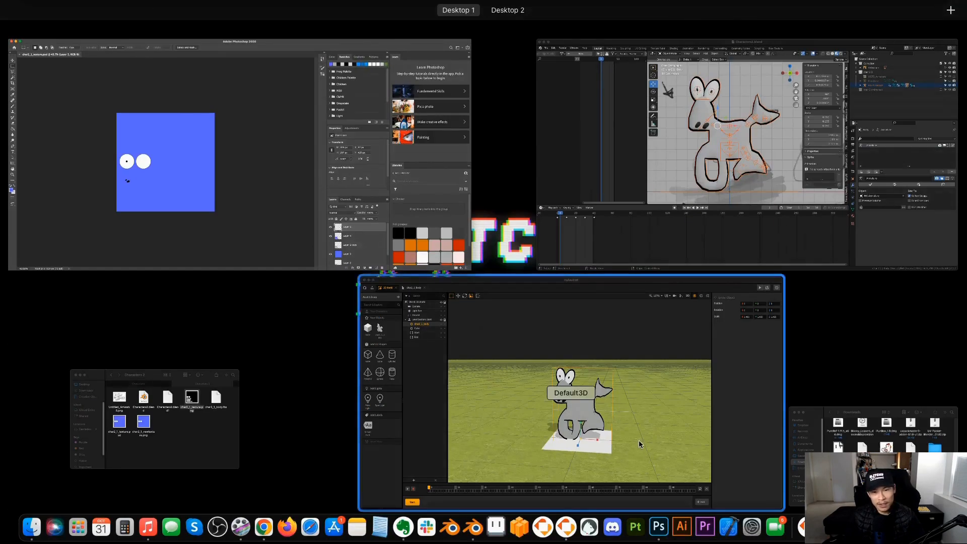
pyautogui.click(639, 440)
pyautogui.click(54, 140)
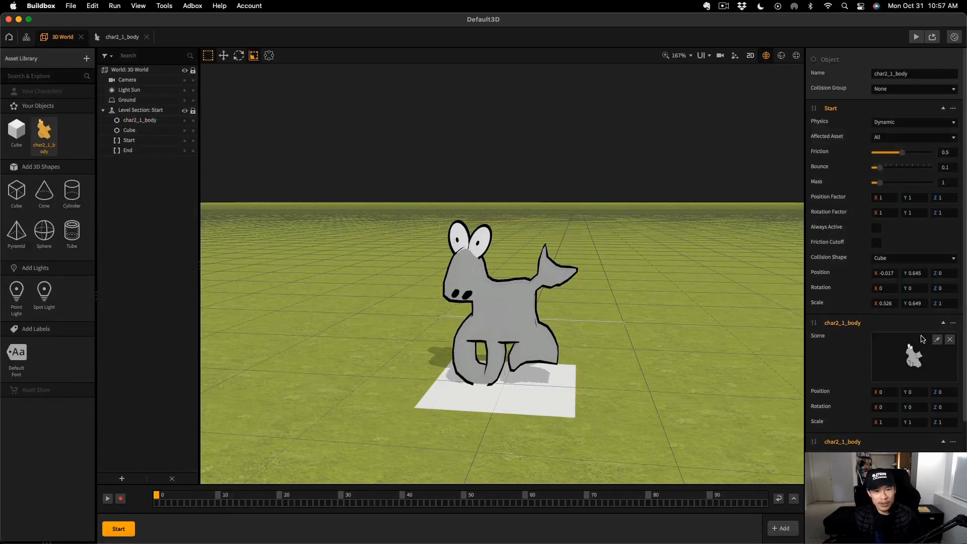
pyautogui.click(937, 340)
# Step: Replace the Body texture of char2_1_body with char2_1_newtexture.png from the Characters 2 folder
pyautogui.hotkey('ctrl', 'Up')
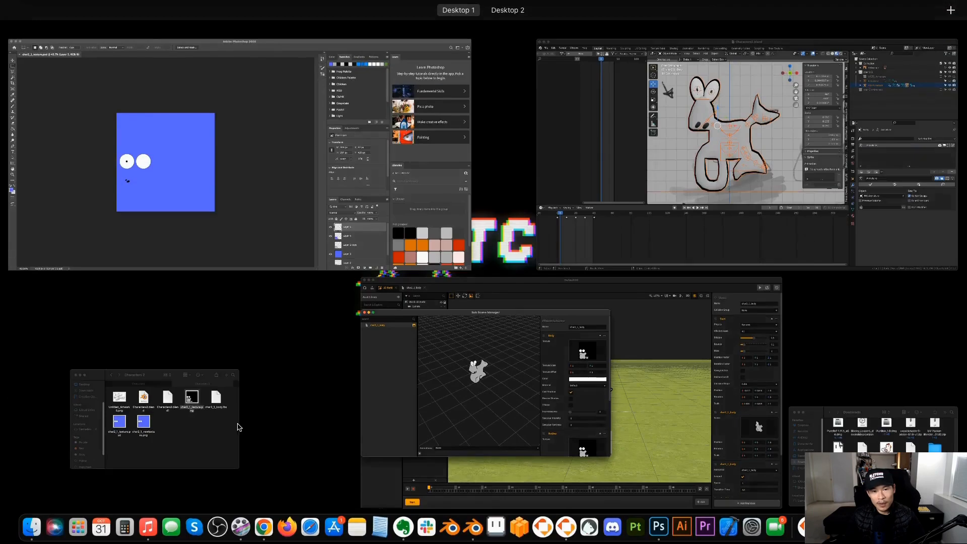
pyautogui.click(237, 425)
pyautogui.click(238, 366)
pyautogui.moveTo(236, 366); pyautogui.dragTo(531, 206)
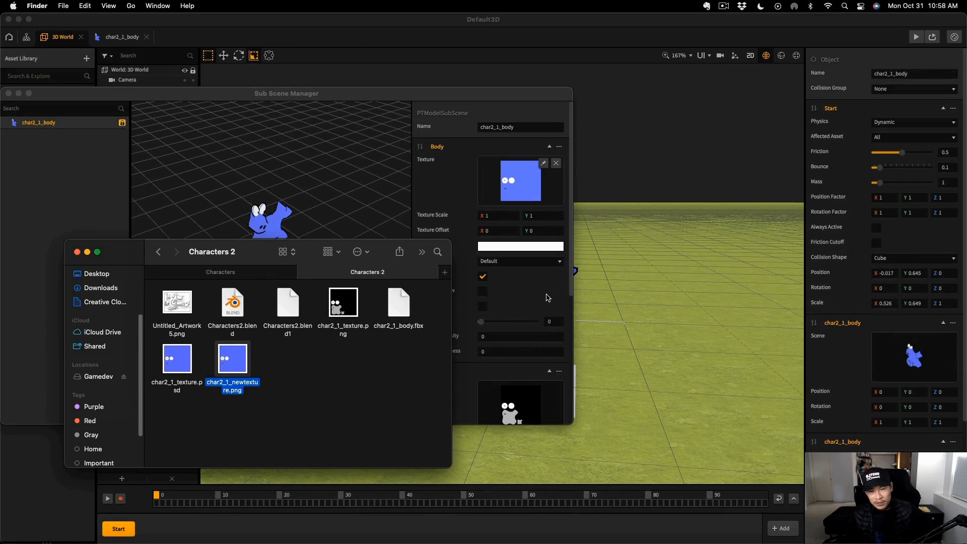
# Step: Check the recolored character in the 3D world and run the game preview
pyautogui.click(516, 309)
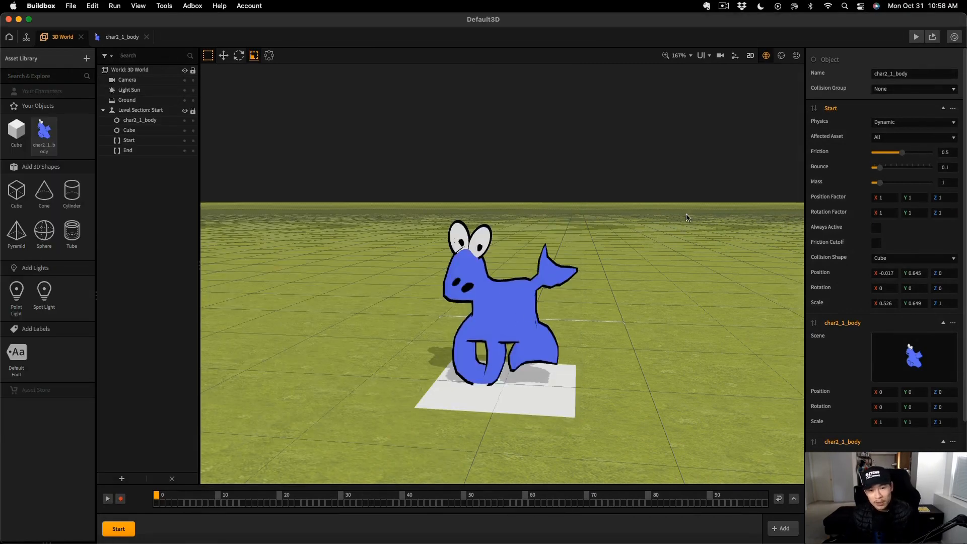
pyautogui.moveTo(599, 316); pyautogui.dragTo(728, 179, button='right')
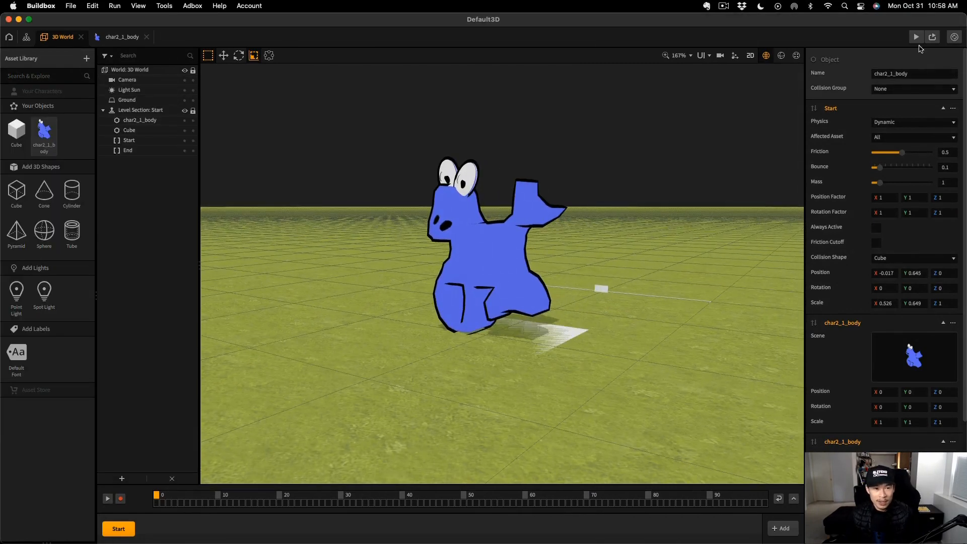
pyautogui.click(917, 38)
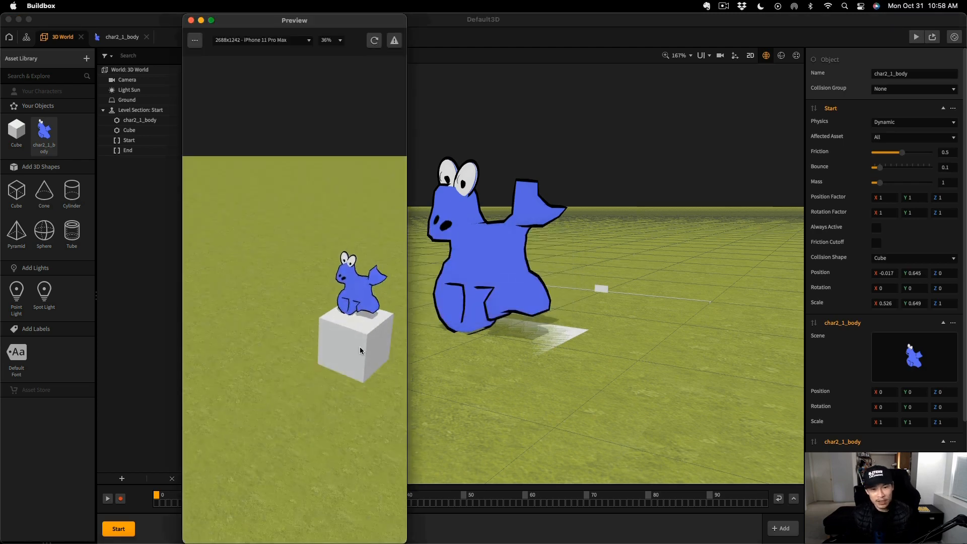
pyautogui.moveTo(476, 249); pyautogui.dragTo(585, 244, button='right')
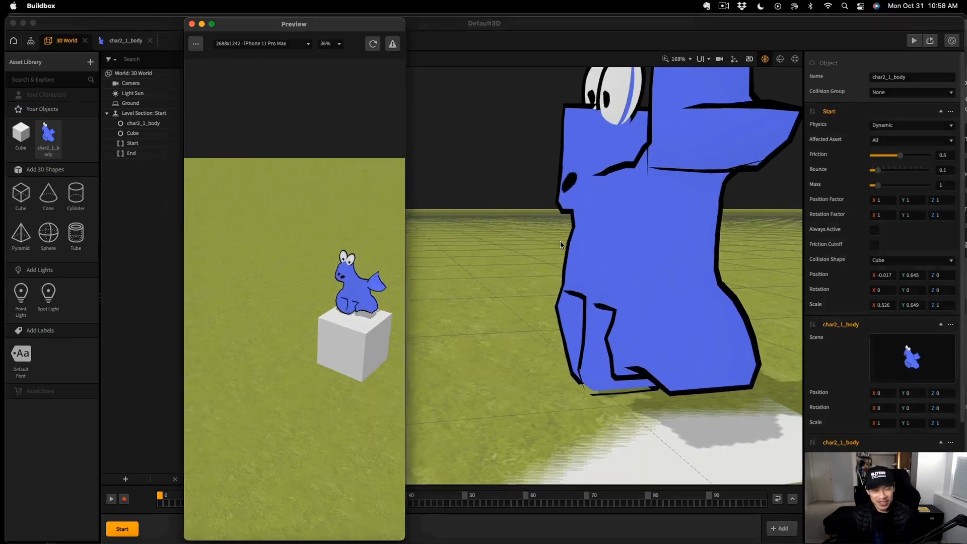
pyautogui.hotkey('ctrl', 'Up')
pyautogui.click(183, 252)
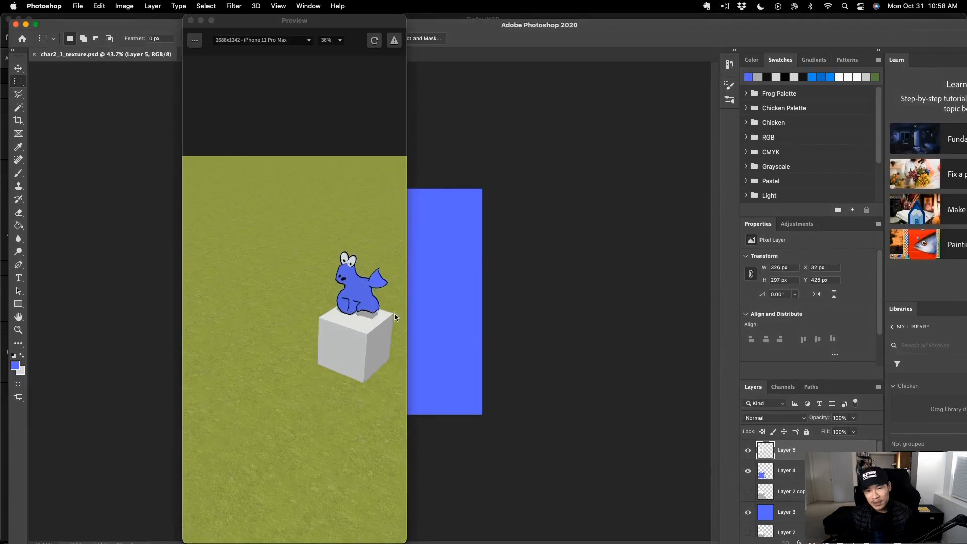
pyautogui.hotkey('ctrl', 'Up')
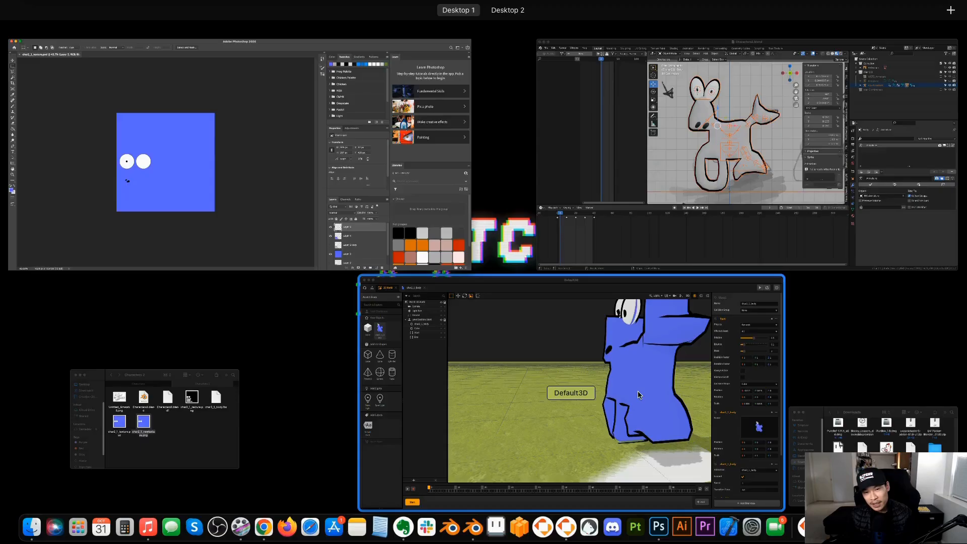
pyautogui.click(383, 303)
pyautogui.hotkey('ctrl', 'Up')
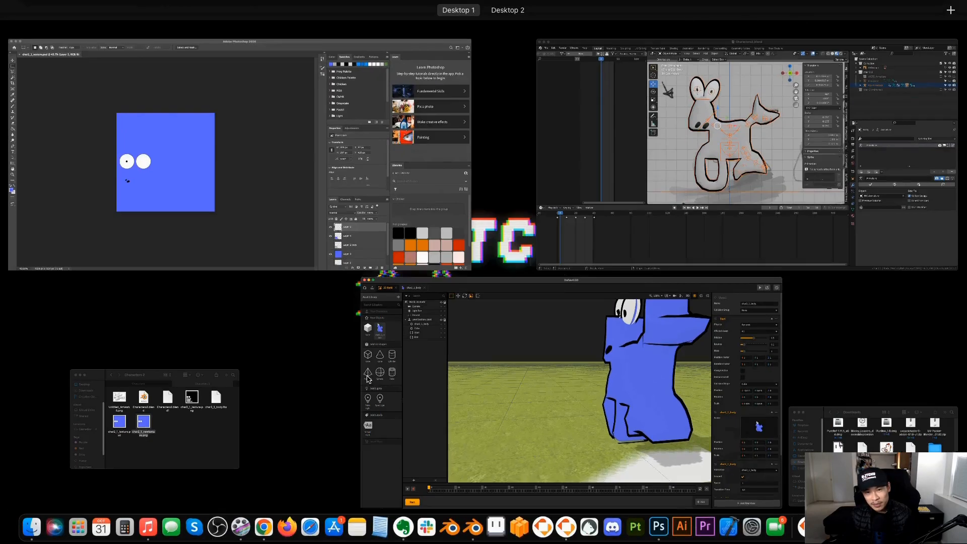
pyautogui.click(693, 292)
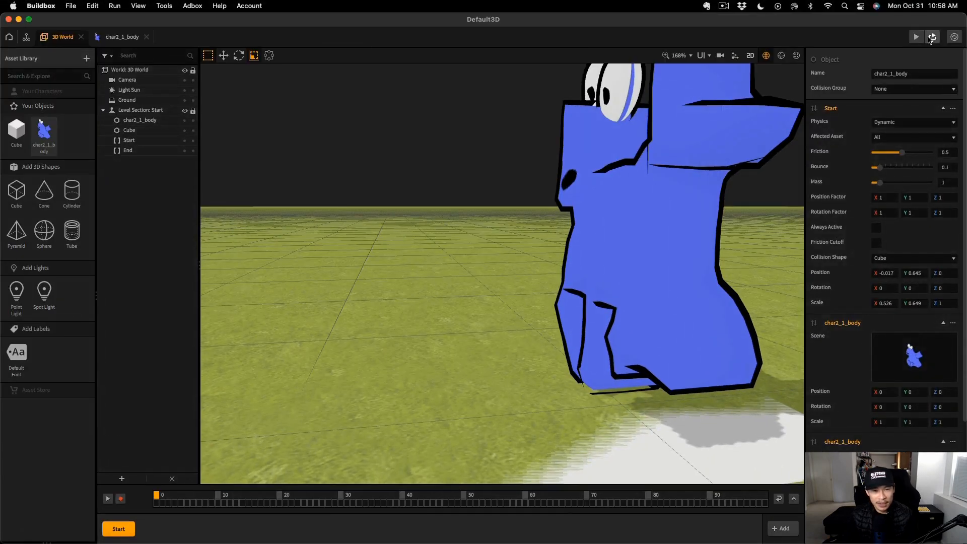
# Step: With the game preview running, reframe the game camera so the character appears larger, seen from an angle above the cube
pyautogui.click(919, 39)
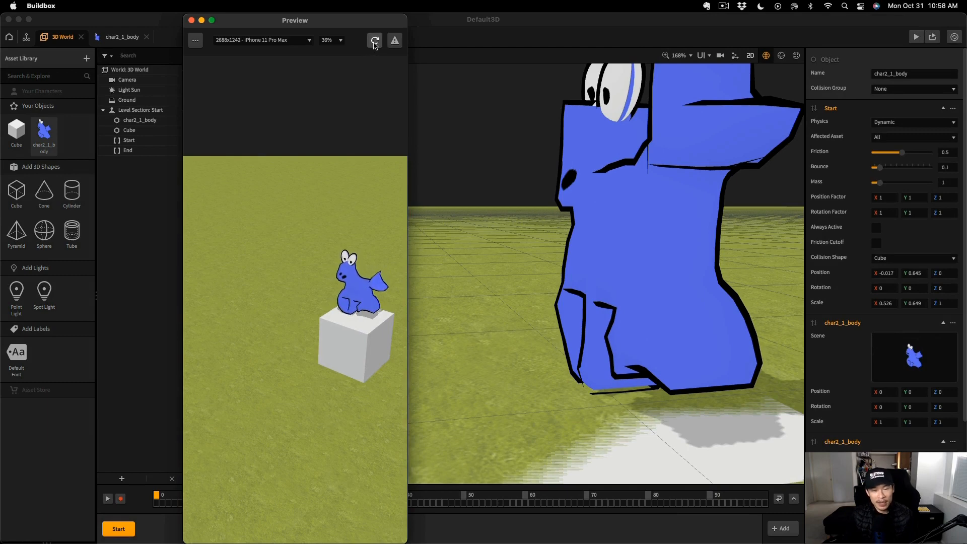
pyautogui.click(720, 56)
pyautogui.scroll(5, 605, 274)
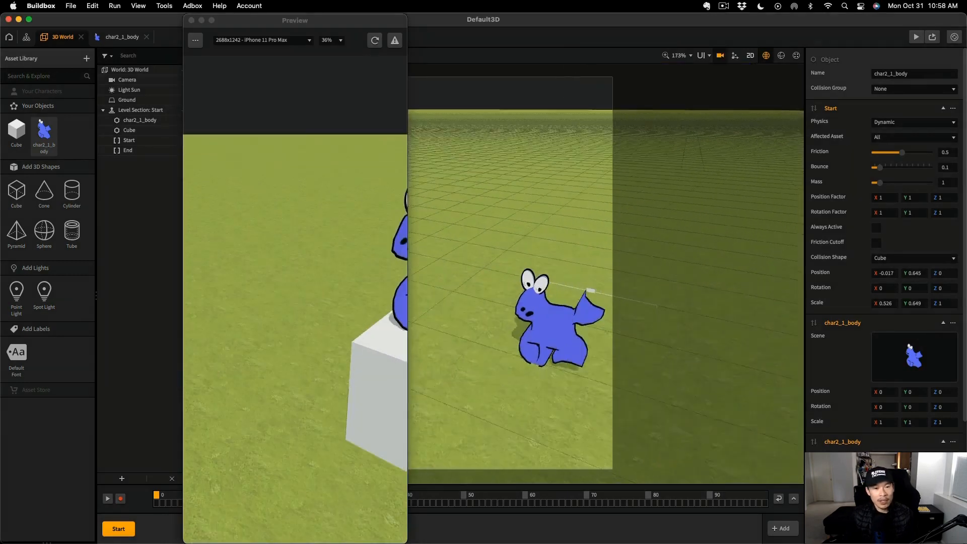
pyautogui.moveTo(605, 322); pyautogui.dragTo(511, 356, button='right')
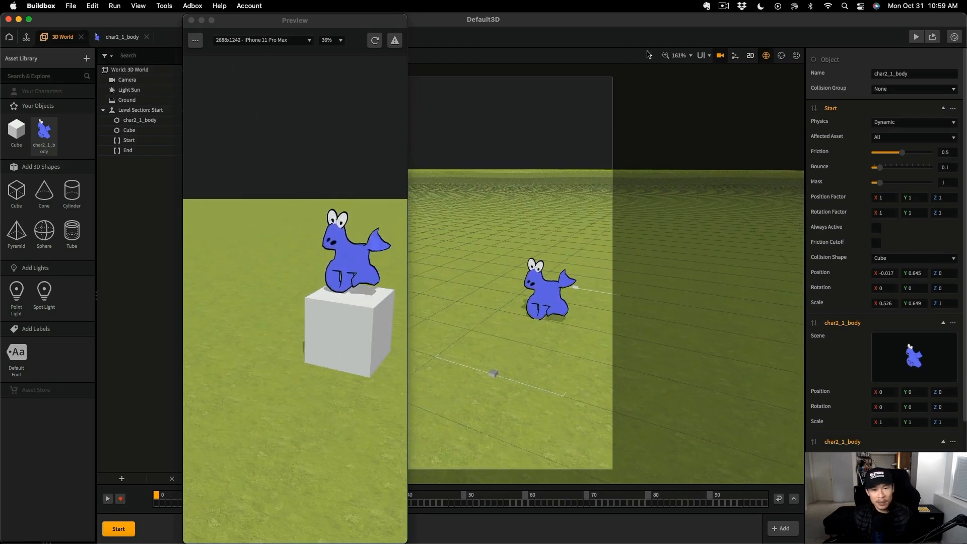
pyautogui.click(720, 56)
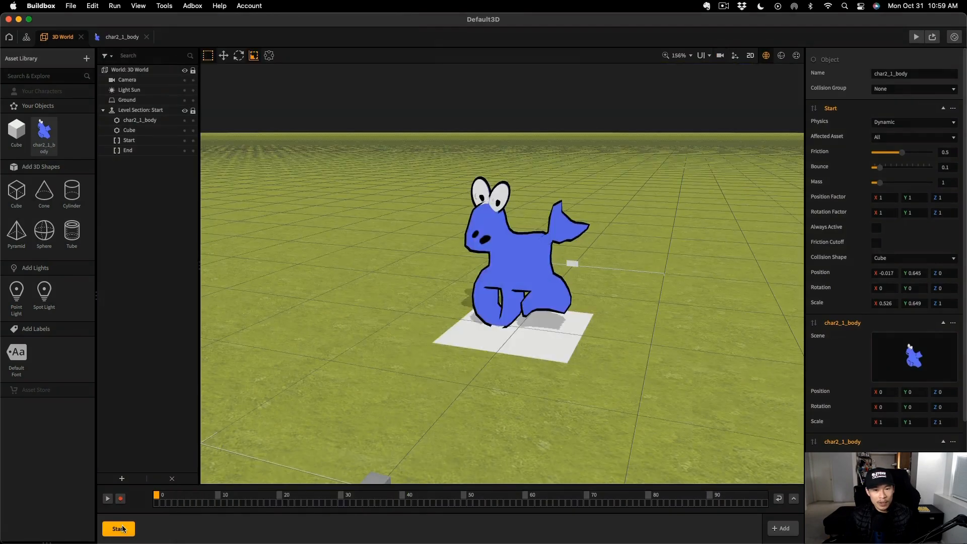
# Step: Duplicate the Start level section, name the copy 1, and delete the char2_1_body character from it
pyautogui.click(122, 530)
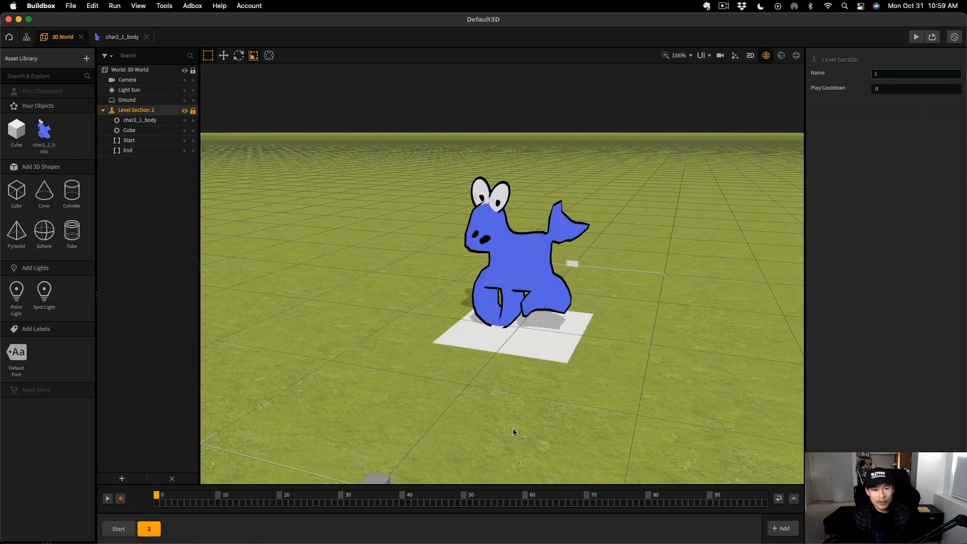
pyautogui.click(587, 425)
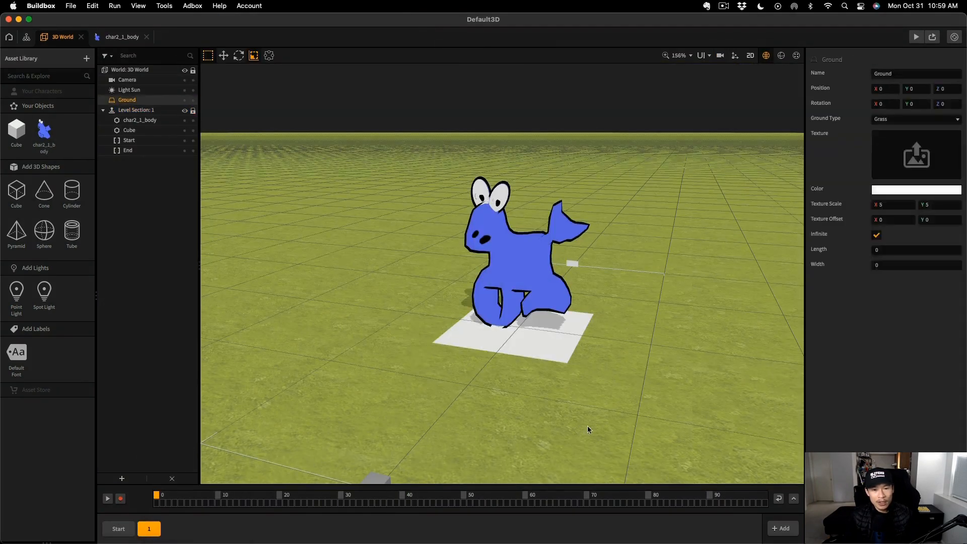
pyautogui.click(552, 297)
pyautogui.press('Delete')
pyautogui.click(918, 36)
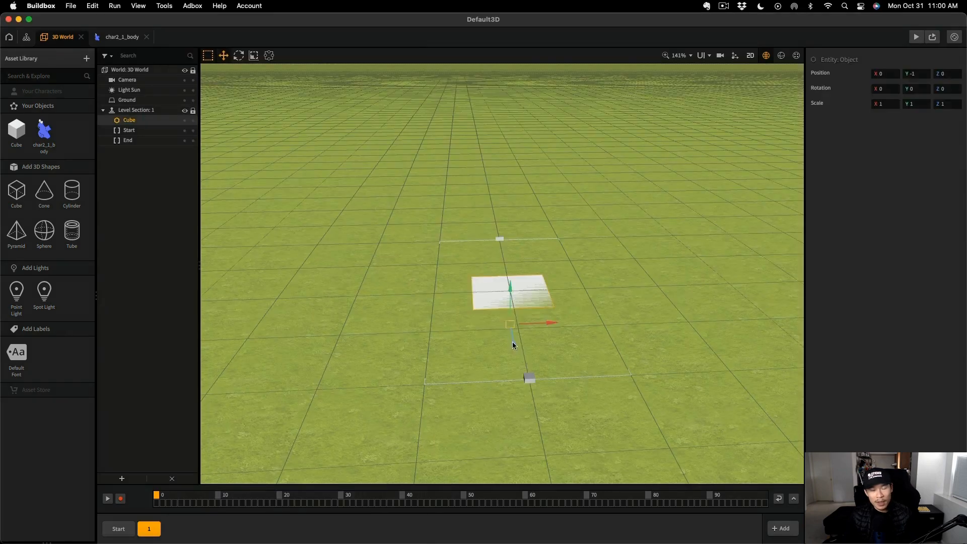
# Step: Move the cube in level section 1 to about X -3.99 and Z 5.873, and preview the game
pyautogui.moveTo(513, 343); pyautogui.dragTo(322, 405)
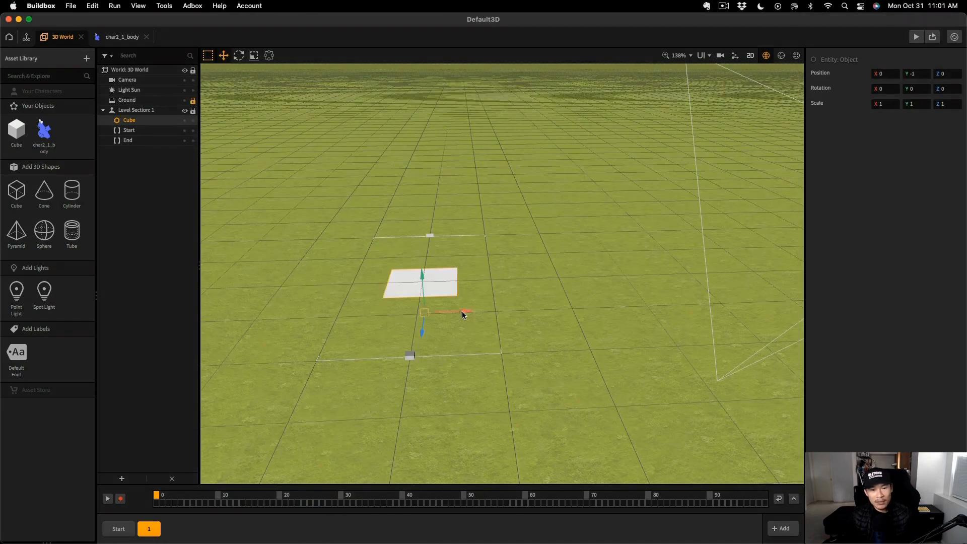
pyautogui.moveTo(462, 311); pyautogui.dragTo(318, 311)
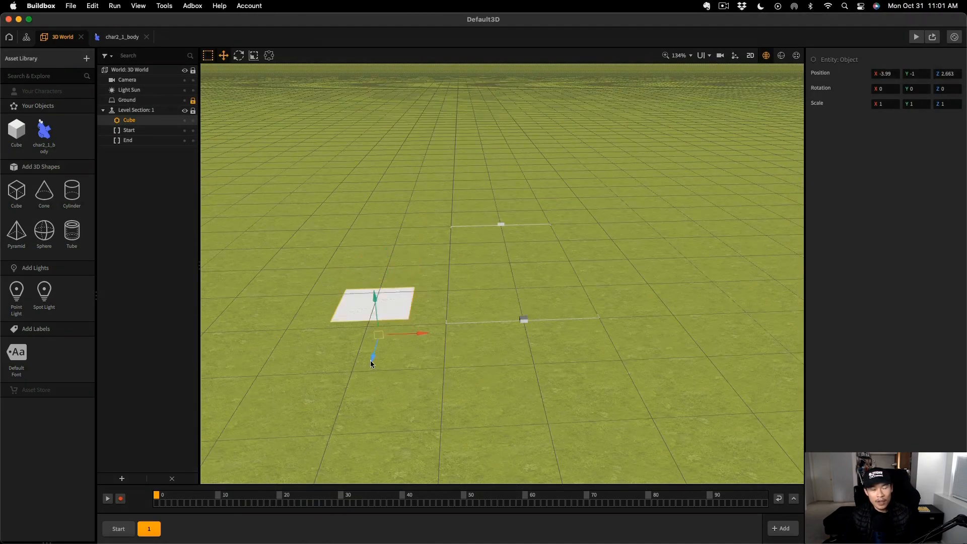
pyautogui.moveTo(371, 361); pyautogui.dragTo(346, 445)
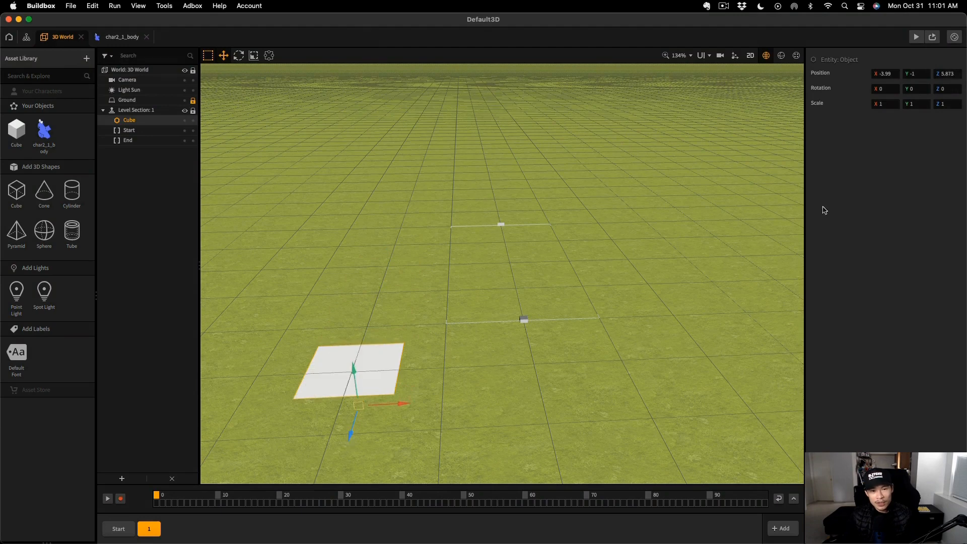
pyautogui.click(917, 38)
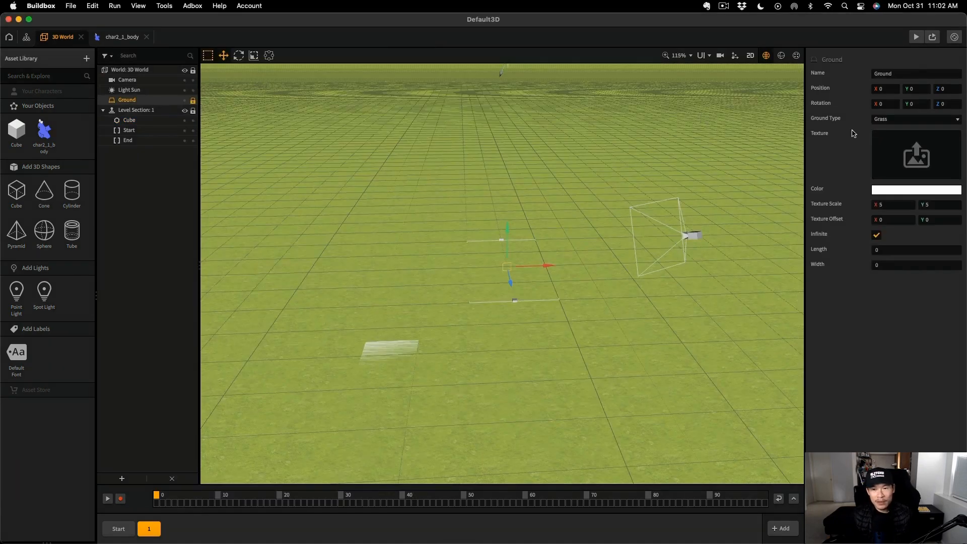
# Step: Try the No Ground type for the ground and preview the game
pyautogui.click(913, 120)
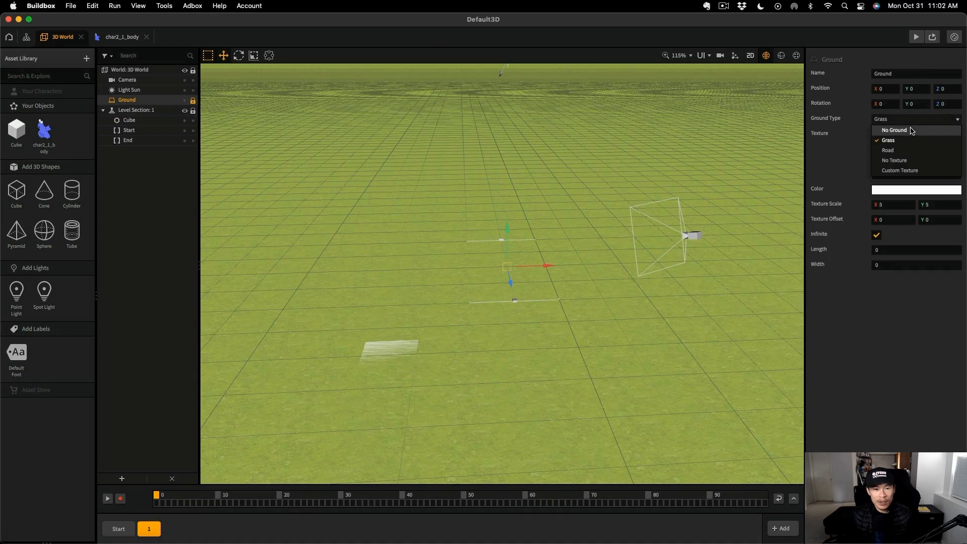
pyautogui.click(895, 130)
pyautogui.press('super+r')
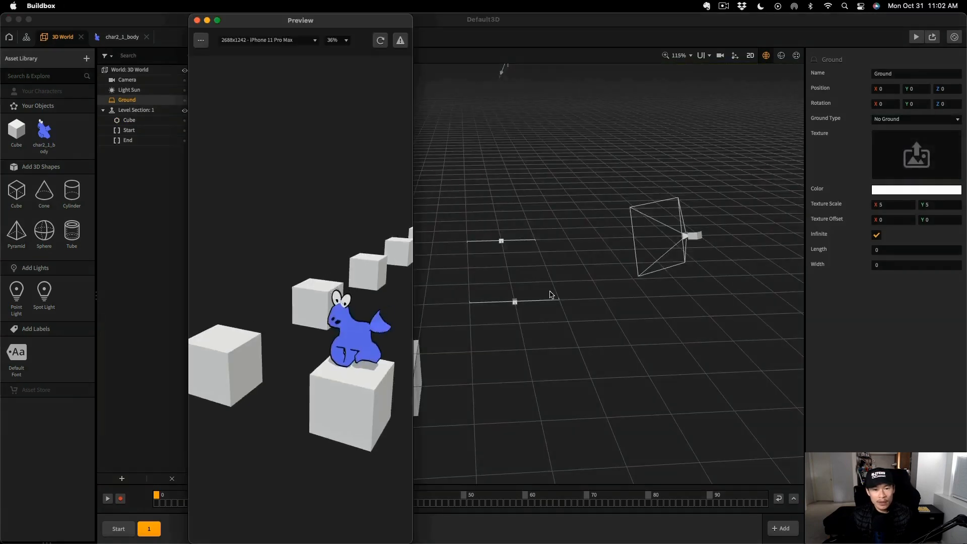
pyautogui.click(197, 20)
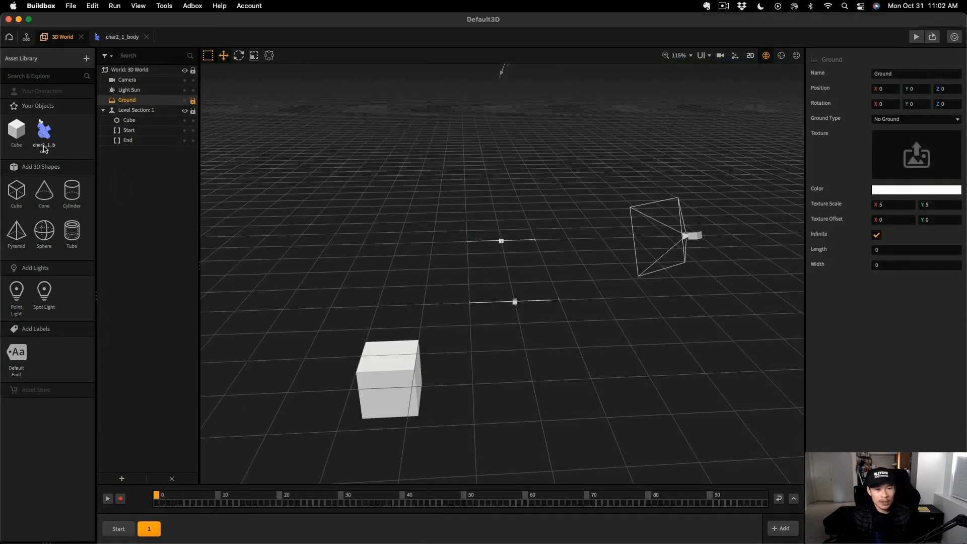
# Step: Change the physics type of the Cube asset
pyautogui.click(20, 133)
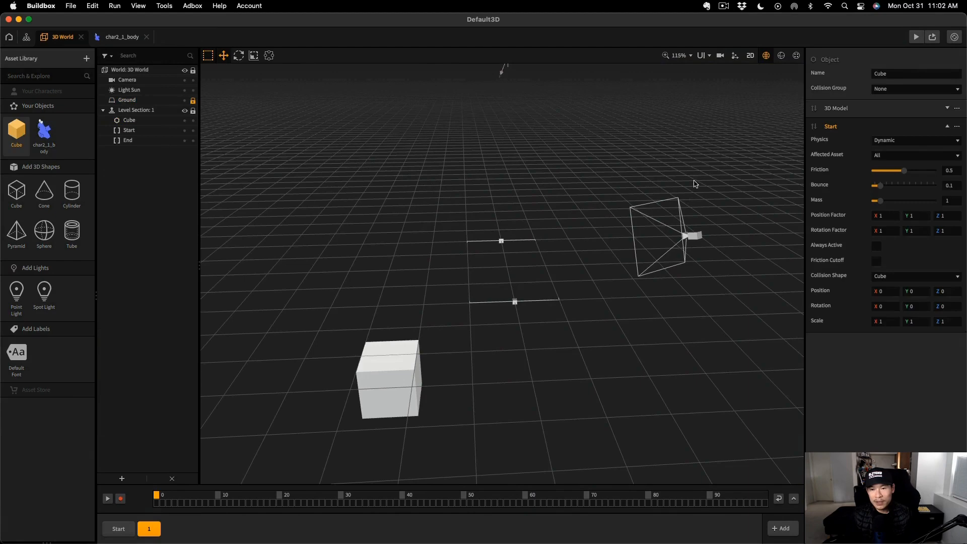
pyautogui.click(923, 142)
pyautogui.click(912, 183)
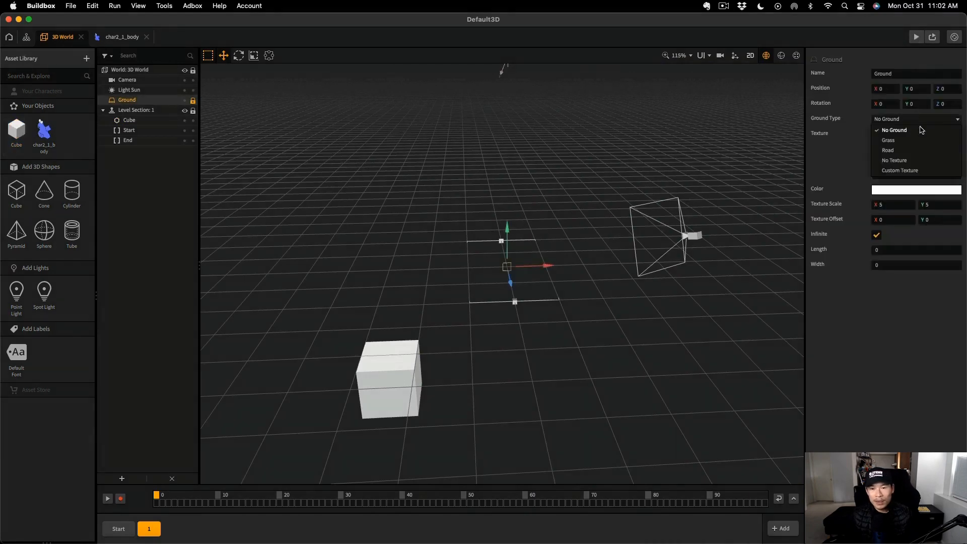
# Step: Set the ground type to No Texture, color the ground dark grey, and preview the game
pyautogui.click(913, 160)
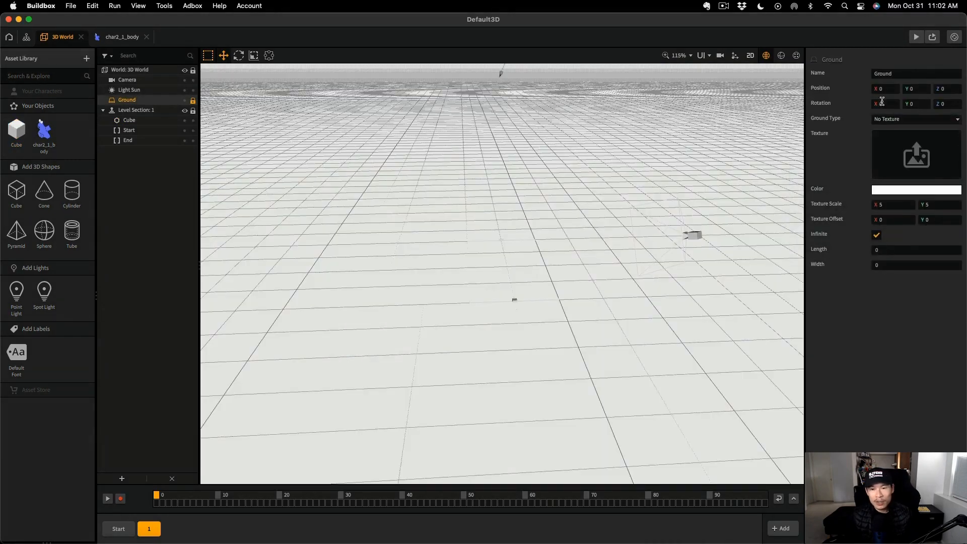
pyautogui.click(932, 192)
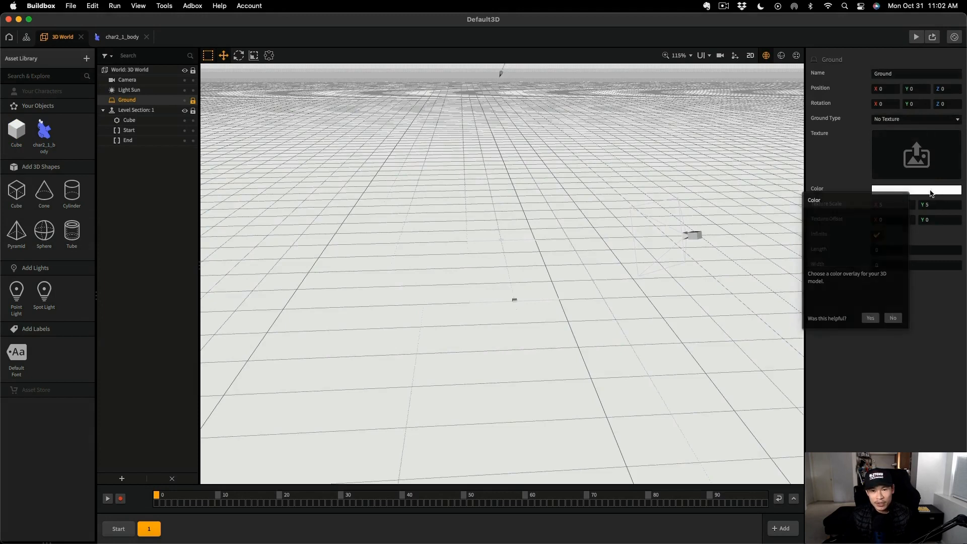
pyautogui.click(892, 318)
pyautogui.click(532, 282)
pyautogui.click(542, 346)
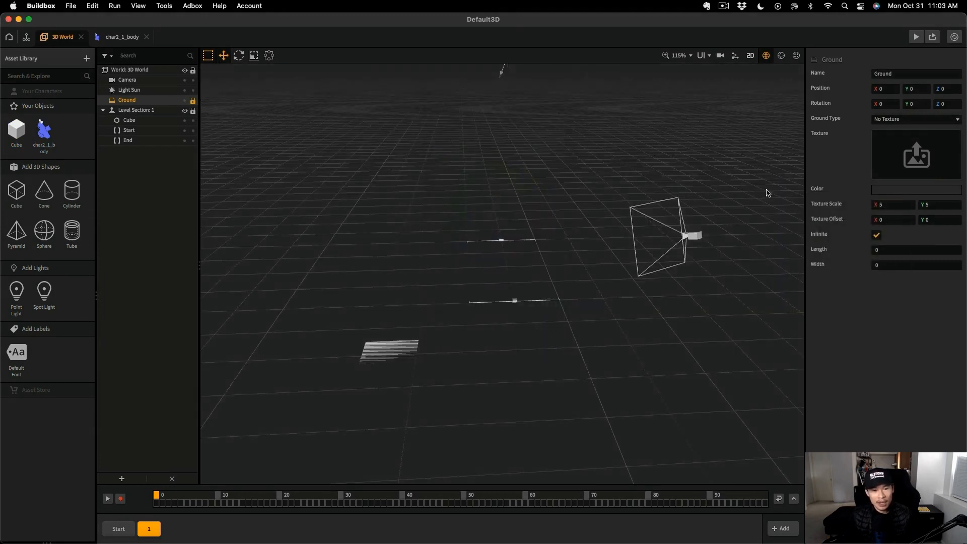
pyautogui.click(916, 36)
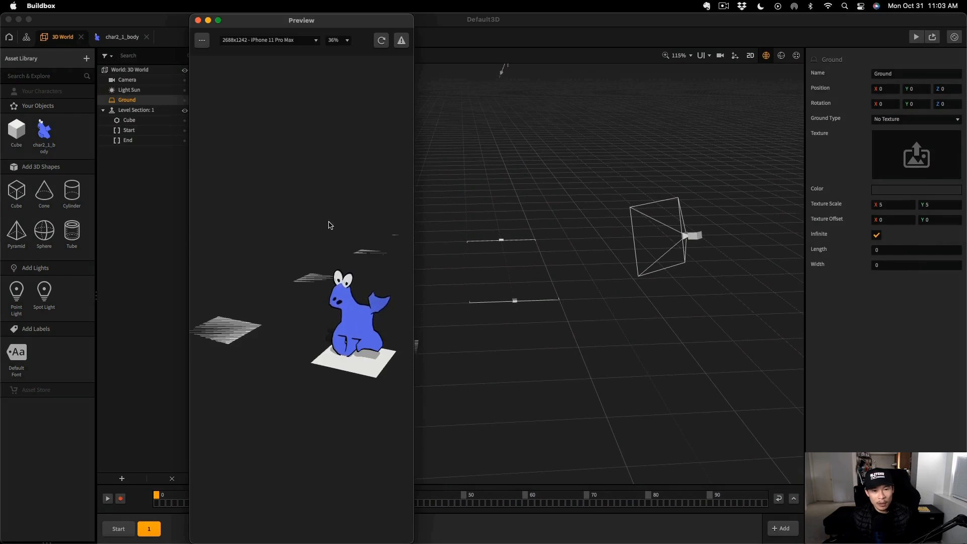
pyautogui.click(198, 21)
# Step: Try raising the cube in level section 1 to Y position 0
pyautogui.click(411, 348)
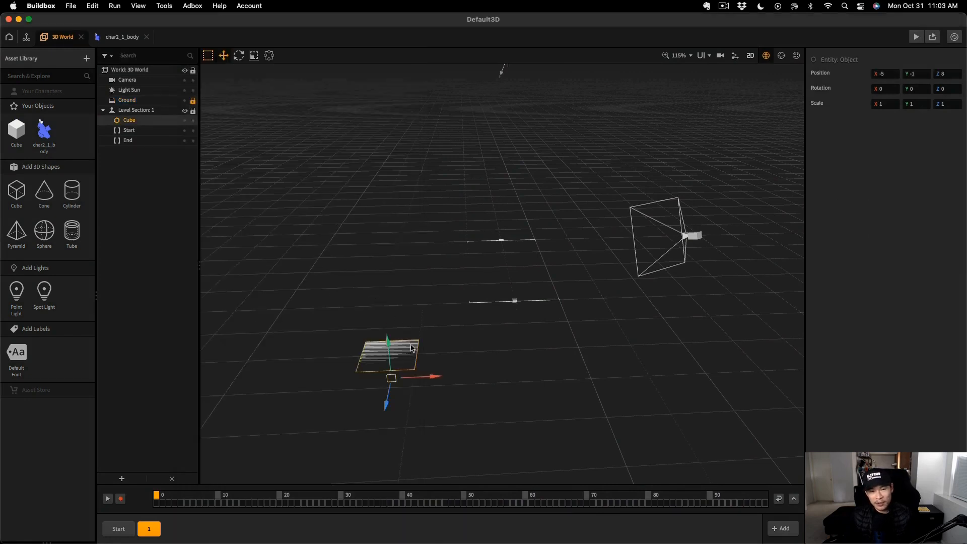
pyautogui.click(917, 74)
pyautogui.write('0')
pyautogui.press('Return')
pyautogui.moveTo(919, 74); pyautogui.dragTo(897, 74)
pyautogui.write('0')
pyautogui.press('Return')
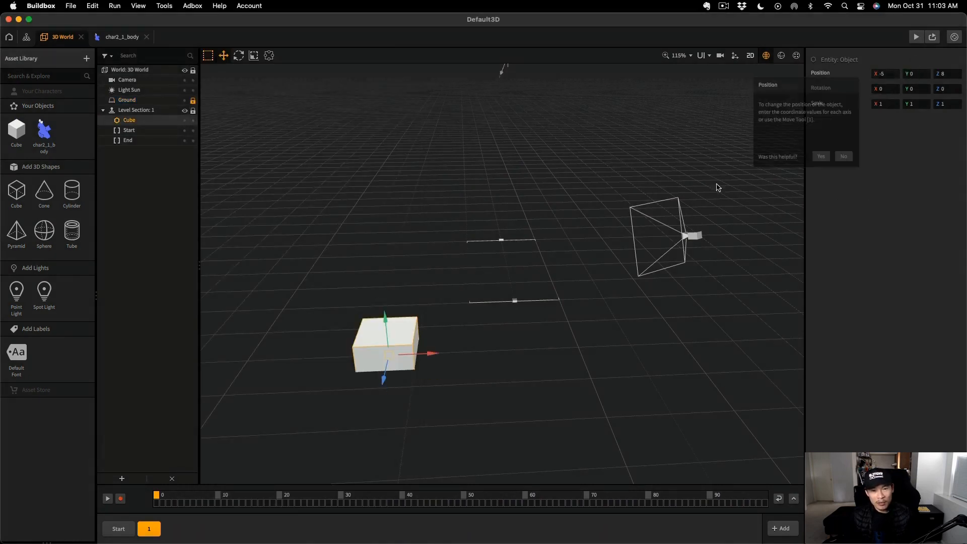
pyautogui.press('super+z')
pyautogui.press('super+z')
# Step: Set the Y position of level section 1's cube to -0.9 and check it in the game preview
pyautogui.click(923, 76)
pyautogui.write('.1')
pyautogui.press('Return')
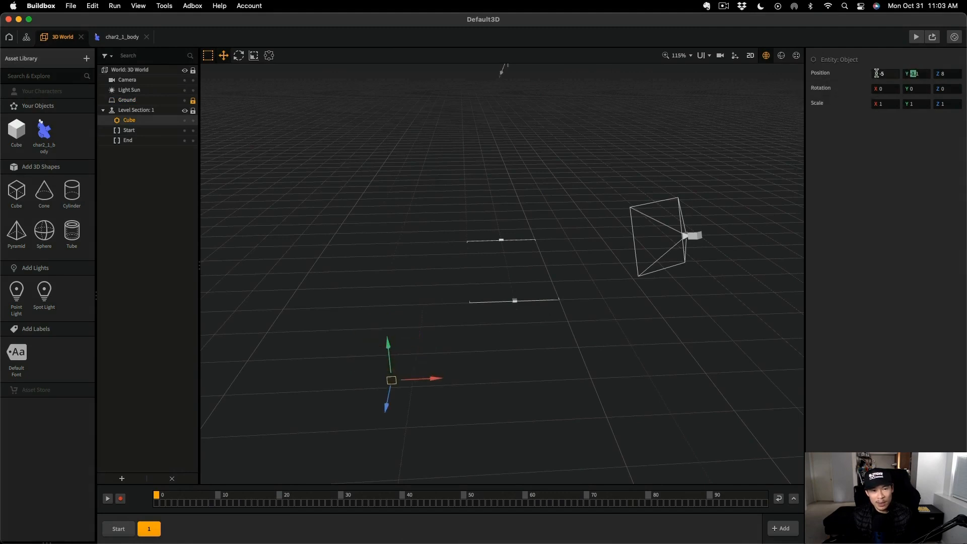
pyautogui.press('Tab')
pyautogui.write('-.9')
pyautogui.press('Return')
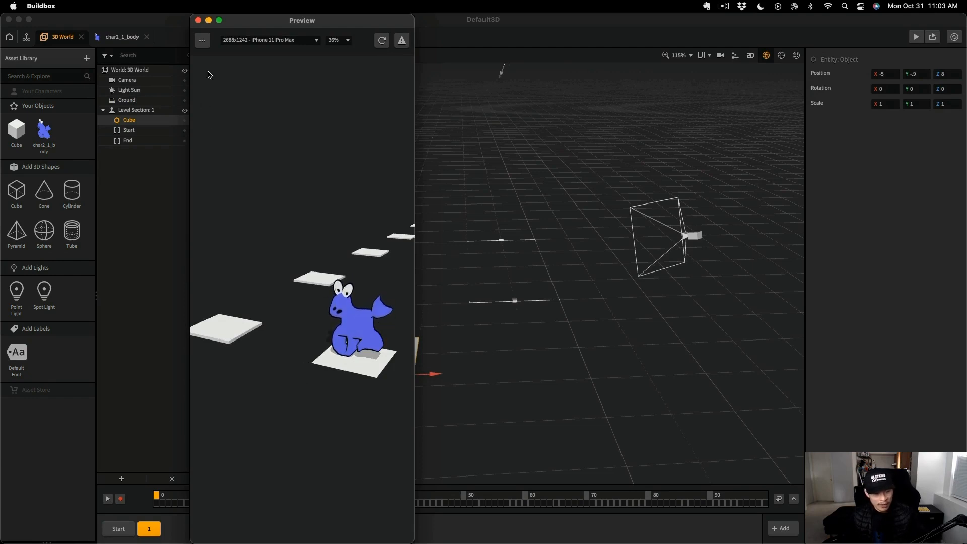
pyautogui.click(199, 21)
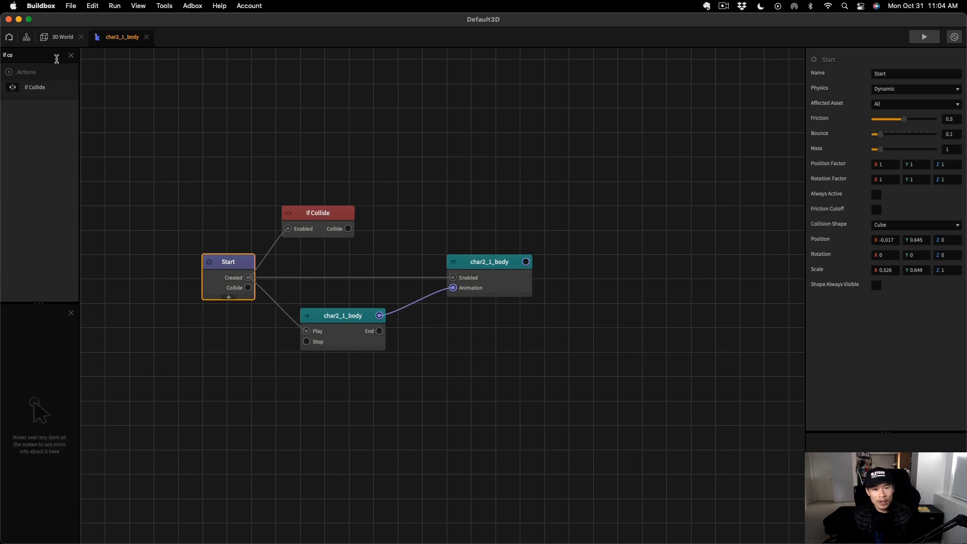
# Step: Add a 4 Way Swipe node to the char2_1_body mind map and connect the Start node's Created output to its Enabled input
pyautogui.click(70, 55)
pyautogui.write('swipe')
pyautogui.moveTo(39, 88); pyautogui.dragTo(132, 102)
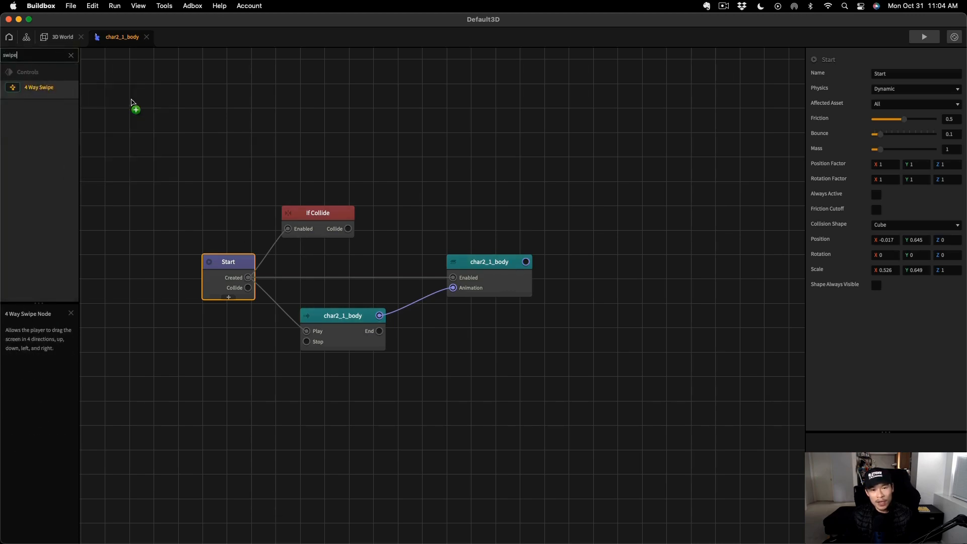
pyautogui.moveTo(404, 188); pyautogui.dragTo(289, 136)
pyautogui.click(245, 274)
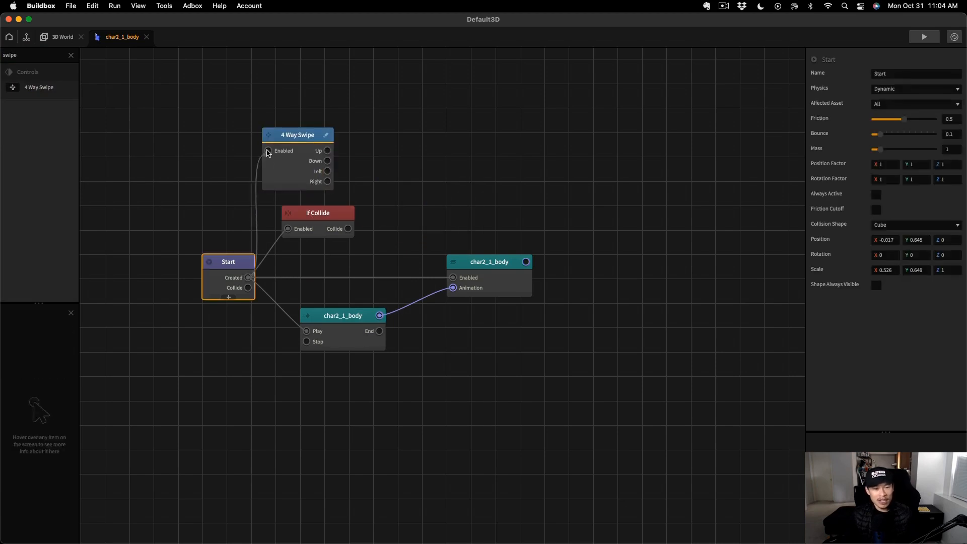
# Step: Add a State Machine node beside the 4 Way Swipe node, with four states and Activate First State turned off
pyautogui.click(332, 216)
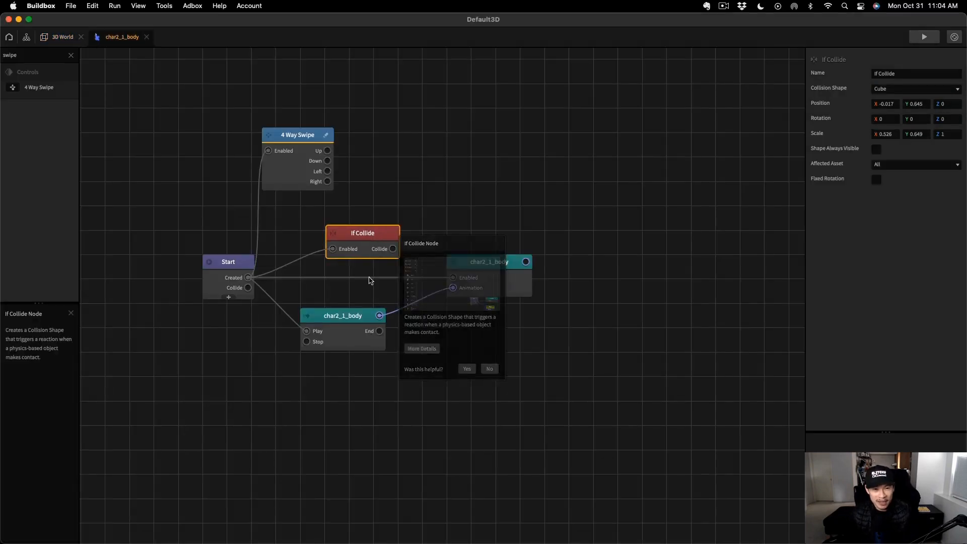
pyautogui.moveTo(41, 87); pyautogui.dragTo(366, 126)
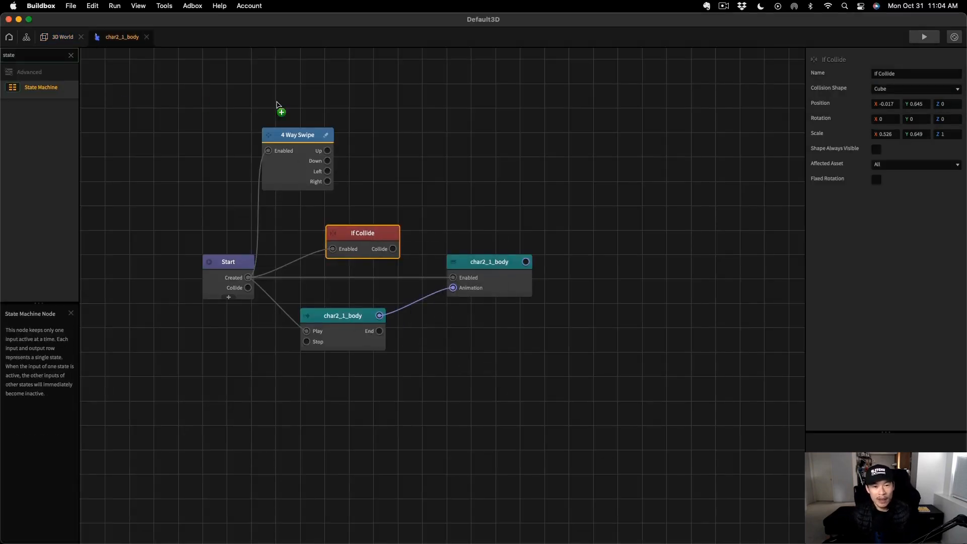
pyautogui.click(403, 131)
pyautogui.click(403, 141)
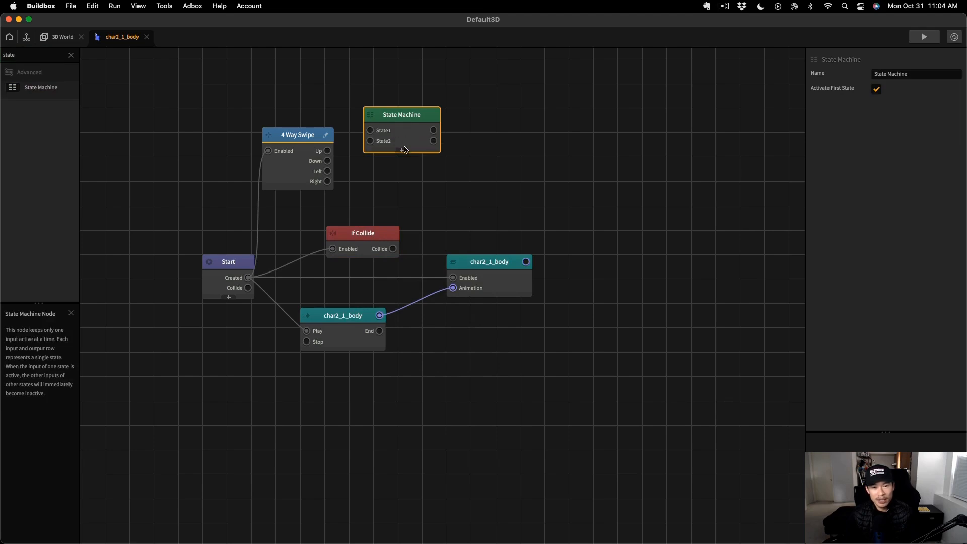
pyautogui.click(402, 151)
pyautogui.click(403, 161)
# Step: Rename the State Machine's states Up, Down, Left and Right, and connect the matching 4 Way Swipe outputs to them
pyautogui.doubleClick(383, 130)
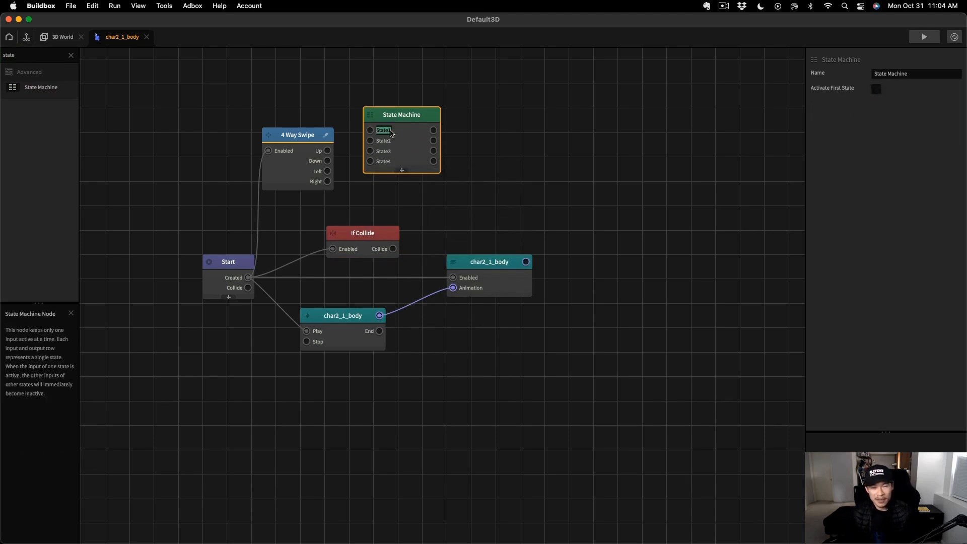
pyautogui.moveTo(389, 131); pyautogui.dragTo(378, 128)
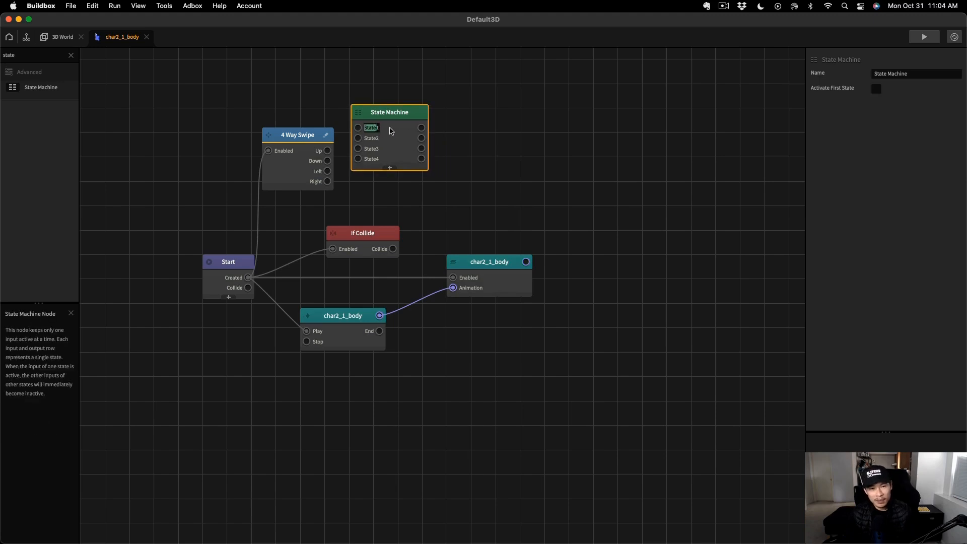
pyautogui.write('U')
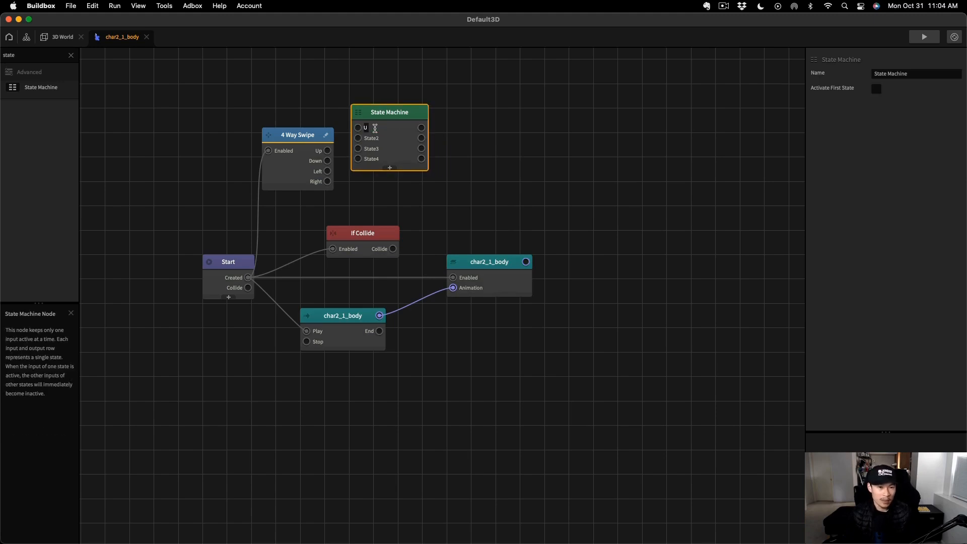
pyautogui.write('p')
pyautogui.doubleClick(373, 137)
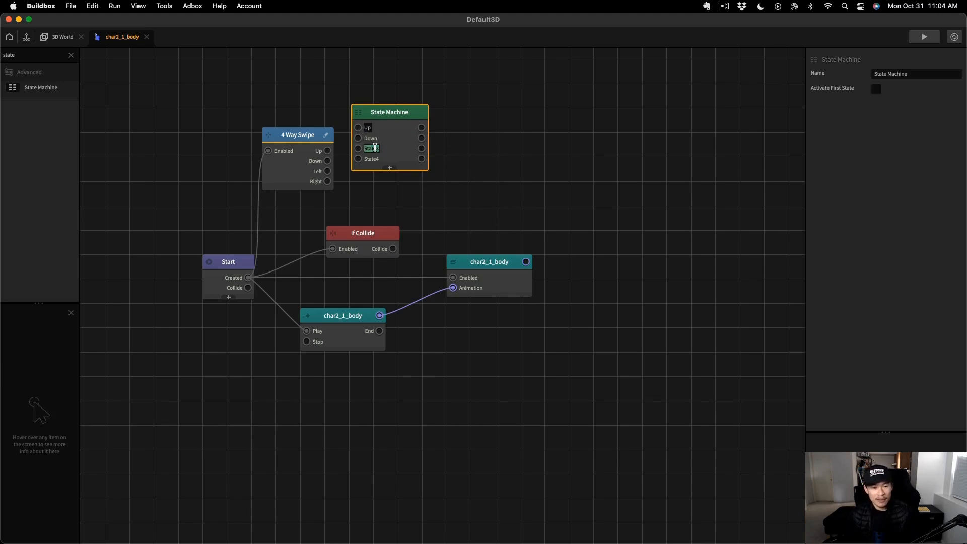
pyautogui.write('Left')
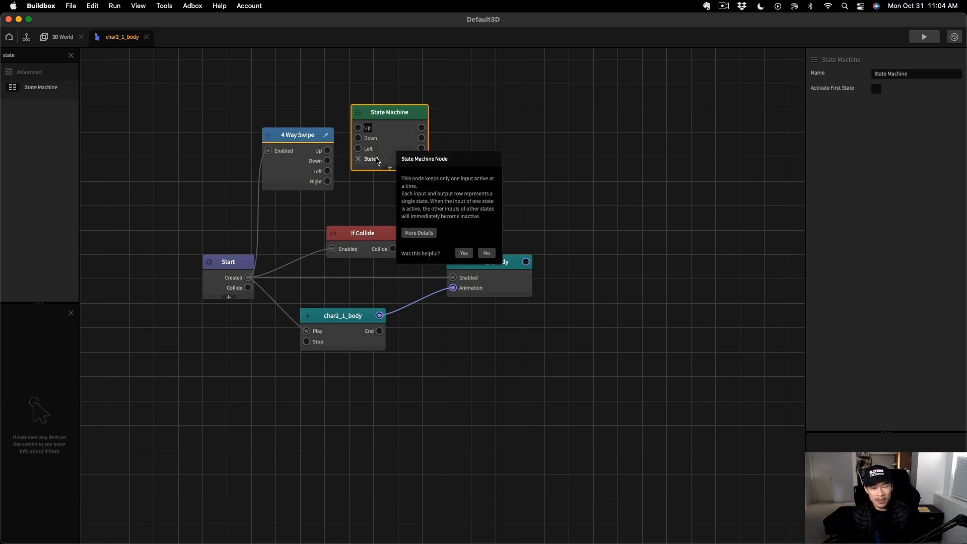
pyautogui.doubleClick(376, 159)
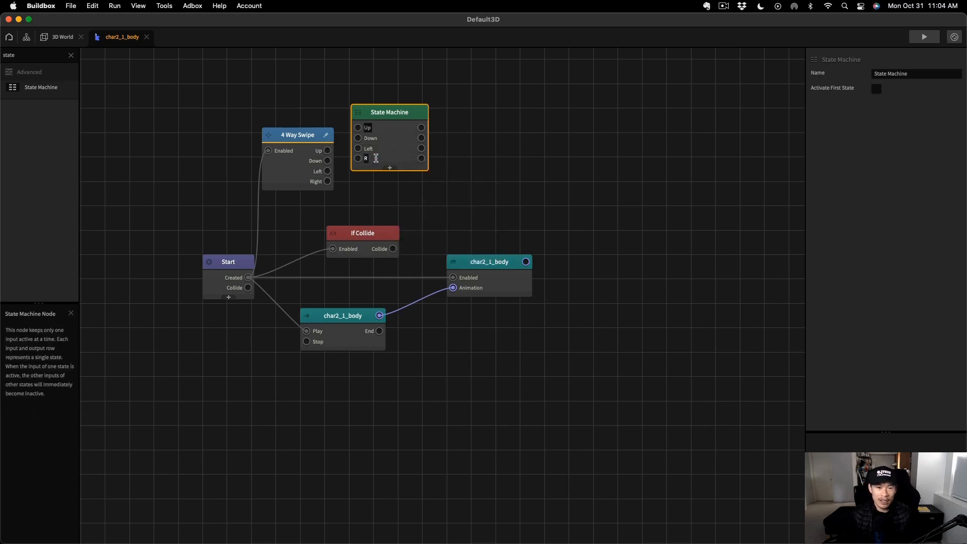
pyautogui.write('Right')
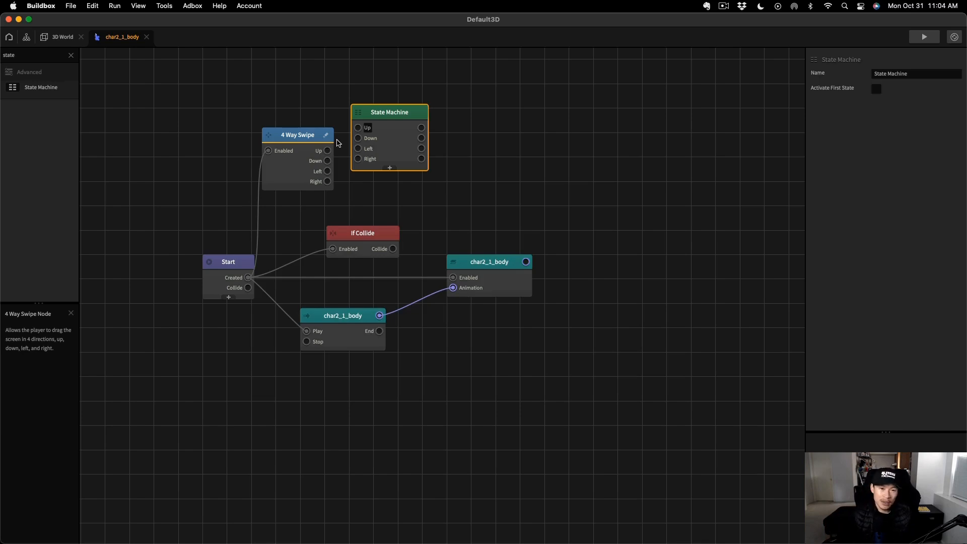
pyautogui.moveTo(327, 151); pyautogui.dragTo(355, 182)
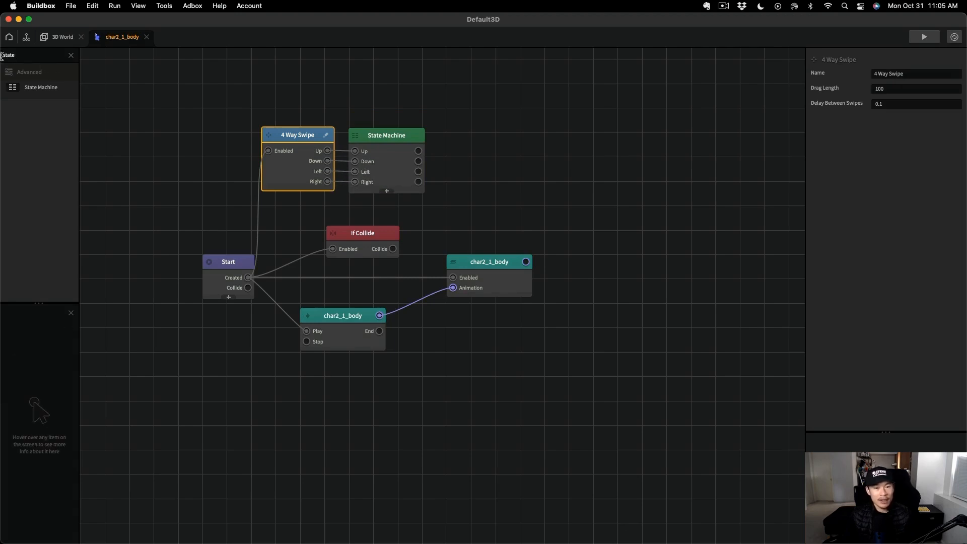
# Step: Add a Move node connected to the State Machine's Up output and name it Move Up
pyautogui.write('move')
pyautogui.moveTo(31, 150); pyautogui.dragTo(472, 119)
pyautogui.moveTo(418, 151); pyautogui.dragTo(452, 131)
pyautogui.click(906, 74)
pyautogui.write('Lef')
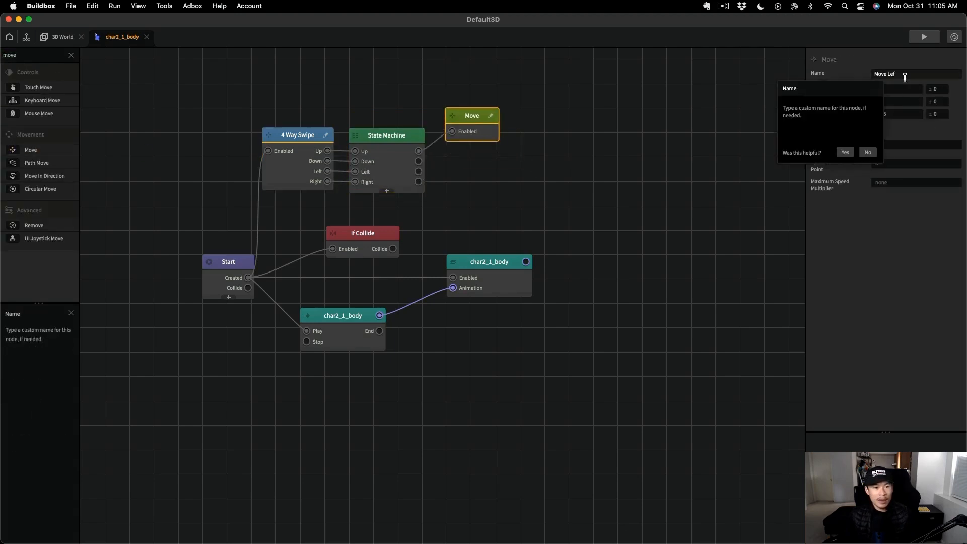
# Step: Make three copies of the Move Up node and connect them to the State Machine's Down, Left and Right outputs
pyautogui.press('super+v')
pyautogui.press('super+v')
pyautogui.press('super+v')
pyautogui.scroll(-1, 443, 201)
pyautogui.click(483, 255)
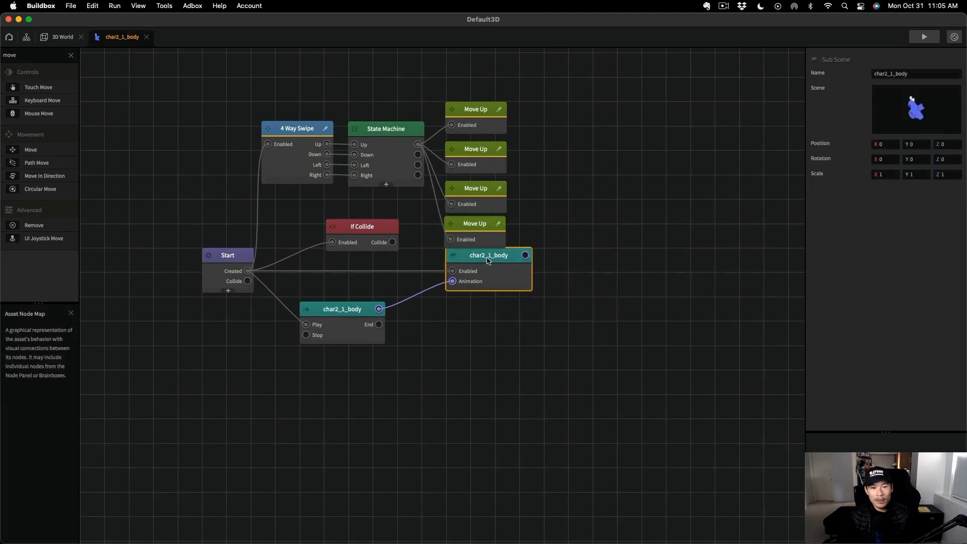
pyautogui.moveTo(484, 255); pyautogui.dragTo(451, 331)
# Step: Rename the three copied Move nodes Move Down, Move Left and Move Right
pyautogui.click(476, 149)
pyautogui.doubleClick(890, 73)
pyautogui.write('Down')
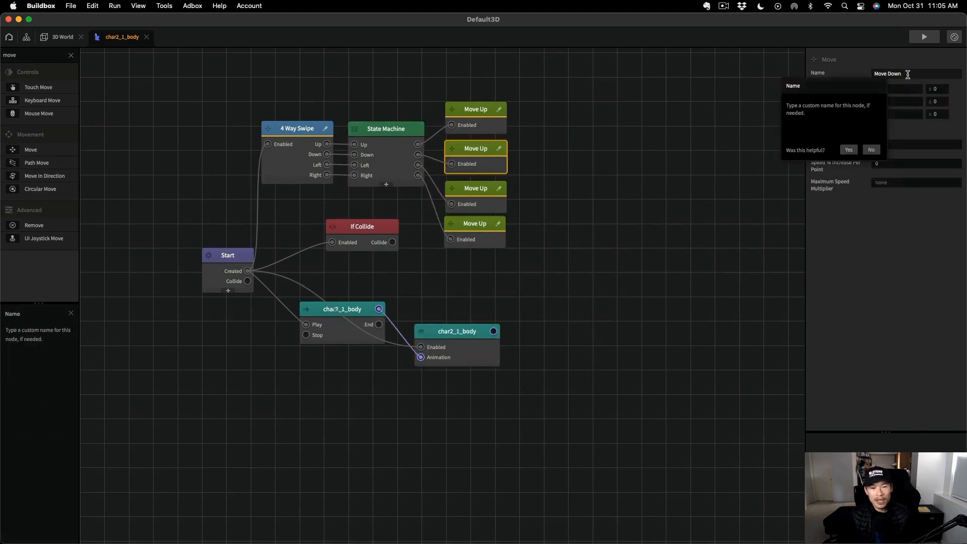
pyautogui.press('Return')
pyautogui.click(476, 188)
pyautogui.doubleClick(890, 73)
pyautogui.write('Left')
pyautogui.press('Return')
pyautogui.click(476, 224)
pyautogui.doubleClick(890, 73)
pyautogui.write('Right')
pyautogui.press('Return')
# Step: Set the Move Up node's Y speed to 1.5 and clear its Z speed
pyautogui.click(476, 109)
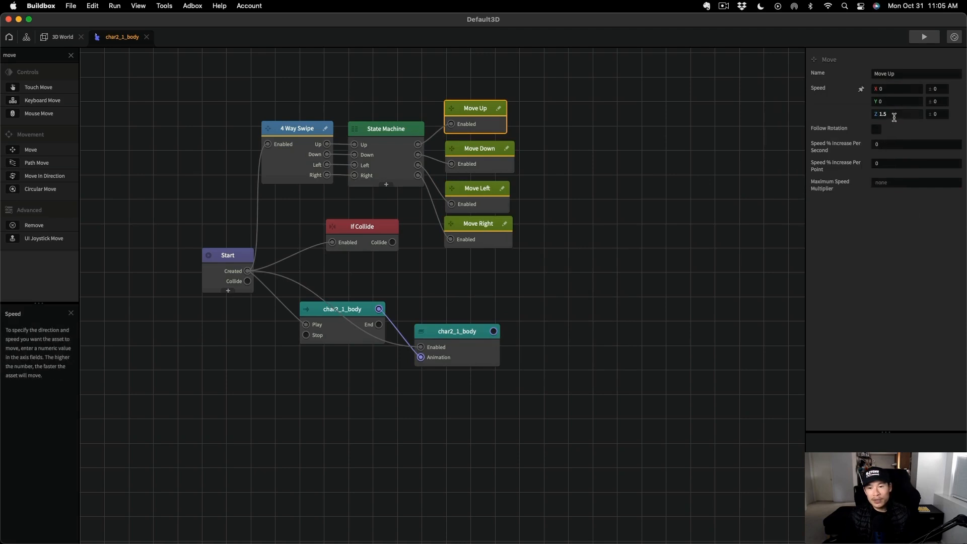
pyautogui.click(892, 102)
pyautogui.click(907, 114)
pyautogui.press('BackSpace')
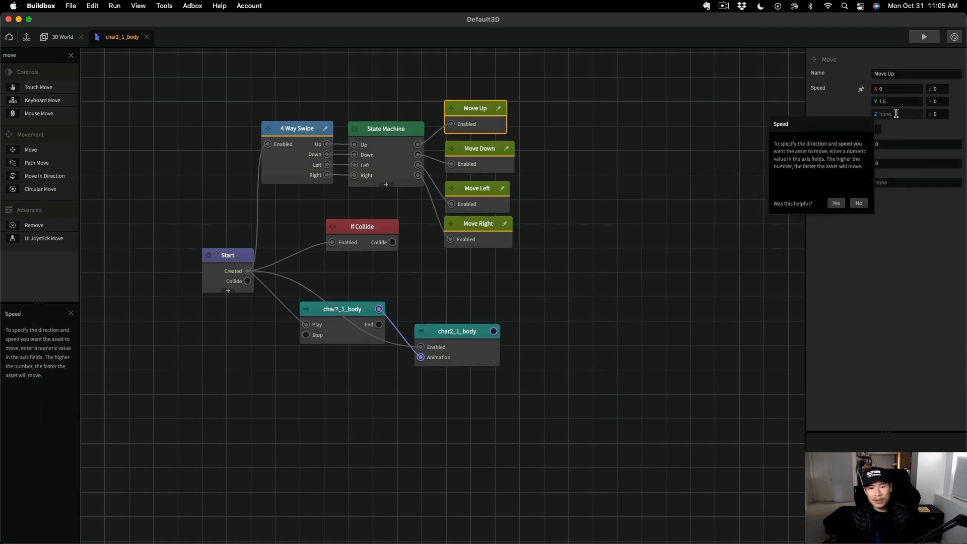
# Step: Set the Move Down node's speed to Y -1.5 and Z 0
pyautogui.click(480, 148)
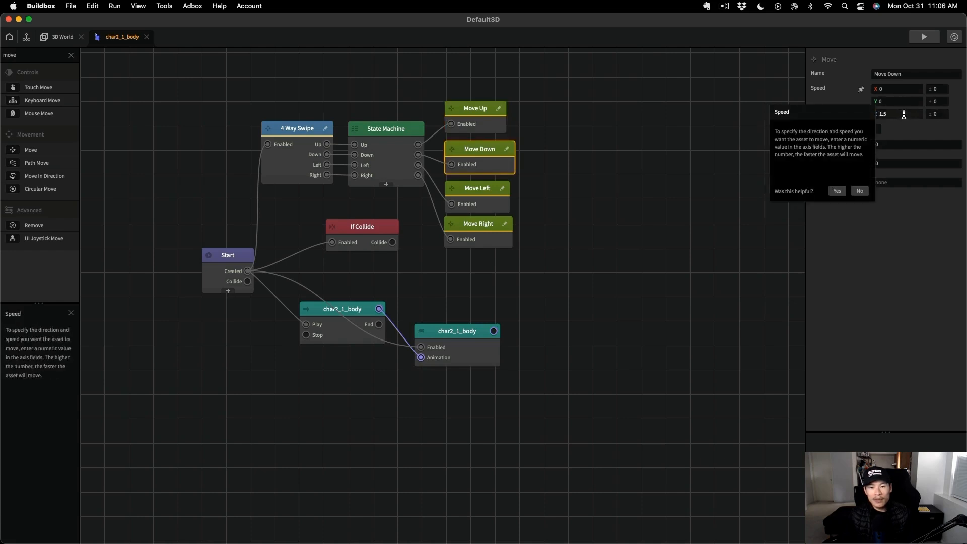
pyautogui.click(903, 102)
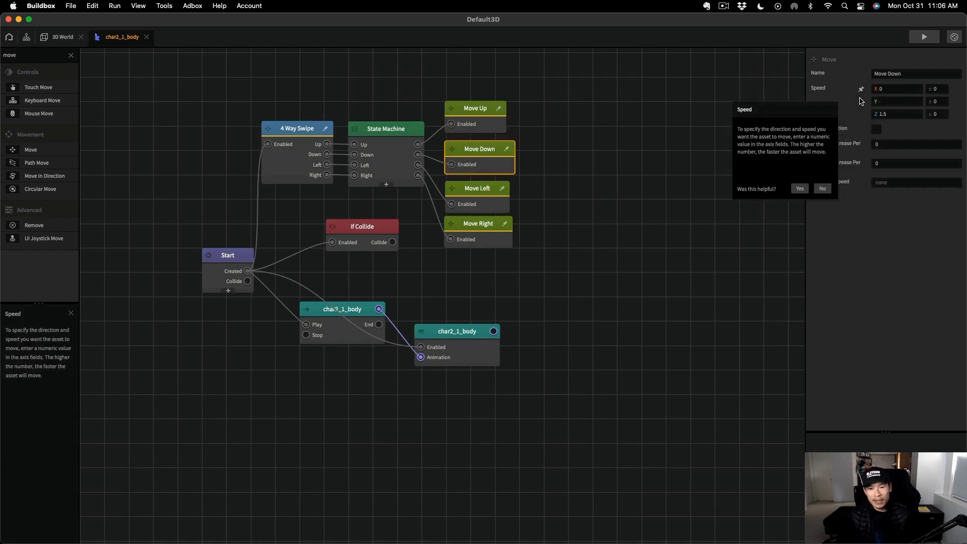
pyautogui.click(902, 114)
pyautogui.write('0')
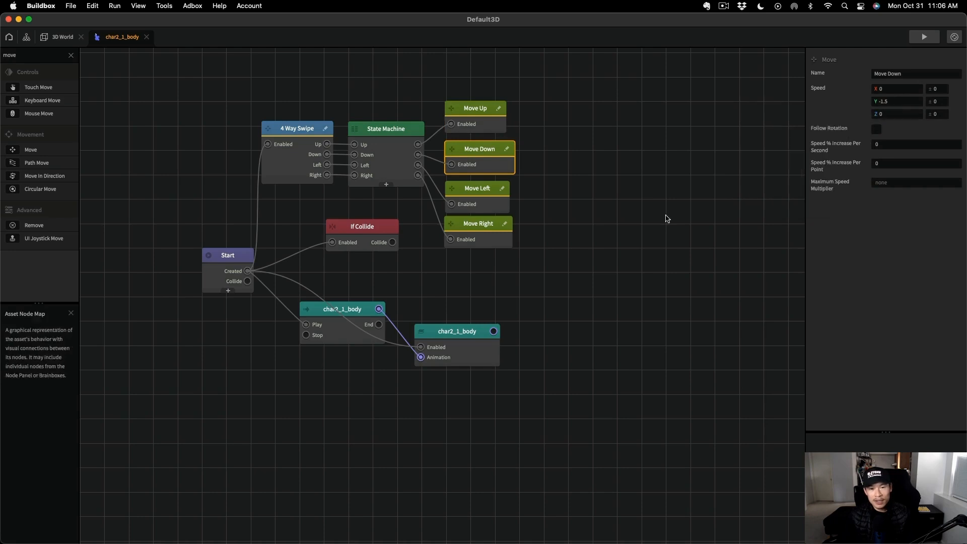
# Step: Set the X speed to 1.5 and the Z speed to 0 on the Move Left and Move Right nodes
pyautogui.click(477, 188)
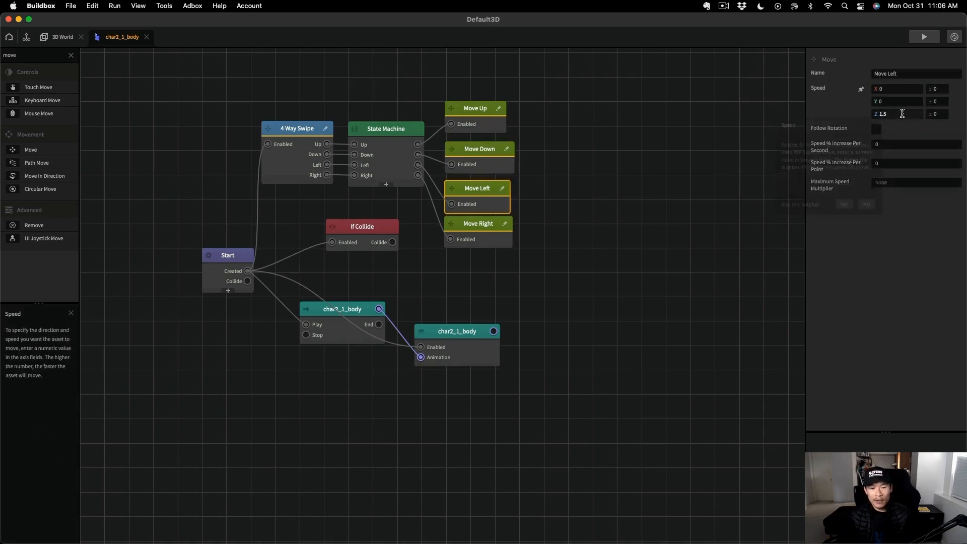
pyautogui.write('15')
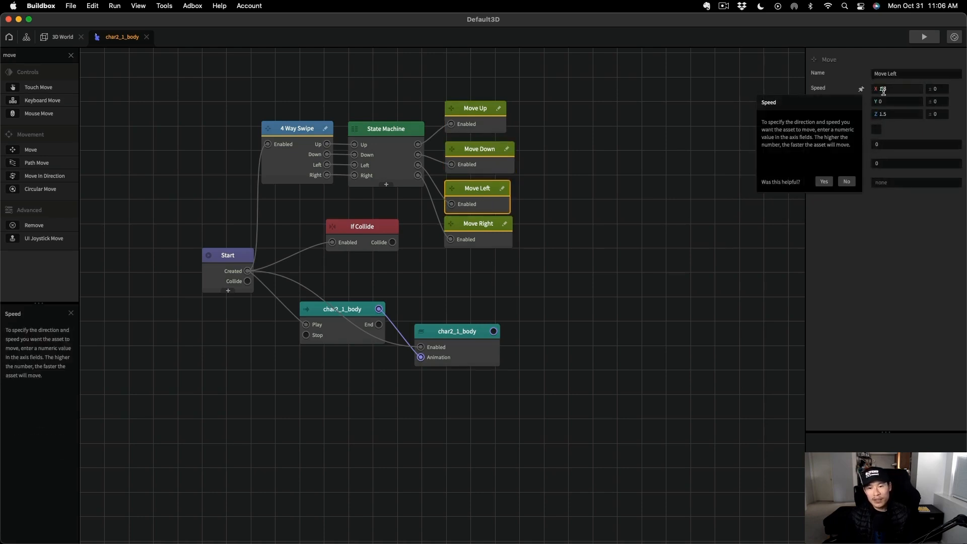
pyautogui.click(479, 223)
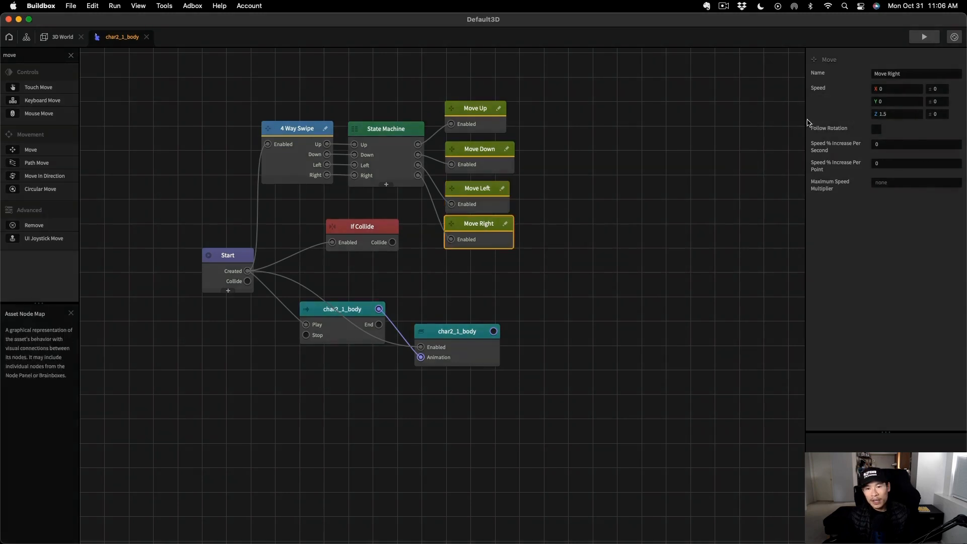
pyautogui.write('1.5')
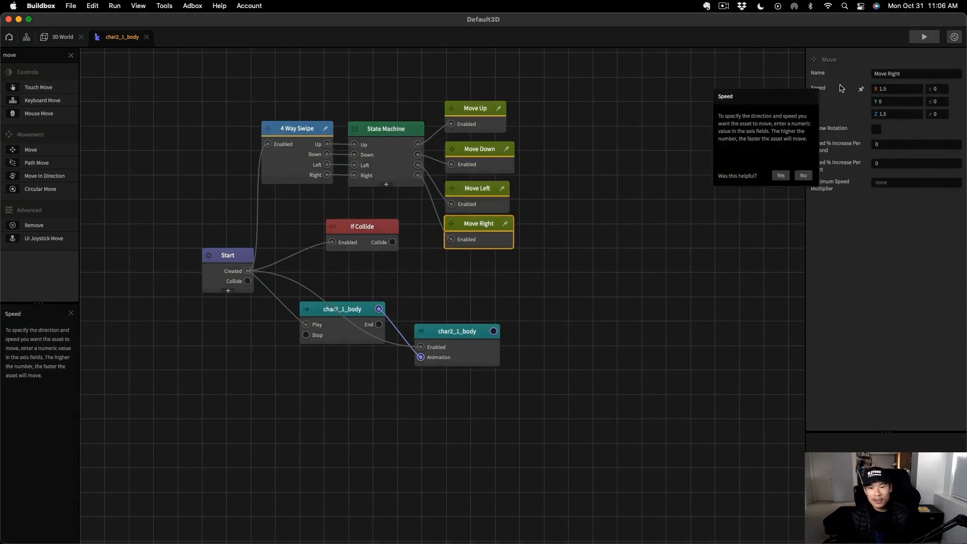
pyautogui.click(870, 116)
pyautogui.write('0')
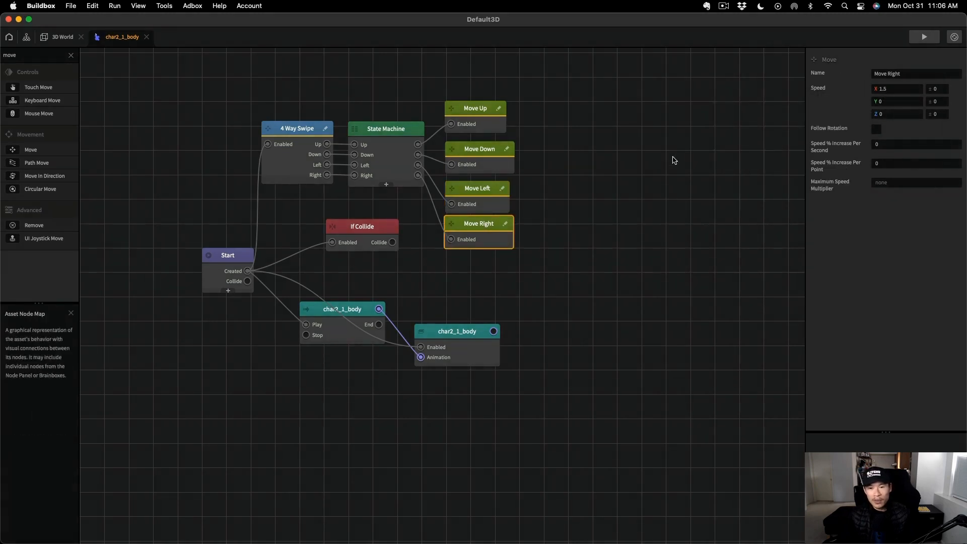
pyautogui.click(488, 185)
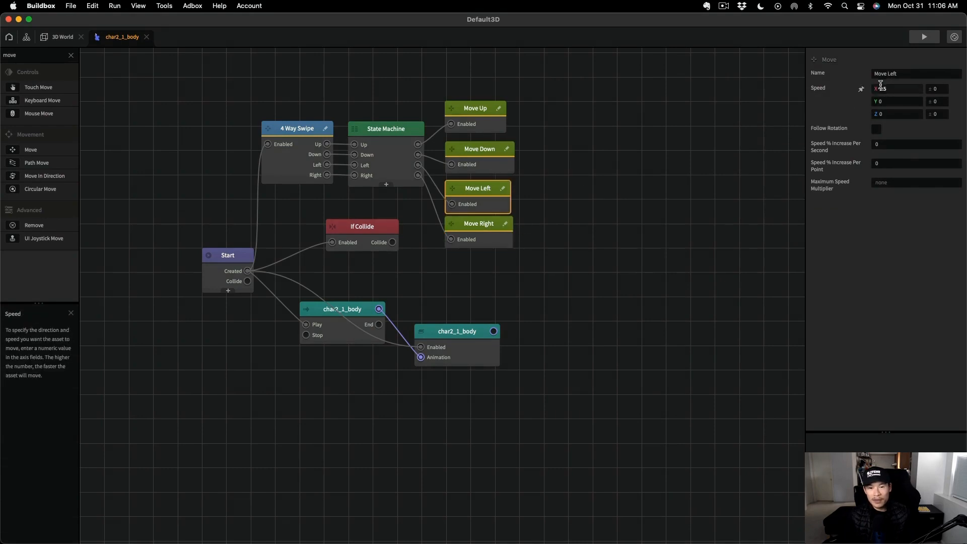
pyautogui.click(675, 209)
# Step: Start saving the project and create a new folder named char 2.1 inside Characters 2
pyautogui.press('super+s')
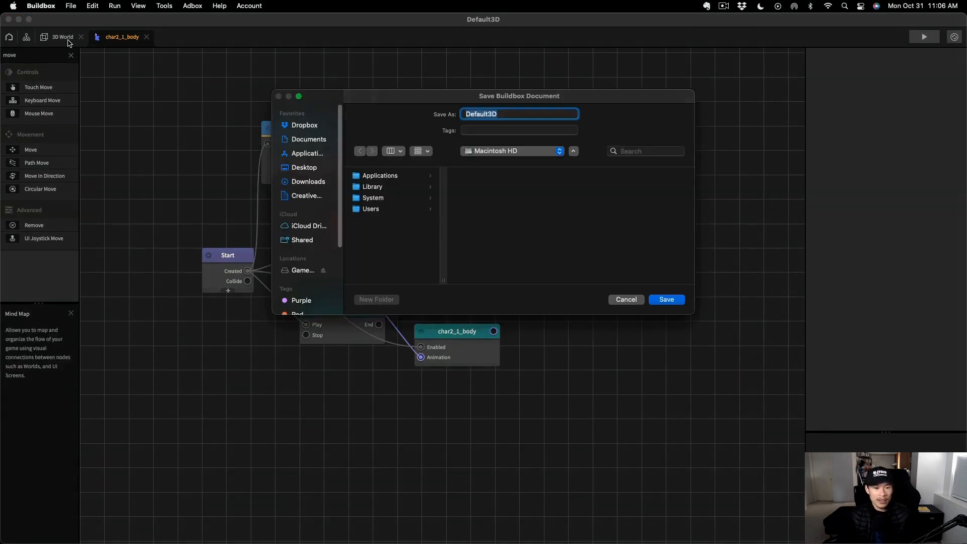
pyautogui.click(524, 151)
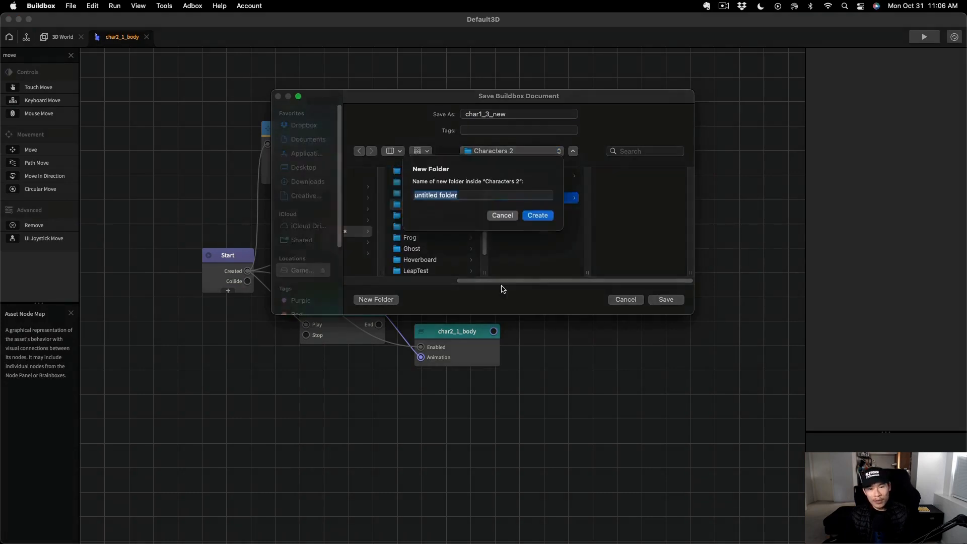
pyautogui.write('char 2.1')
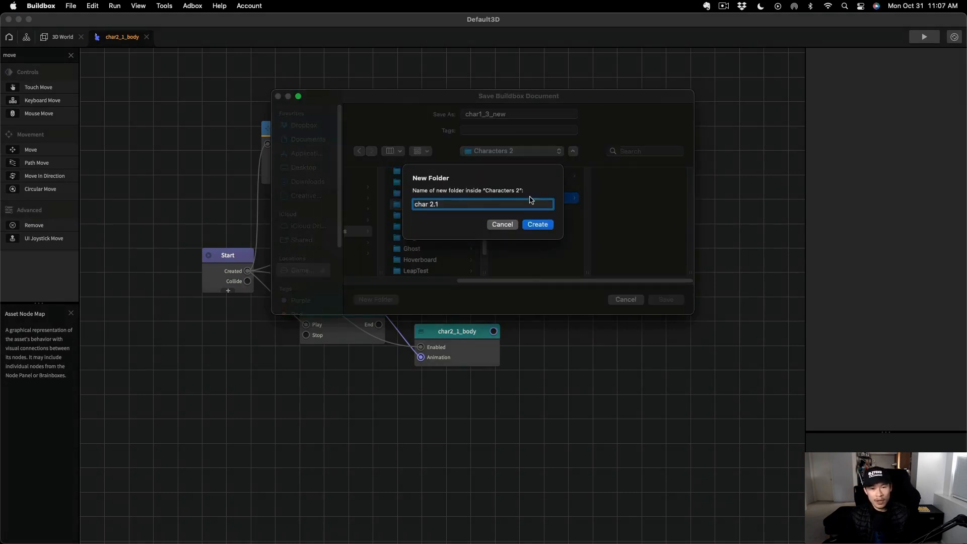
pyautogui.click(537, 224)
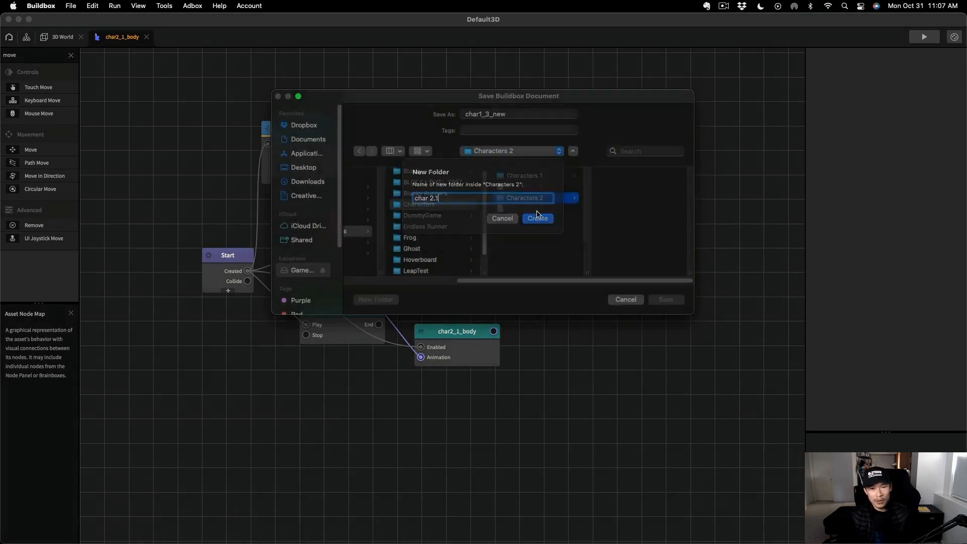
# Step: Save the project as char2_1_new in the char 2.1 folder
pyautogui.press('BackSpace')
pyautogui.write('2')
pyautogui.click(491, 114)
pyautogui.press('BackSpace')
pyautogui.write('1')
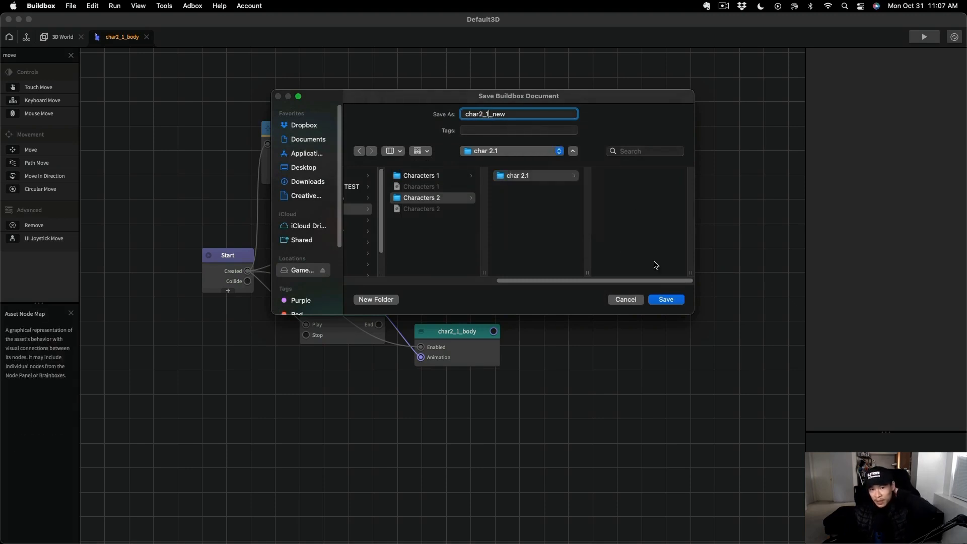
pyautogui.click(666, 299)
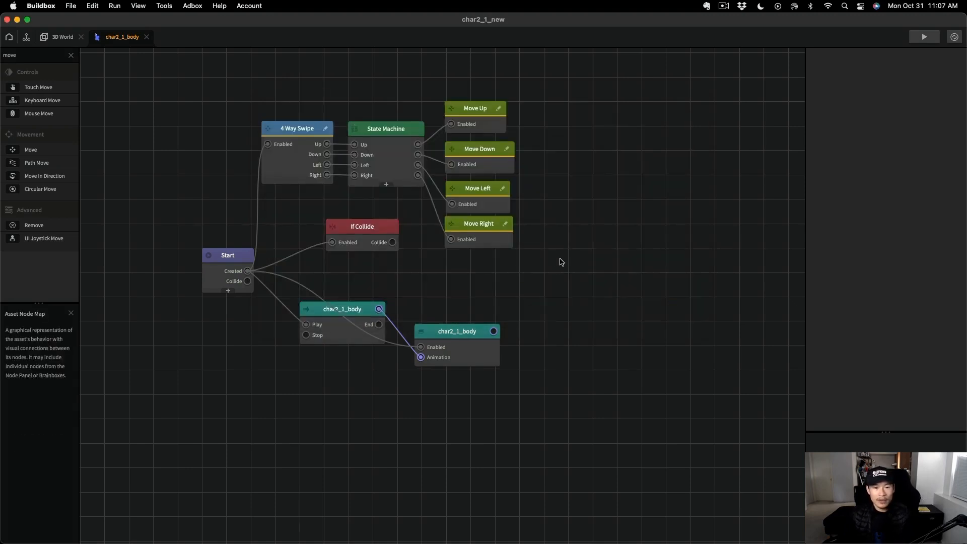
# Step: Preview the game and swipe to test the character's movement
pyautogui.click(924, 37)
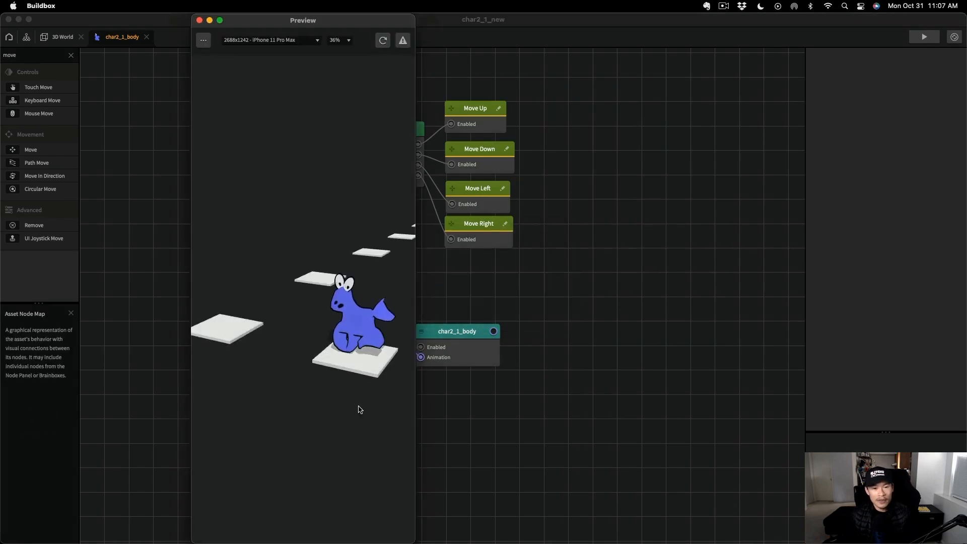
pyautogui.moveTo(360, 407); pyautogui.dragTo(268, 357)
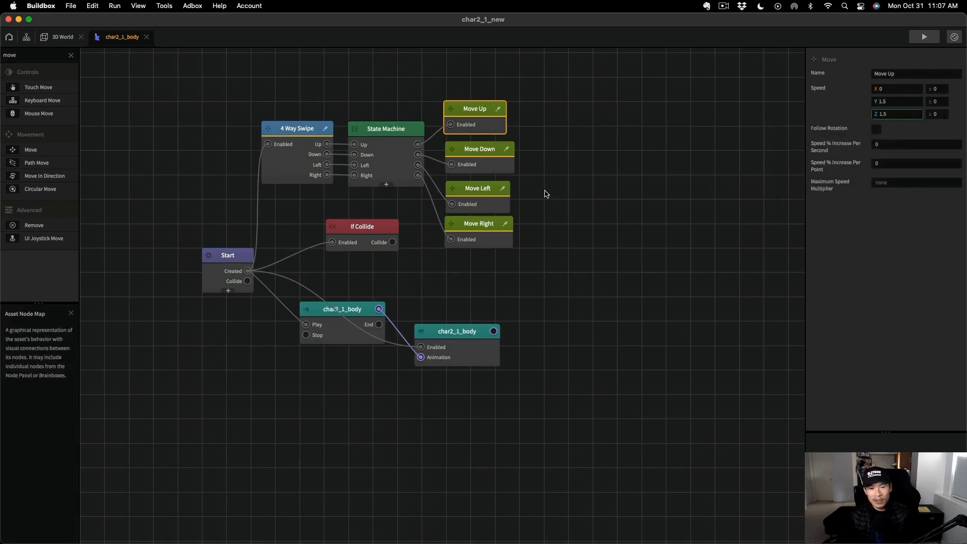
# Step: Set the Move Left node's X speed to 3 and check it in the game preview
pyautogui.click(476, 197)
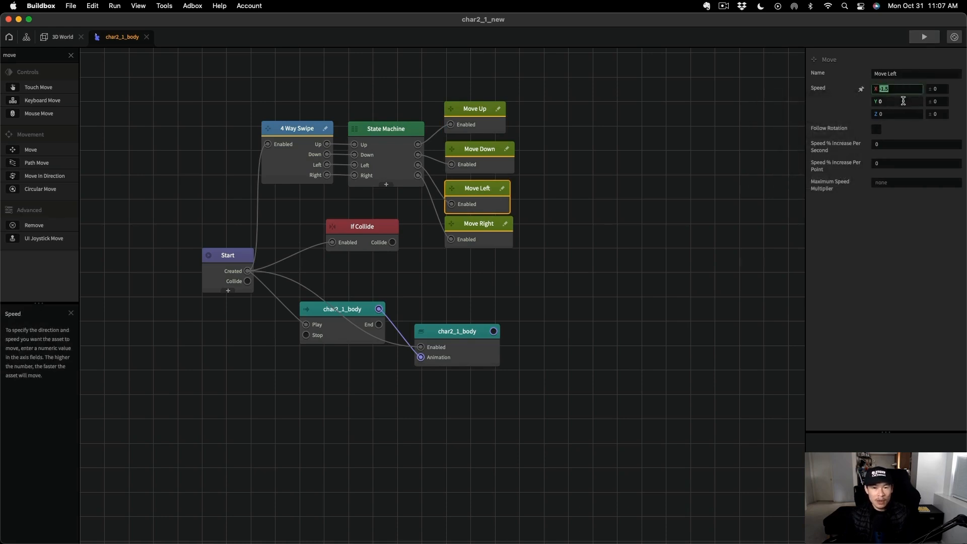
pyautogui.write('3')
pyautogui.click(925, 37)
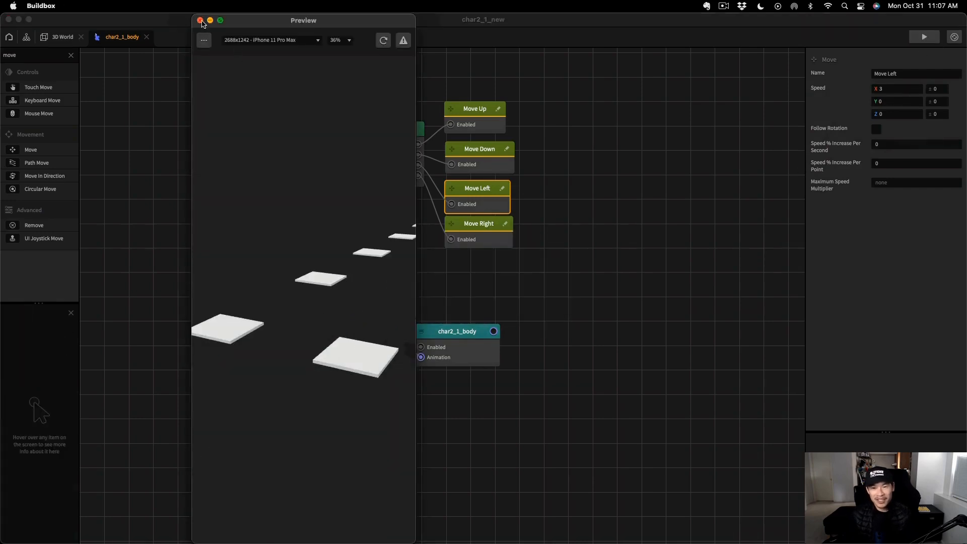
# Step: Set the Move Left node's X speed to -3 and preview the game
pyautogui.click(200, 20)
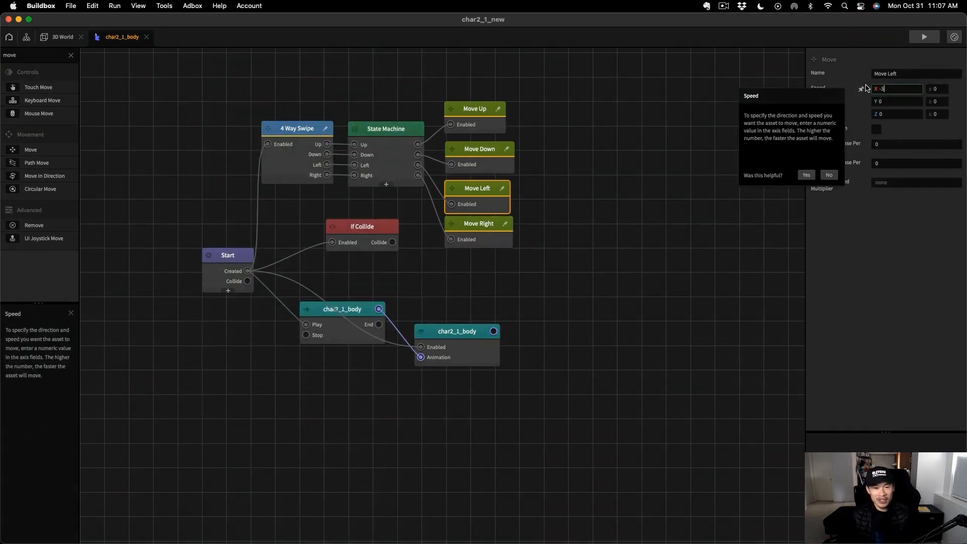
pyautogui.click(925, 36)
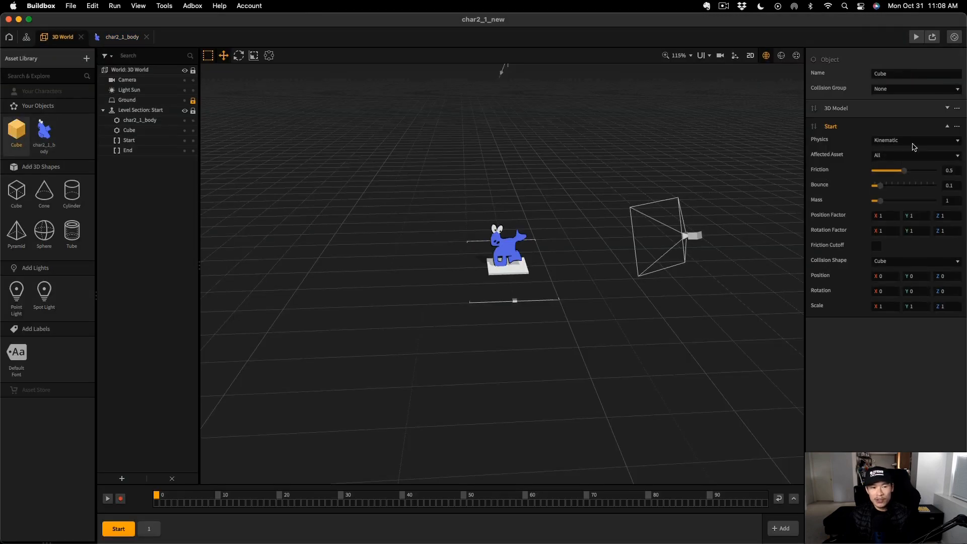
# Step: Set the Cube object's physics to None and test the character on the platforms in the preview
pyautogui.click(915, 146)
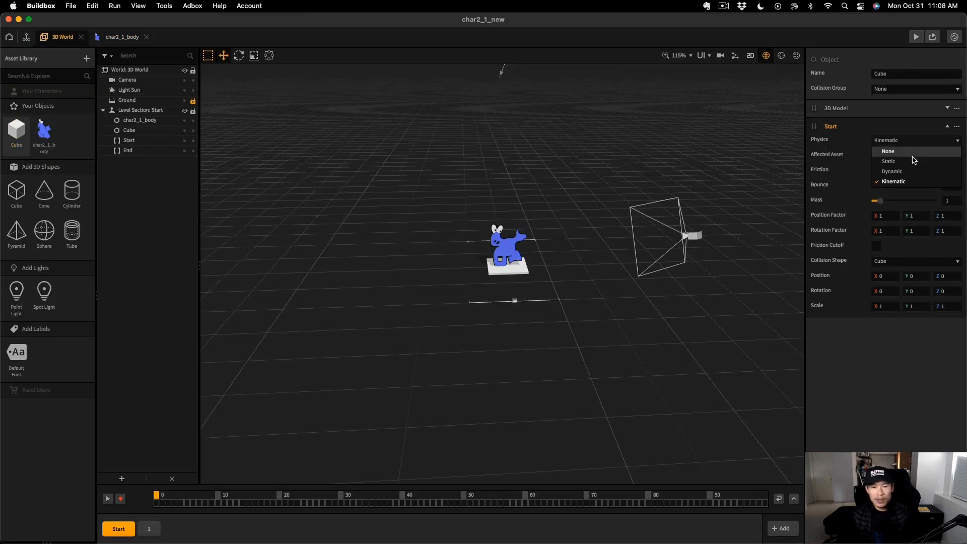
pyautogui.click(911, 152)
pyautogui.click(918, 36)
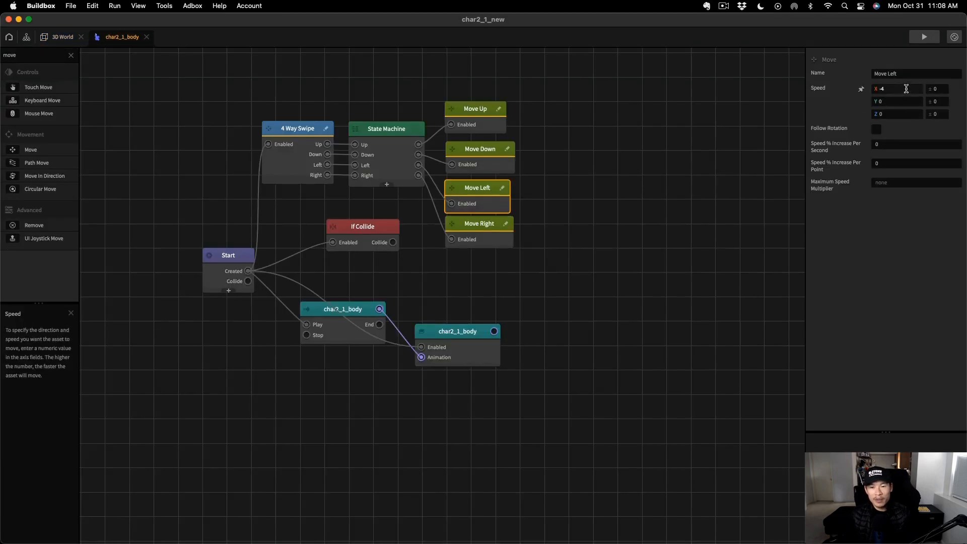
# Step: Change the Move Left node's X speed to -3 and check the leftward movement in the preview
pyautogui.press('BackSpace')
pyautogui.write('3')
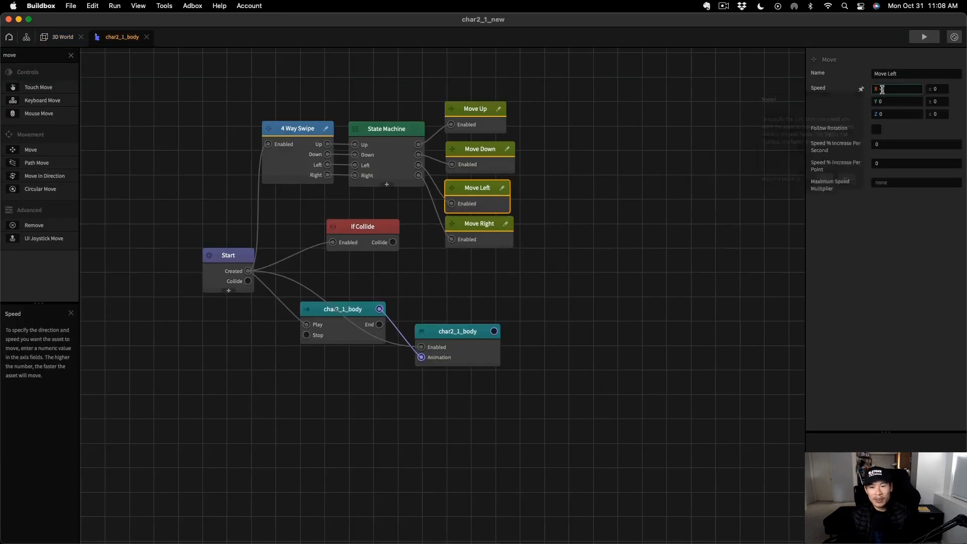
pyautogui.click(925, 36)
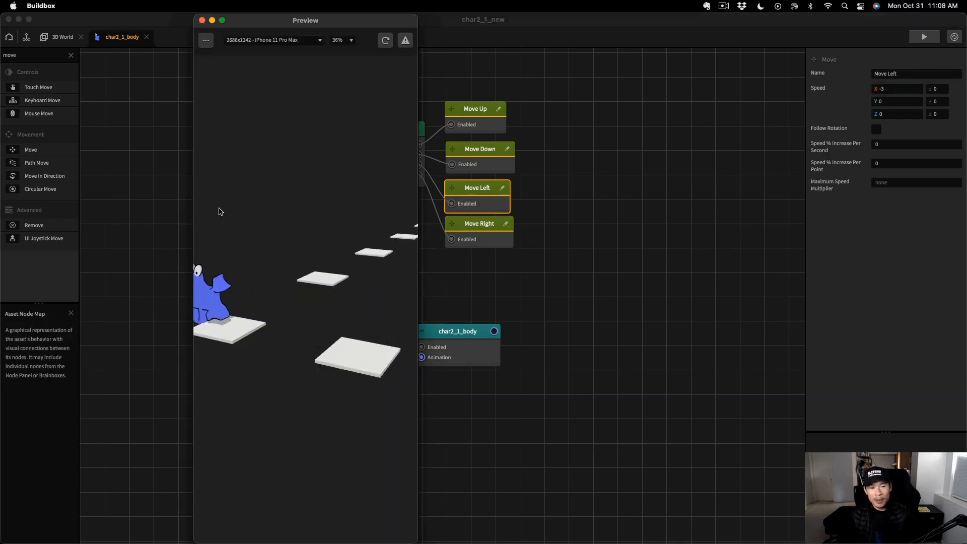
pyautogui.click(202, 20)
# Step: Duplicate the Cube asset in the 3D World and name the copy Block
pyautogui.click(63, 37)
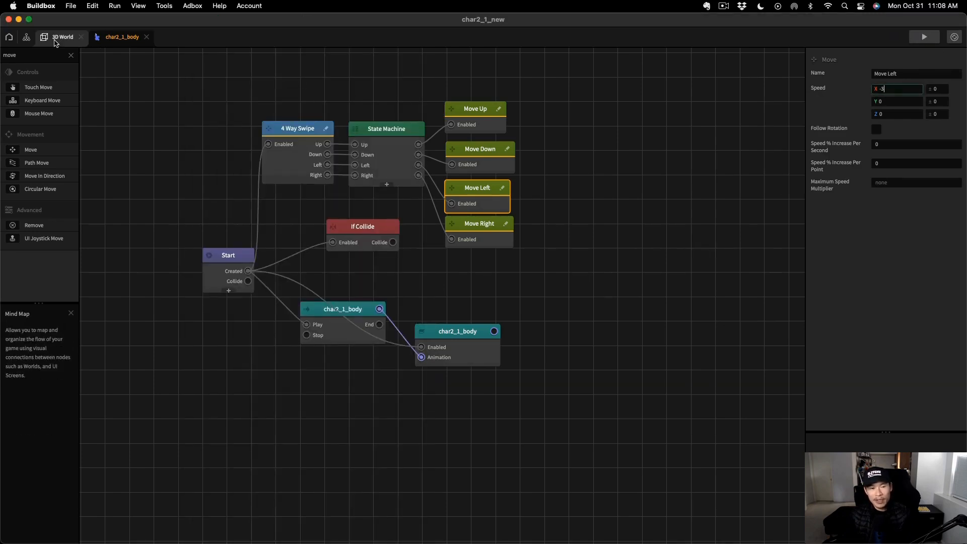
pyautogui.rightClick(16, 135)
pyautogui.click(55, 168)
pyautogui.moveTo(907, 74); pyautogui.dragTo(827, 76)
pyautogui.write('Block')
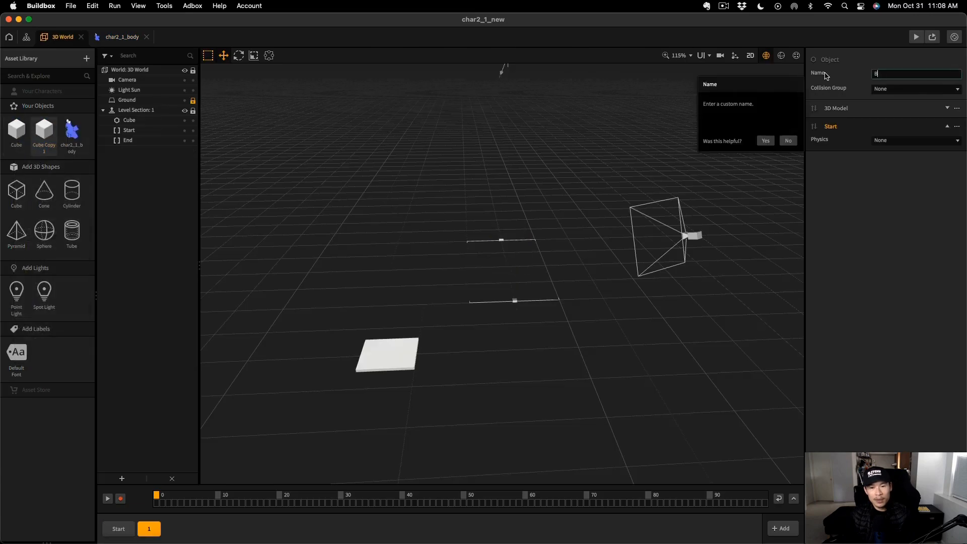
# Step: Set the Block's 3D model color to yellow
pyautogui.click(947, 108)
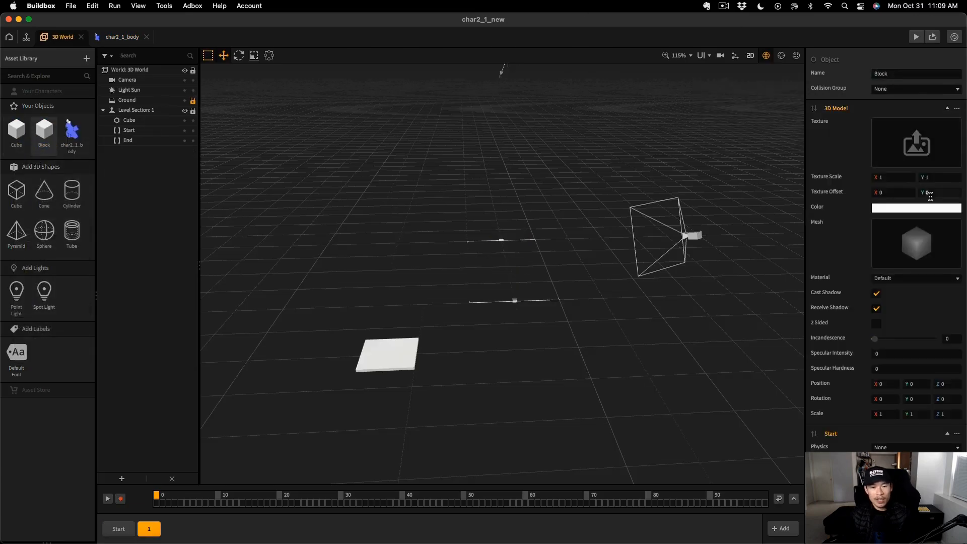
pyautogui.click(927, 210)
pyautogui.click(519, 172)
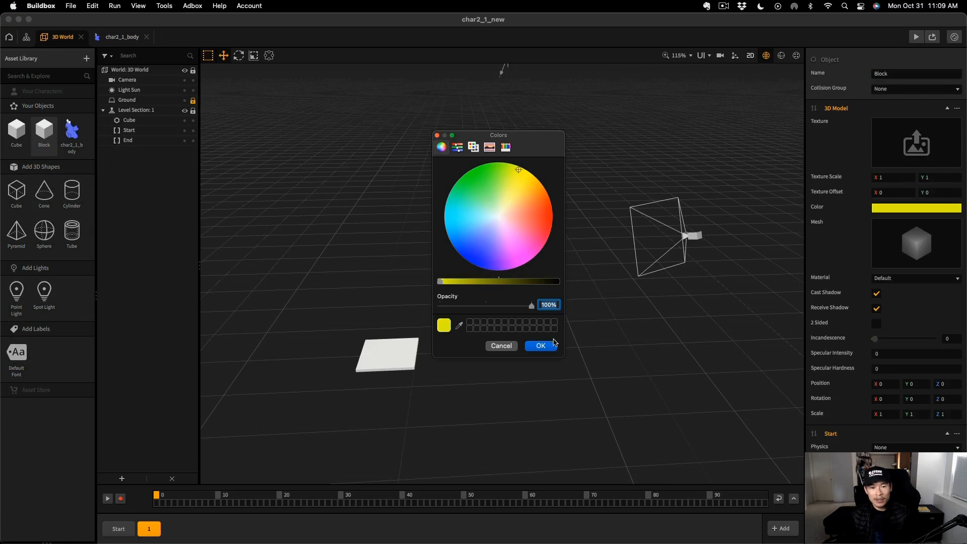
pyautogui.click(553, 344)
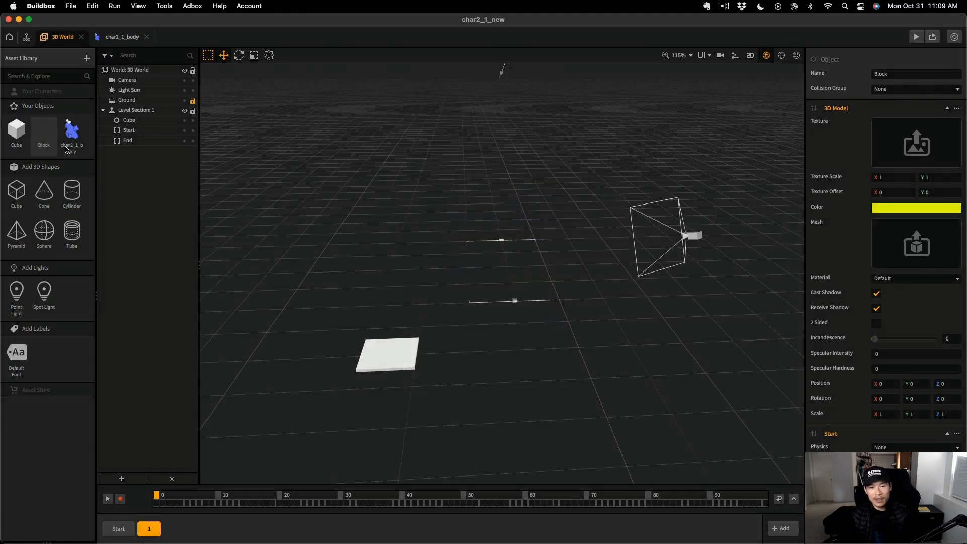
# Step: Place the Block in Level Section 1 near the platform, at about X -6.5, Y 0.58, Z 8, and preview the game
pyautogui.moveTo(44, 130); pyautogui.dragTo(335, 375)
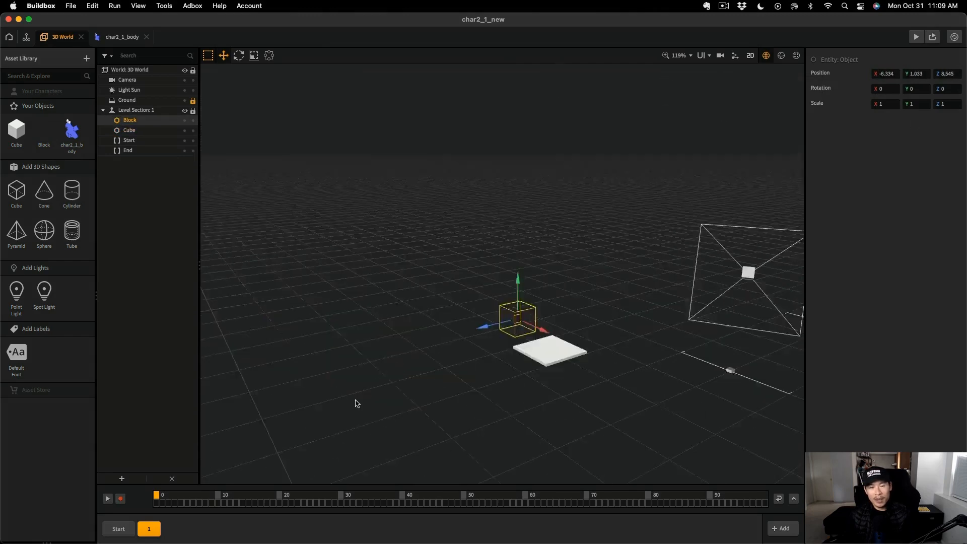
pyautogui.press('super+r')
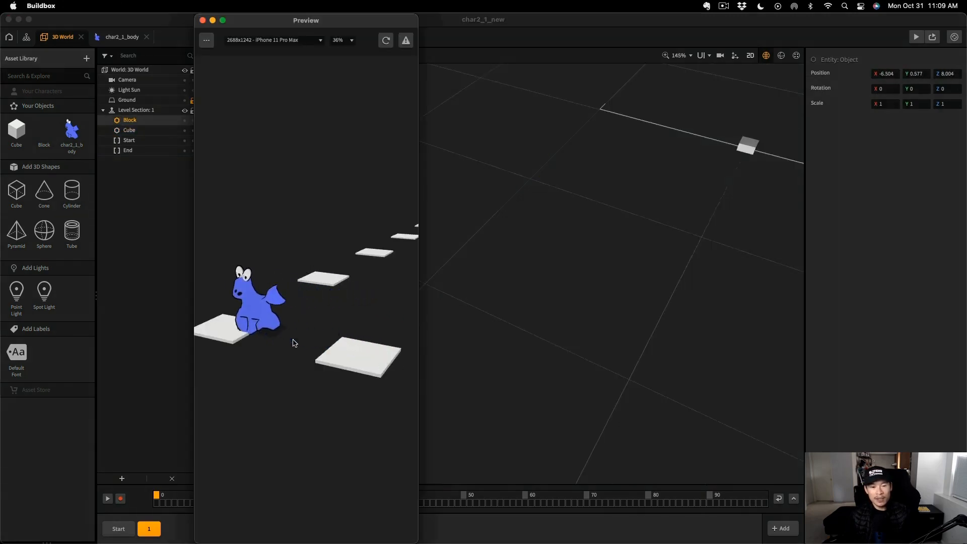
pyautogui.click(203, 23)
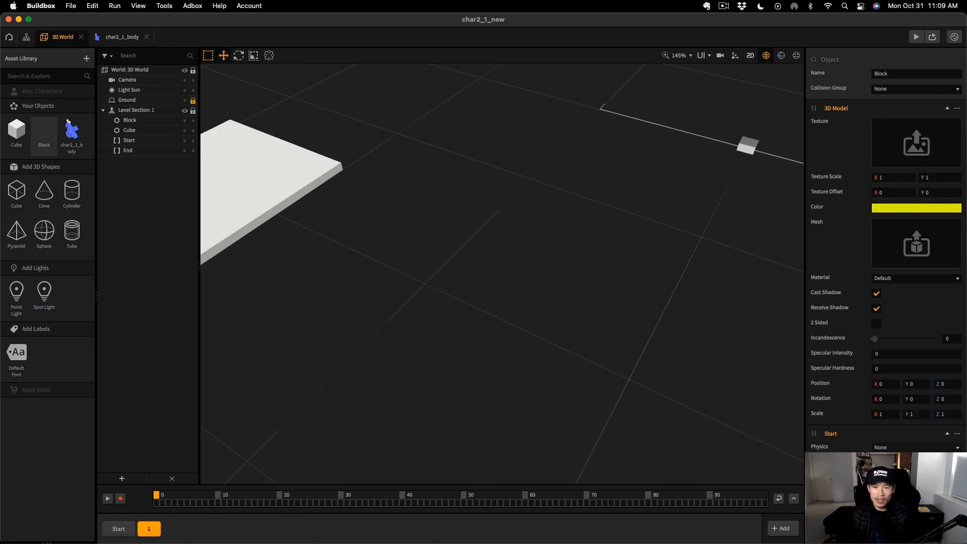
# Step: Set the Block's physics to Kinematic and preview the game
pyautogui.click(902, 478)
pyautogui.click(917, 37)
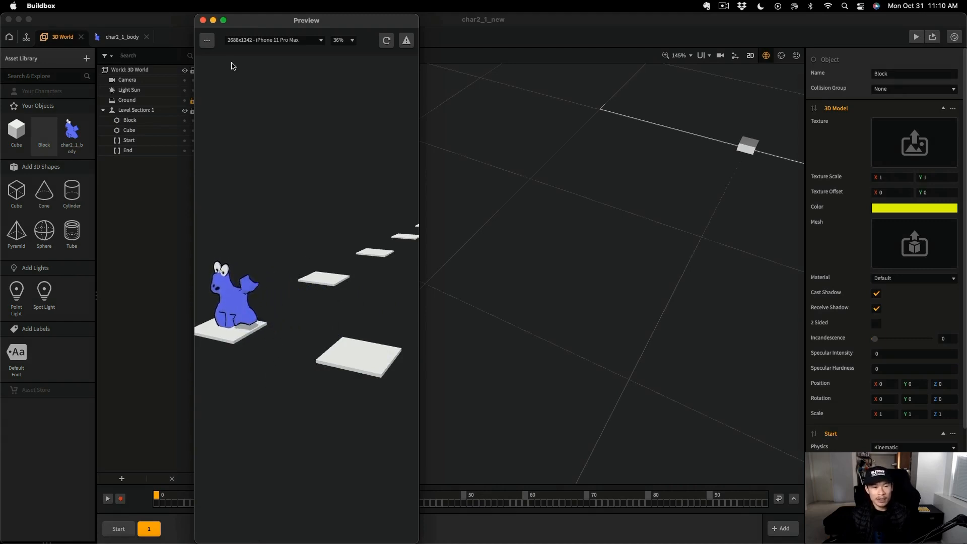
pyautogui.click(203, 21)
# Step: Set the affected asset of the character's If Collide node to Block
pyautogui.click(920, 164)
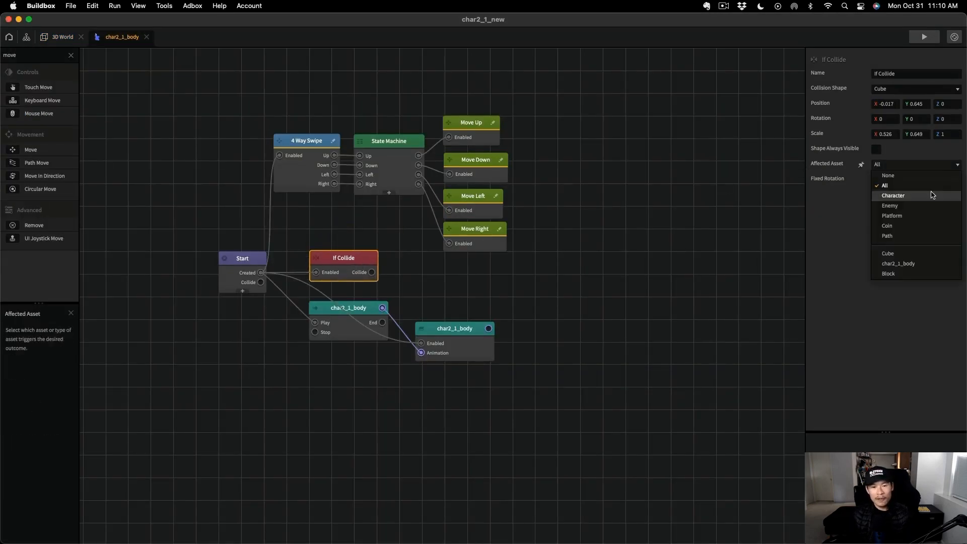
pyautogui.click(918, 272)
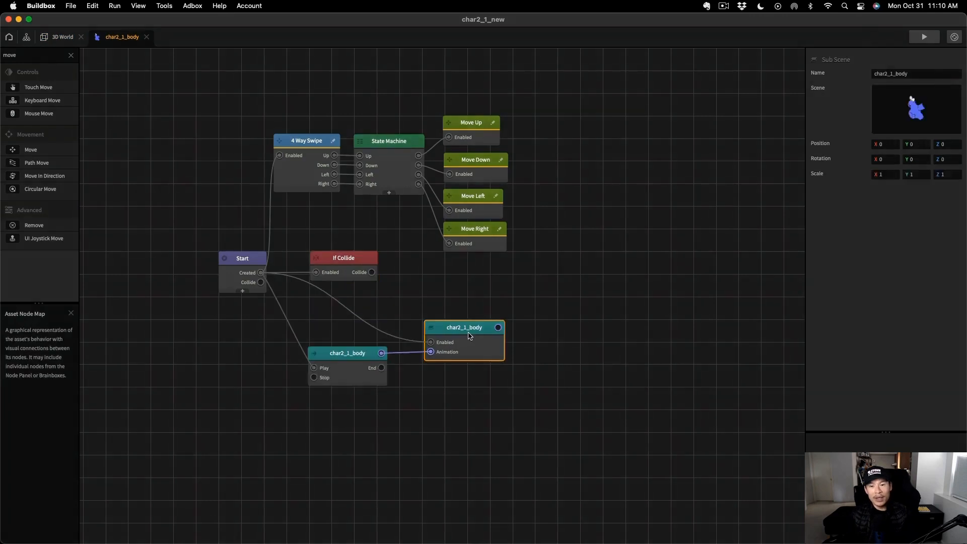
# Step: Duplicate the char2_1_body sub scene node with a Y rotation of 90, trigger it from If Collide's Collide output, and preview the game
pyautogui.press('super+d')
pyautogui.moveTo(431, 296); pyautogui.dragTo(439, 284)
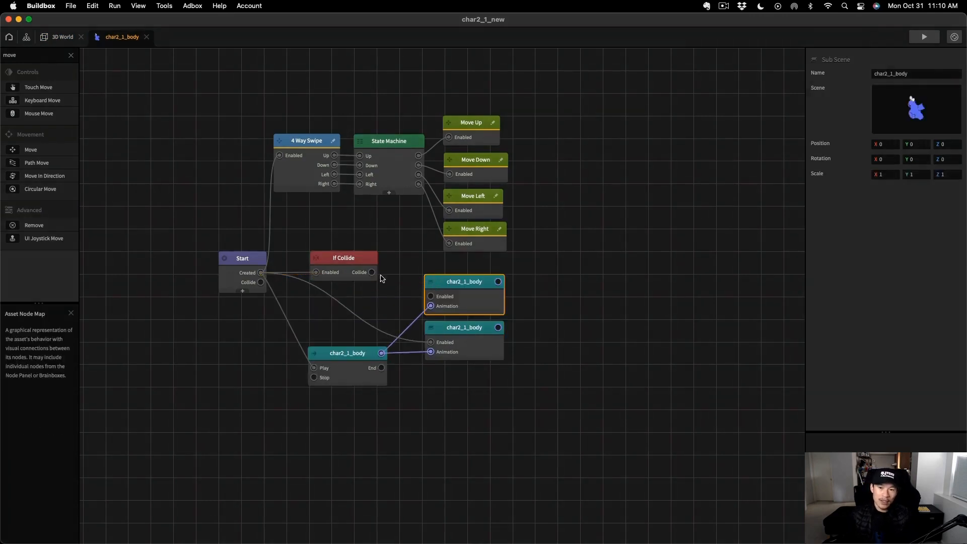
pyautogui.moveTo(372, 272); pyautogui.dragTo(425, 291)
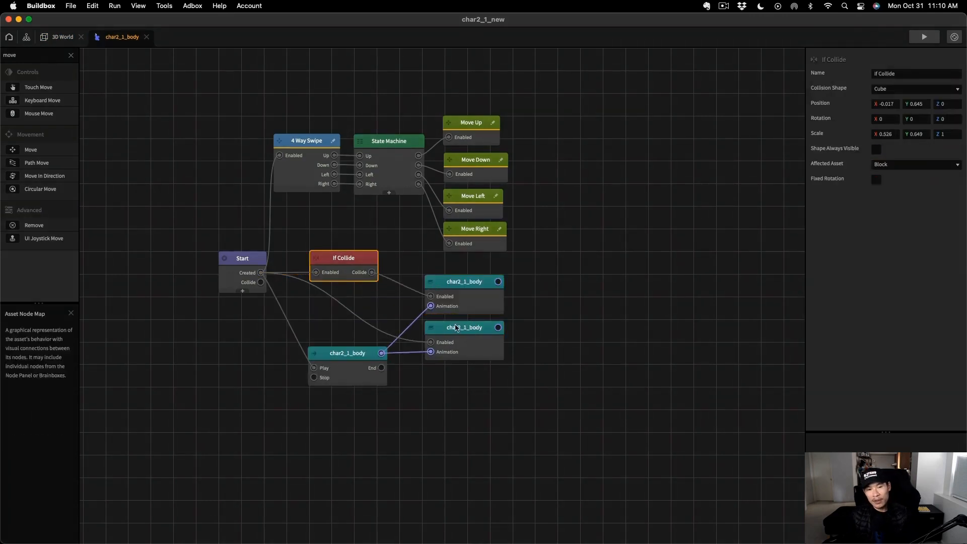
pyautogui.click(467, 297)
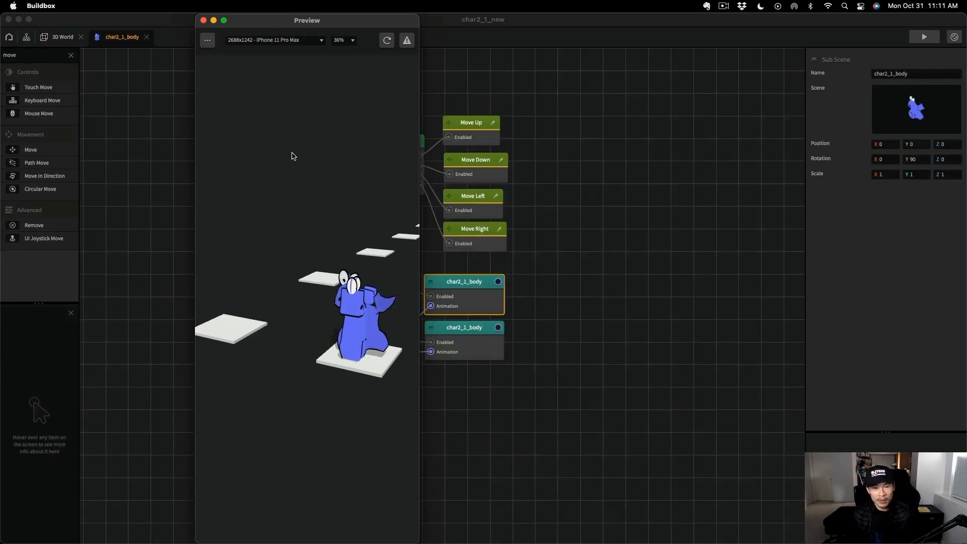
pyautogui.click(203, 21)
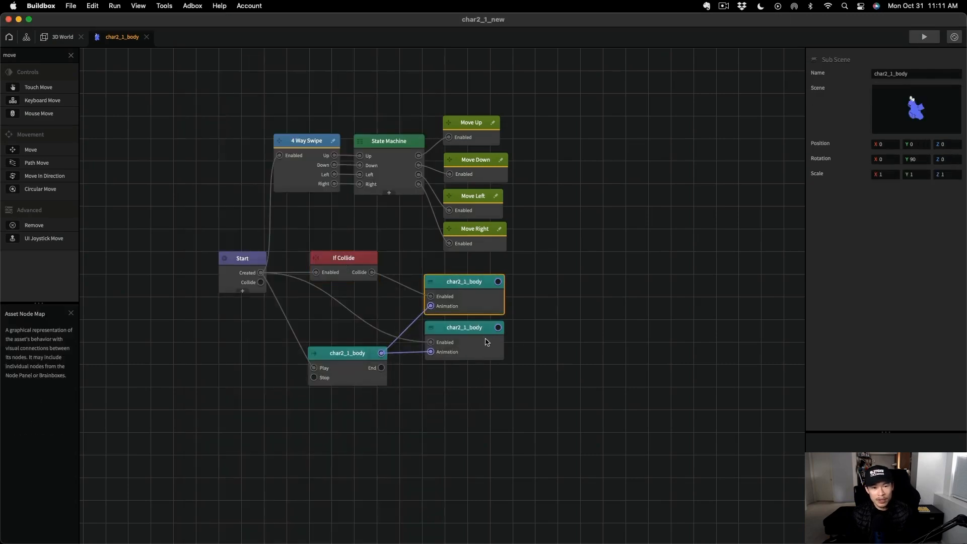
# Step: Duplicate the Move Right node as Move Pause with a speed of 0 and connect If Collide's Collide output to it
pyautogui.moveTo(487, 342); pyautogui.dragTo(491, 365)
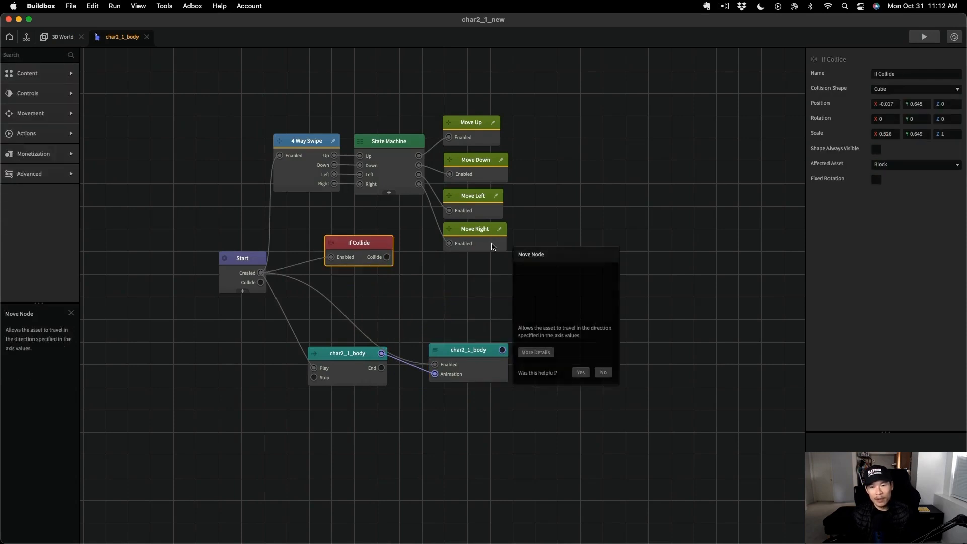
pyautogui.click(493, 248)
pyautogui.press('super+d')
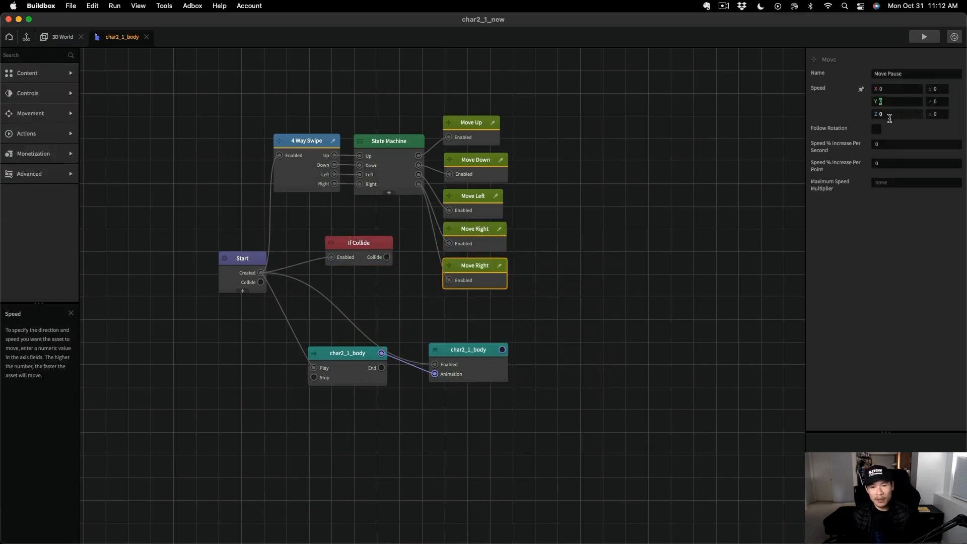
pyautogui.click(443, 313)
pyautogui.moveTo(387, 257); pyautogui.dragTo(470, 277)
# Step: Add a fifth state named Pause to the State Machine node
pyautogui.click(389, 192)
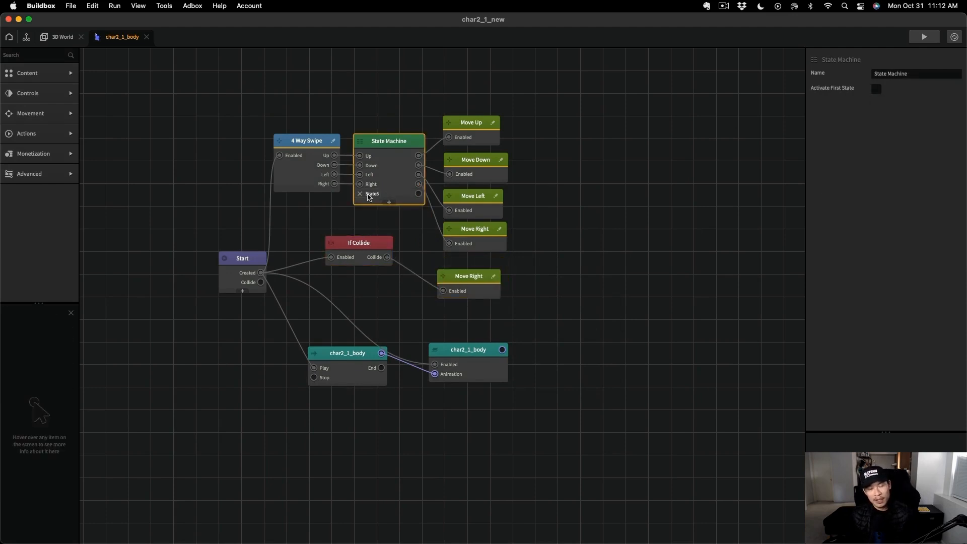
pyautogui.write('Pause')
pyautogui.press('Return')
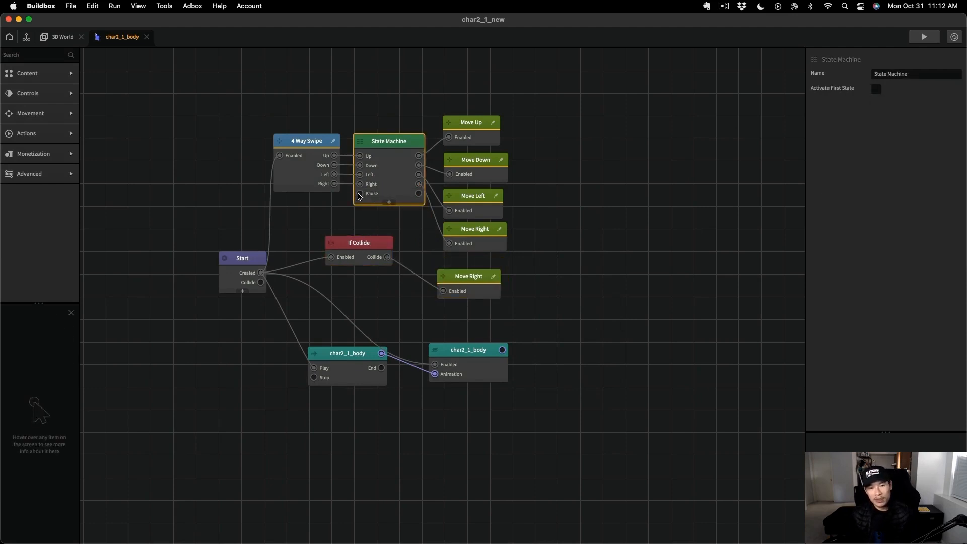
# Step: Route If Collide's Collide output into the State Machine's Pause state, and that state's output to the Move Pause node
pyautogui.moveTo(387, 257); pyautogui.dragTo(360, 194)
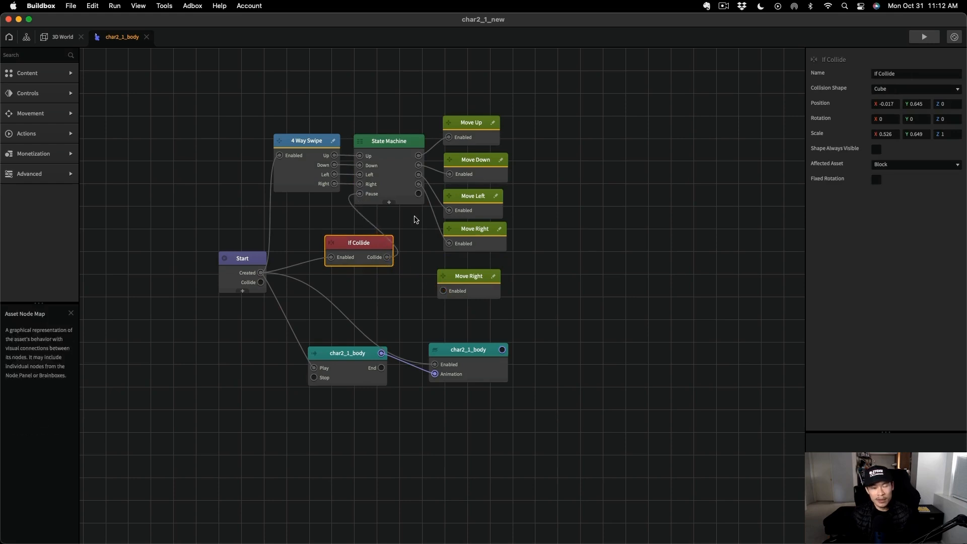
pyautogui.moveTo(419, 194); pyautogui.dragTo(444, 290)
pyautogui.click(466, 285)
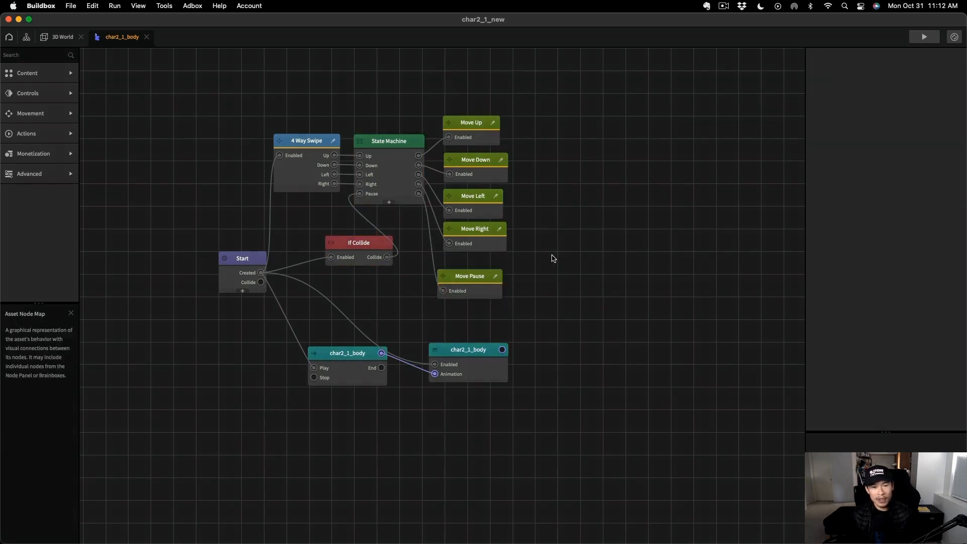
pyautogui.click(483, 250)
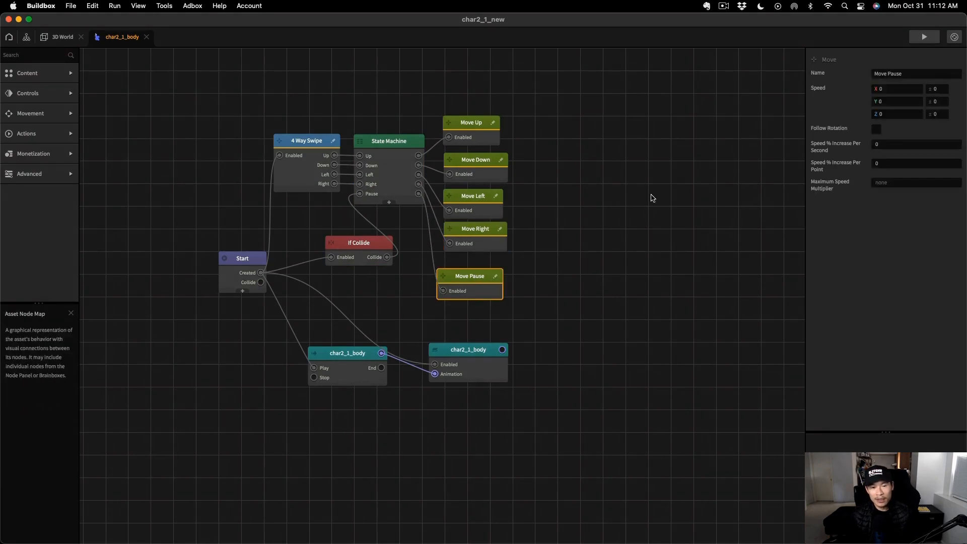
# Step: Preview the game and swipe the character toward the Block to test the collision pause
pyautogui.press('super+p')
pyautogui.moveTo(351, 358); pyautogui.dragTo(184, 338)
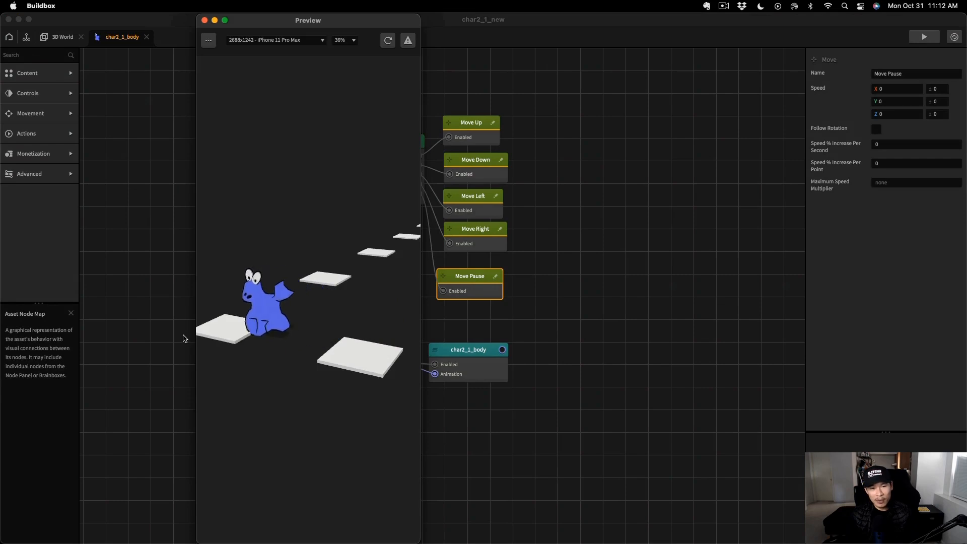
pyautogui.moveTo(233, 78); pyautogui.dragTo(413, 222)
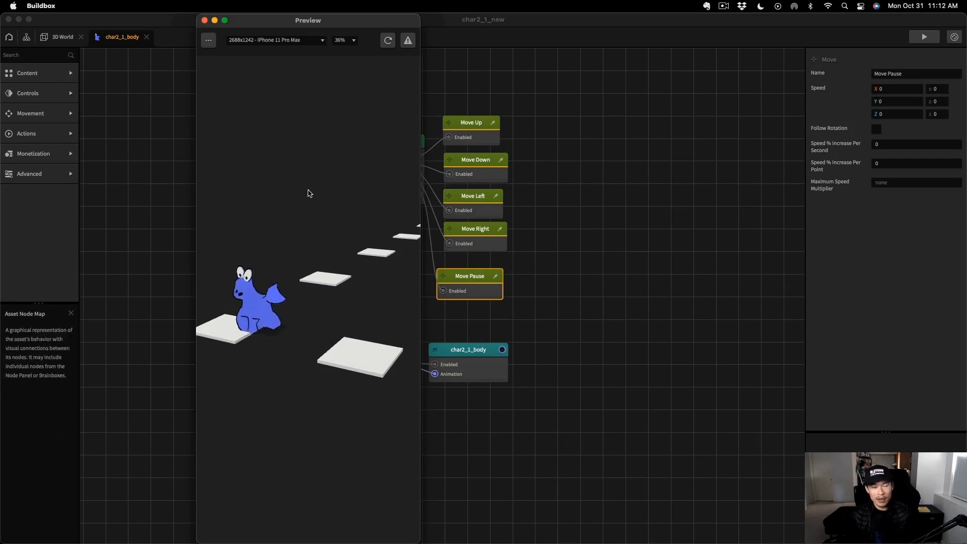
pyautogui.click(205, 21)
# Step: Set the Move Up node's Z speed to 0 and check the upward movement in the preview
pyautogui.click(477, 126)
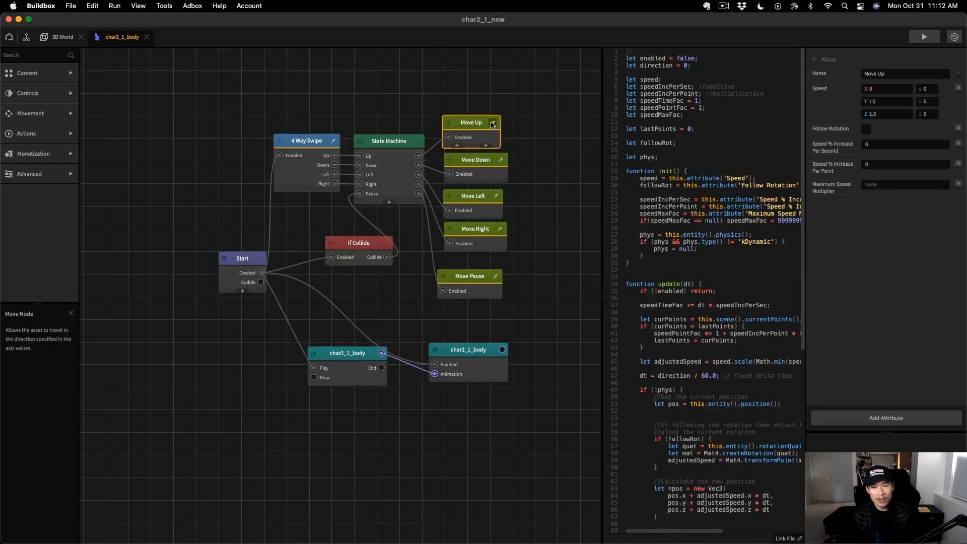
pyautogui.click(493, 123)
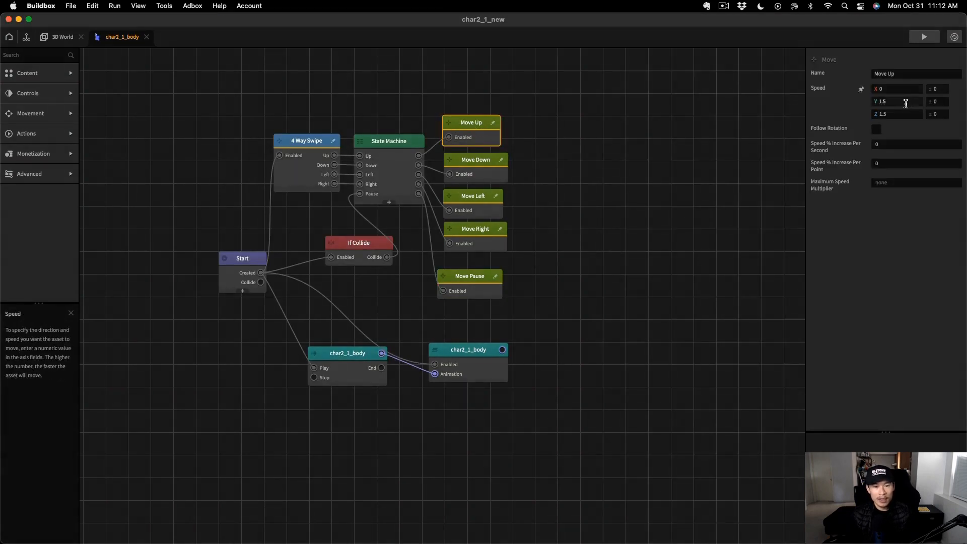
pyautogui.write('0')
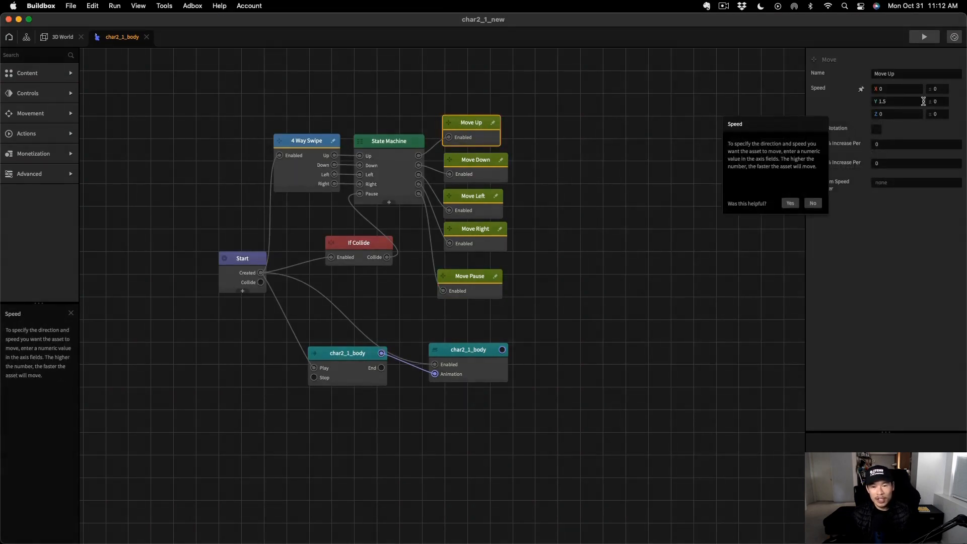
pyautogui.click(925, 36)
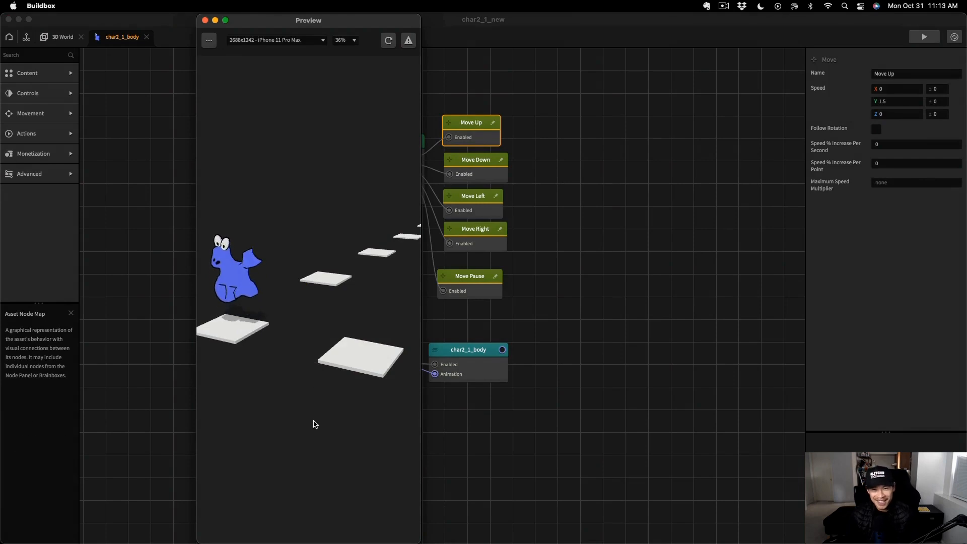
pyautogui.click(205, 21)
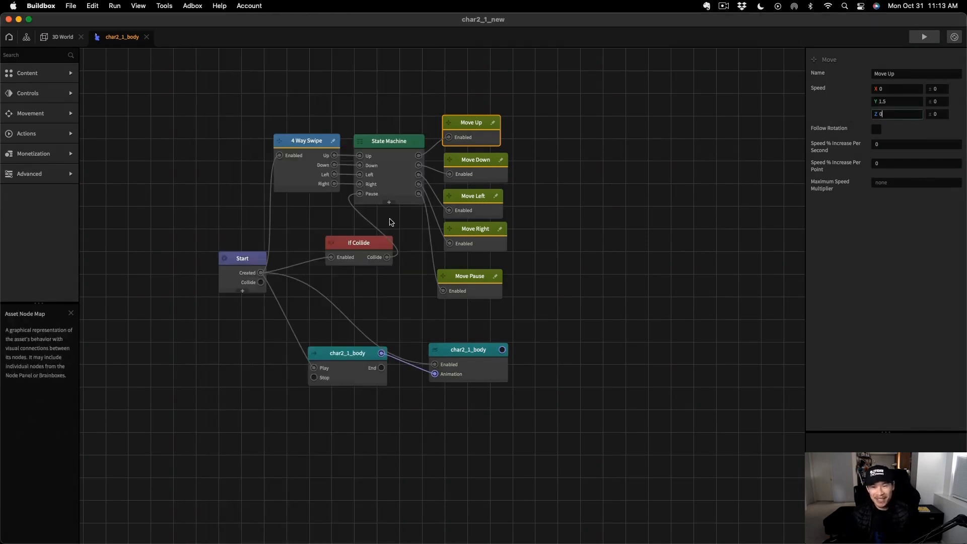
# Step: Set the Move Up node's Y speed to 0 and its Z speed to 1.5
pyautogui.click(900, 116)
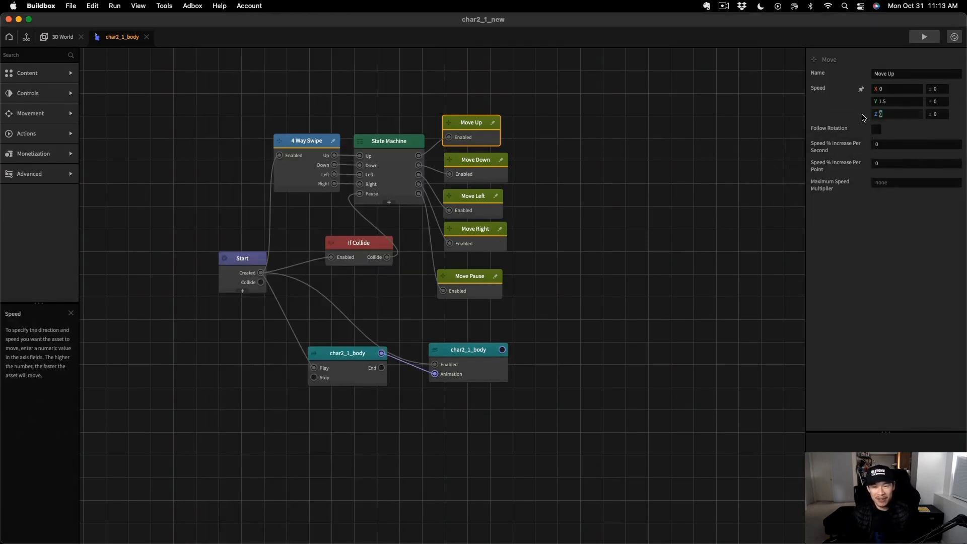
pyautogui.moveTo(863, 118)
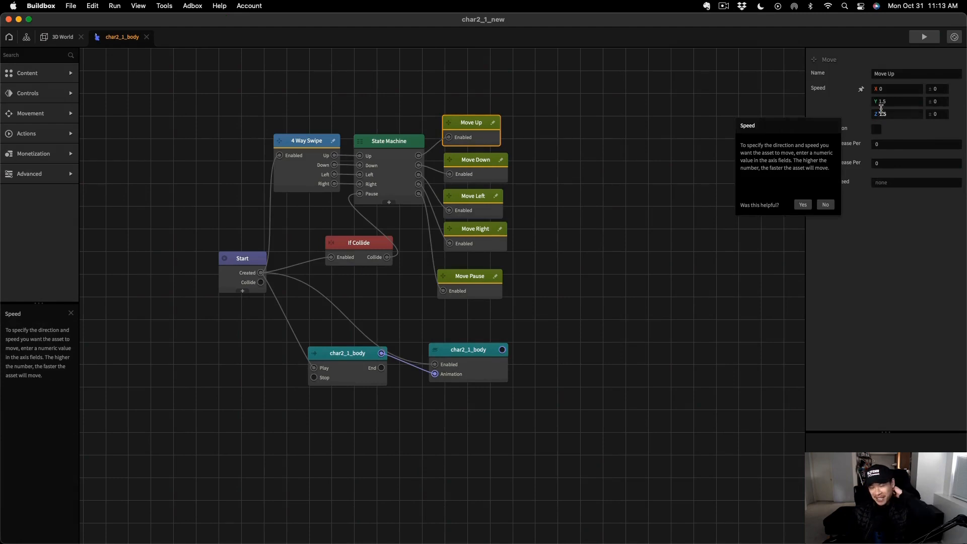
pyautogui.moveTo(889, 102); pyautogui.dragTo(880, 102)
pyautogui.write('0')
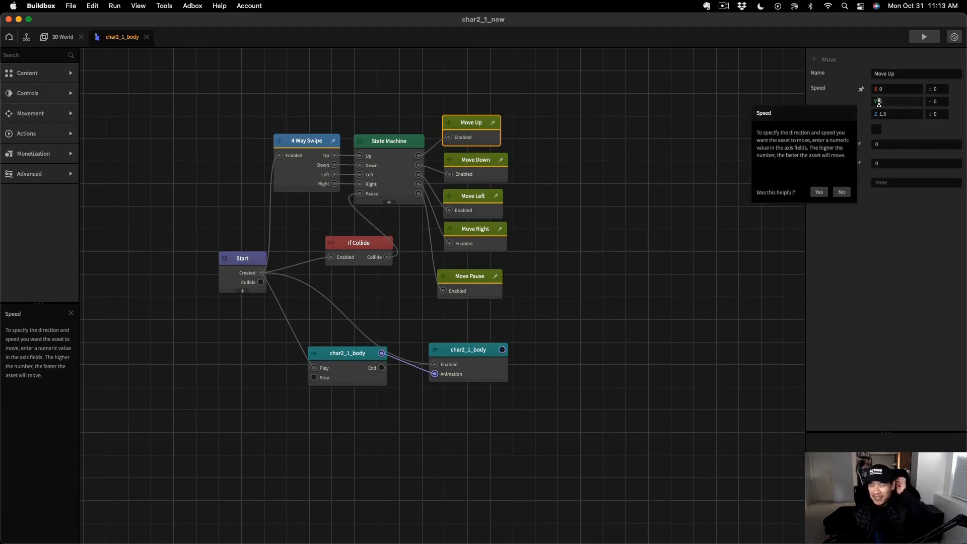
pyautogui.click(689, 171)
# Step: Preview the character's swipe movement and change the Move Up node's Z speed to -1.5
pyautogui.click(929, 38)
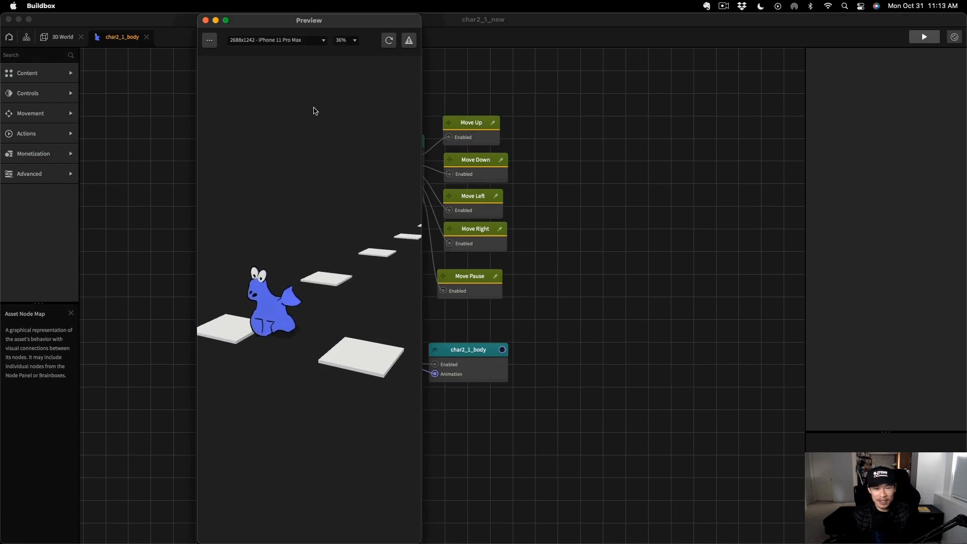
pyautogui.click(389, 40)
pyautogui.moveTo(340, 428); pyautogui.dragTo(227, 398)
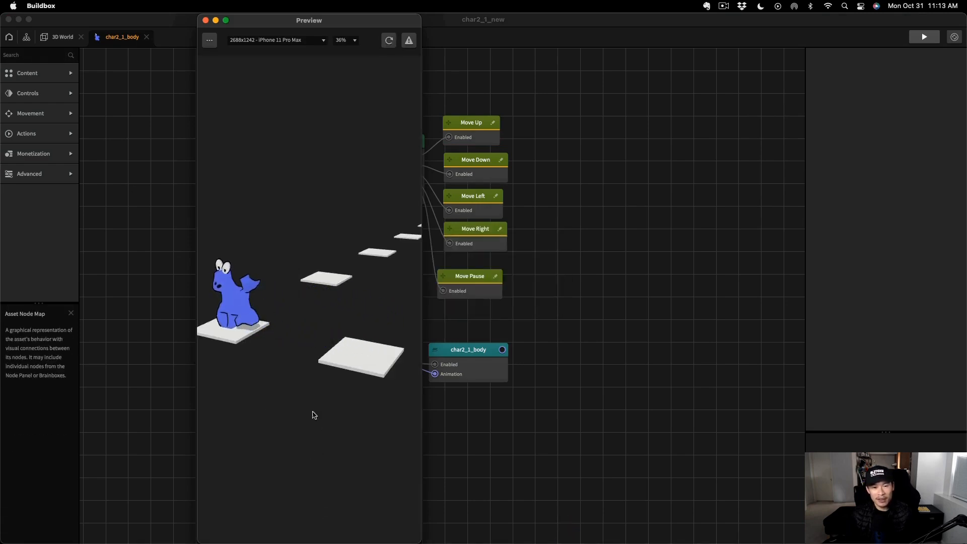
pyautogui.click(205, 20)
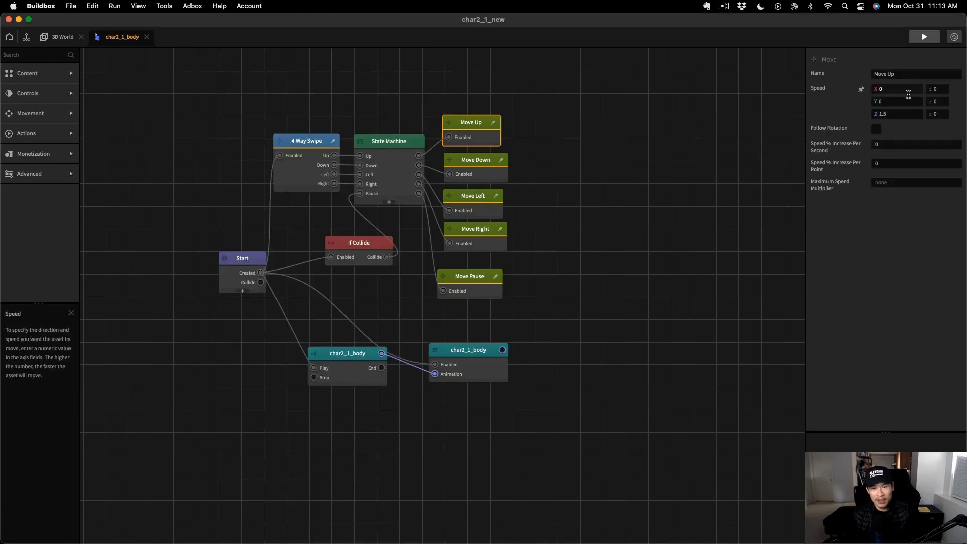
pyautogui.click(882, 115)
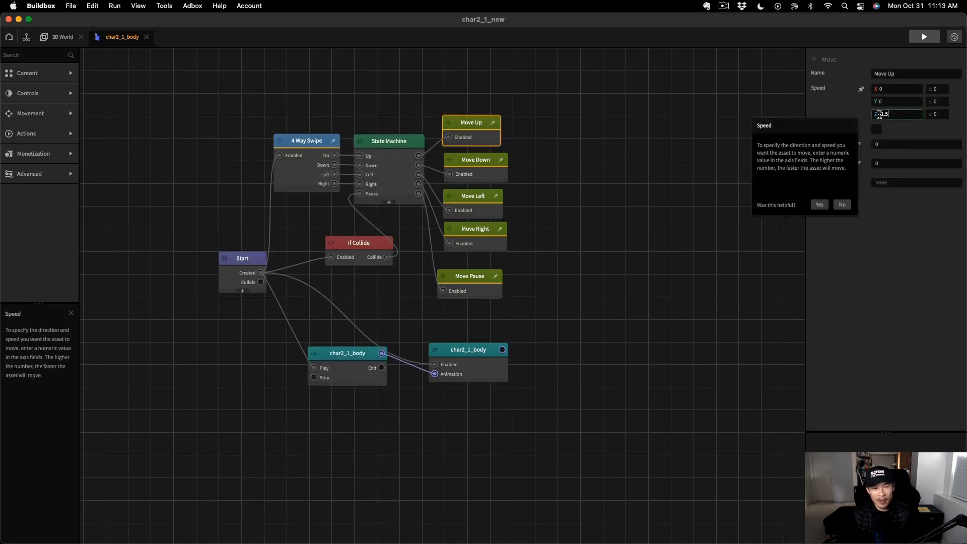
# Step: Move char2_1_body from Your Objects to Your Characters in the 3D World's asset library and preview the game
pyautogui.click(63, 36)
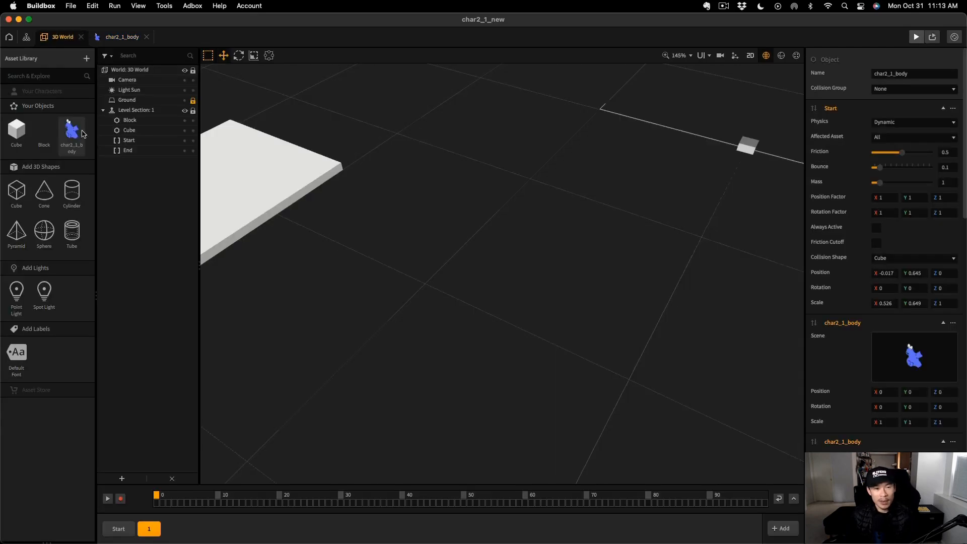
pyautogui.moveTo(41, 83); pyautogui.dragTo(39, 93)
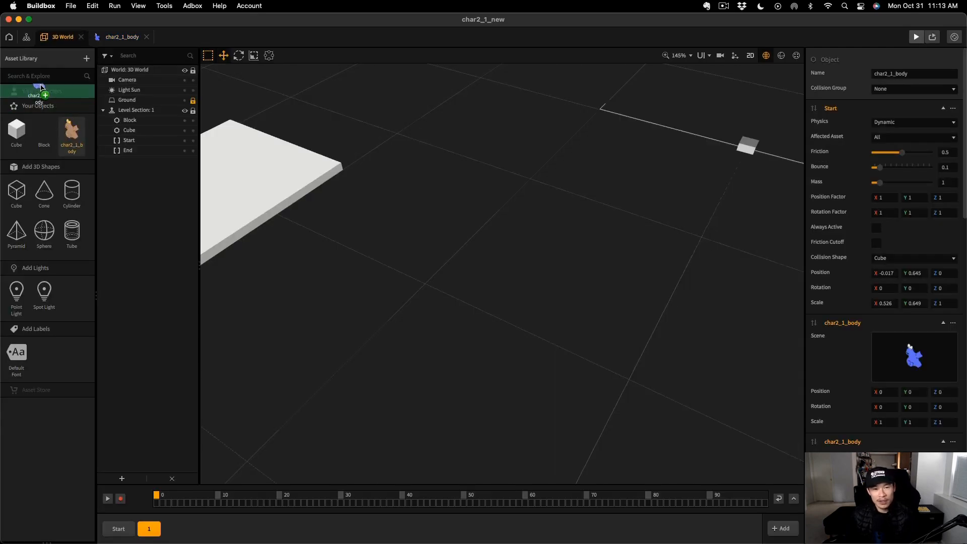
pyautogui.click(916, 38)
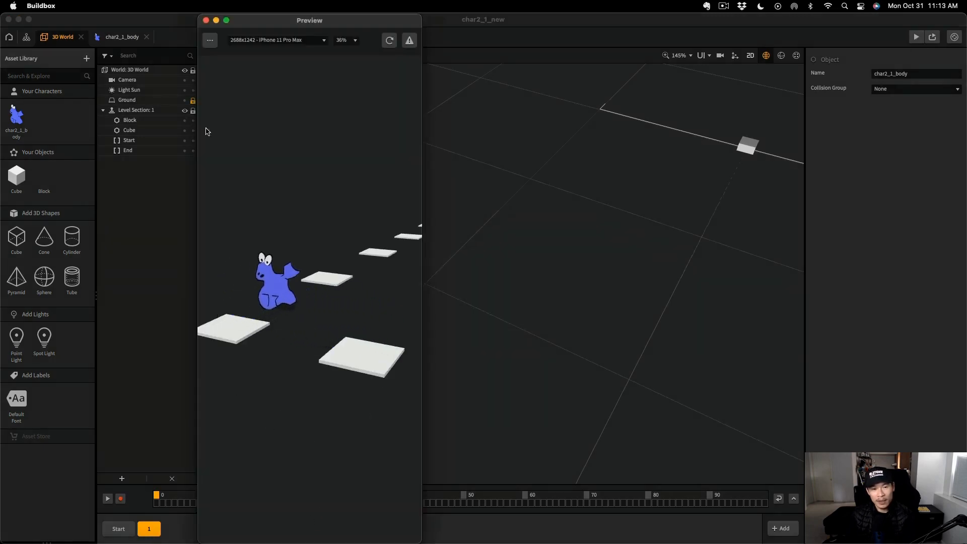
pyautogui.click(206, 21)
# Step: Try the Camera's Position Follow set to Character in the preview
pyautogui.click(924, 149)
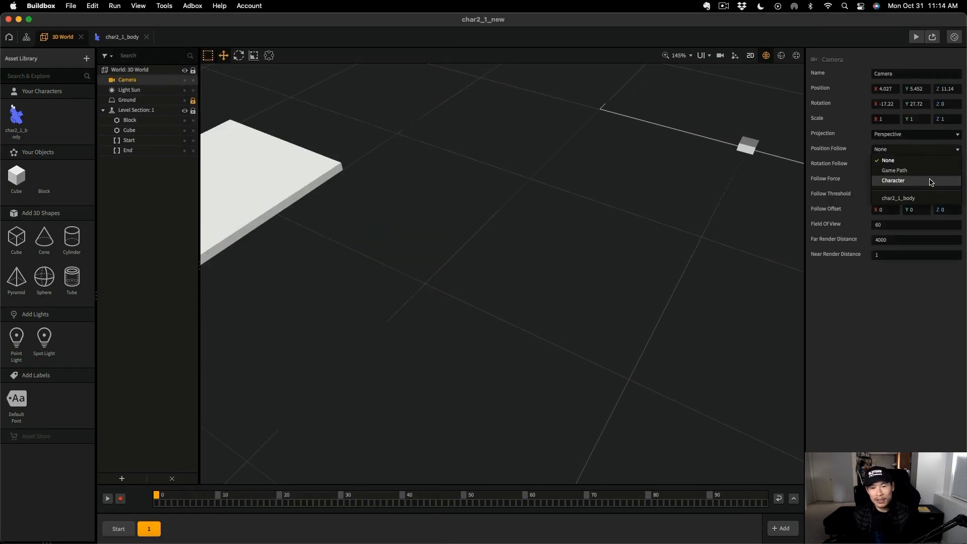
pyautogui.click(929, 182)
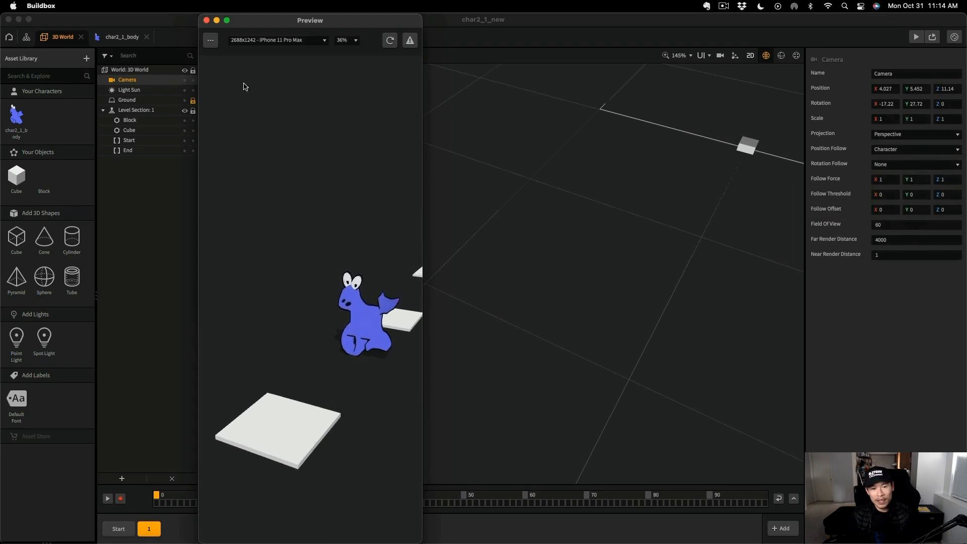
pyautogui.click(206, 20)
# Step: Set the Camera's Position Follow to Game Path and test a swipe toward the Block with Debug Mode on
pyautogui.click(916, 148)
pyautogui.click(920, 169)
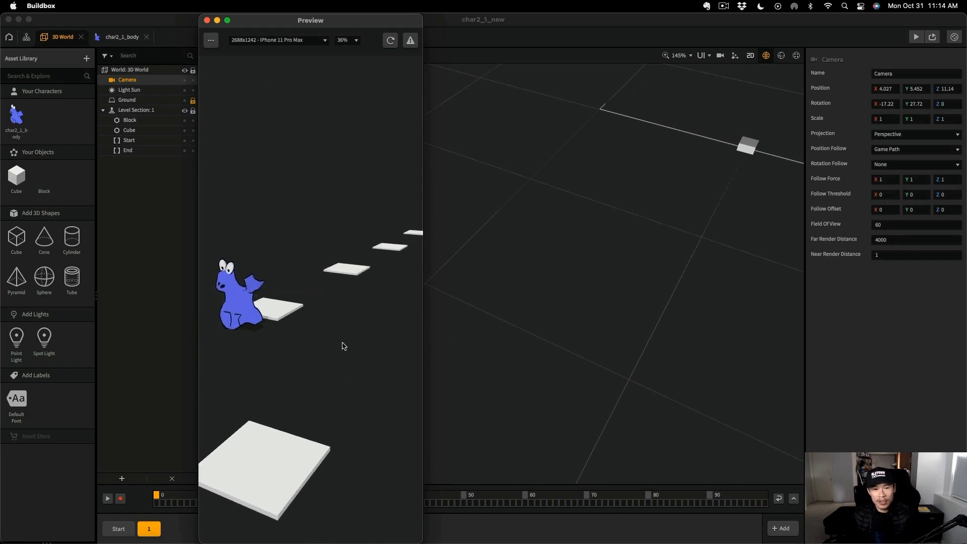
pyautogui.click(211, 40)
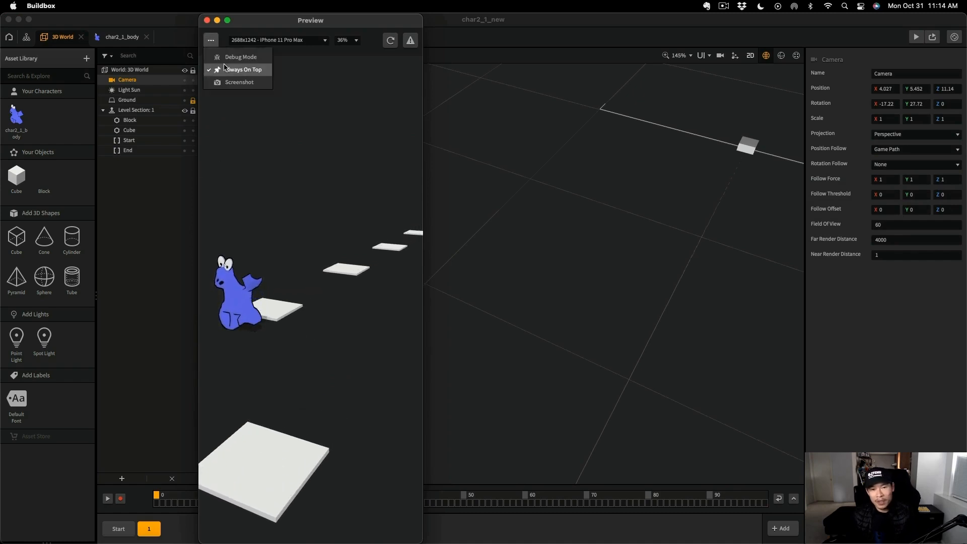
pyautogui.click(237, 59)
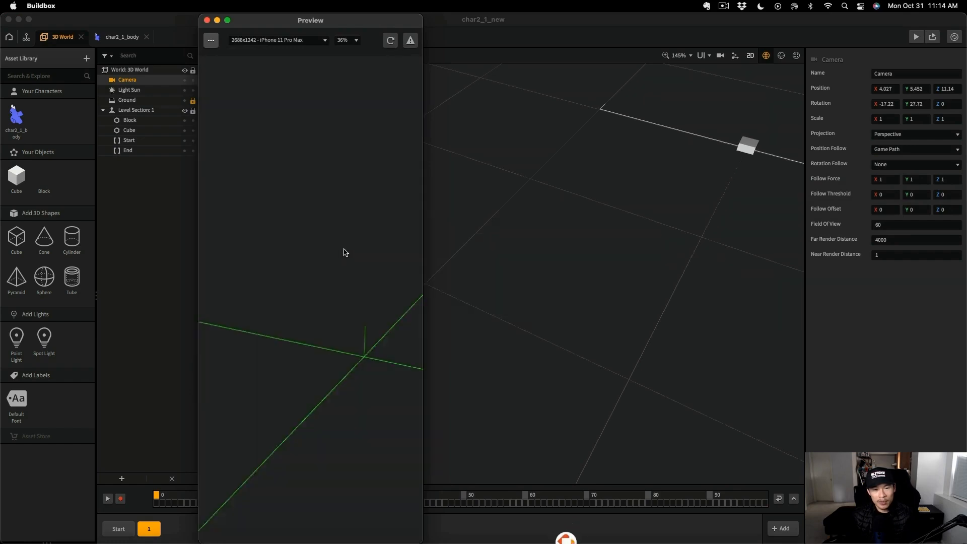
pyautogui.moveTo(352, 388); pyautogui.dragTo(261, 355)
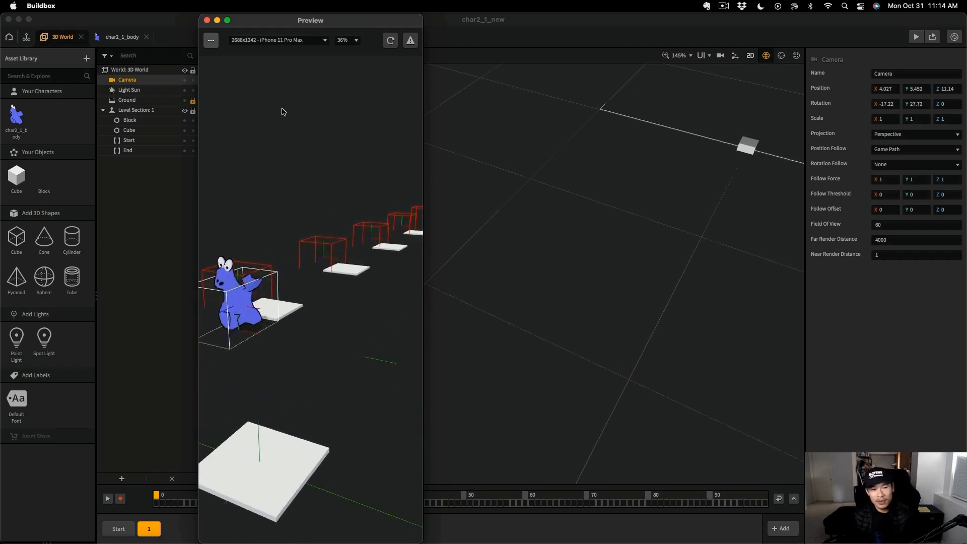
pyautogui.click(207, 21)
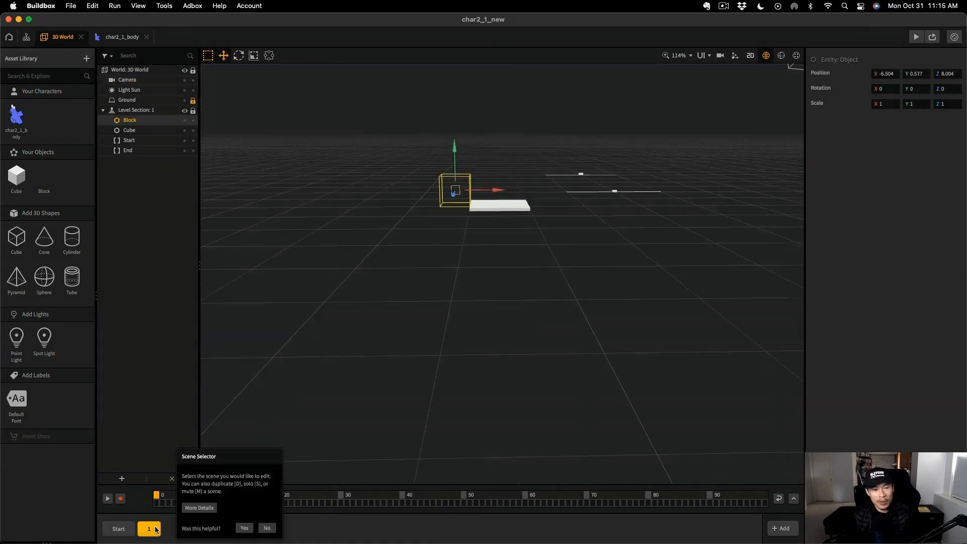
# Step: Duplicate level section 1 as section 2, move its Block to X -7.218, and preview the game
pyautogui.keyDown('alt'); pyautogui.moveTo(155, 529); pyautogui.dragTo(173, 528); pyautogui.keyUp('alt')
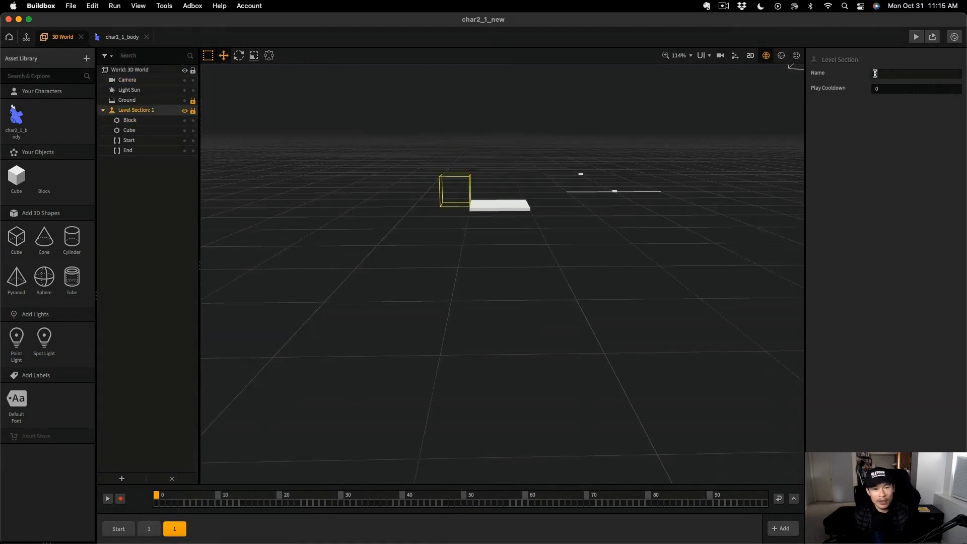
pyautogui.click(458, 190)
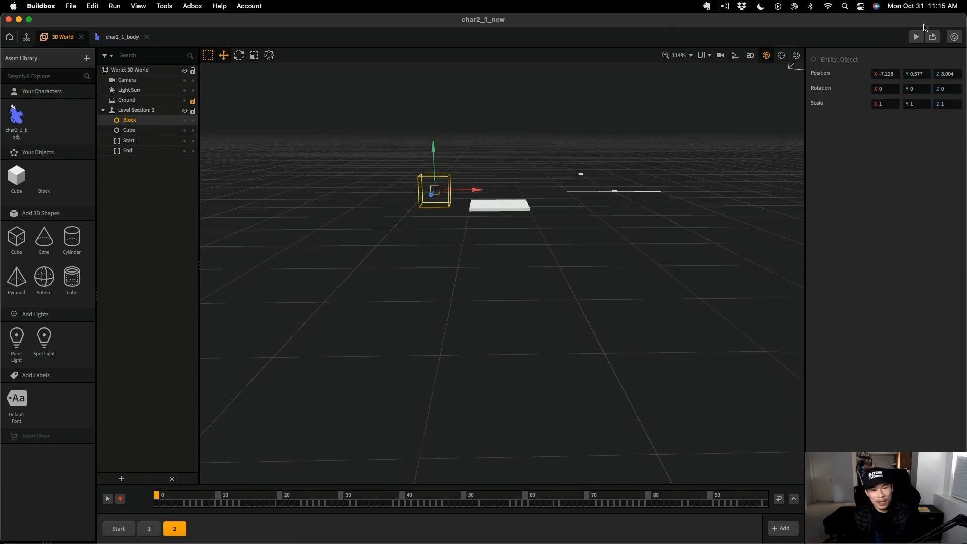
pyautogui.click(918, 36)
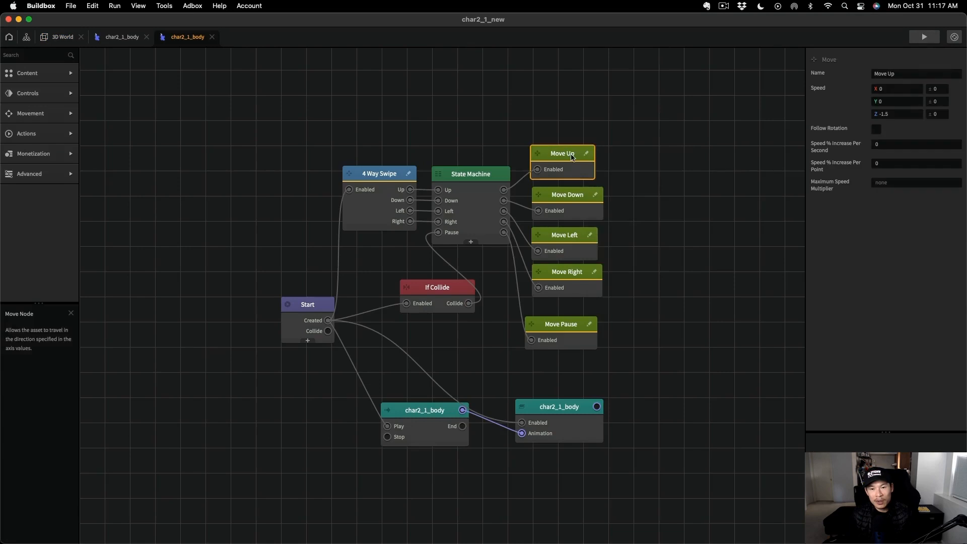
# Step: Set the speeds to Z -5 for Move Up, Y -5 for Move Down, X -5 for Move Left and X 5 for Move Right
pyautogui.click(881, 114)
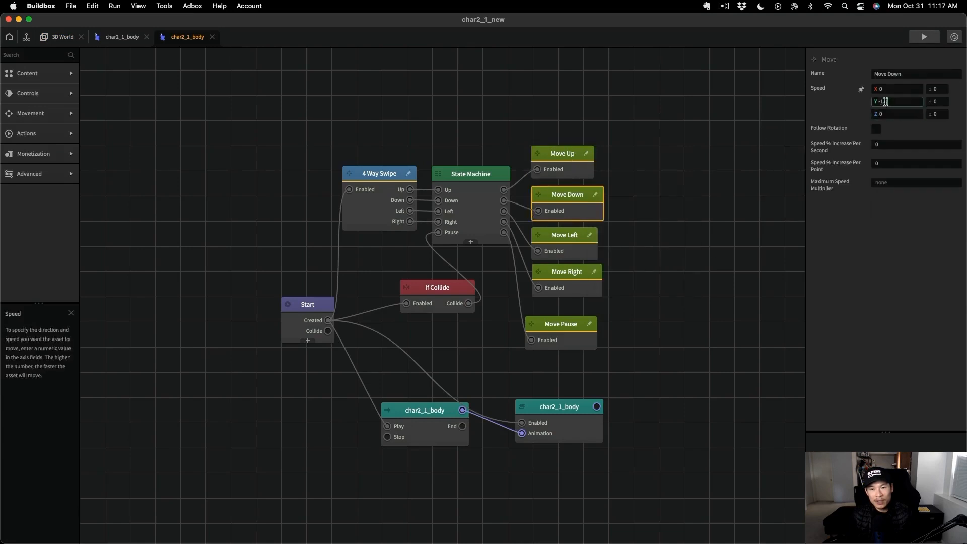
pyautogui.click(624, 288)
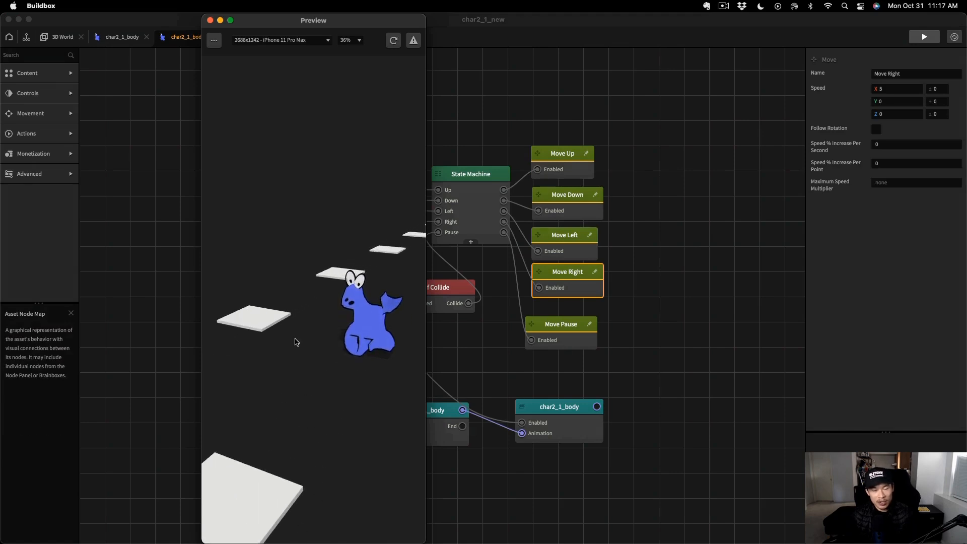
# Step: Restart the preview with Debug Mode on and swipe the character left and up to check its collision box and movement
pyautogui.click(214, 39)
pyautogui.click(394, 40)
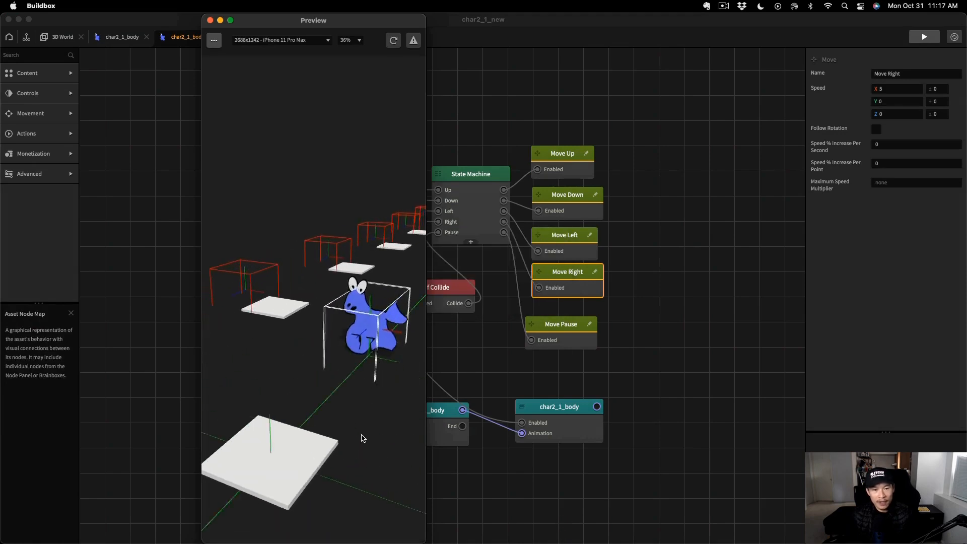
pyautogui.moveTo(368, 437); pyautogui.dragTo(298, 408)
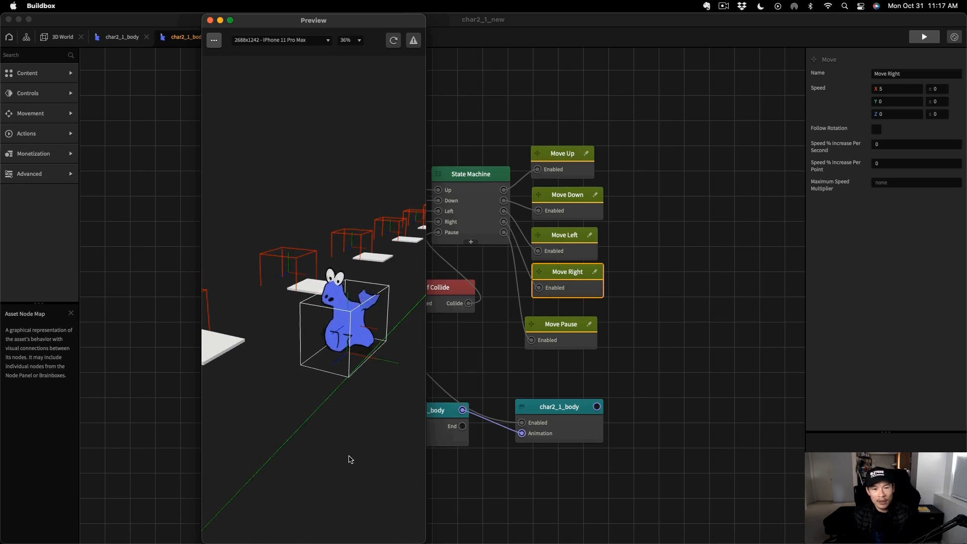
pyautogui.moveTo(316, 496); pyautogui.dragTo(356, 337)
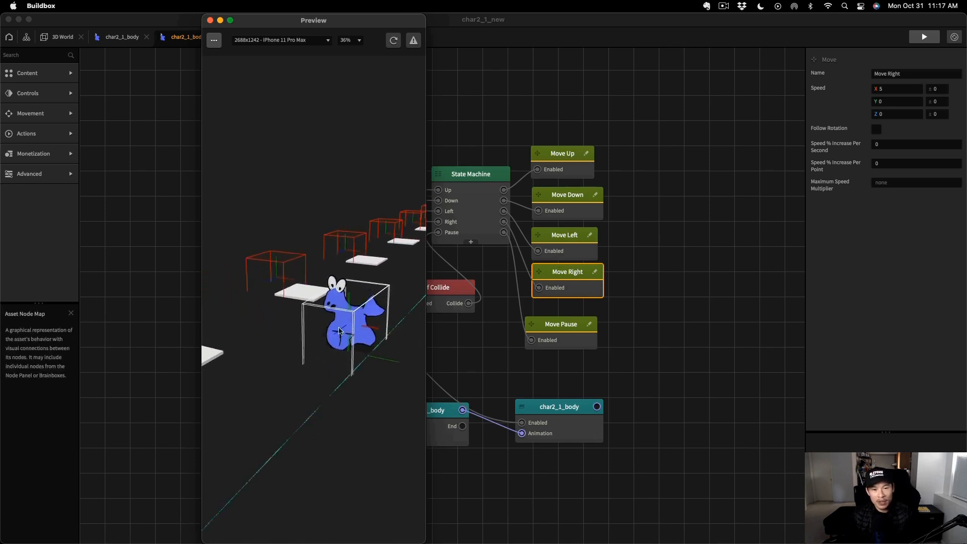
pyautogui.moveTo(346, 457); pyautogui.dragTo(318, 454)
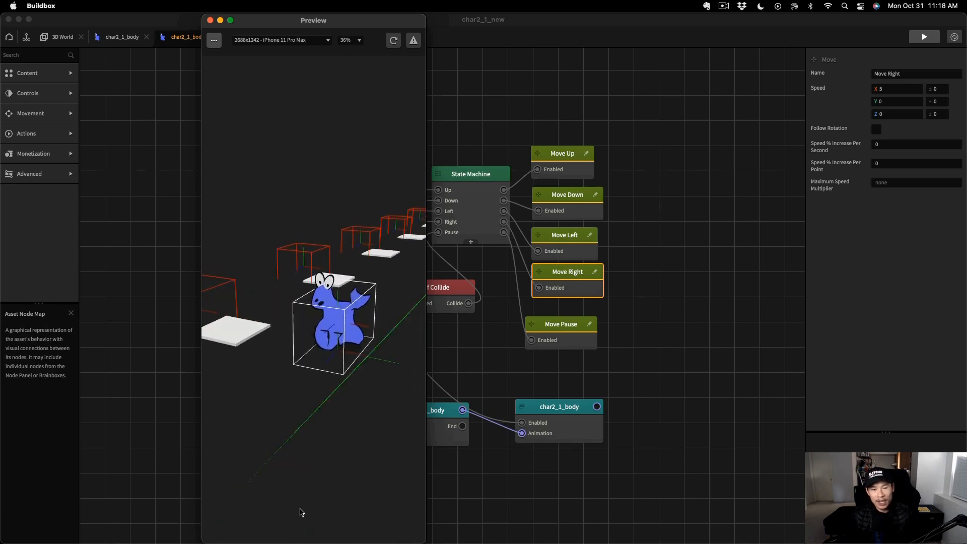
pyautogui.press('Escape')
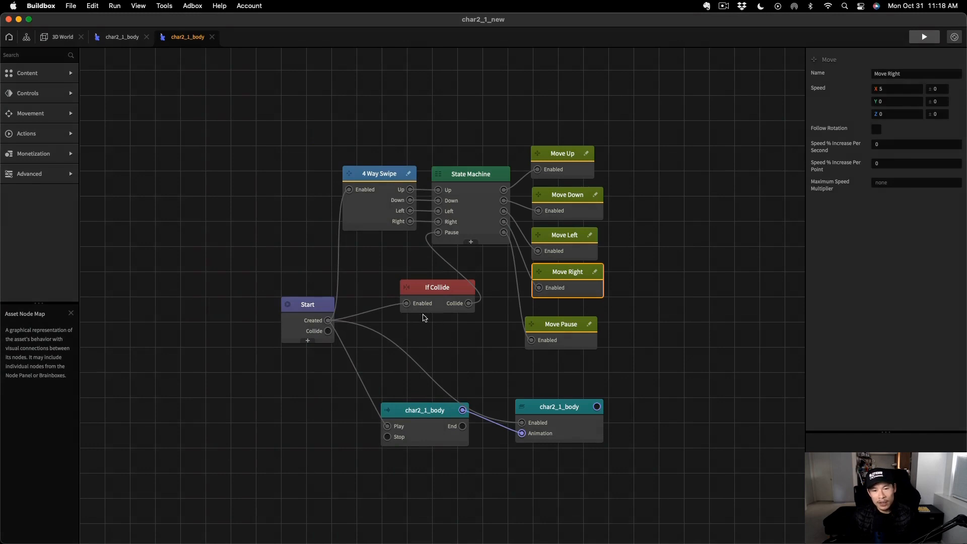
# Step: Copy the 4 Way Swipe, State Machine and four directional Move nodes from the character into the Cube's node map
pyautogui.moveTo(251, 114); pyautogui.dragTo(611, 276)
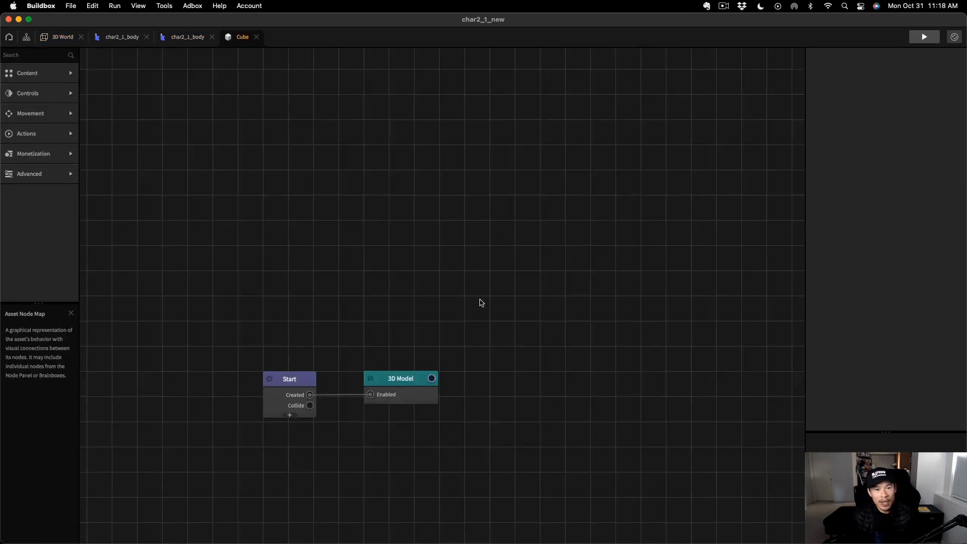
pyautogui.press('super+v')
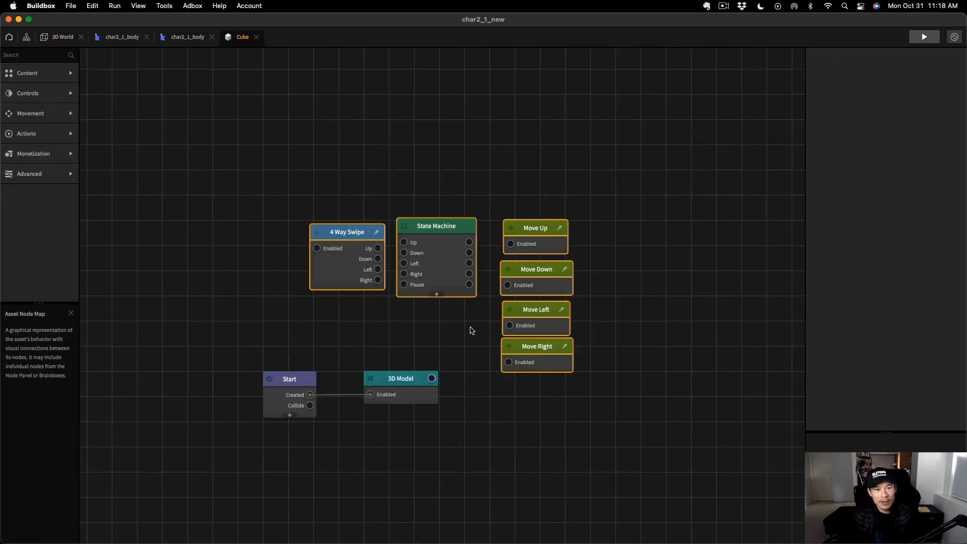
# Step: Connect the Cube's Start Created output to 4 Way Swipe, and route its four directions through the State Machine to the matching Move nodes
pyautogui.click(311, 377)
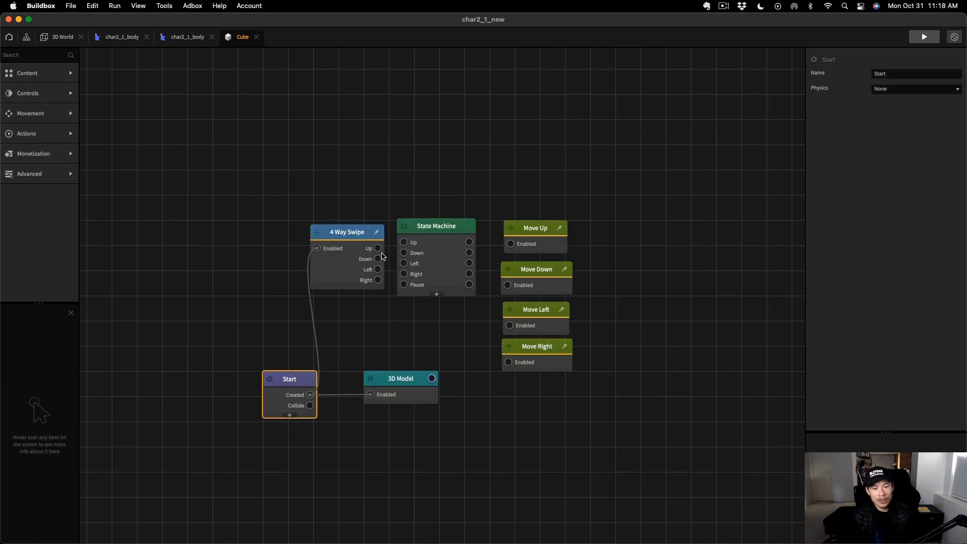
pyautogui.moveTo(378, 247); pyautogui.dragTo(404, 274)
pyautogui.moveTo(469, 242); pyautogui.dragTo(509, 325)
pyautogui.moveTo(469, 275); pyautogui.dragTo(509, 362)
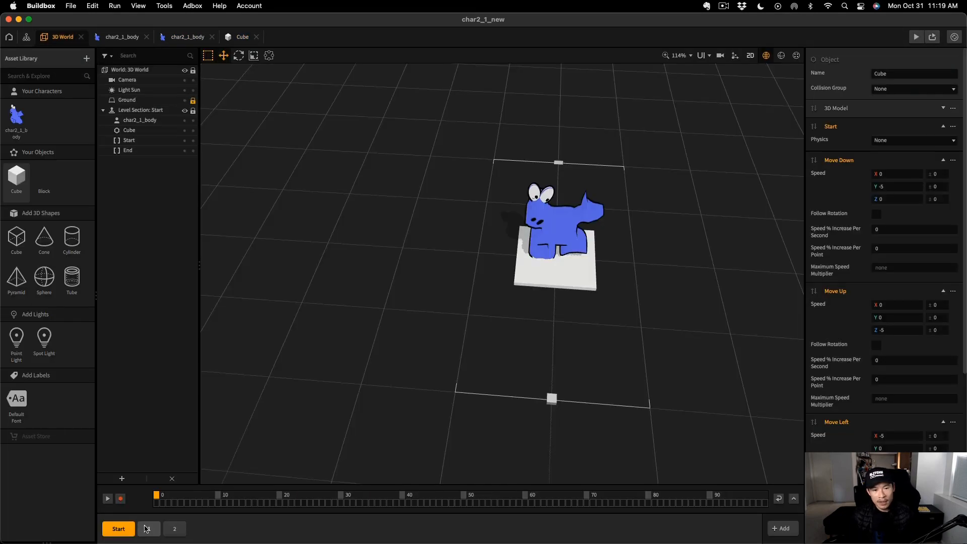
# Step: Delete level sections 1 and 2 from the 3D World and preview the game
pyautogui.click(147, 528)
pyautogui.press('BackSpace')
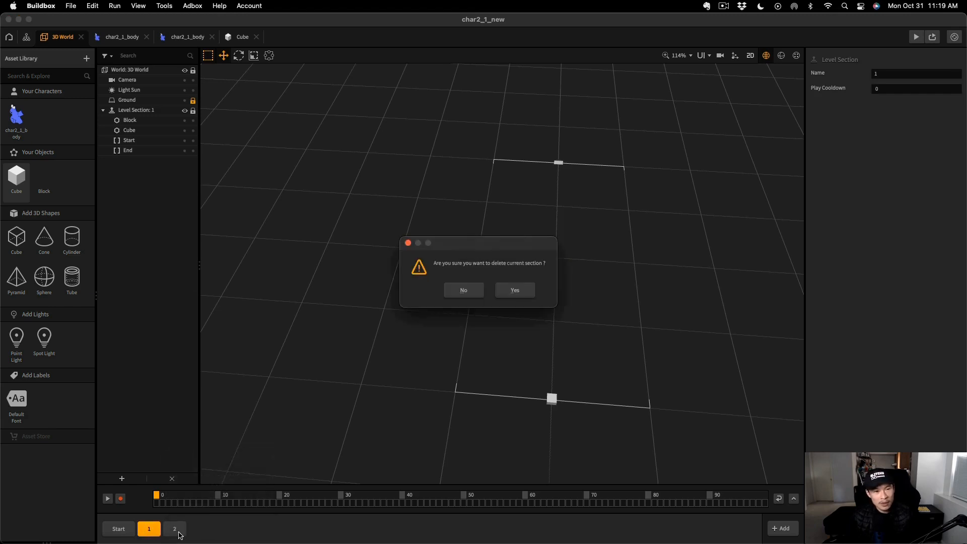
pyautogui.click(516, 288)
pyautogui.click(151, 529)
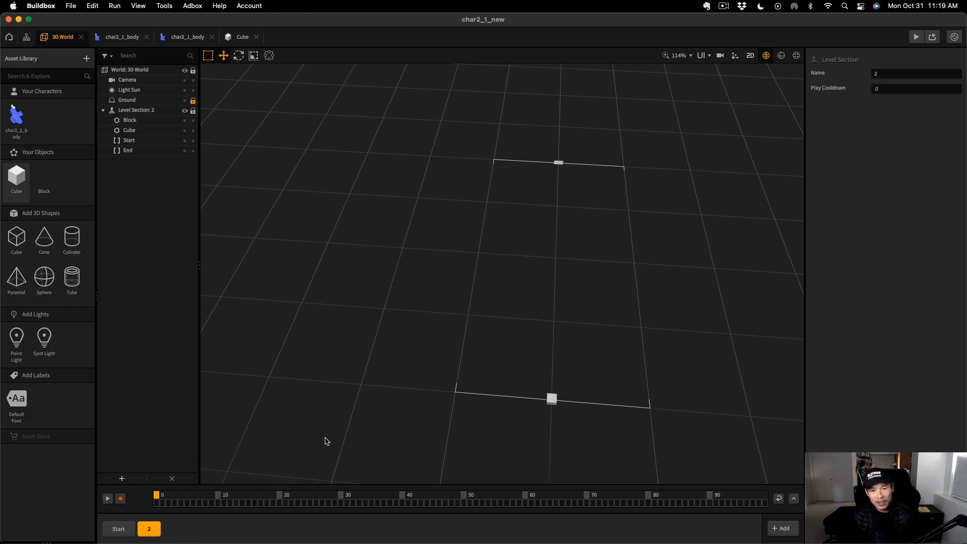
pyautogui.press('BackSpace')
pyautogui.click(515, 287)
pyautogui.click(916, 38)
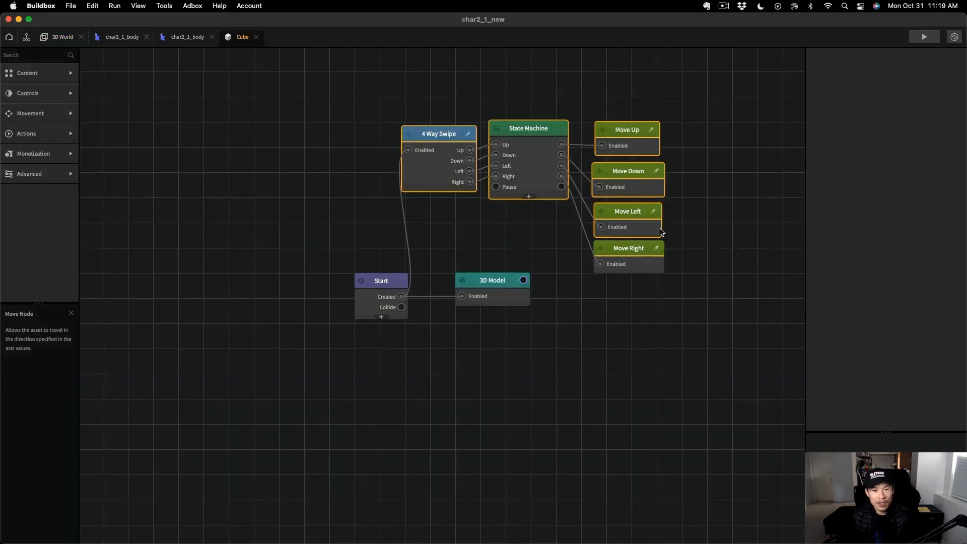
# Step: Delete the Move Up, Move Down, Move Left and Move Right nodes from the Cube's node map
pyautogui.click(630, 145)
pyautogui.press('BackSpace')
pyautogui.click(628, 211)
pyautogui.press('BackSpace')
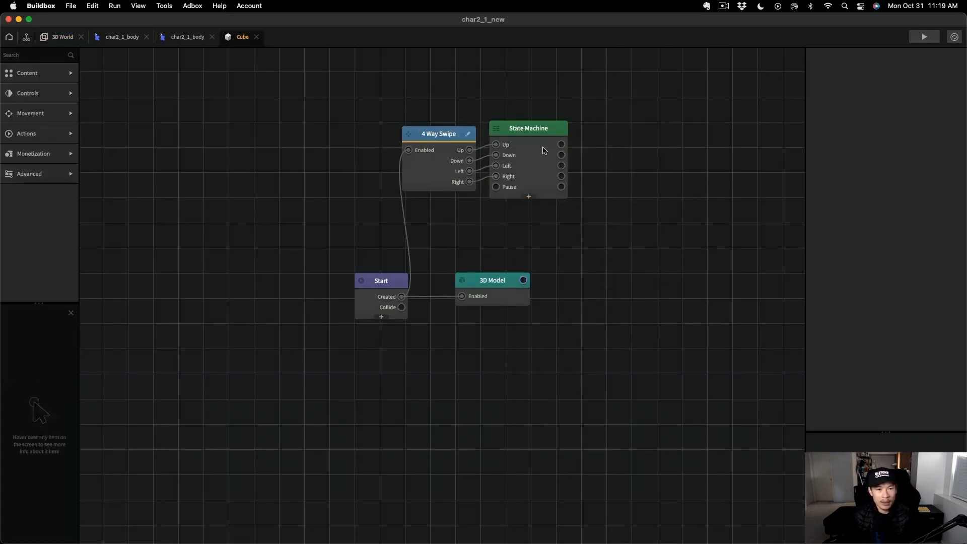
# Step: Delete the State Machine and 4 Way Swipe nodes from the Cube's node map
pyautogui.click(528, 128)
pyautogui.press('BackSpace')
pyautogui.click(436, 133)
pyautogui.press('BackSpace')
# Step: Parent the Cube under char2_1_body in the 3D World's Start section and preview the game
pyautogui.click(121, 38)
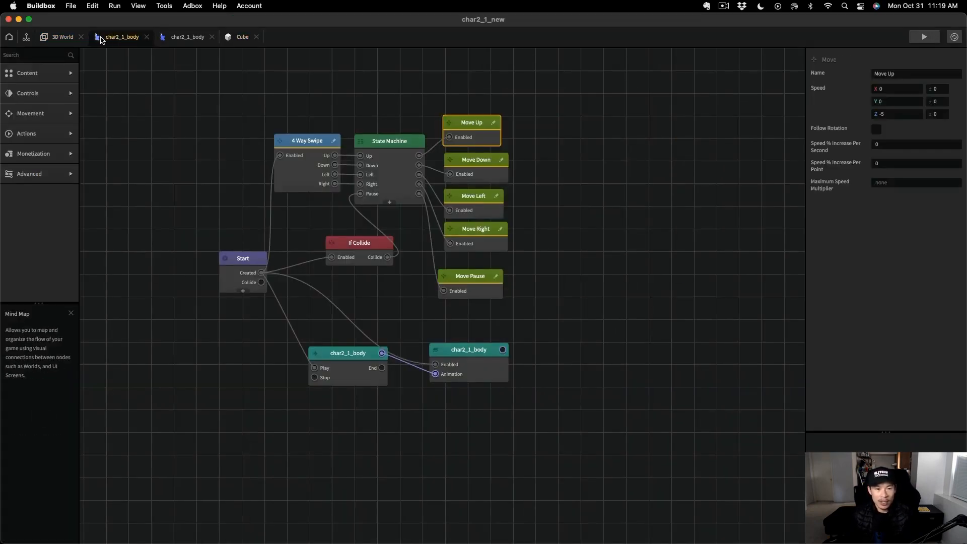
pyautogui.click(66, 38)
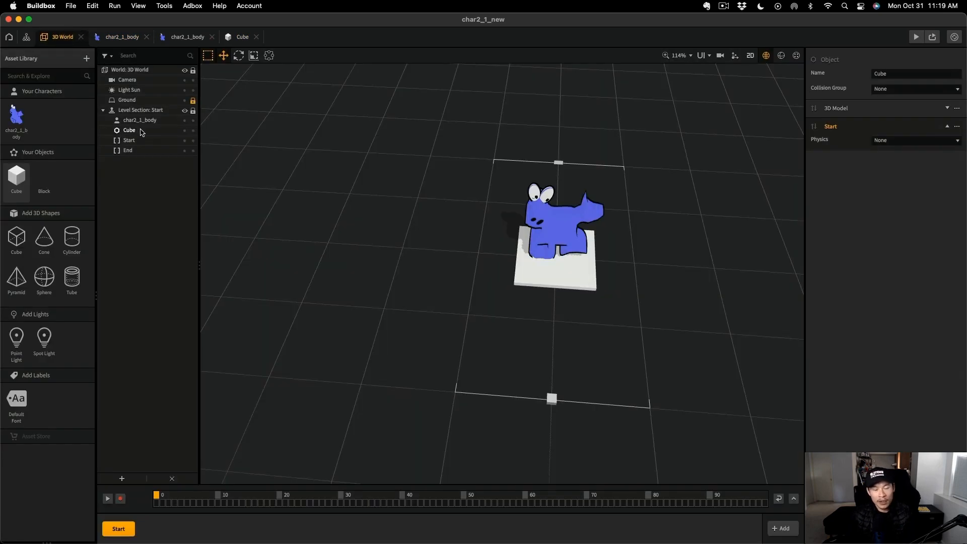
pyautogui.click(143, 132)
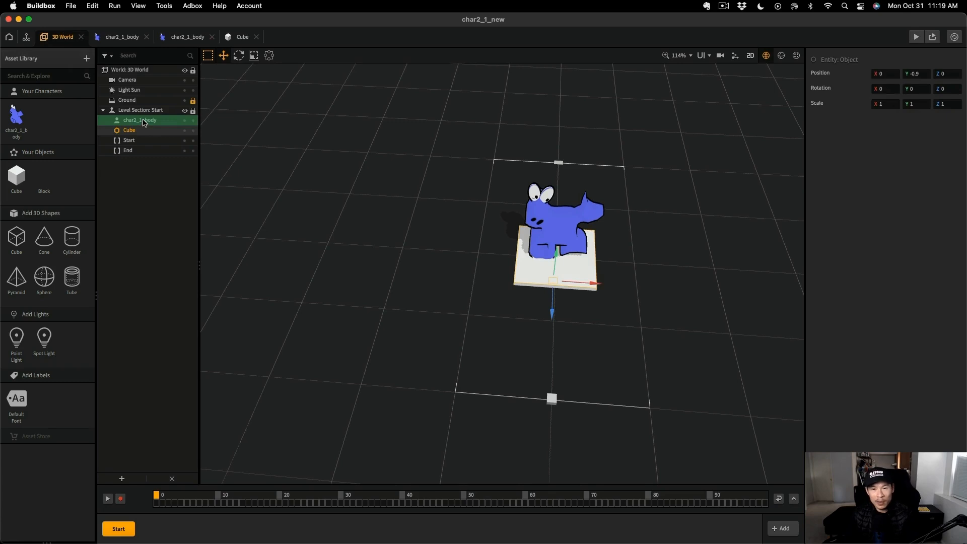
pyautogui.moveTo(144, 122); pyautogui.dragTo(145, 121)
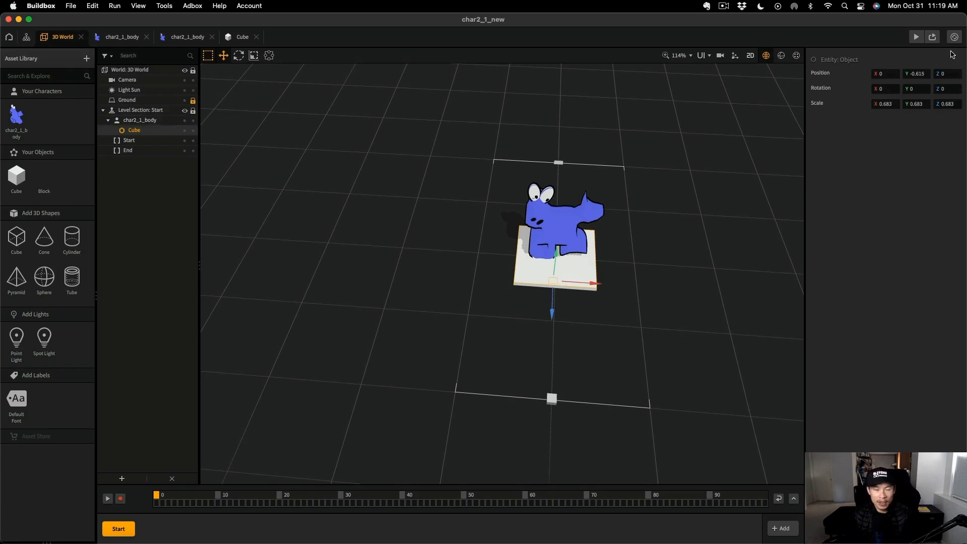
pyautogui.click(917, 37)
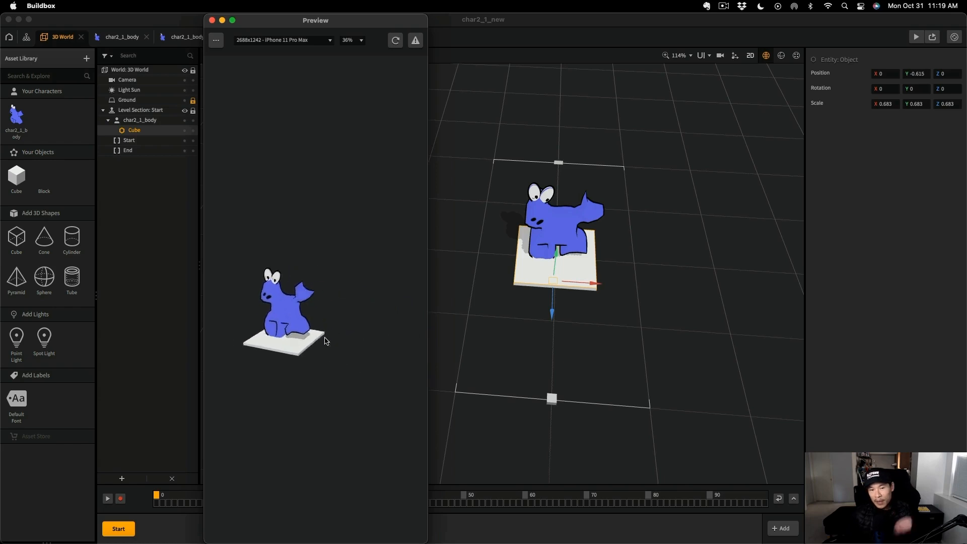
pyautogui.click(211, 21)
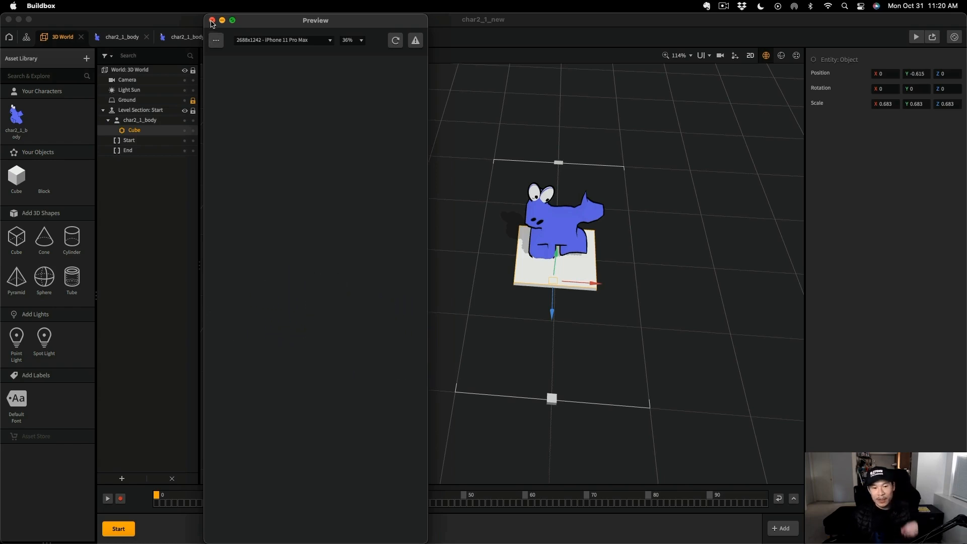
# Step: Reframe the game camera through the camera view so it faces the character and platform from the front, and preview the game
pyautogui.click(723, 56)
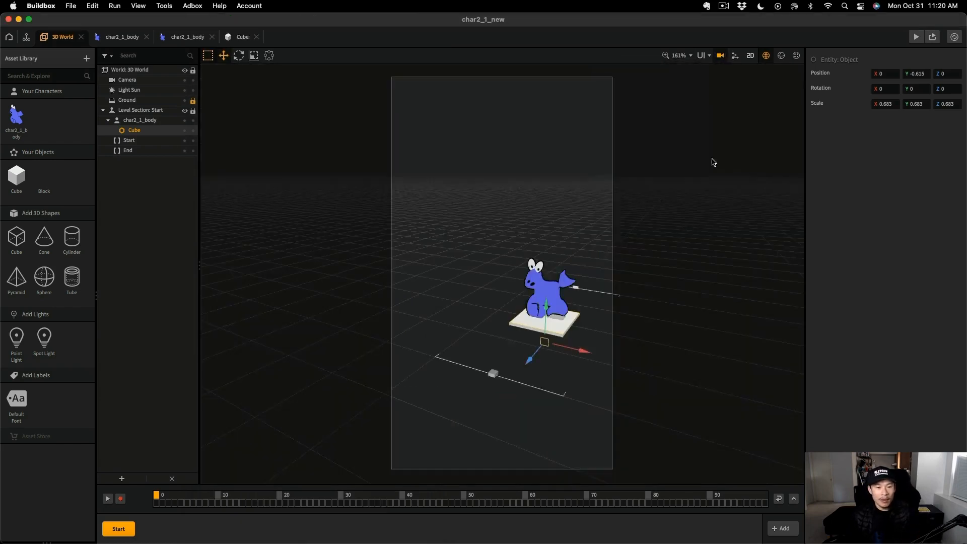
pyautogui.moveTo(626, 391); pyautogui.dragTo(636, 393, button='right')
pyautogui.moveTo(622, 393); pyautogui.dragTo(546, 365, button='middle')
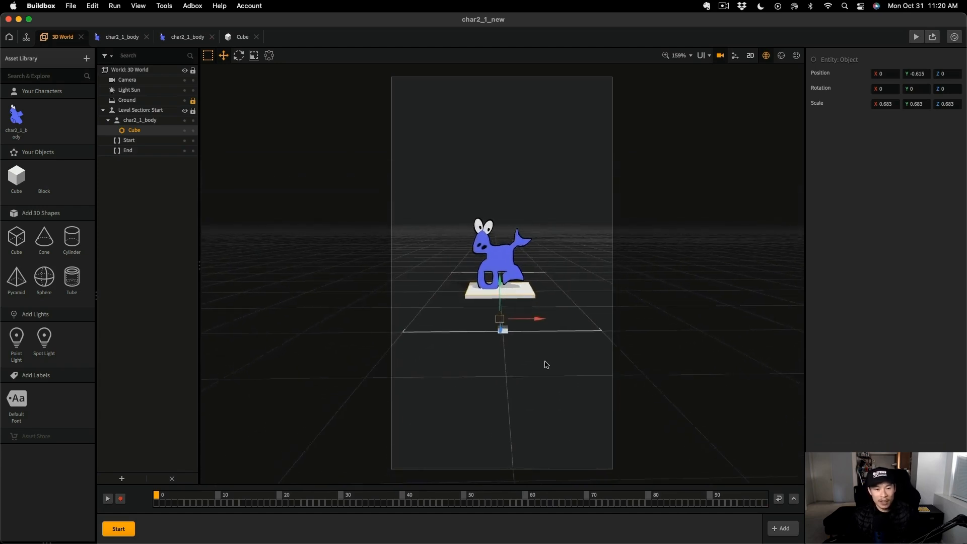
pyautogui.scroll(1, 540, 365)
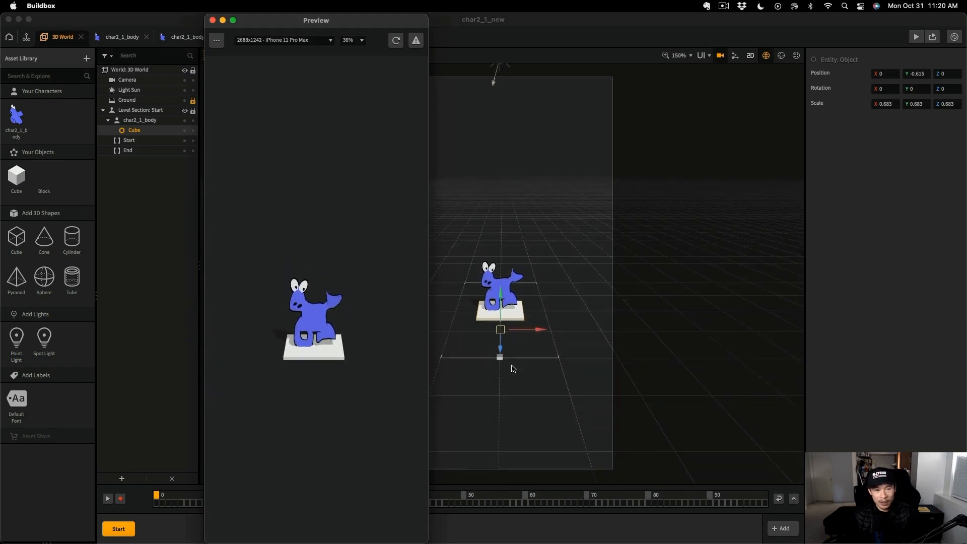
pyautogui.click(213, 20)
# Step: Set the Camera's position to Y 6 and Z 14 and its X rotation to -15, and preview the game
pyautogui.click(149, 83)
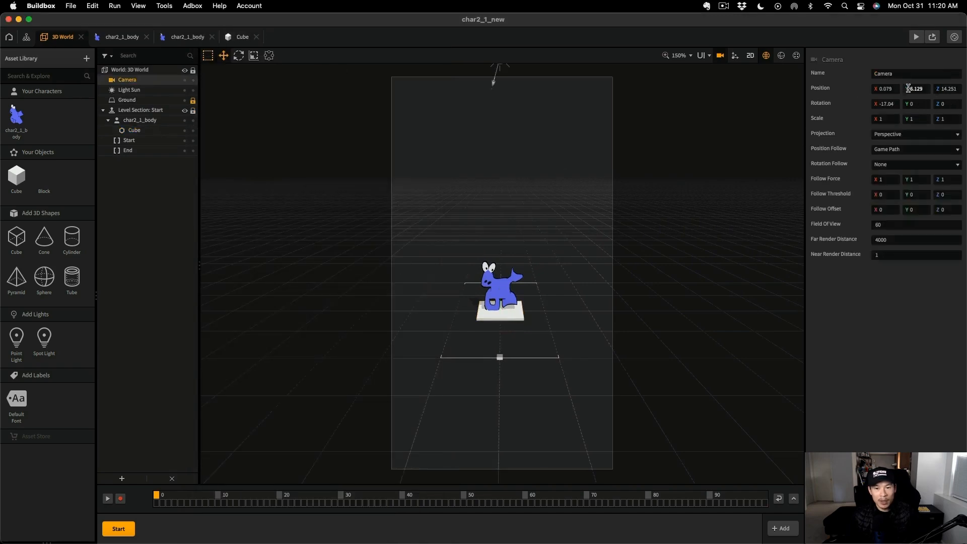
pyautogui.write('6')
pyautogui.press('Tab')
pyautogui.write('14')
pyautogui.press('Tab')
pyautogui.write('17')
pyautogui.press('Return')
pyautogui.press('super+z')
pyautogui.moveTo(896, 106); pyautogui.dragTo(883, 105)
pyautogui.write('15')
pyautogui.press('Return')
pyautogui.press('super+p')
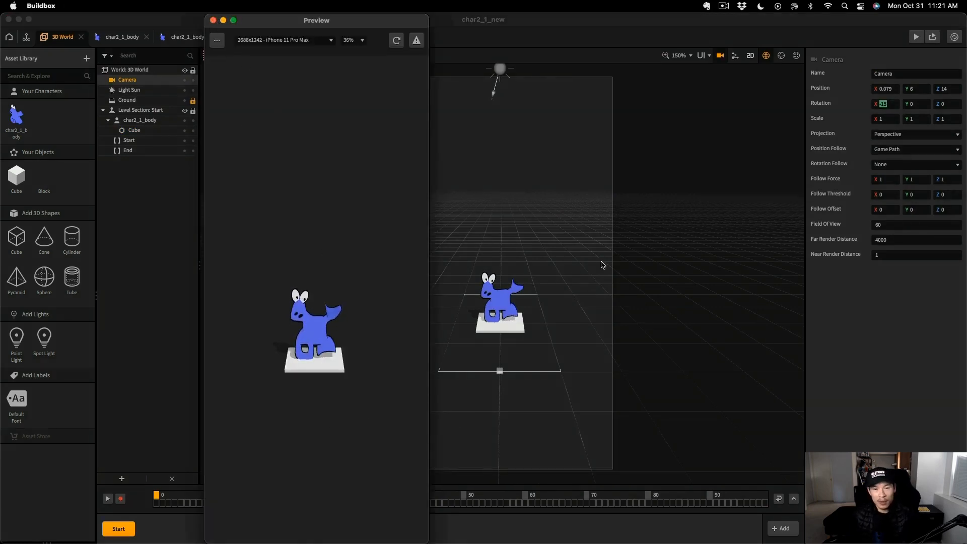
# Step: Set the Camera's Y position to 4
pyautogui.click(915, 89)
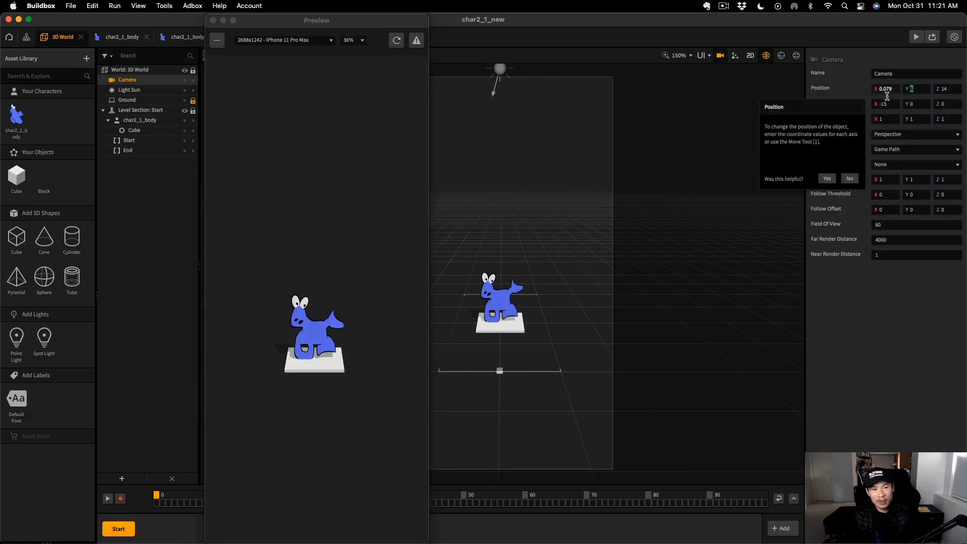
pyautogui.press('Return')
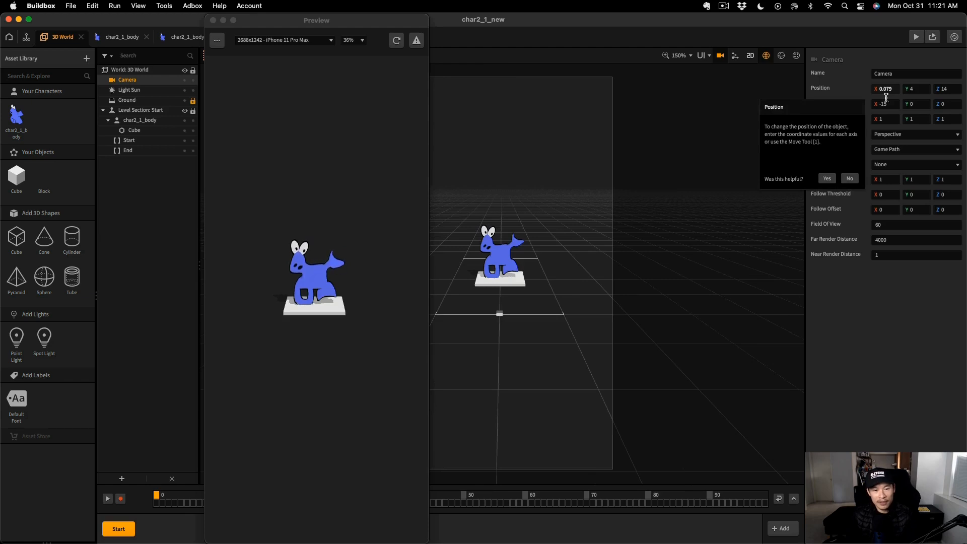
pyautogui.moveTo(918, 88); pyautogui.dragTo(907, 87)
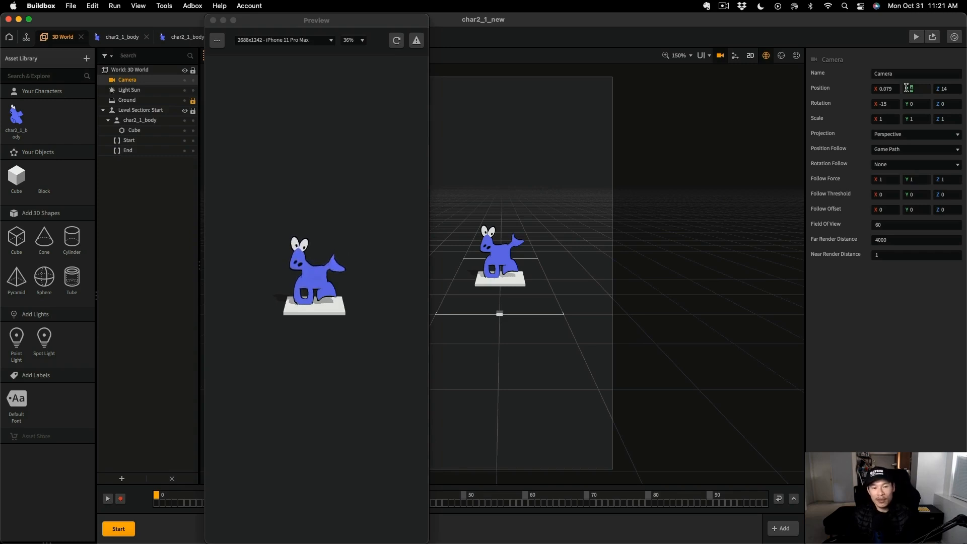
pyautogui.click(886, 90)
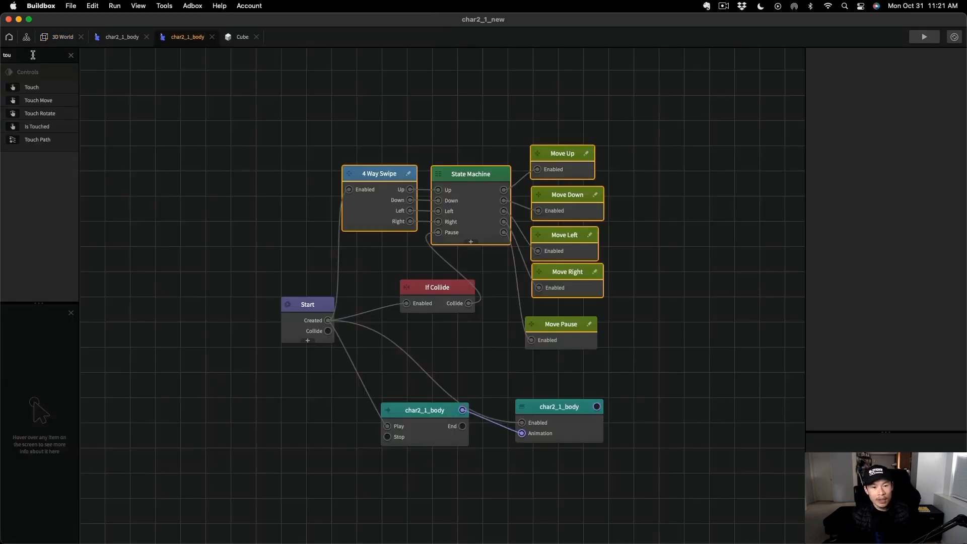
# Step: Add a Touch node to the character's node map and disconnect the swipe State Machine from the Move nodes
pyautogui.moveTo(31, 87); pyautogui.dragTo(419, 84)
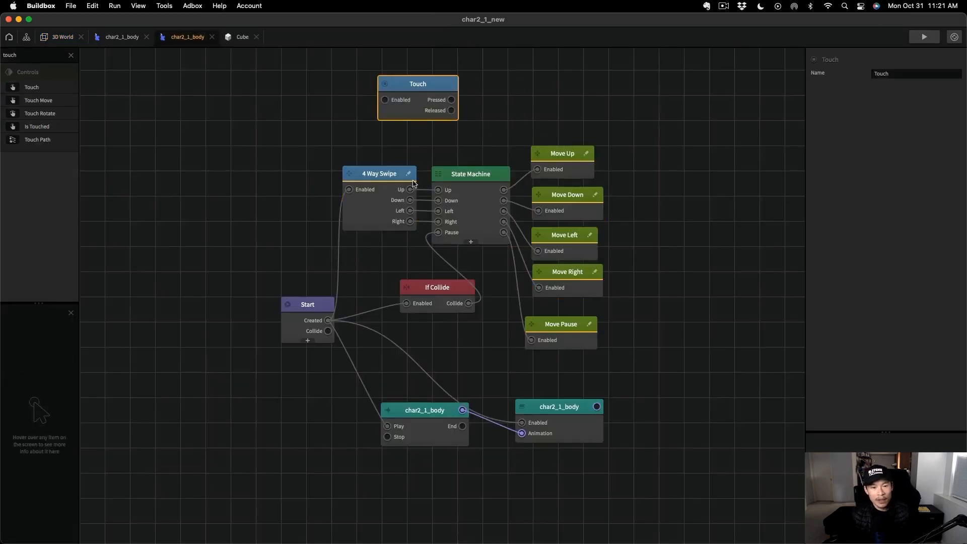
pyautogui.moveTo(504, 201); pyautogui.dragTo(525, 213)
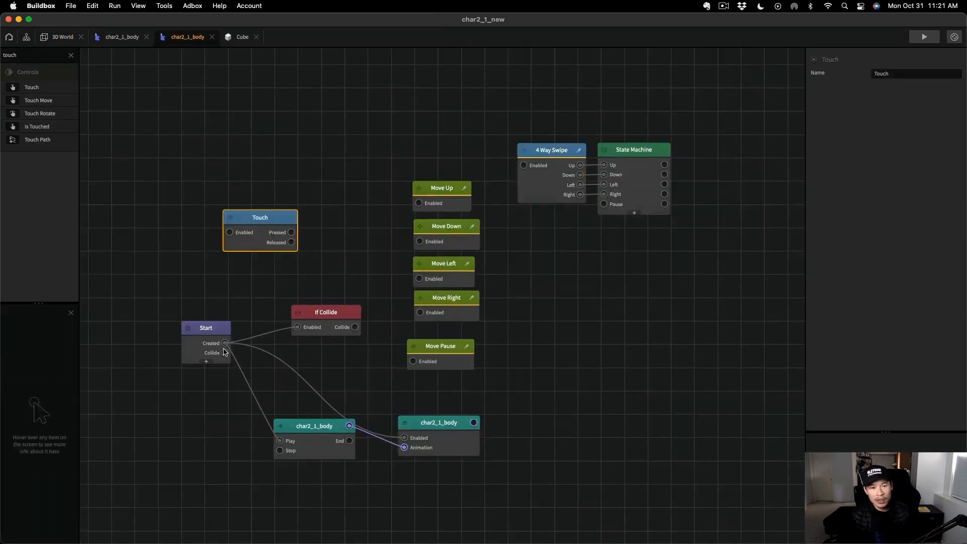
# Step: Route Touch's Pressed and Released through the new State Machine's Left and Right states to Move Left and Move Right
pyautogui.moveTo(238, 224); pyautogui.dragTo(266, 188)
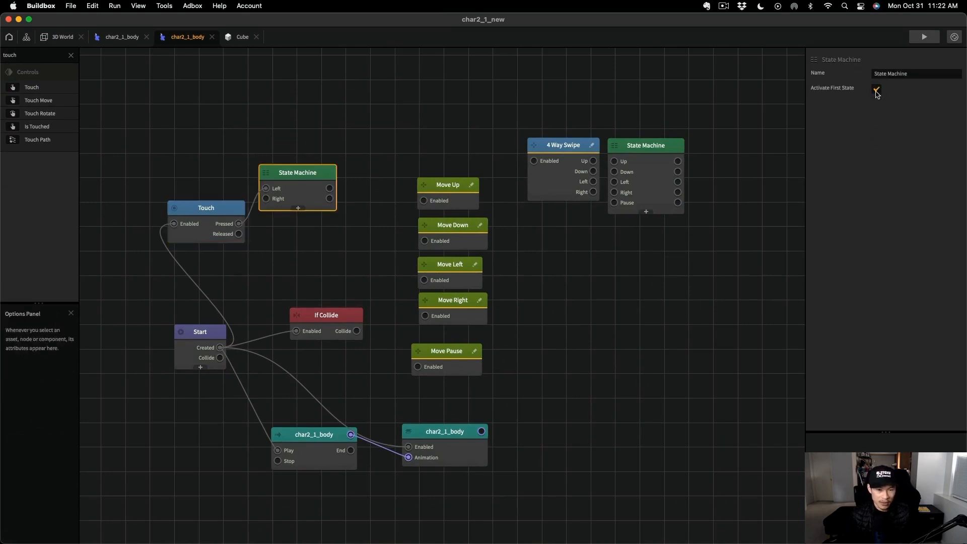
pyautogui.moveTo(424, 280); pyautogui.dragTo(331, 189)
pyautogui.click(241, 215)
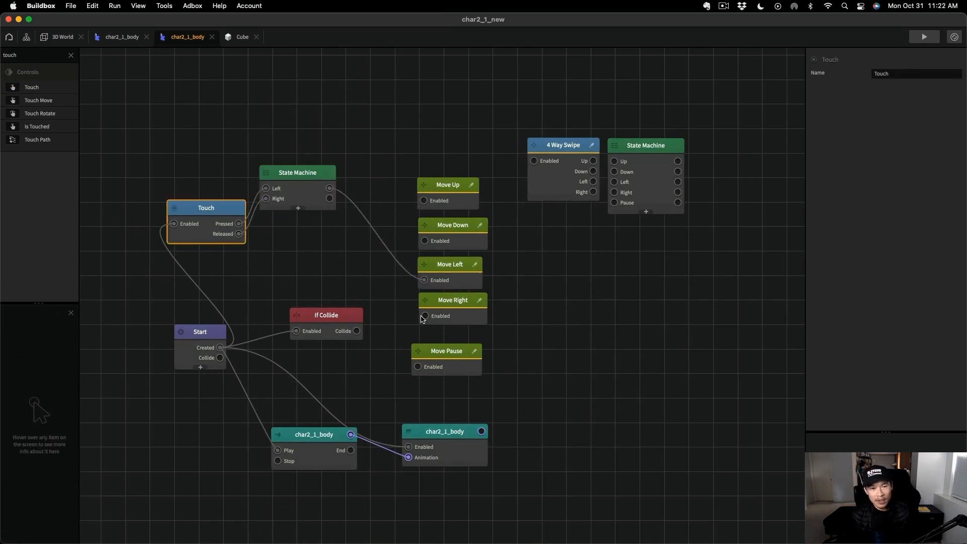
pyautogui.moveTo(424, 317); pyautogui.dragTo(330, 199)
# Step: Check the settings of the Move Left and Move Right nodes and preview the touch control
pyautogui.click(447, 273)
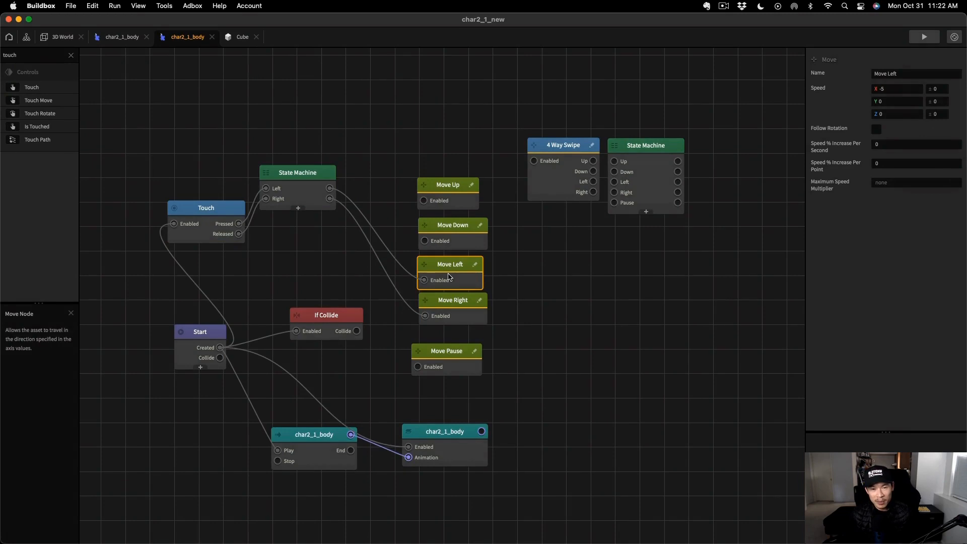
pyautogui.click(444, 308)
pyautogui.press('super+r')
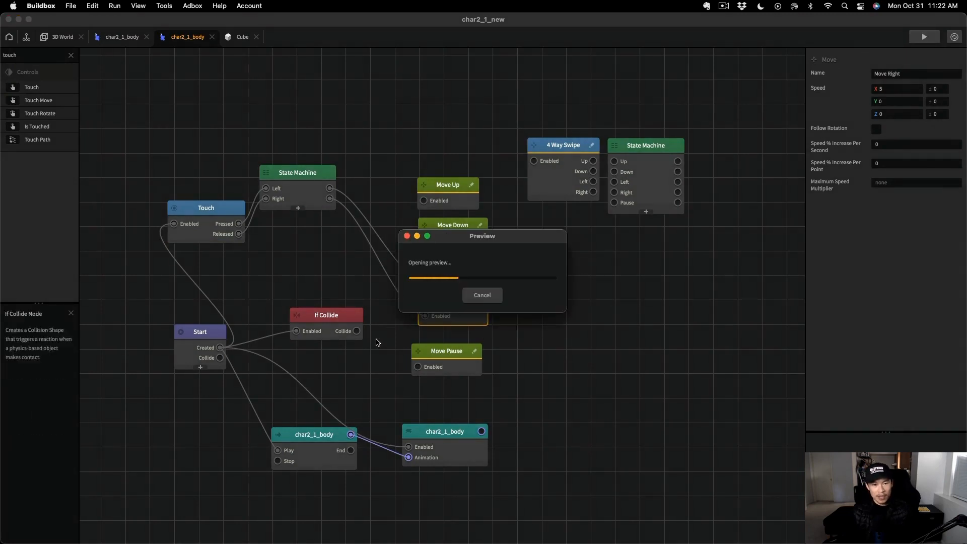
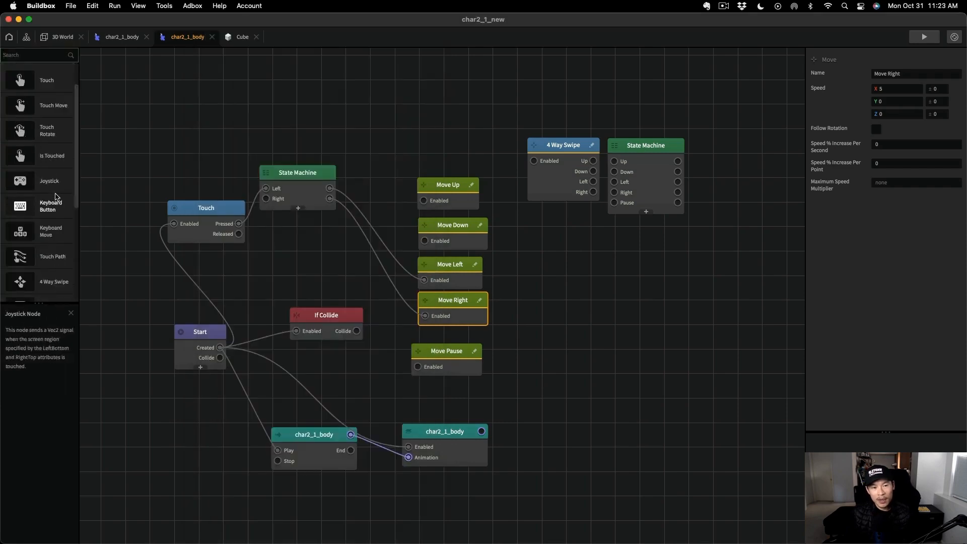
# Step: Look through the available control nodes and preview the game
pyautogui.scroll(-1, 57, 199)
pyautogui.scroll(-6, 58, 242)
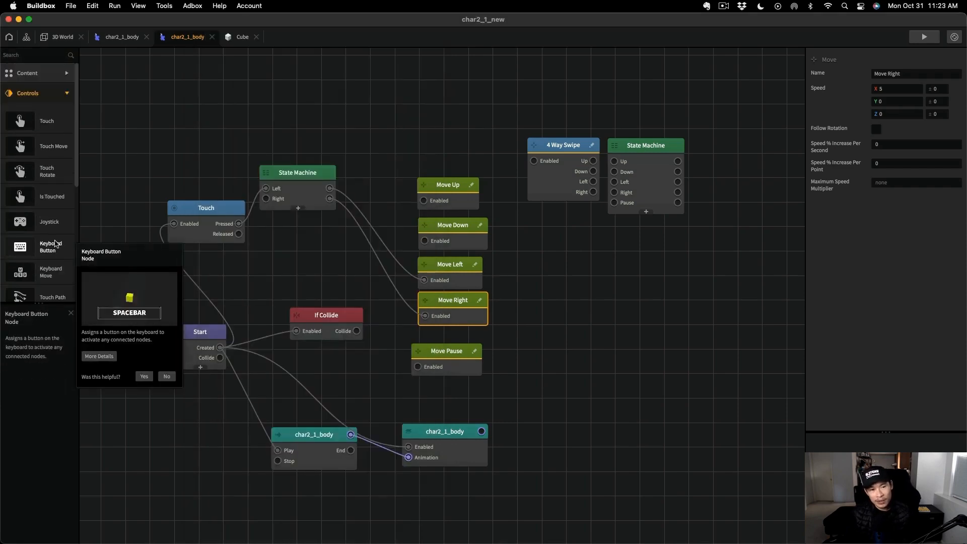
pyautogui.scroll(10, 54, 152)
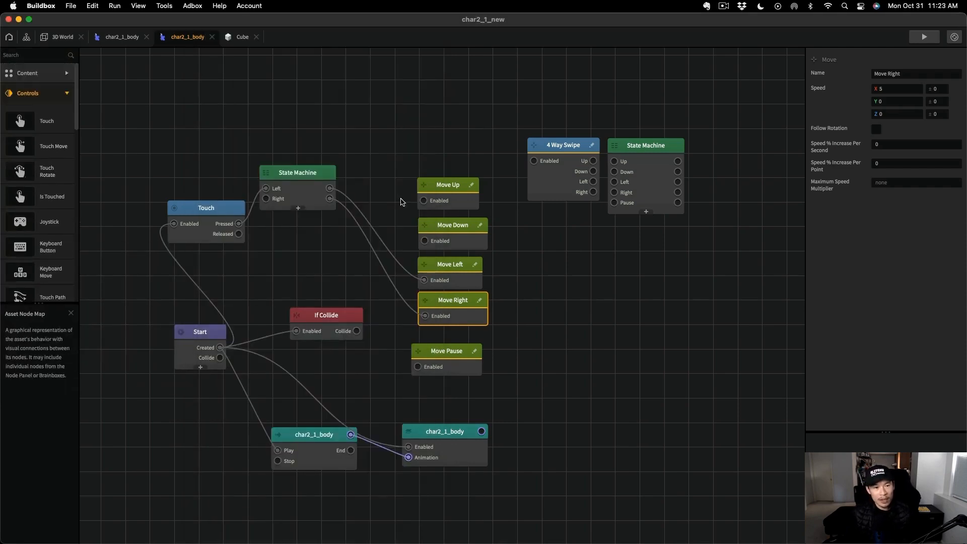
pyautogui.click(924, 37)
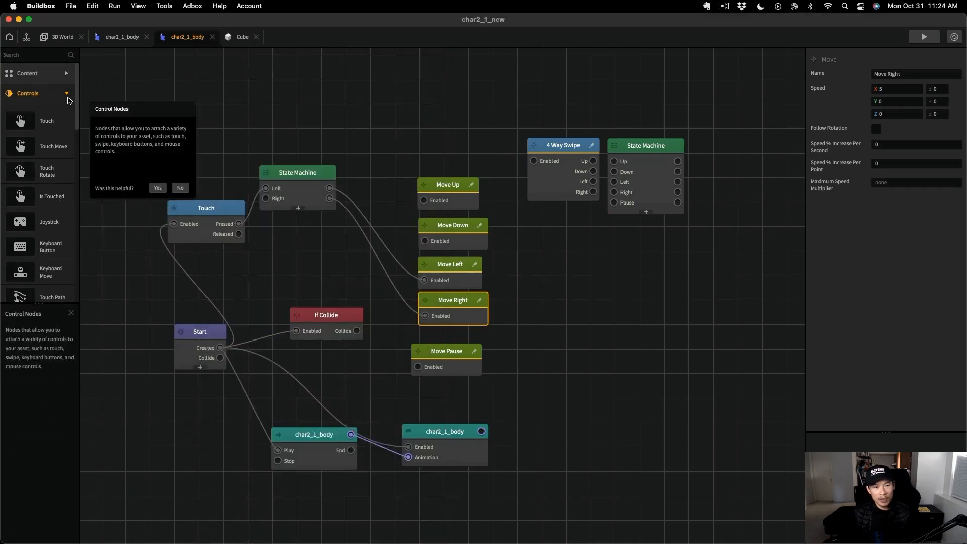
# Step: Try adding a Move In Direction node to the character's node map, remove it, and preview the game
pyautogui.moveTo(58, 187)
pyautogui.scroll(-3, 58, 187)
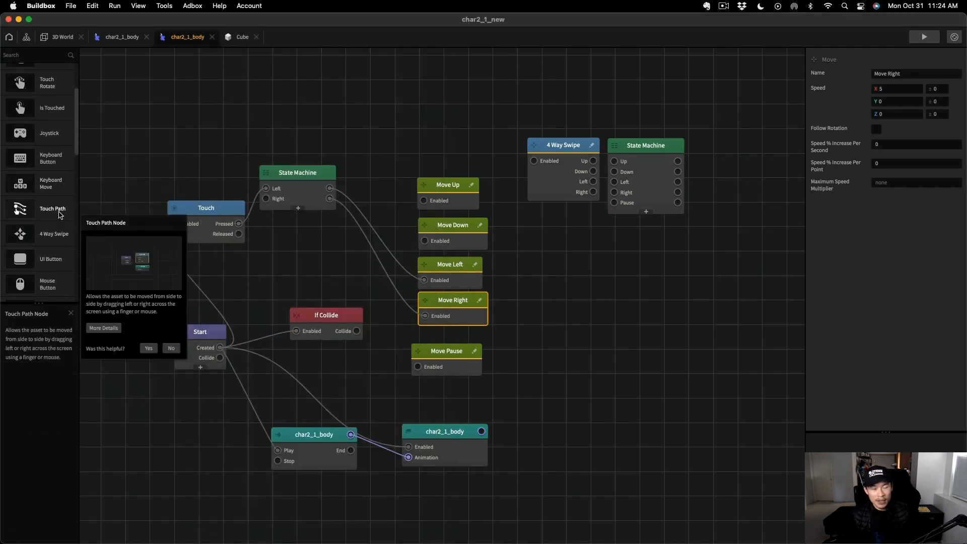
pyautogui.scroll(-5, 53, 151)
pyautogui.moveTo(48, 166)
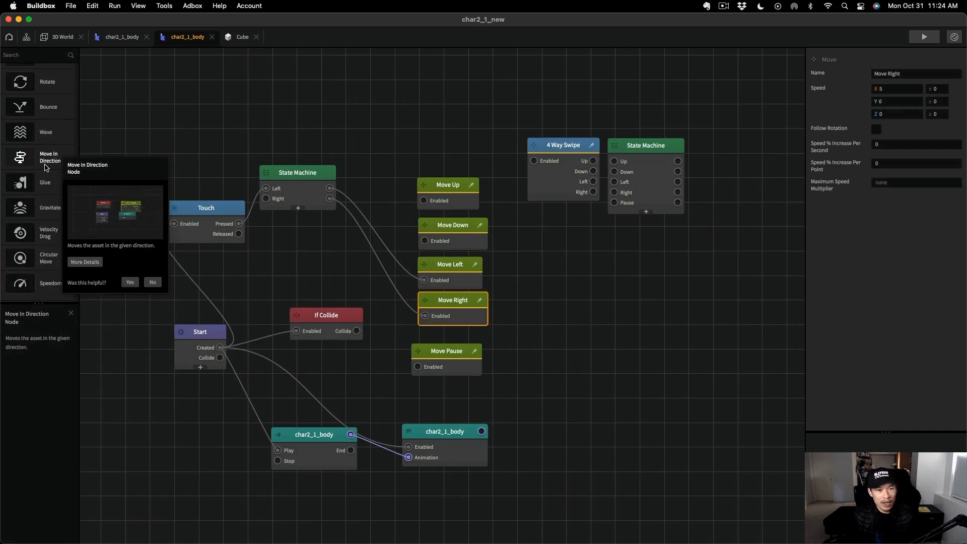
pyautogui.moveTo(48, 167); pyautogui.dragTo(204, 114)
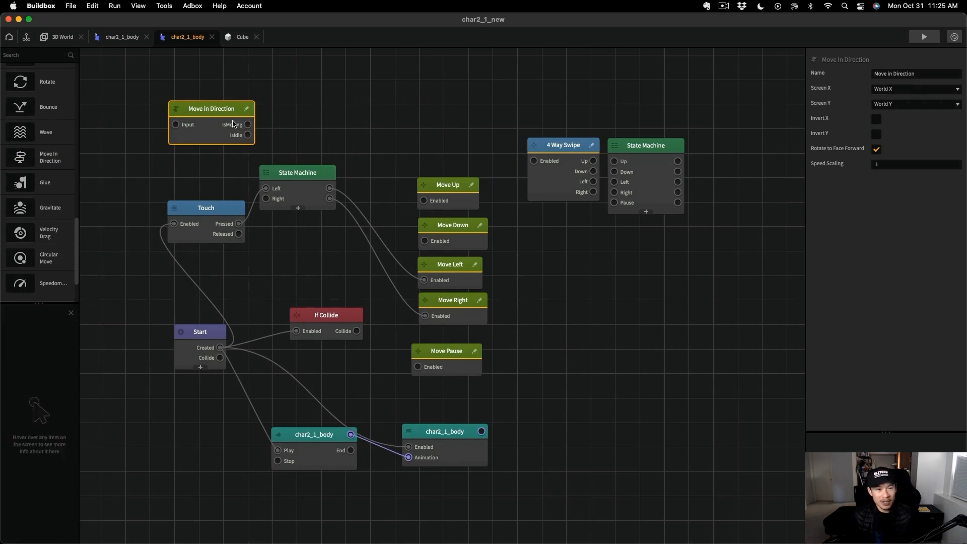
pyautogui.press('Delete')
pyautogui.press('super+p')
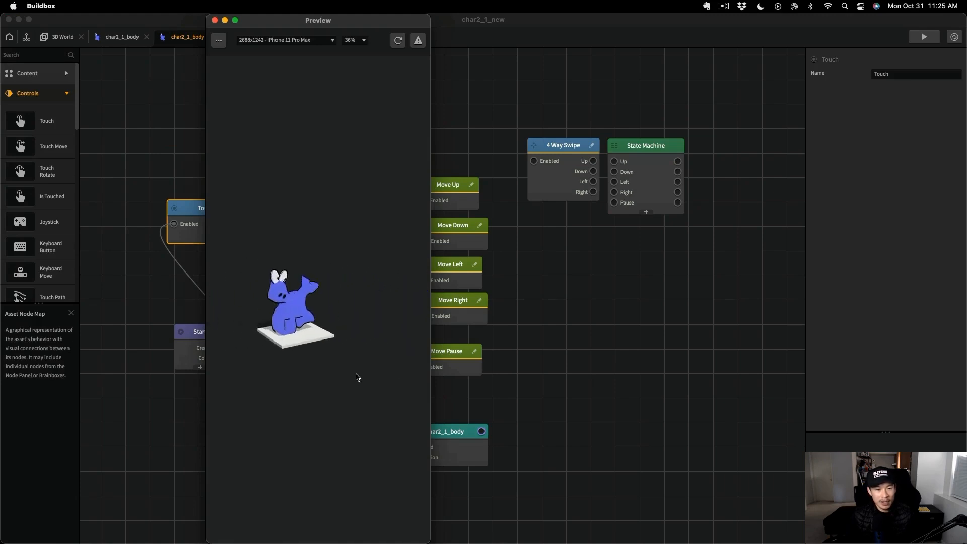
# Step: Browse the project templates and open Lock Star
pyautogui.click(72, 6)
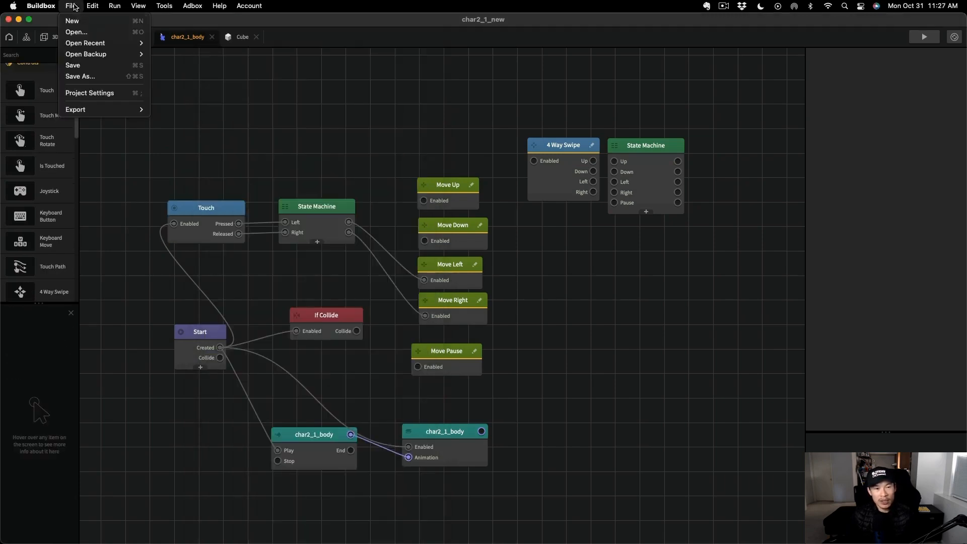
pyautogui.click(81, 21)
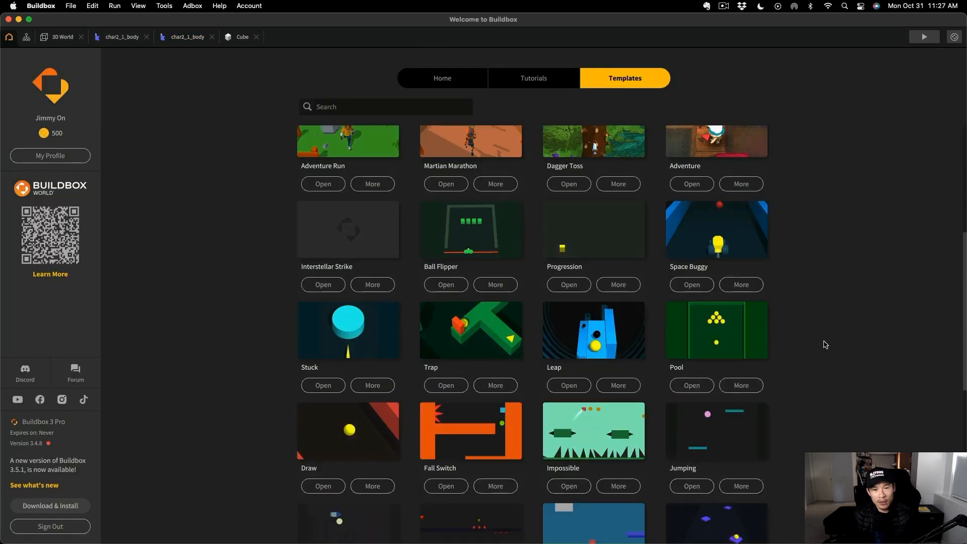
pyautogui.scroll(-10, 826, 345)
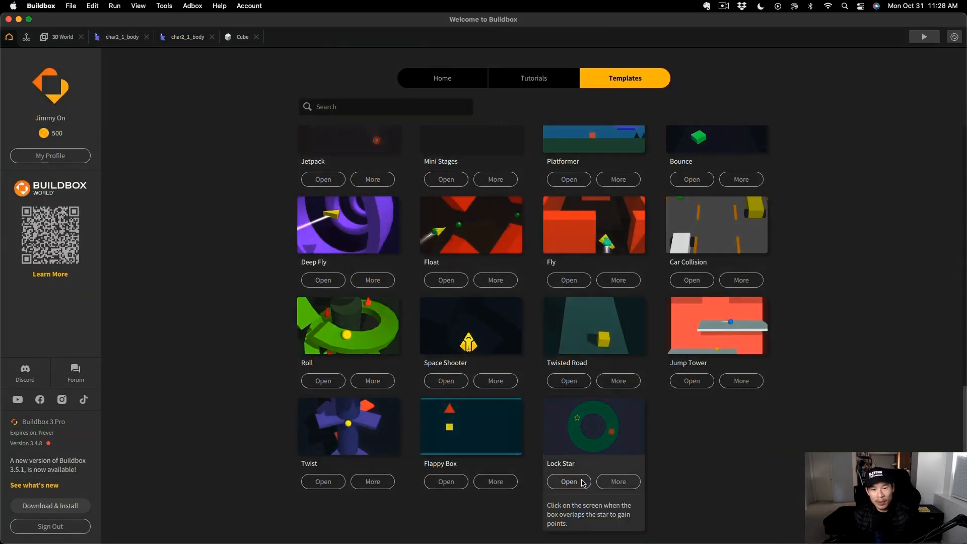
pyautogui.click(582, 482)
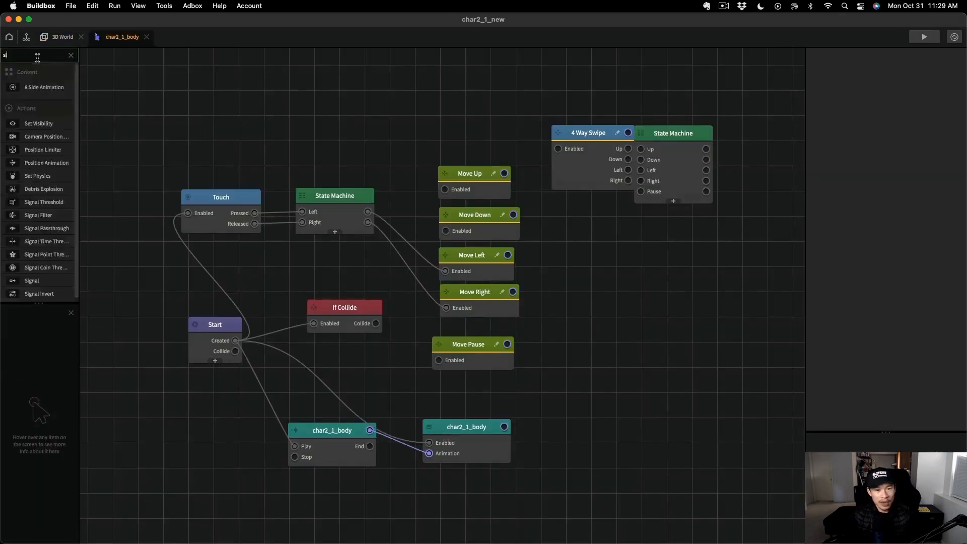
# Step: Add a Signal Invert node below the Touch and State Machine nodes in the character's node map
pyautogui.moveTo(39, 178); pyautogui.dragTo(283, 284)
pyautogui.click(282, 224)
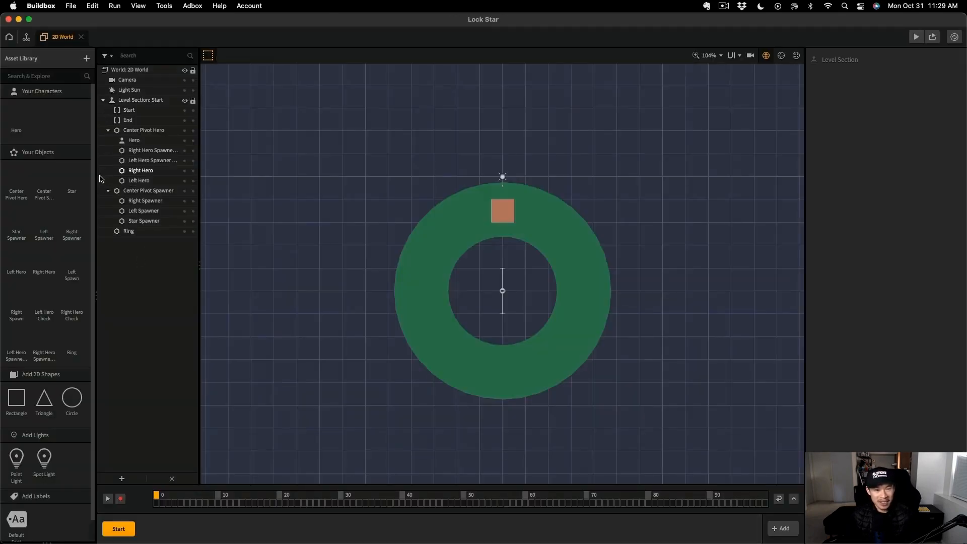
# Step: Open the Hero character's node map in the Lock Star project
pyautogui.doubleClick(16, 115)
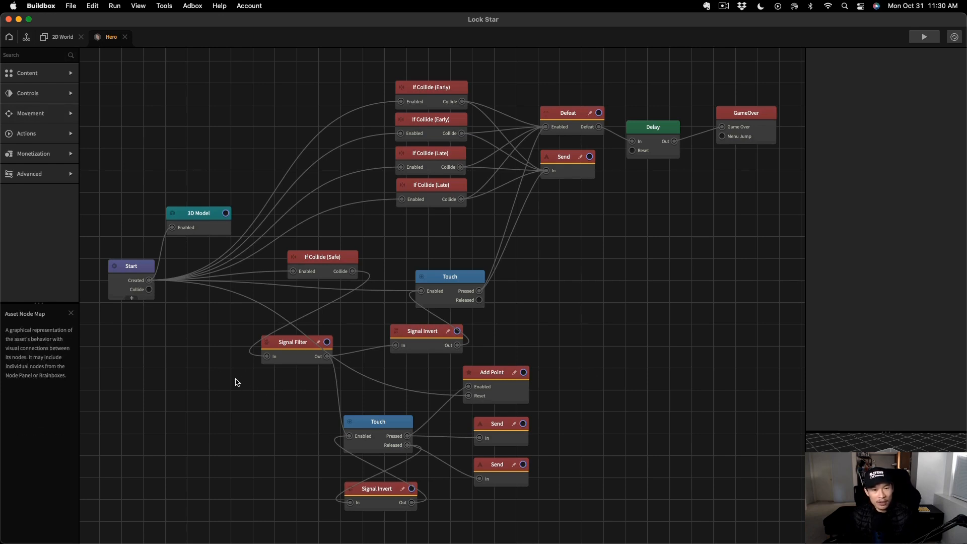
# Step: Move the Signal Filter and Signal Invert nodes apart in the Hero's node map to trace their wiring
pyautogui.moveTo(302, 354); pyautogui.dragTo(264, 360)
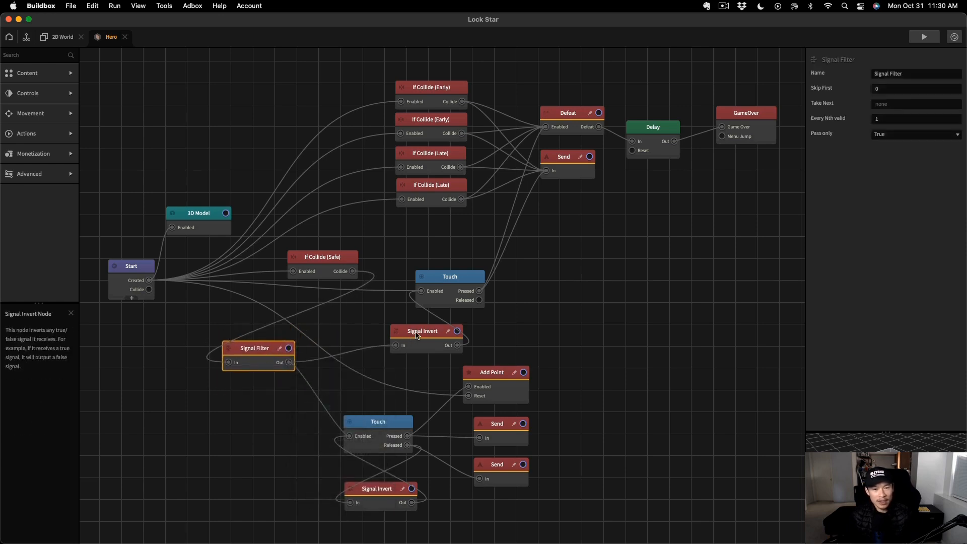
pyautogui.moveTo(418, 332); pyautogui.dragTo(362, 330)
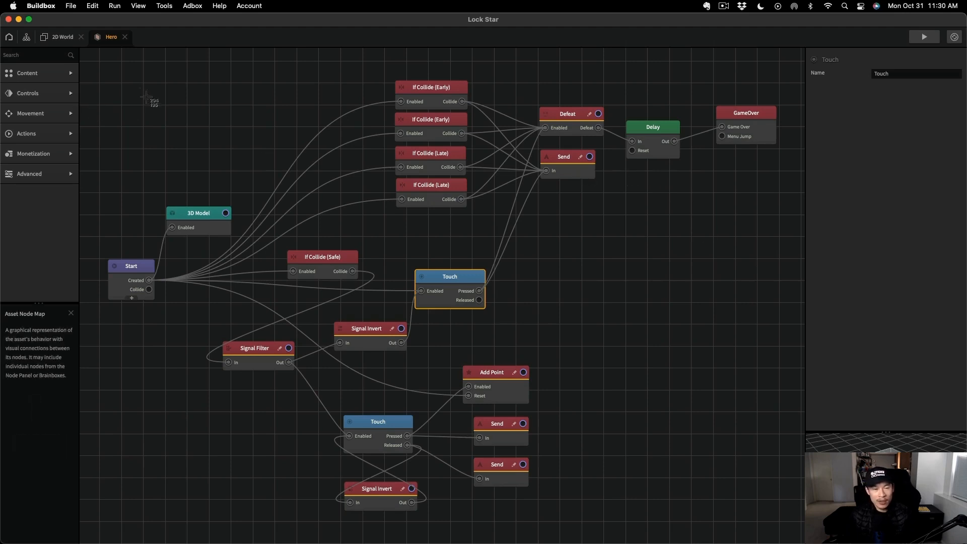
pyautogui.moveTo(88, 55); pyautogui.dragTo(883, 534)
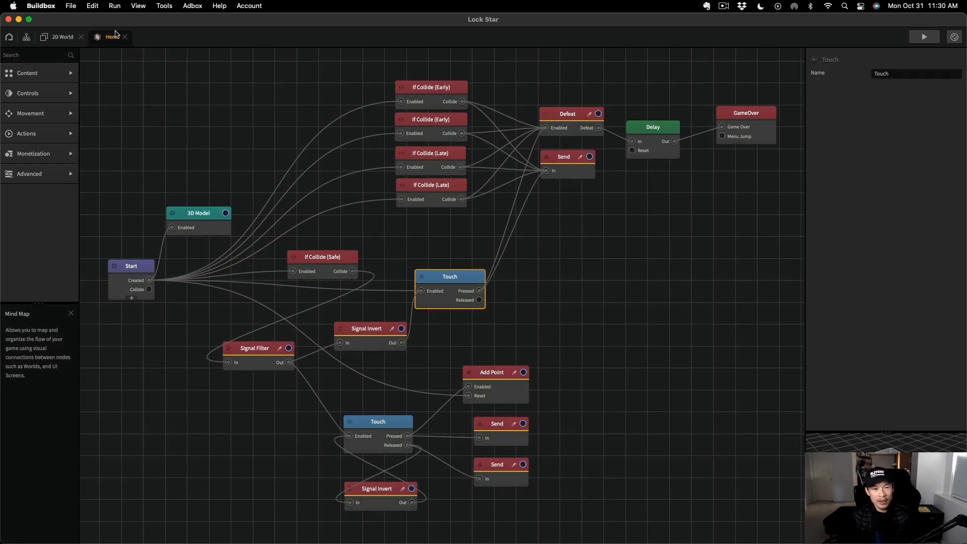
# Step: Try a Signal Invert node in the character's node map, fed by Touch's Released output and feeding Touch's Enabled input
pyautogui.moveTo(39, 179); pyautogui.dragTo(311, 214)
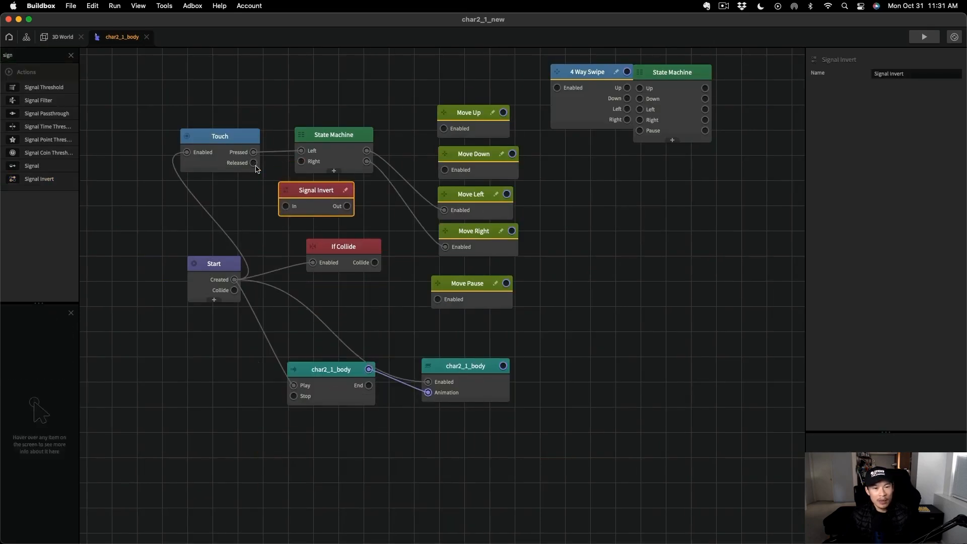
pyautogui.moveTo(253, 163); pyautogui.dragTo(285, 206)
pyautogui.moveTo(347, 206); pyautogui.dragTo(187, 153)
pyautogui.moveTo(312, 190); pyautogui.dragTo(306, 199)
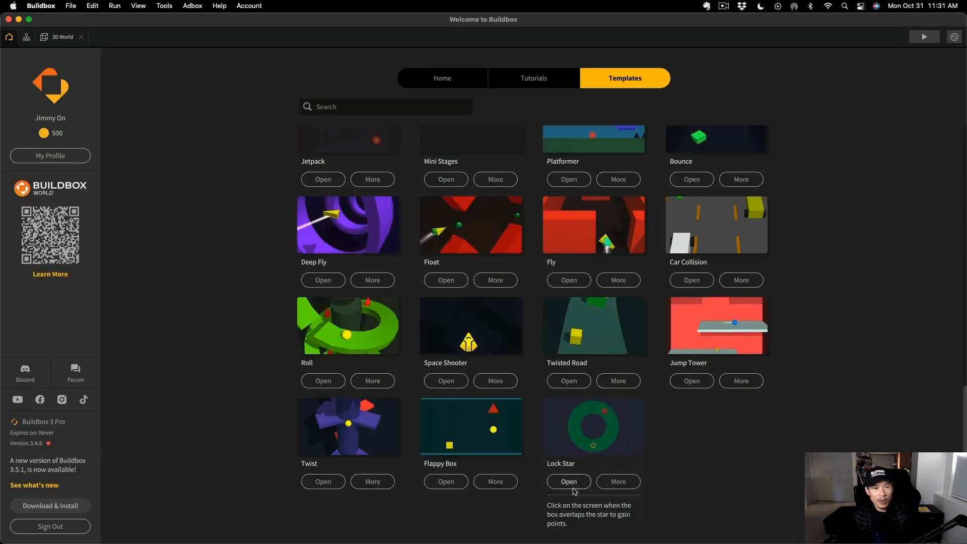
# Step: Reopen the Lock Star template and examine the Switch and Rotate nodes in Center Pivot Hero's node map
pyautogui.click(570, 485)
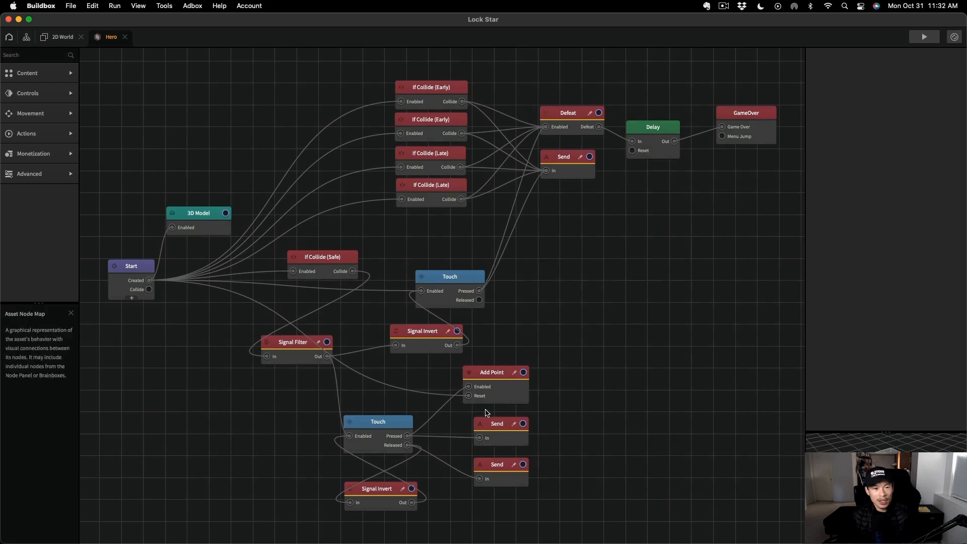
pyautogui.click(488, 424)
pyautogui.click(59, 36)
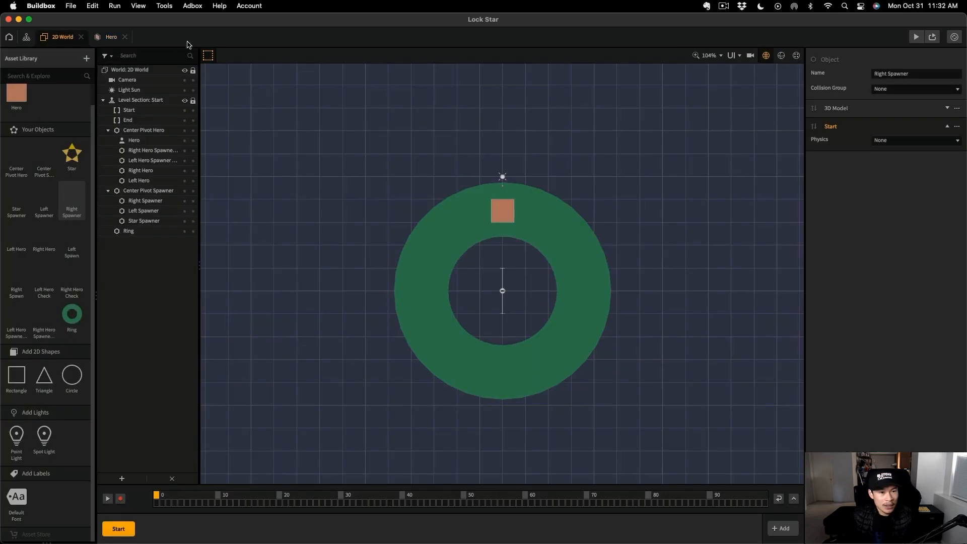
pyautogui.doubleClick(21, 165)
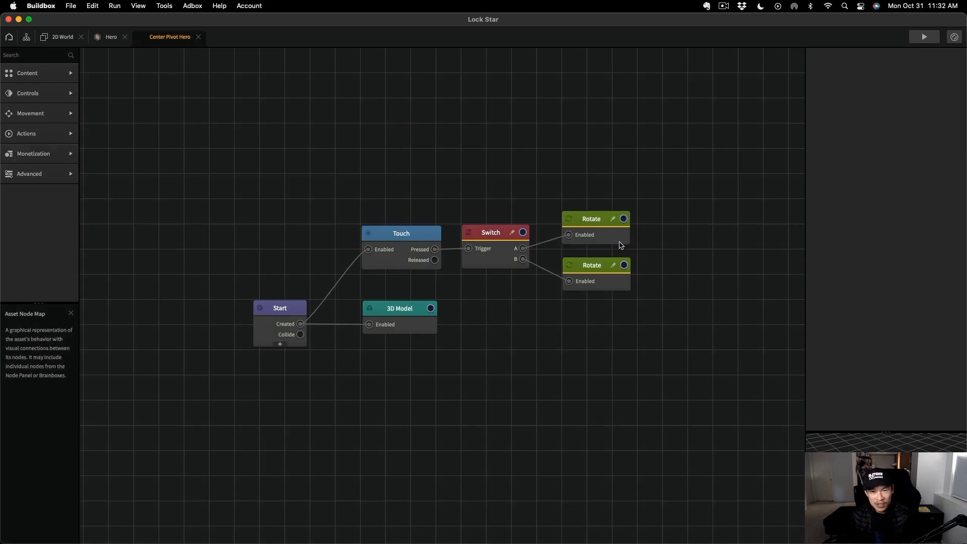
pyautogui.click(602, 224)
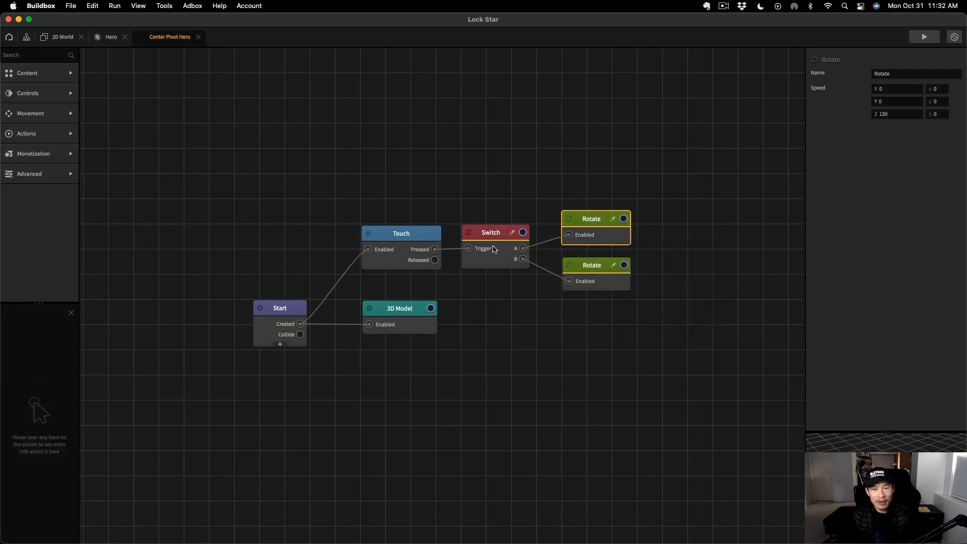
pyautogui.click(496, 241)
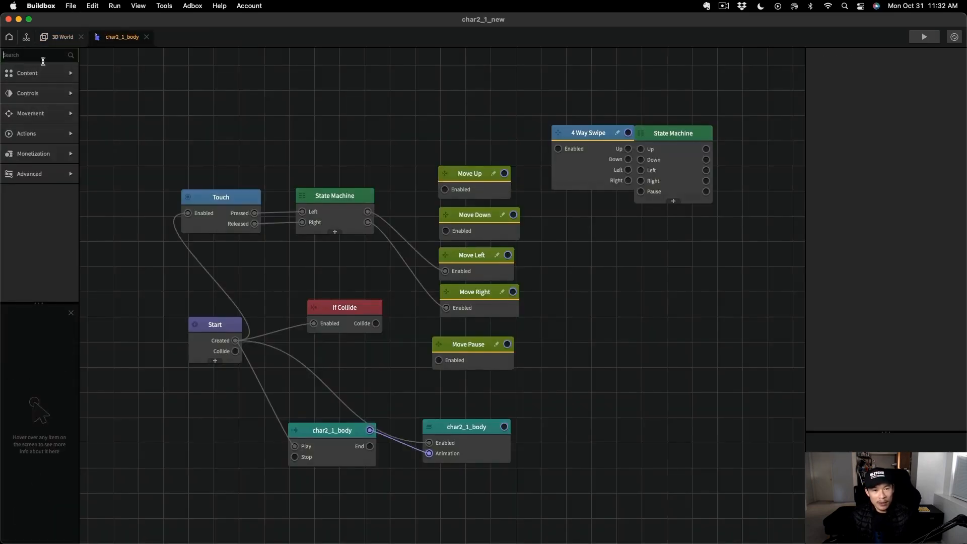
# Step: Add a Switch node to the character's node map and wire it between Touch's Pressed output and the State Machine's Left and Right inputs
pyautogui.write('switc')
pyautogui.moveTo(12, 94); pyautogui.dragTo(307, 114)
pyautogui.click(303, 222)
pyautogui.click(302, 212)
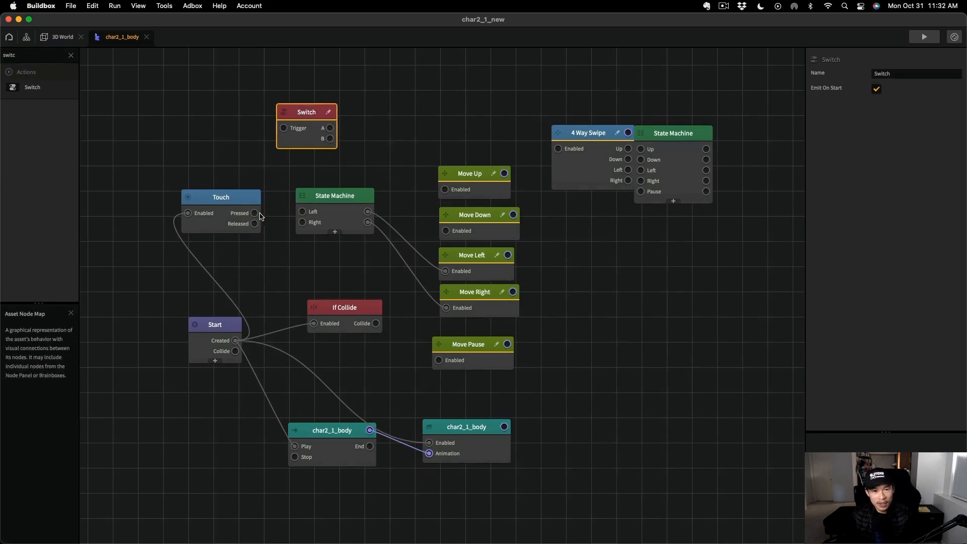
pyautogui.moveTo(254, 213); pyautogui.dragTo(284, 128)
pyautogui.click(334, 127)
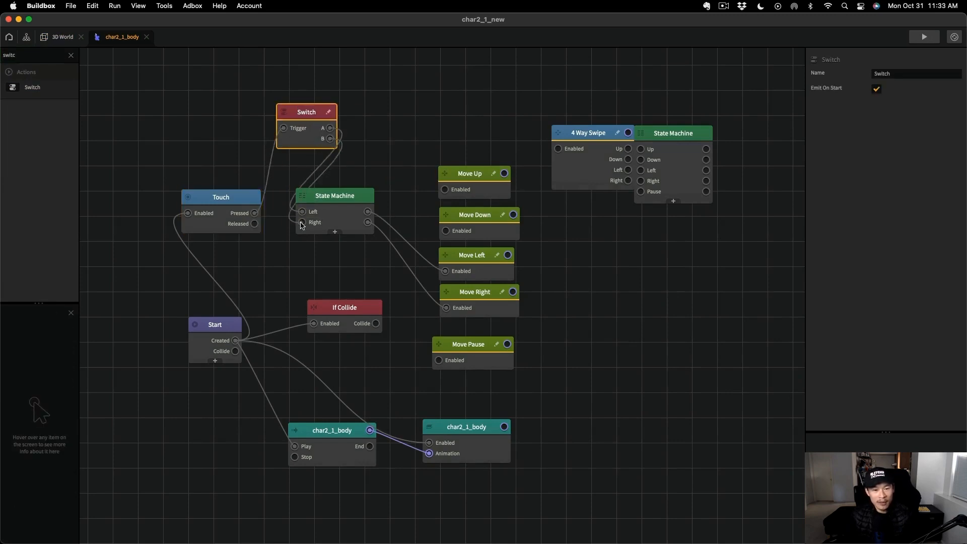
pyautogui.moveTo(221, 197); pyautogui.dragTo(164, 187)
# Step: Preview the game and test the character's touch-controlled direction switching
pyautogui.press('super+r')
pyautogui.click(335, 430)
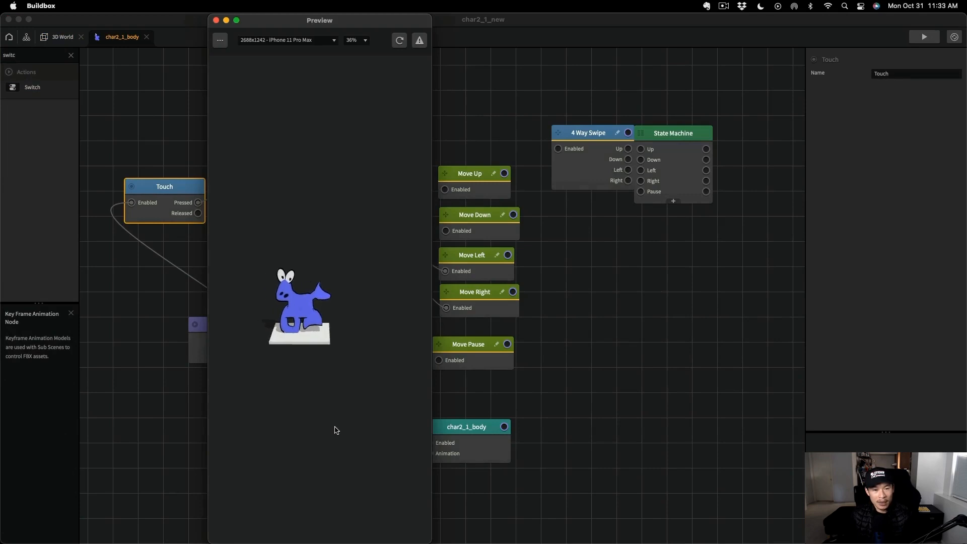
pyautogui.click(334, 432)
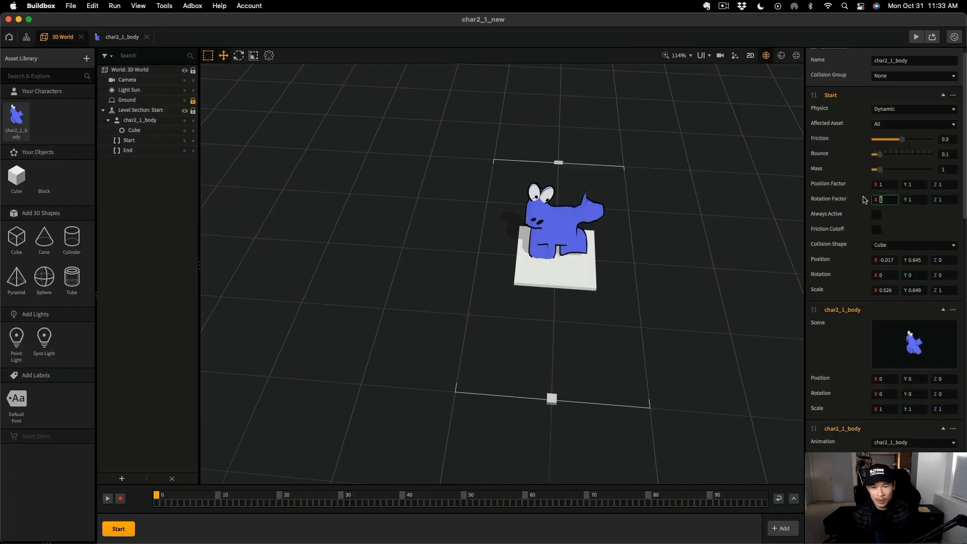
# Step: Set the character's Rotation Factor to 0 on X, Y and Z and preview the game
pyautogui.moveTo(866, 201)
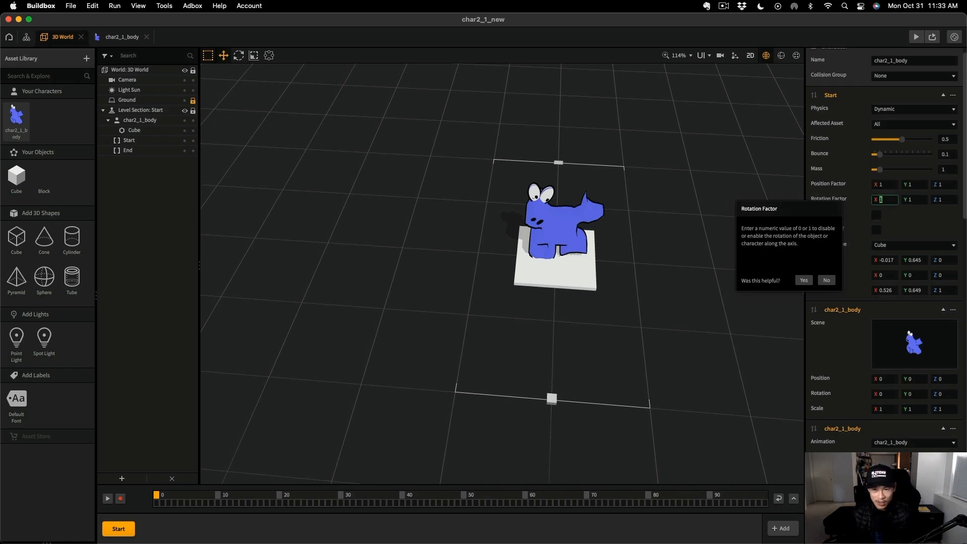
pyautogui.write('0')
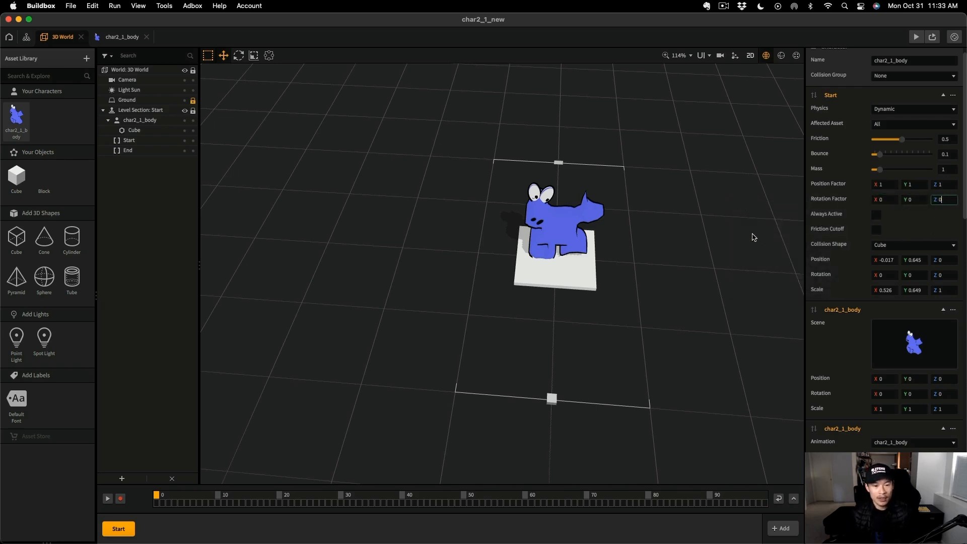
pyautogui.click(915, 36)
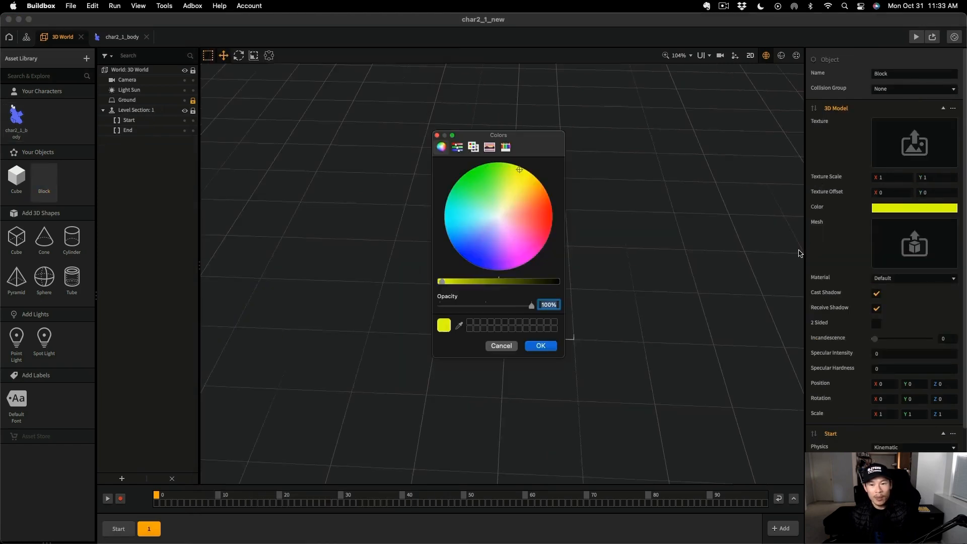
# Step: Colour the Block object orange-red and assign it the Cone mesh
pyautogui.click(541, 207)
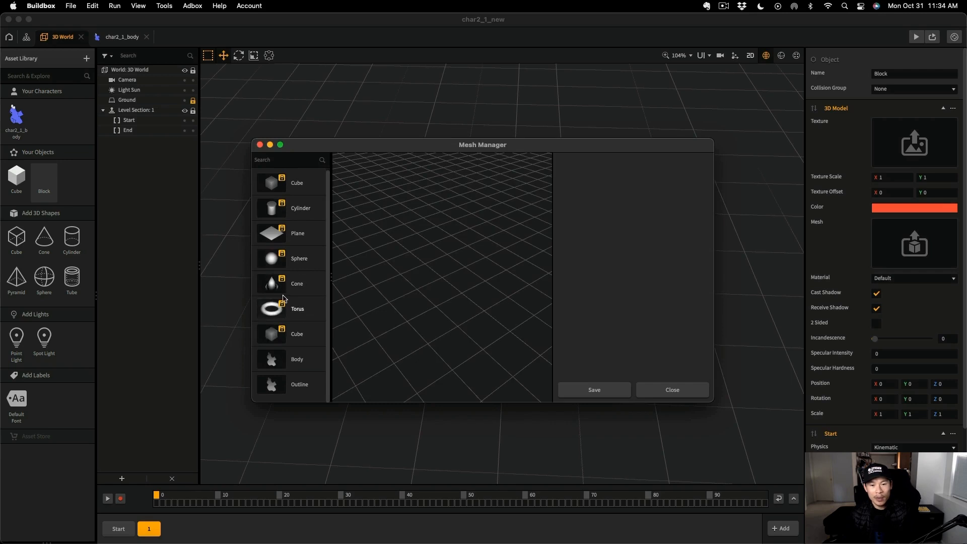
pyautogui.click(280, 292)
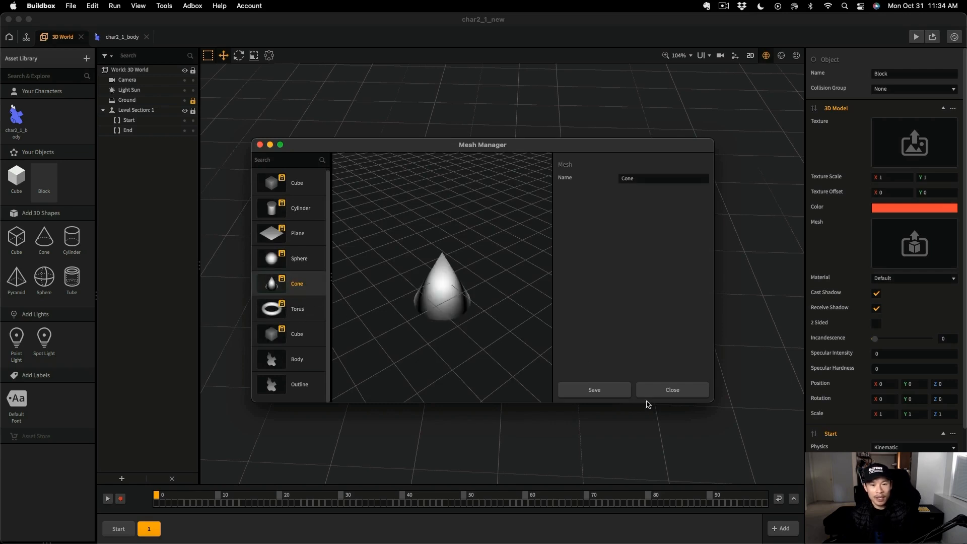
pyautogui.click(601, 396)
# Step: Position the Block cone in level section 1 and duplicate the section twice, shifting the cone sideways in each copy
pyautogui.moveTo(512, 245); pyautogui.dragTo(603, 257)
pyautogui.click(150, 530)
pyautogui.press('super+d')
pyautogui.click(454, 241)
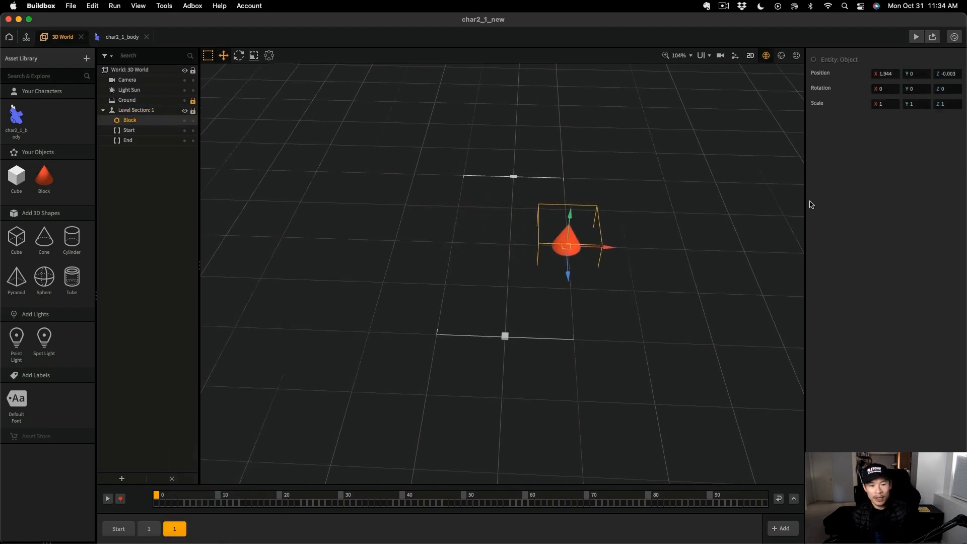
pyautogui.press('super+d')
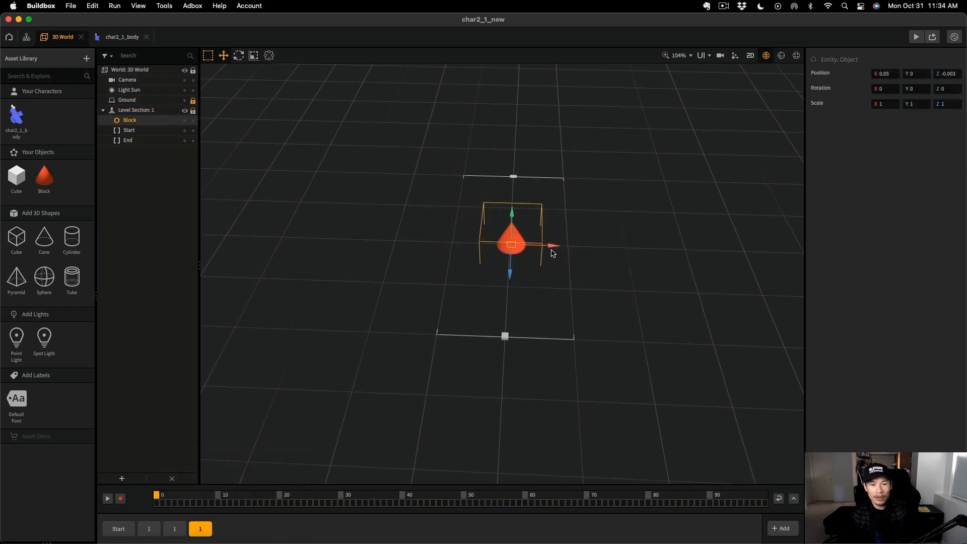
# Step: Rename the two duplicated level sections as 2 and 3
pyautogui.click(175, 529)
pyautogui.moveTo(887, 75); pyautogui.dragTo(859, 71)
pyautogui.write('2')
pyautogui.press('Tab')
pyautogui.click(200, 529)
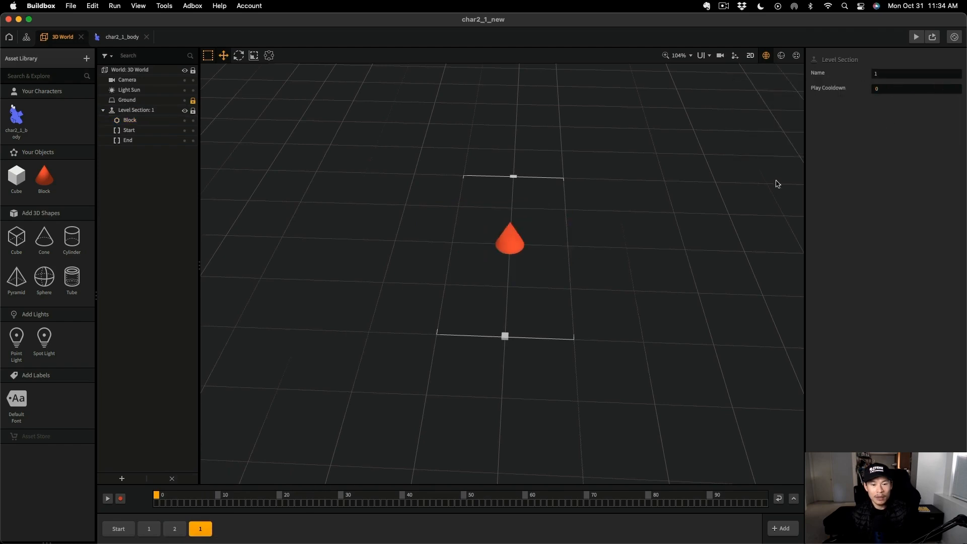
# Step: Assign the Block to an Enemy collision group and set the character's If Collide node to affect Enemy
pyautogui.click(53, 181)
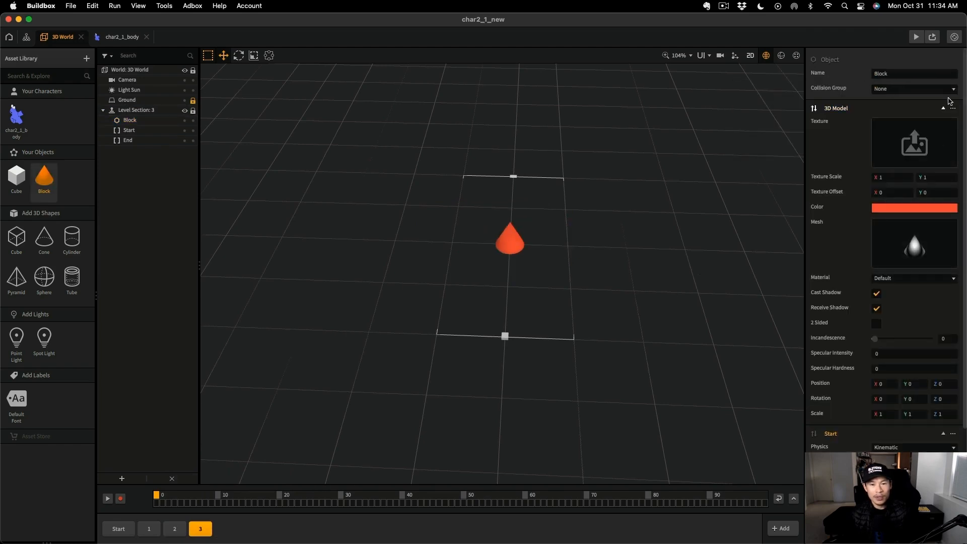
pyautogui.click(902, 89)
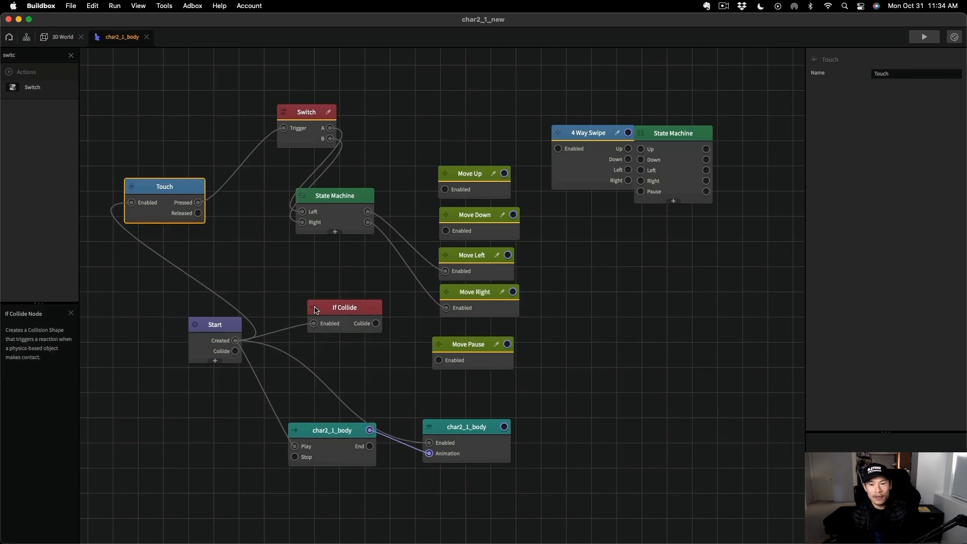
pyautogui.moveTo(316, 311); pyautogui.dragTo(293, 337)
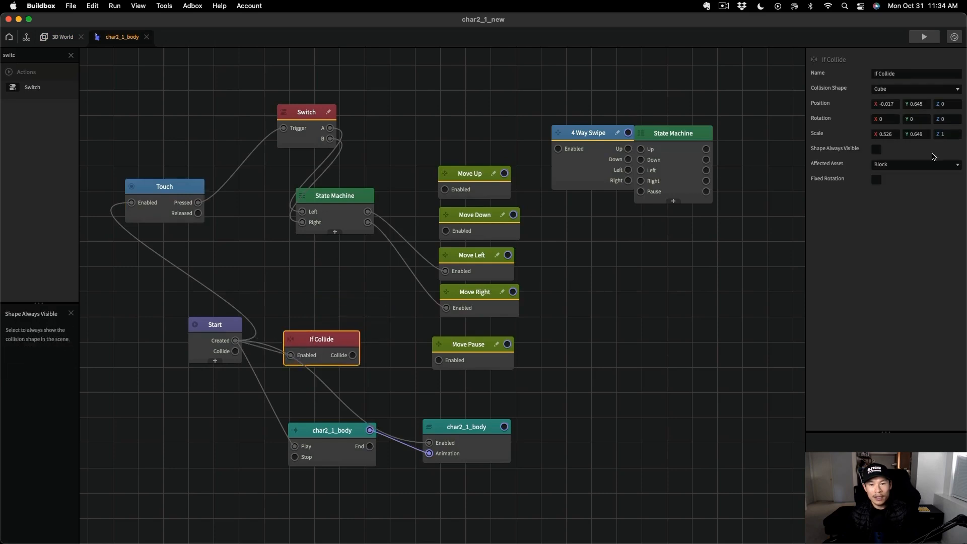
pyautogui.click(916, 164)
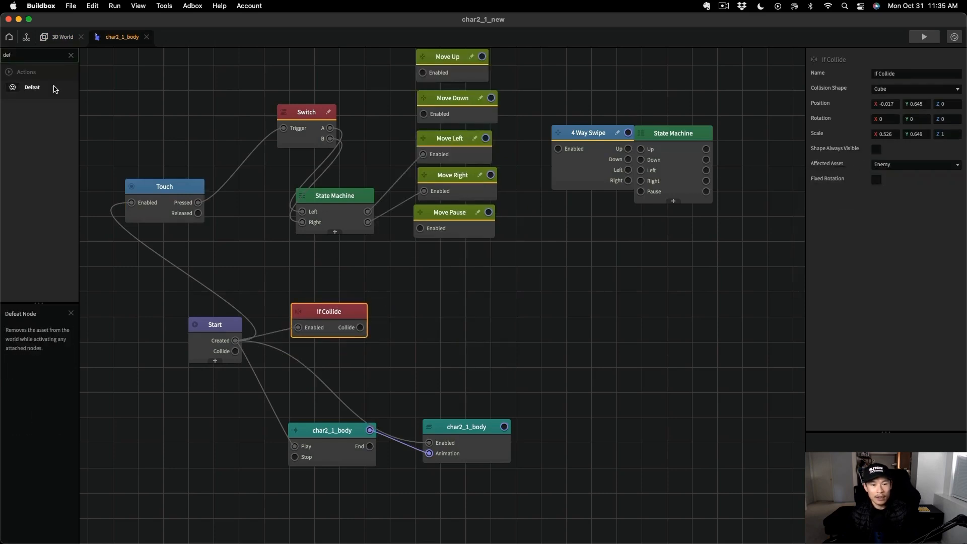
# Step: Add a Defeat node beside If Collide and connect If Collide's Collide output to its Enabled input
pyautogui.moveTo(32, 87); pyautogui.dragTo(461, 312)
pyautogui.moveTo(361, 327); pyautogui.dragTo(431, 326)
pyautogui.moveTo(468, 311); pyautogui.dragTo(420, 309)
# Step: Add a Debris Explosion node and connect the Defeat node's output to its Explode input
pyautogui.doubleClick(31, 56)
pyautogui.write('ex')
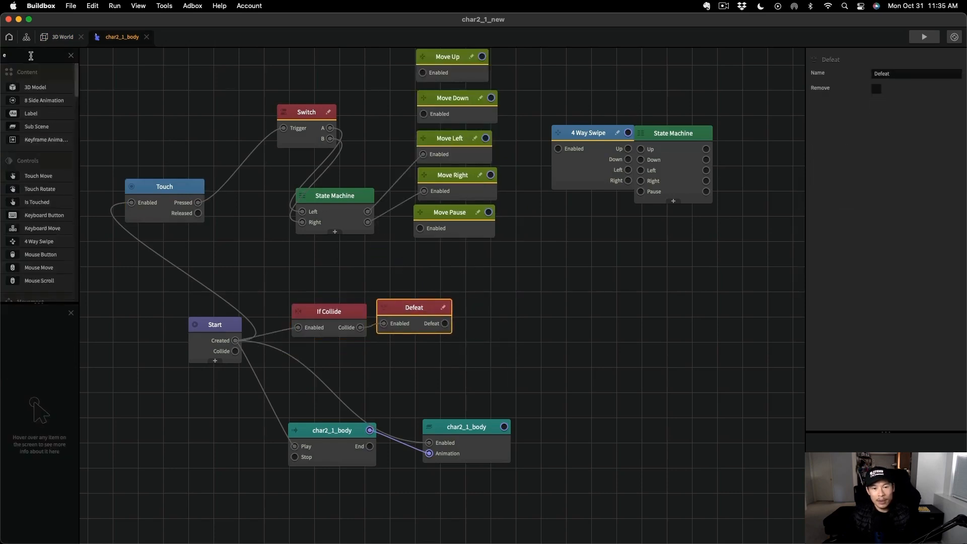
pyautogui.moveTo(49, 101); pyautogui.dragTo(550, 311)
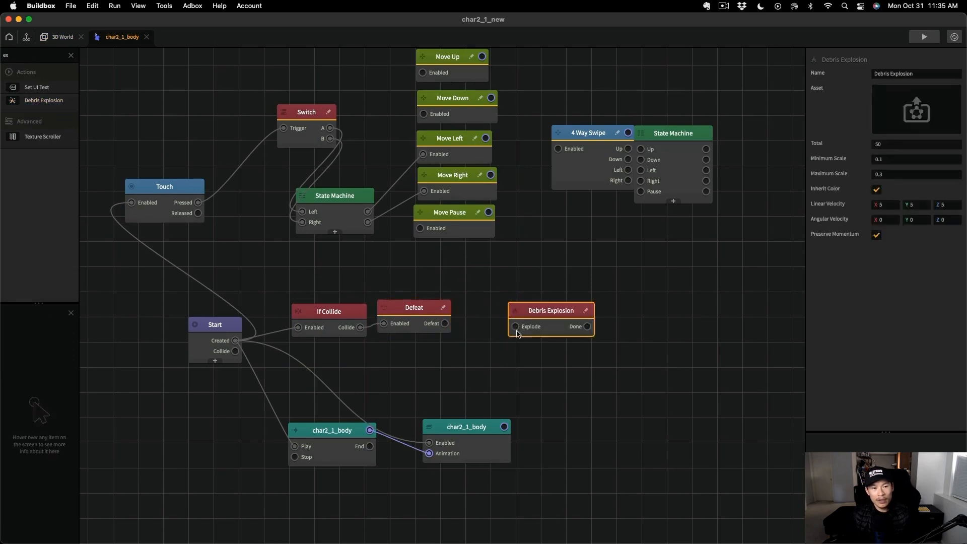
pyautogui.moveTo(445, 324); pyautogui.dragTo(516, 327)
pyautogui.moveTo(539, 315); pyautogui.dragTo(498, 301)
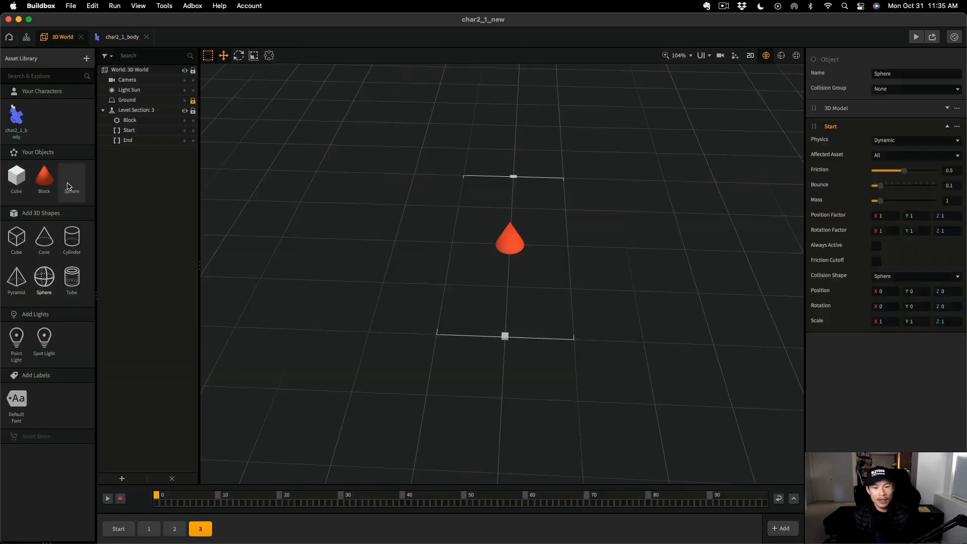
# Step: Rename the sphere object as Debris and give it the blue colour sampled from the character's thumbnail
pyautogui.write('s')
pyautogui.click(867, 108)
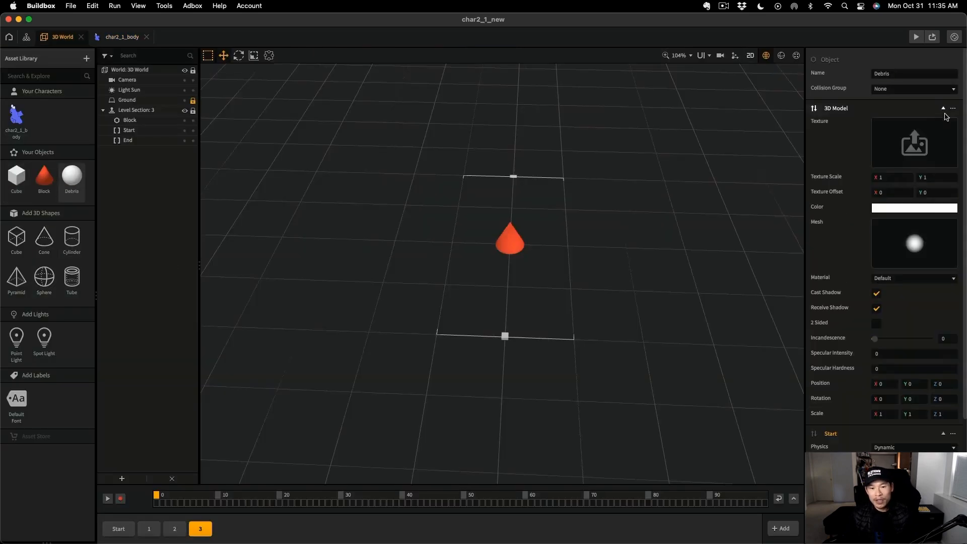
pyautogui.click(930, 208)
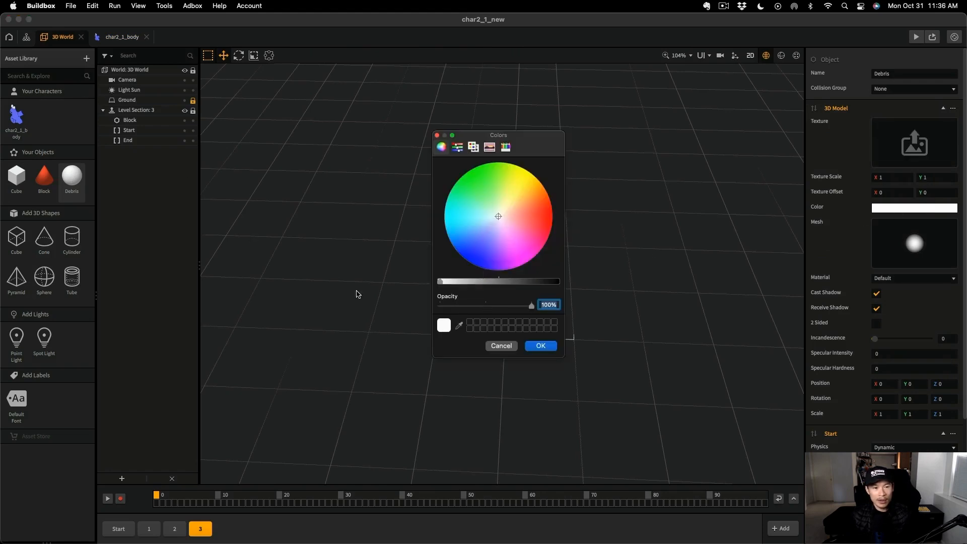
pyautogui.click(459, 327)
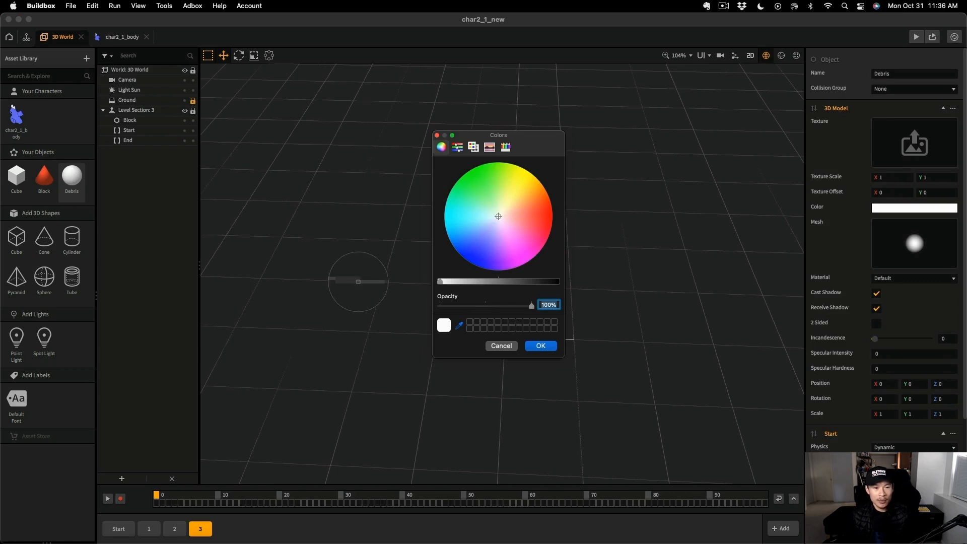
pyautogui.click(22, 120)
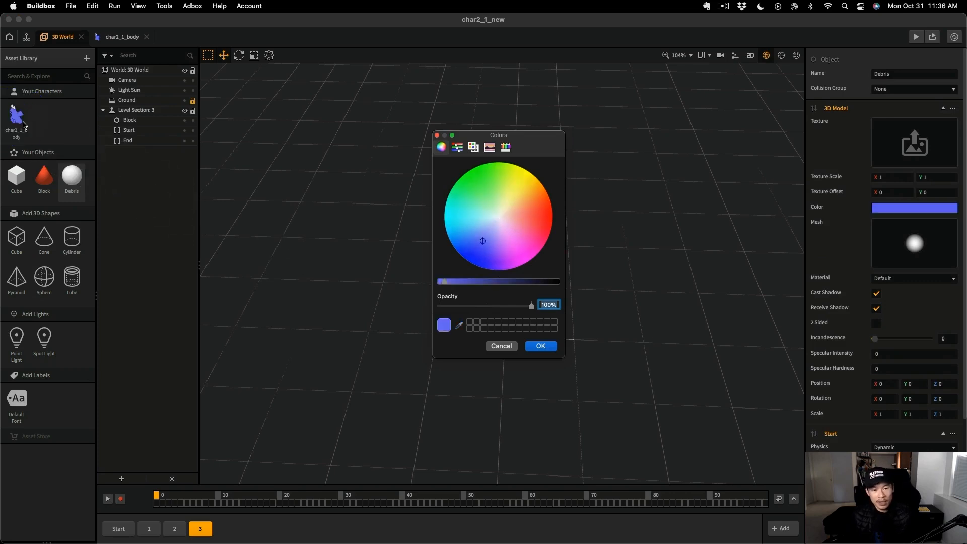
pyautogui.click(541, 346)
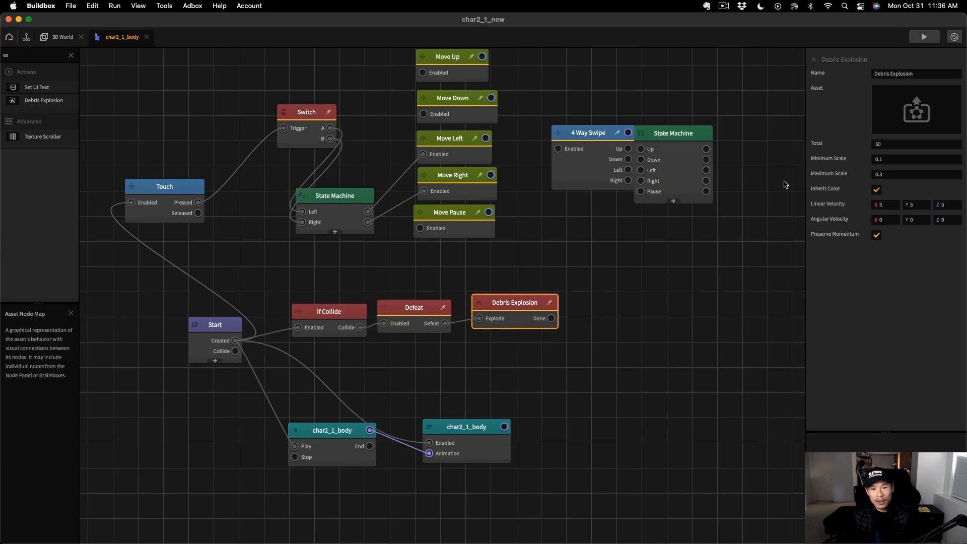
# Step: Assign the Debris object as the asset of the Debris Explosion node
pyautogui.click(952, 92)
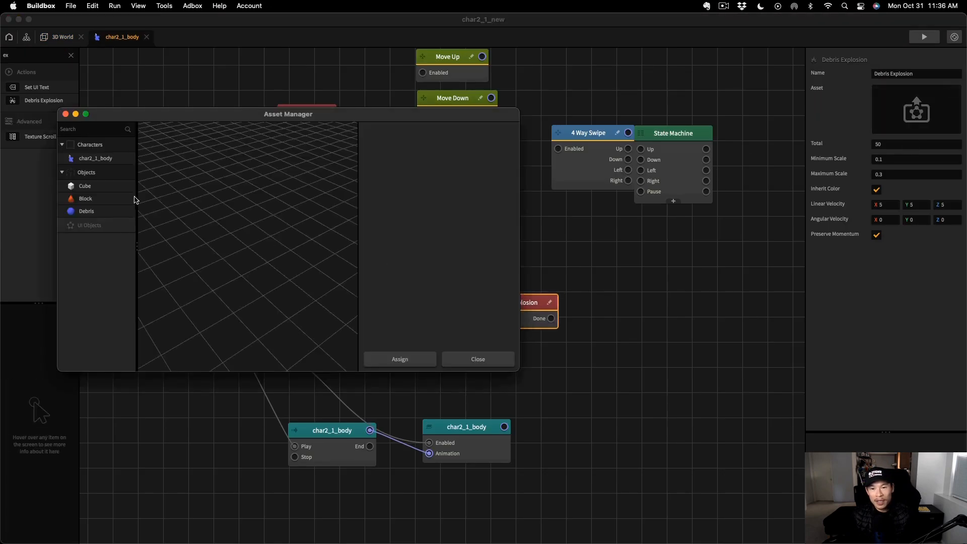
pyautogui.click(111, 212)
pyautogui.scroll(-5, 418, 302)
pyautogui.click(403, 359)
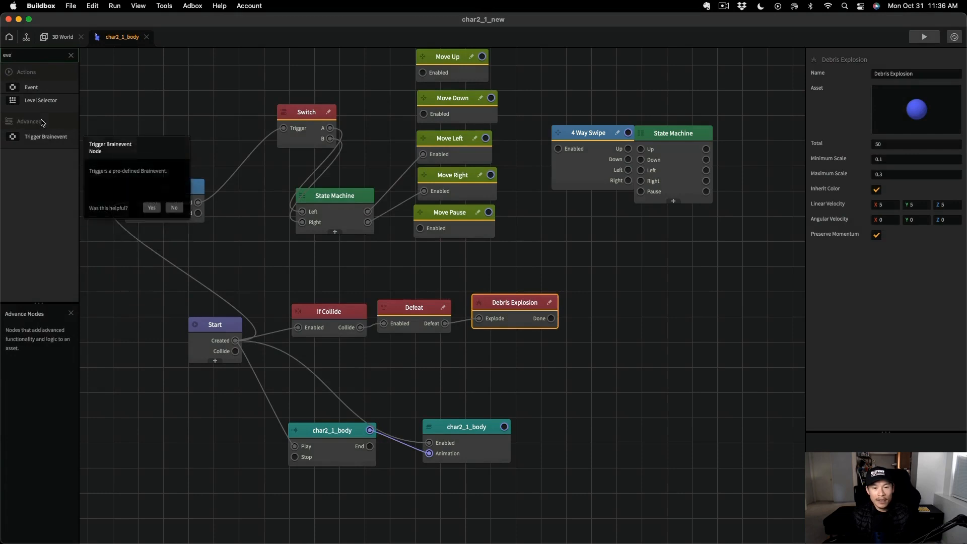
# Step: Connect Defeat to a new Event node's Game Over input and add an Event Observer named Game Over to the UI Screen
pyautogui.moveTo(31, 87); pyautogui.dragTo(502, 347)
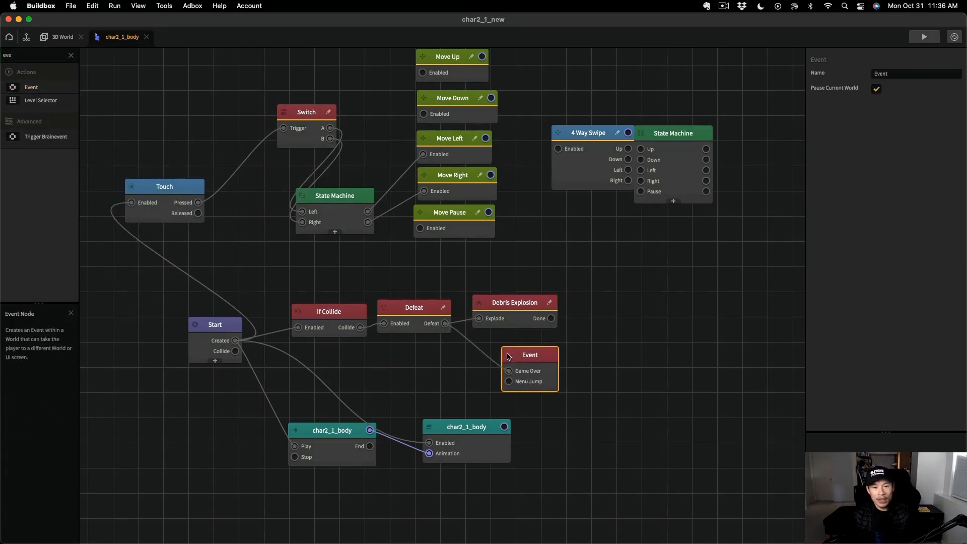
pyautogui.write('eve')
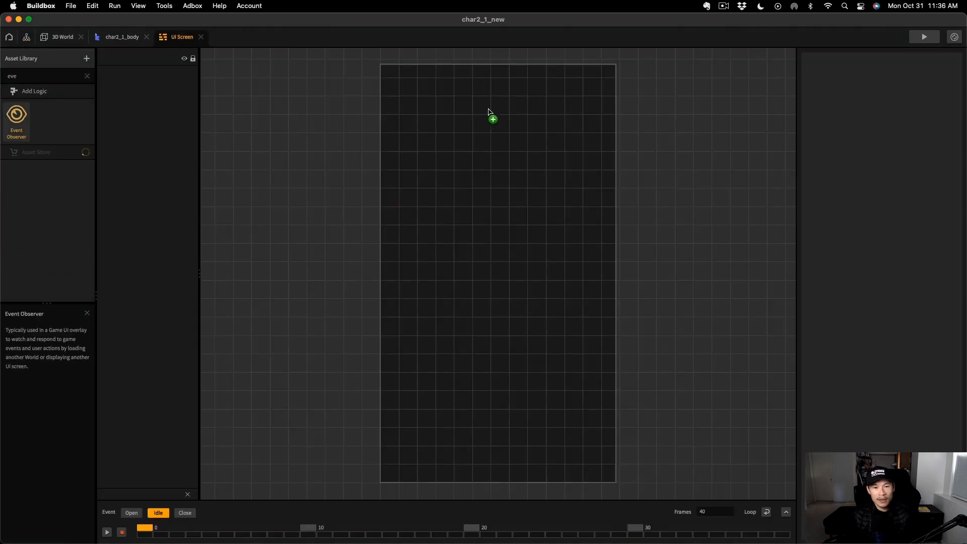
pyautogui.moveTo(488, 111); pyautogui.dragTo(510, 104)
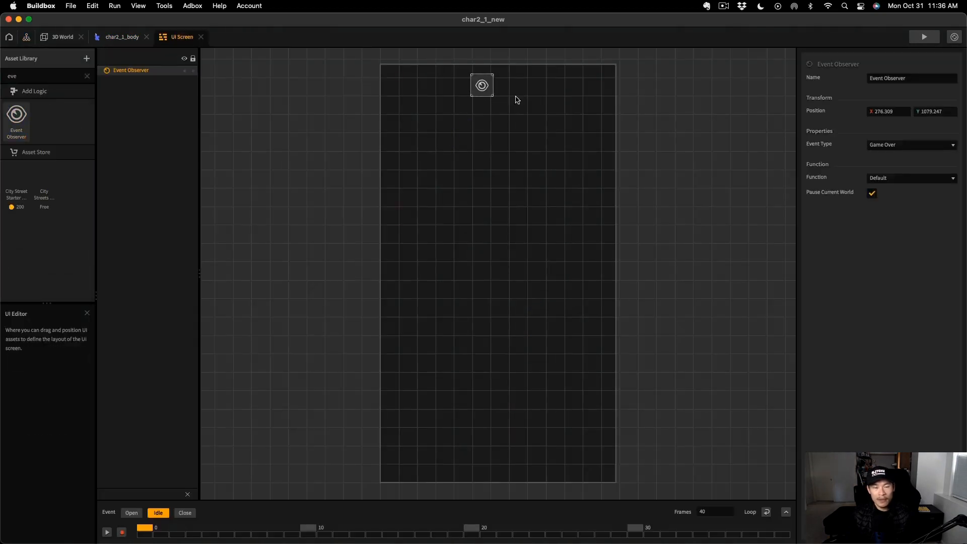
pyautogui.write('Ga')
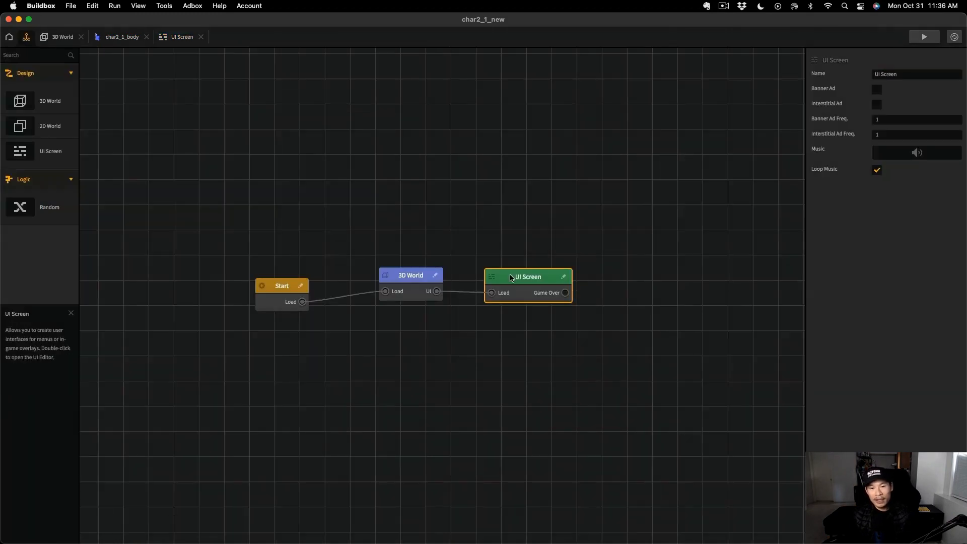
# Step: Add a second UI screen linked from the first one's Game Over output and rename it Game Over
pyautogui.rightClick(601, 292)
pyautogui.click(650, 328)
pyautogui.moveTo(636, 303); pyautogui.dragTo(588, 295)
pyautogui.moveTo(904, 75); pyautogui.dragTo(836, 78)
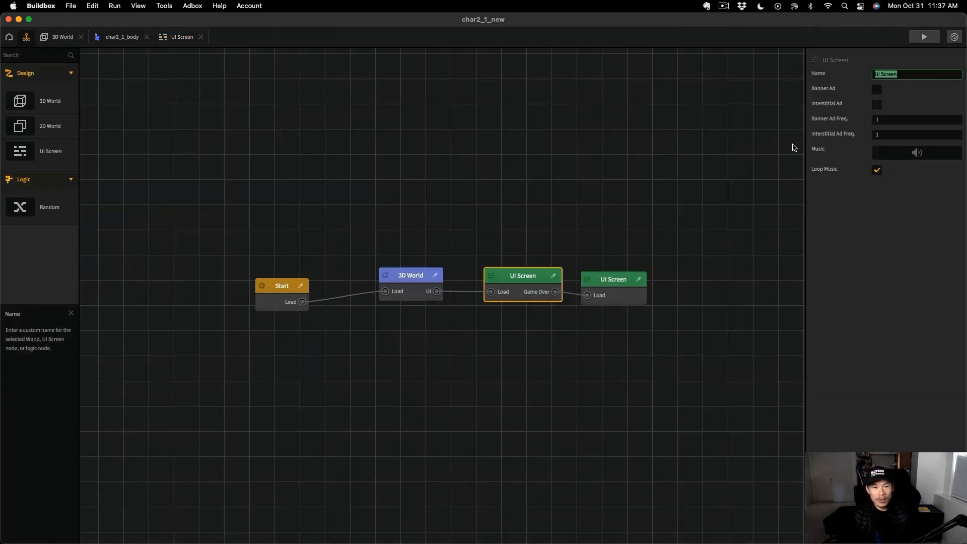
pyautogui.click(615, 282)
pyautogui.moveTo(904, 76); pyautogui.dragTo(840, 78)
pyautogui.write('Game')
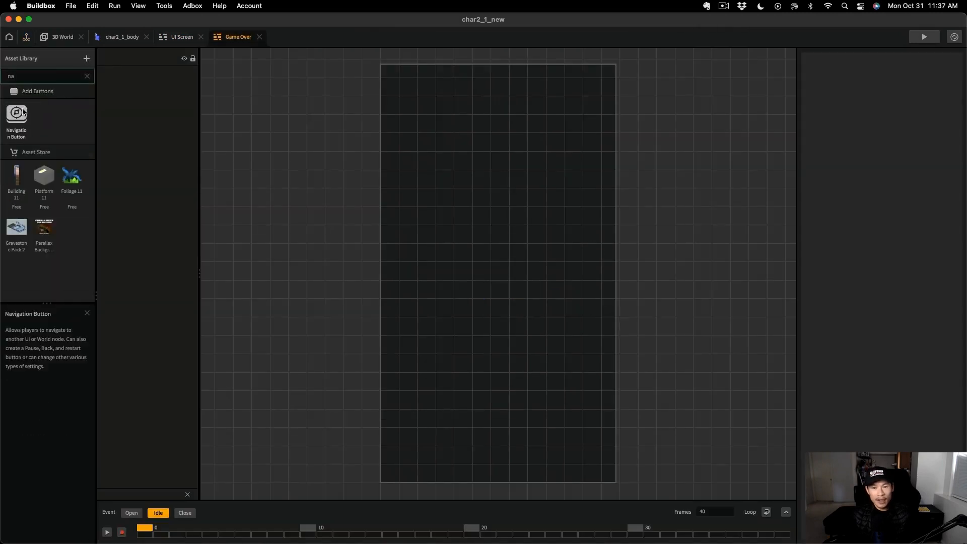
# Step: Add a Navigation Button to the lower middle of the Game Over screen and set its function to Restart
pyautogui.moveTo(16, 115); pyautogui.dragTo(508, 356)
pyautogui.click(910, 395)
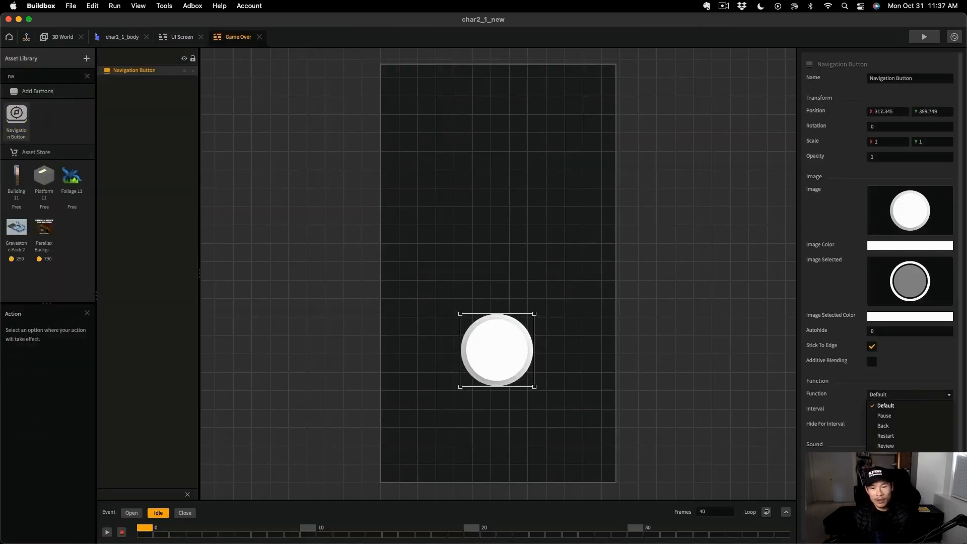
pyautogui.click(909, 435)
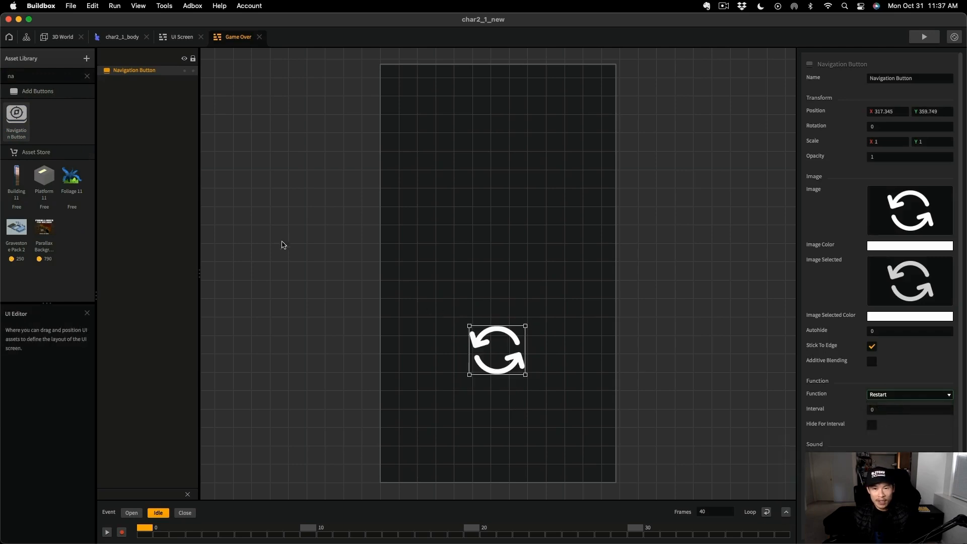
# Step: Try a Move node on the character, enabled by Start's Created output with Z speed -5, and preview the game
pyautogui.click(64, 35)
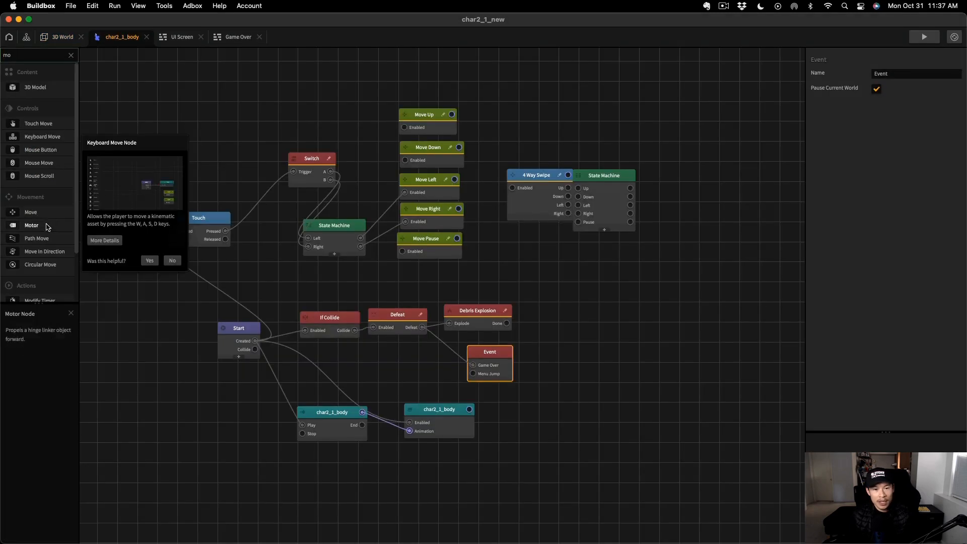
pyautogui.moveTo(30, 212); pyautogui.dragTo(288, 283)
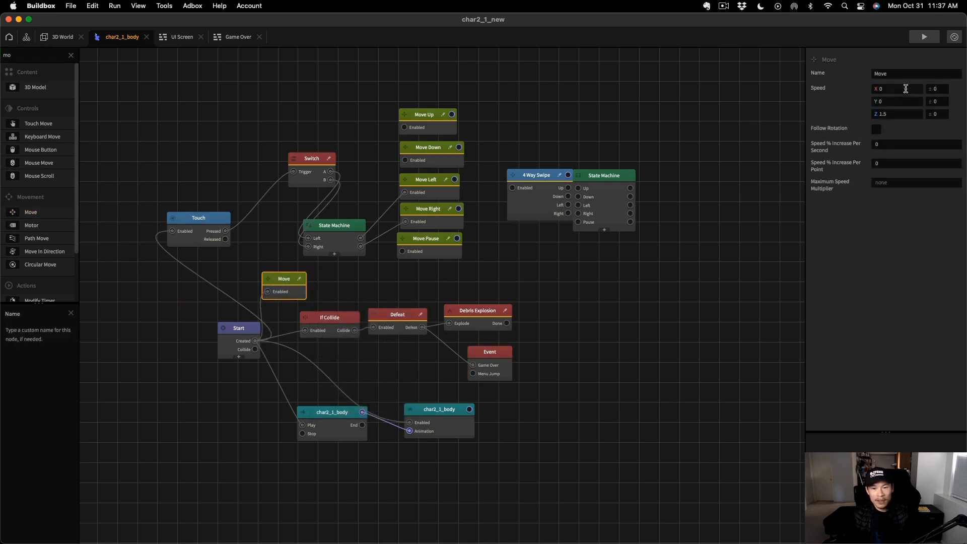
pyautogui.moveTo(893, 115); pyautogui.dragTo(875, 116)
pyautogui.write('-5')
pyautogui.click(924, 37)
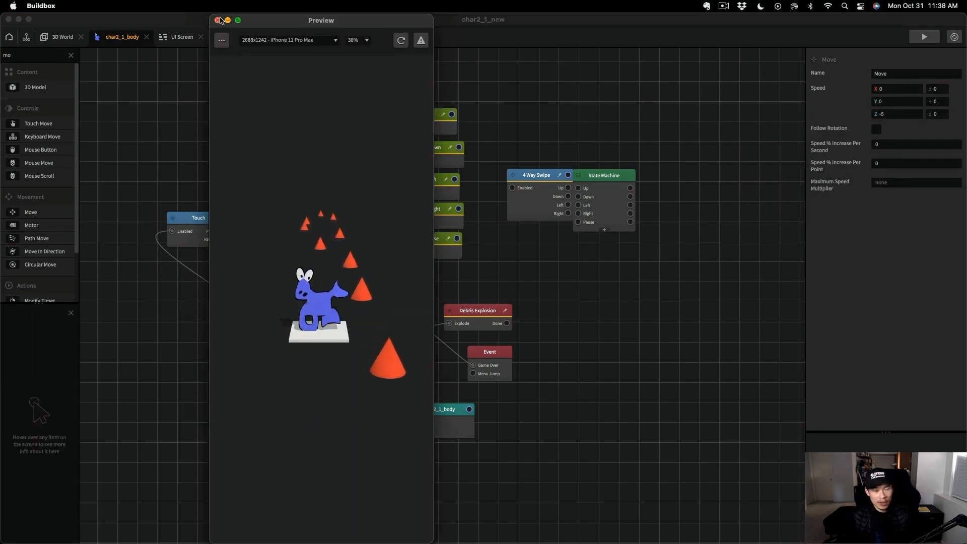
pyautogui.click(217, 21)
# Step: Try a Path Move node enabled by Start's Created output and delete it together with the Move node
pyautogui.moveTo(36, 239); pyautogui.dragTo(242, 275)
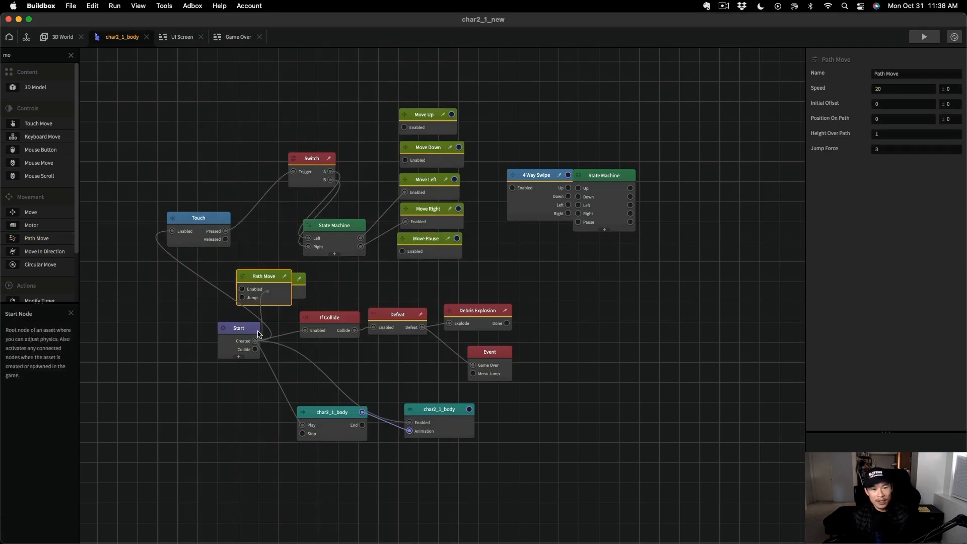
pyautogui.moveTo(255, 341); pyautogui.dragTo(234, 266)
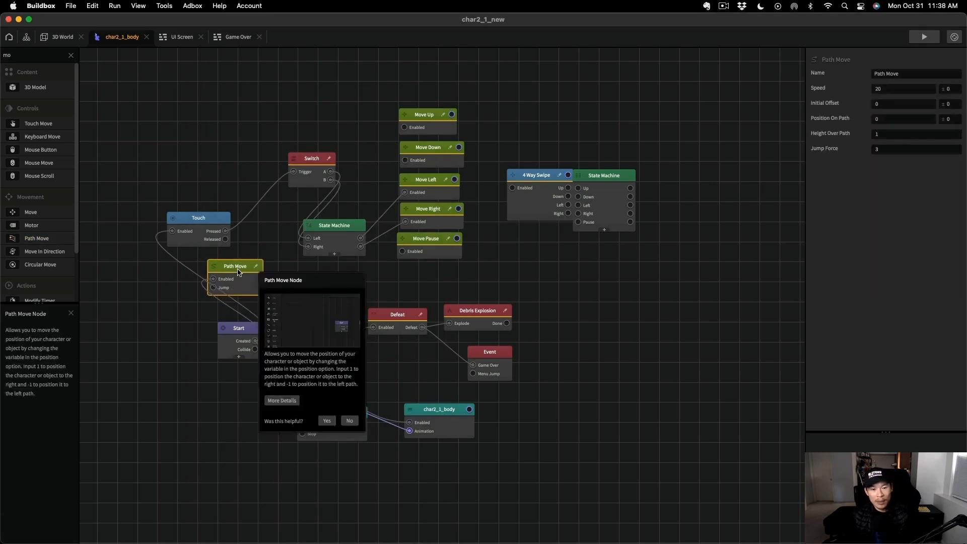
pyautogui.click(286, 286)
pyautogui.press('BackSpace')
# Step: Try a Move In Direction node with its Input connected to Start's Created output, and undo it
pyautogui.moveTo(44, 252); pyautogui.dragTo(268, 284)
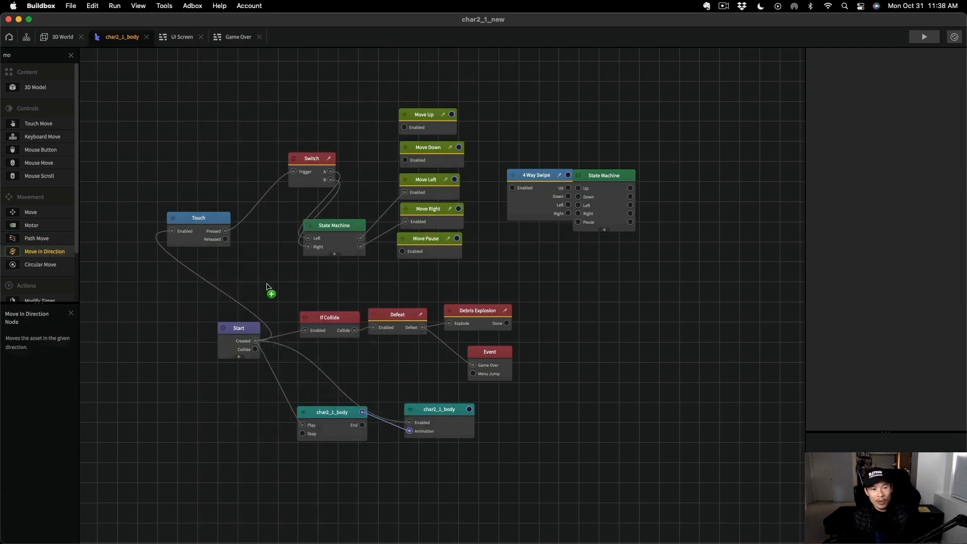
pyautogui.moveTo(256, 341); pyautogui.dragTo(297, 274)
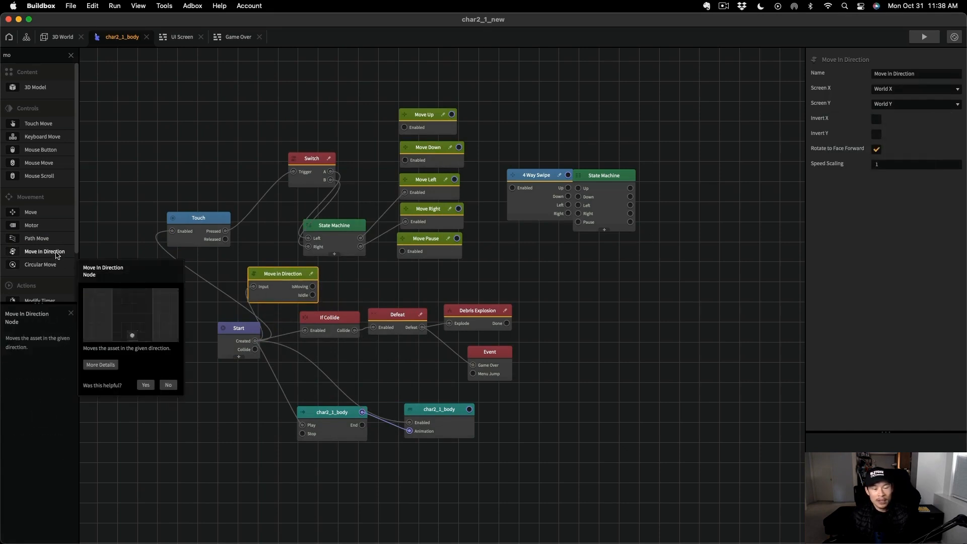
pyautogui.press('super+z')
# Step: Try enabling a fresh Path Move node from Start's Created output and test the game, including the restart button
pyautogui.click(256, 341)
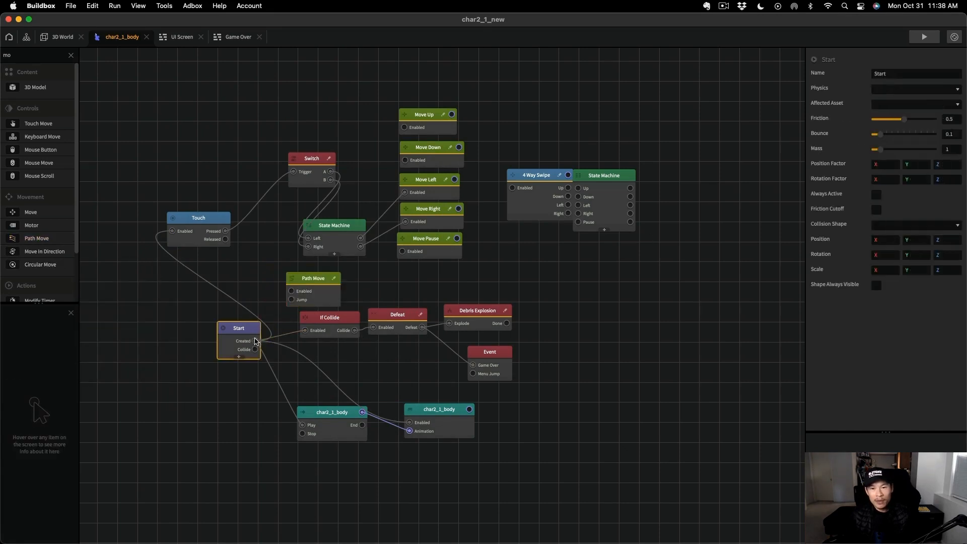
pyautogui.click(302, 289)
pyautogui.press('super+p')
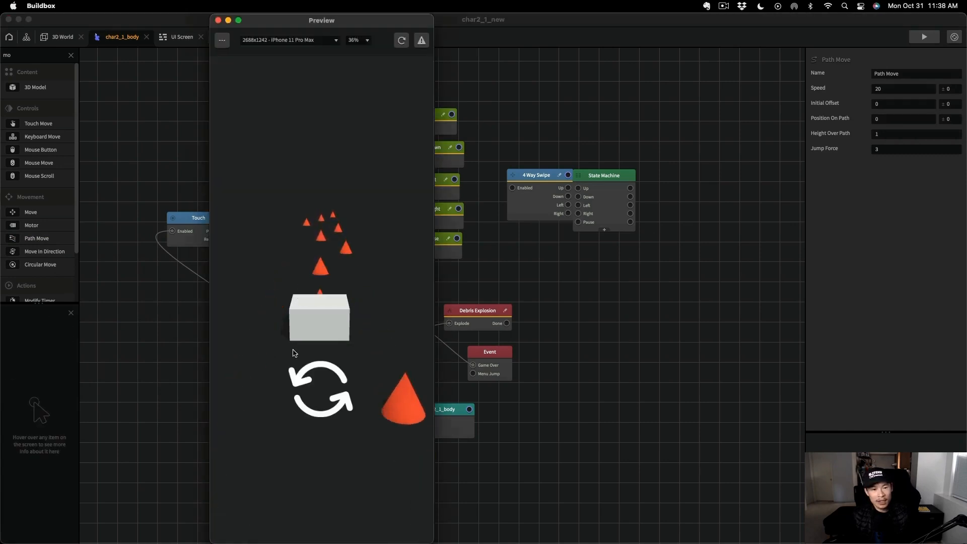
pyautogui.click(332, 401)
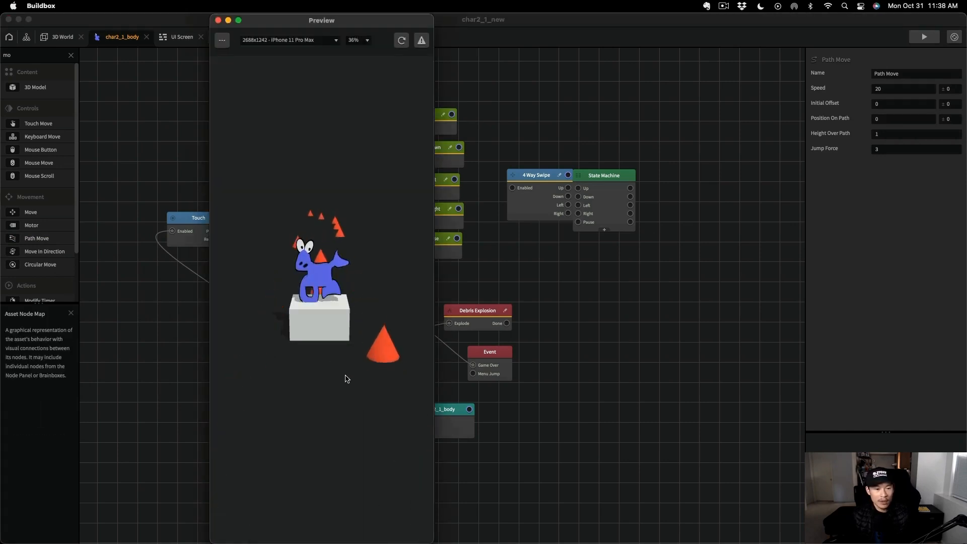
pyautogui.click(218, 20)
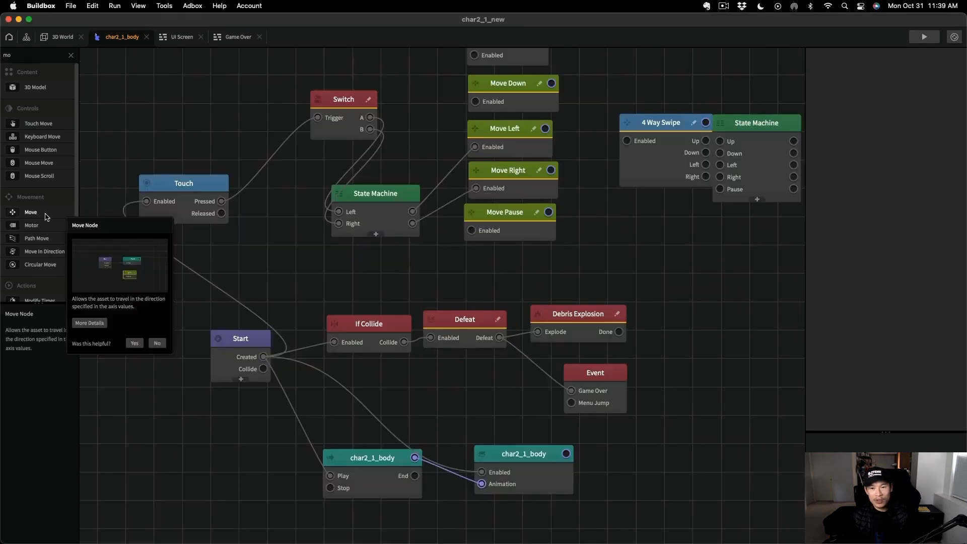
# Step: Add a Move node enabled by Start's Created output, with X and Y speed set to none and Z speed -5
pyautogui.moveTo(30, 212); pyautogui.dragTo(299, 293)
pyautogui.moveTo(263, 356); pyautogui.dragTo(276, 285)
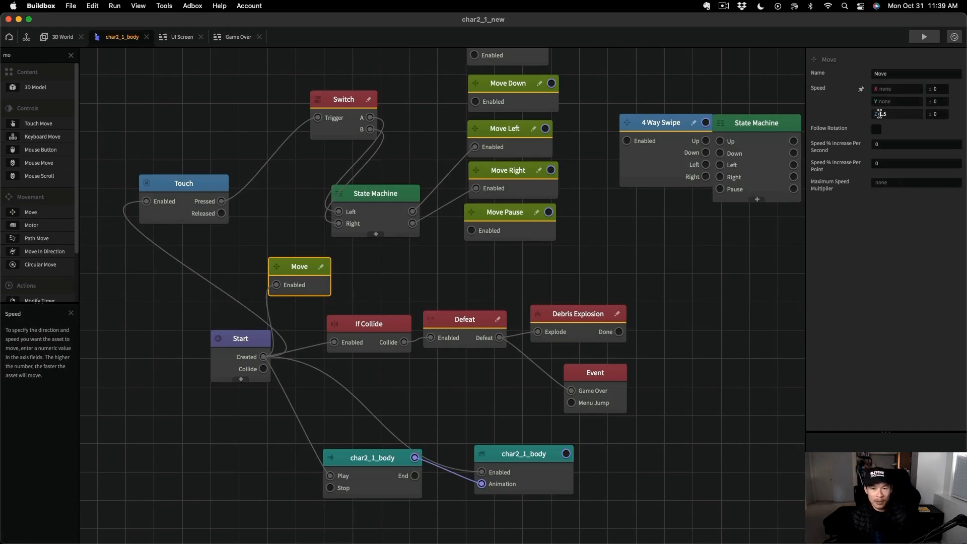
pyautogui.moveTo(880, 118)
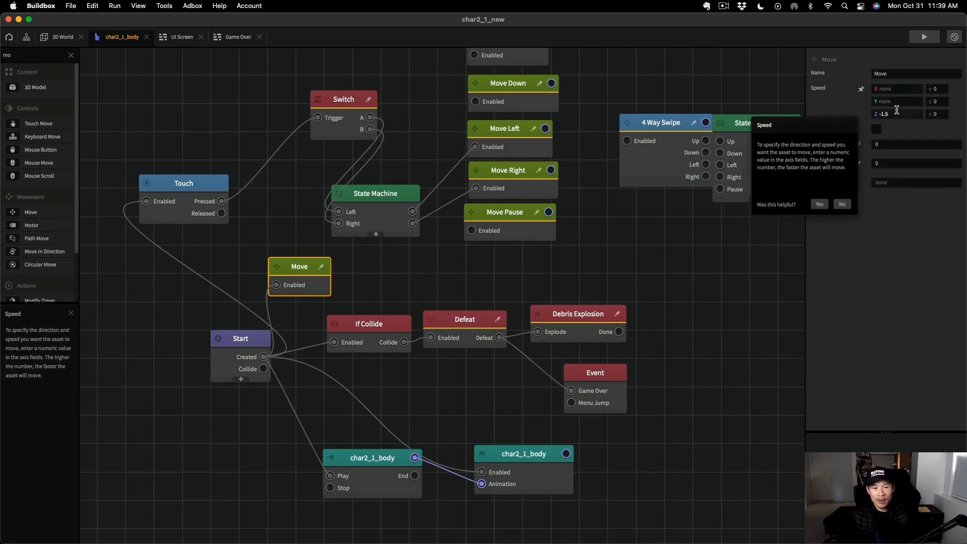
# Step: Preview the game with the forward movement and test restarting from the Game Over screen
pyautogui.click(922, 41)
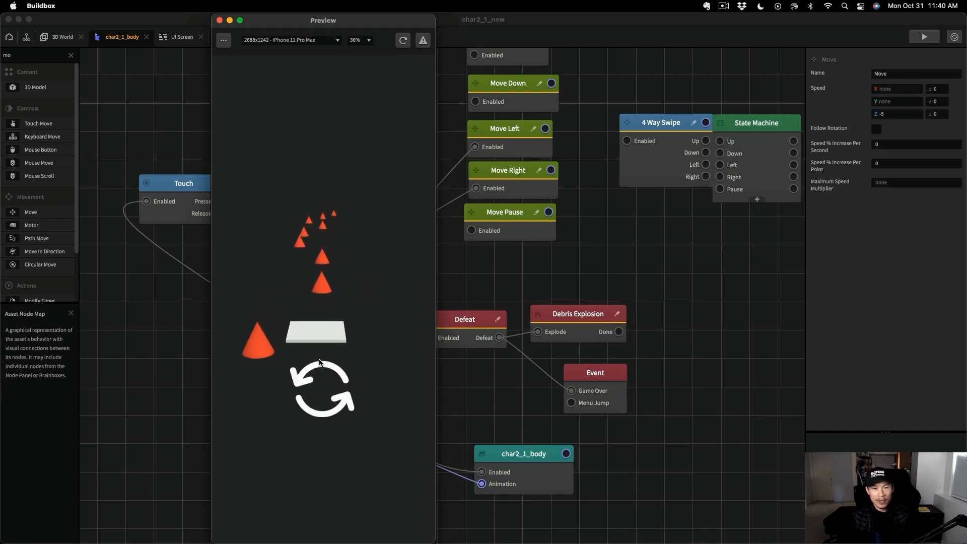
pyautogui.click(326, 389)
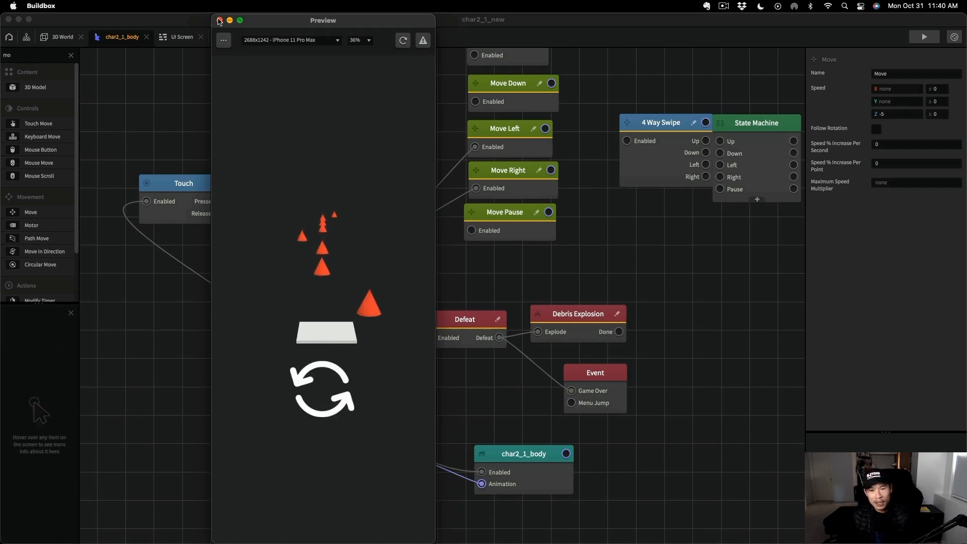
pyautogui.press('Escape')
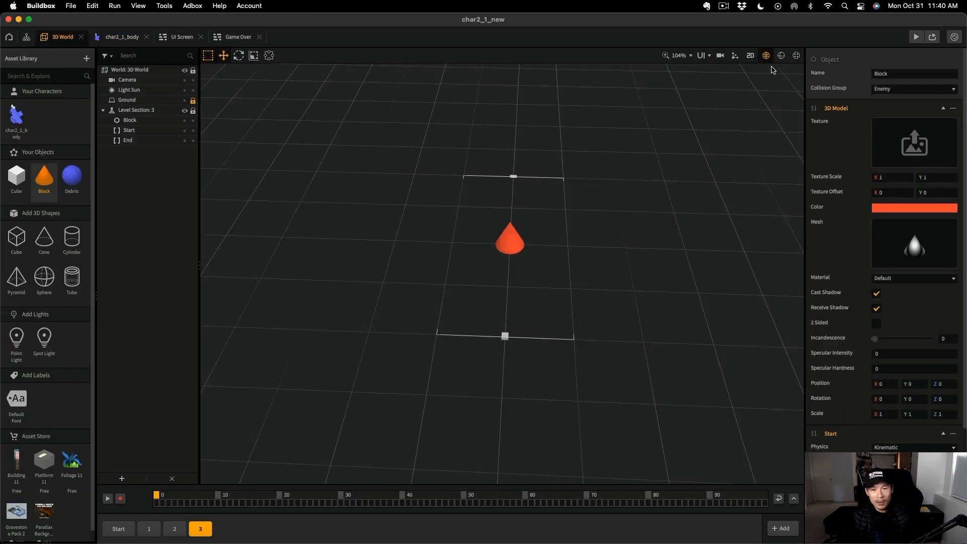
# Step: Inspect the Block's collision shape, change it to Mesh using the Cone mesh, and preview the game
pyautogui.click(781, 56)
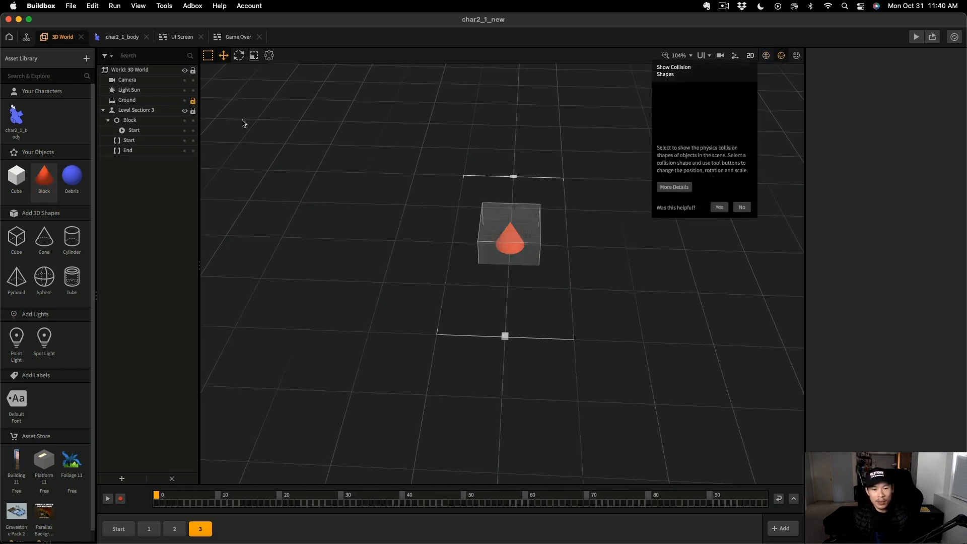
pyautogui.click(767, 56)
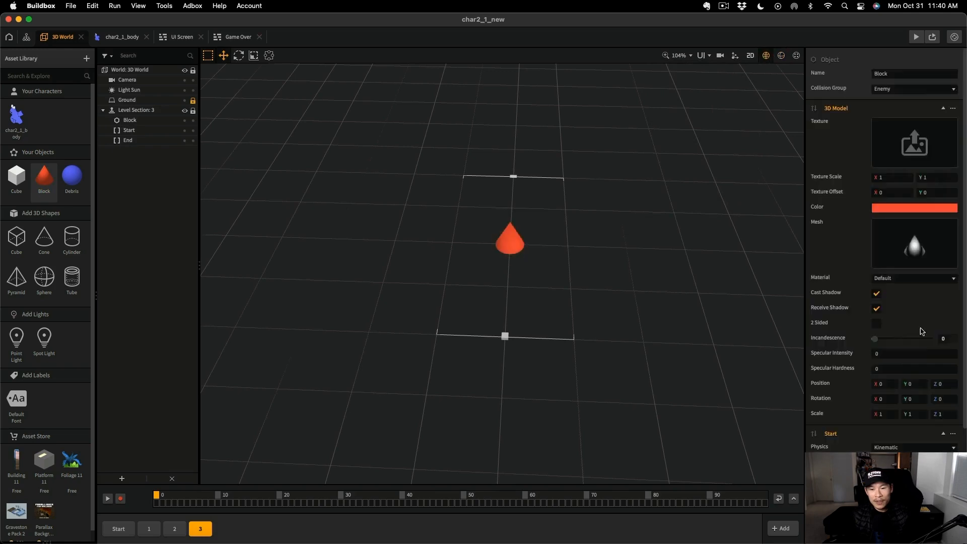
pyautogui.scroll(-5, 859, 274)
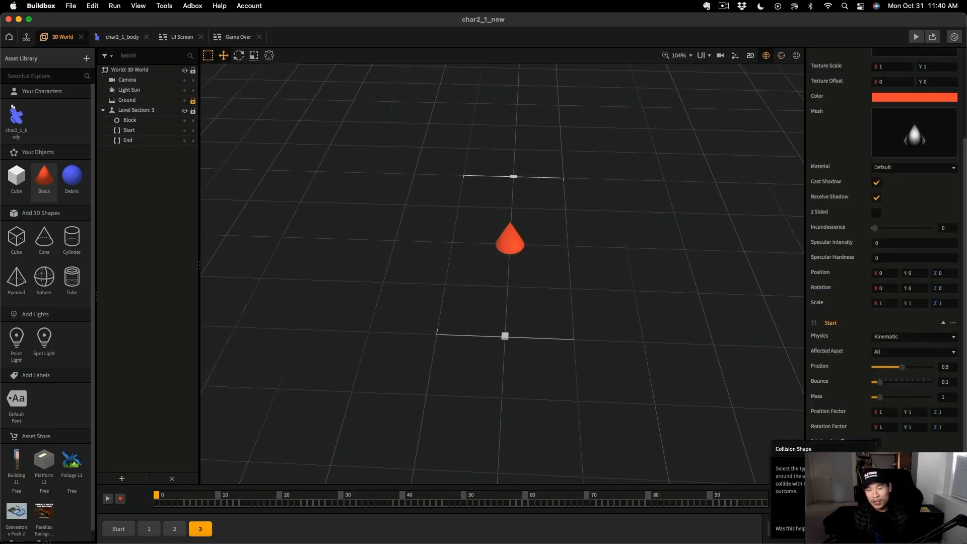
pyautogui.scroll(-2, 887, 443)
pyautogui.click(915, 437)
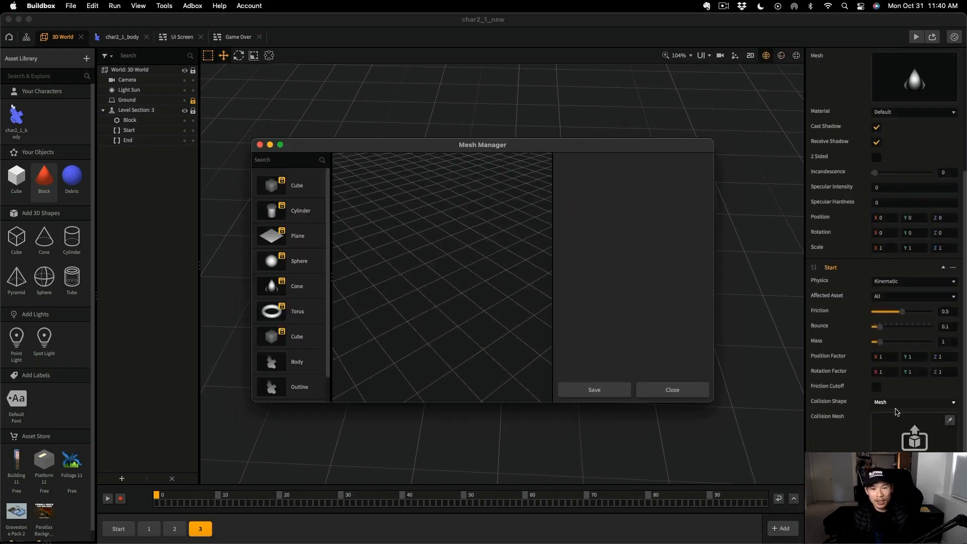
pyautogui.click(280, 296)
pyautogui.click(598, 390)
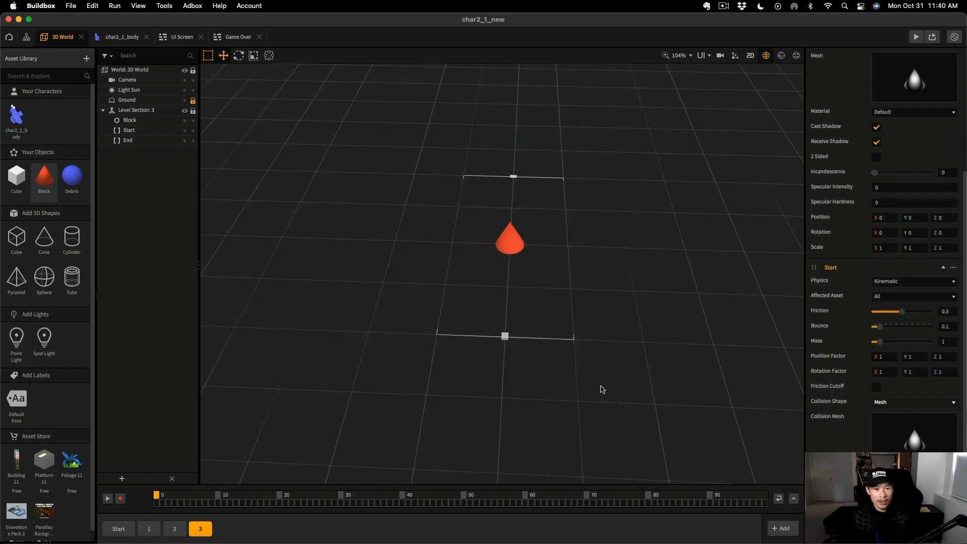
pyautogui.click(916, 37)
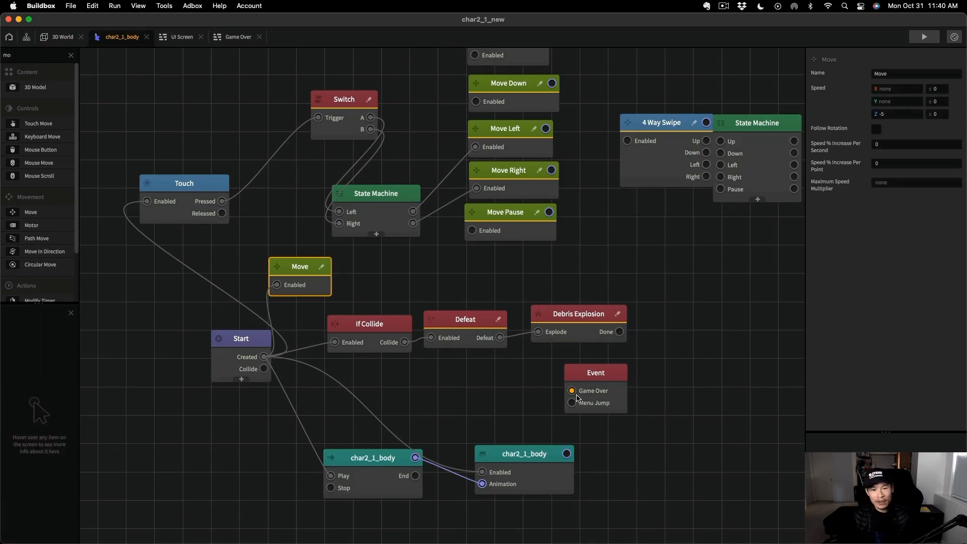
# Step: Try triggering the Event node's Game Over from Debris Explosion's Done output instead of Defeat, test it, and disconnect the Event node
pyautogui.click(577, 393)
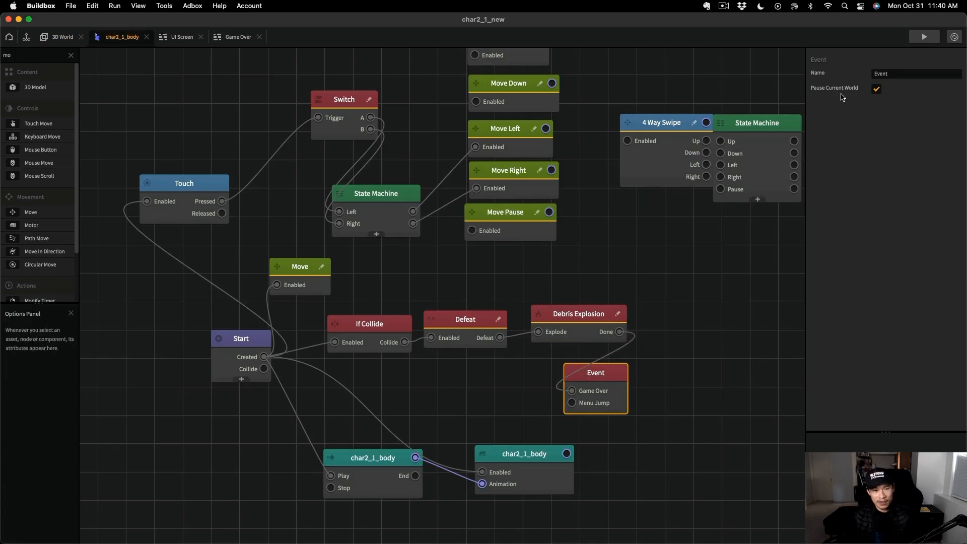
pyautogui.click(916, 41)
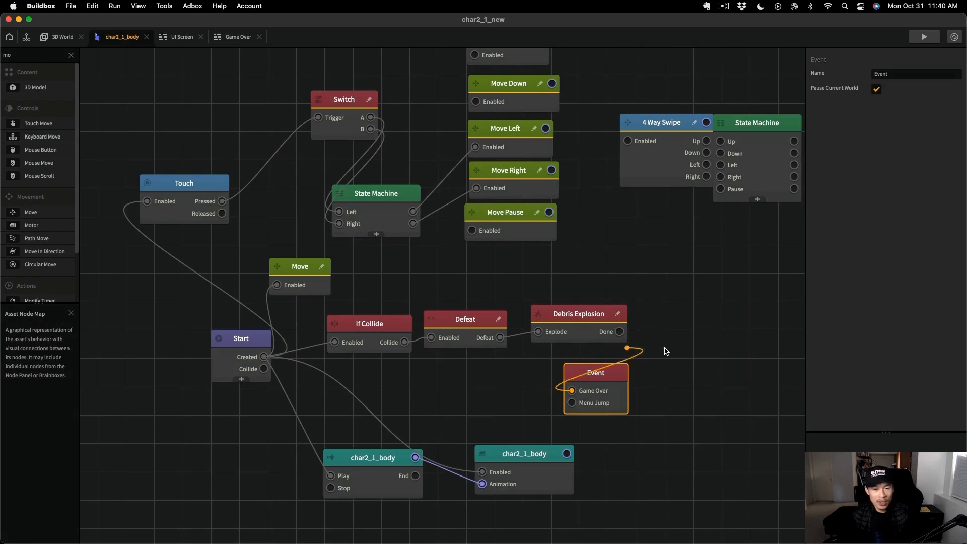
pyautogui.click(918, 39)
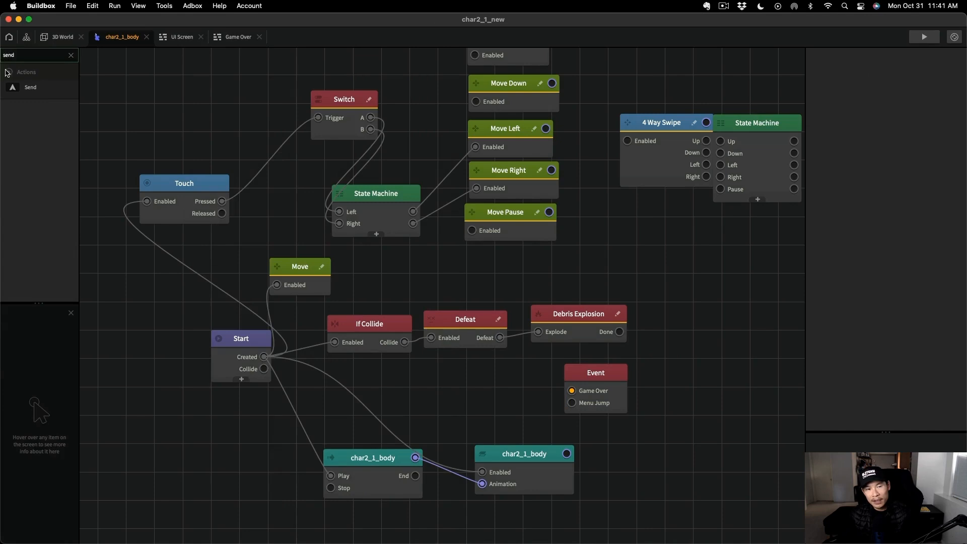
# Step: Add a Send node triggered by the Defeat node's Defeat output and name its event killBlock
pyautogui.moveTo(30, 87); pyautogui.dragTo(500, 338)
pyautogui.click(904, 104)
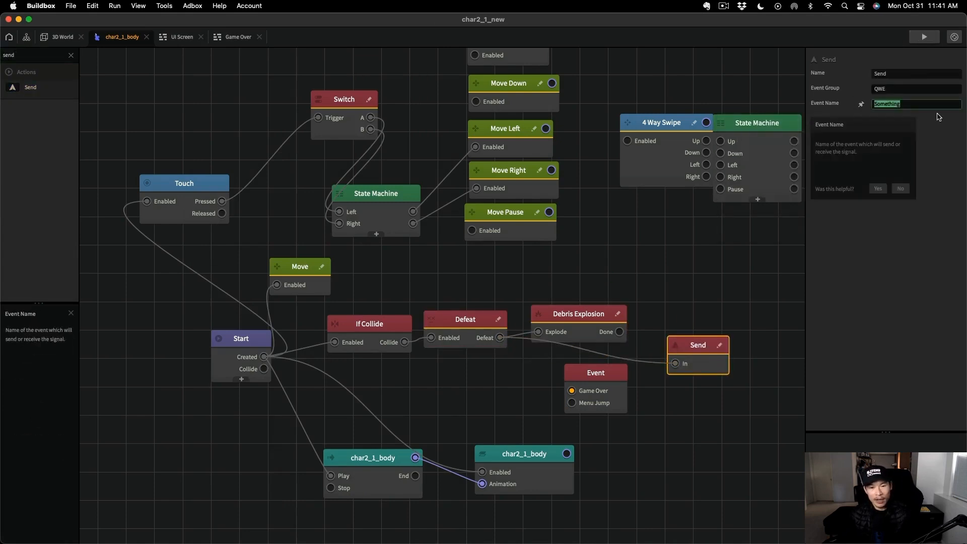
pyautogui.write('kil')
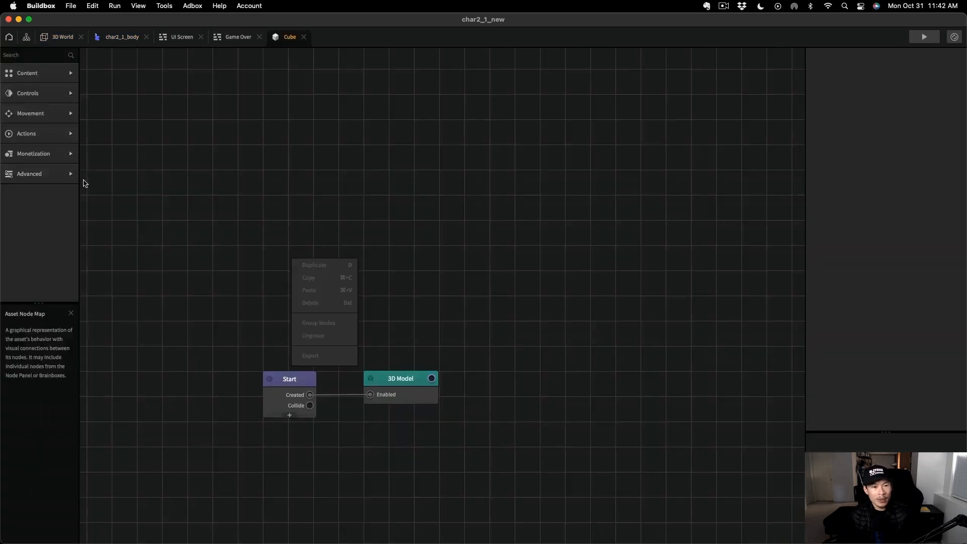
# Step: In the Cube's node map, add a Receive node with event name killBlock that enables a Remove node
pyautogui.click(25, 55)
pyautogui.write('rece')
pyautogui.moveTo(34, 88); pyautogui.dragTo(287, 311)
pyautogui.click(912, 103)
pyautogui.write('killBlock')
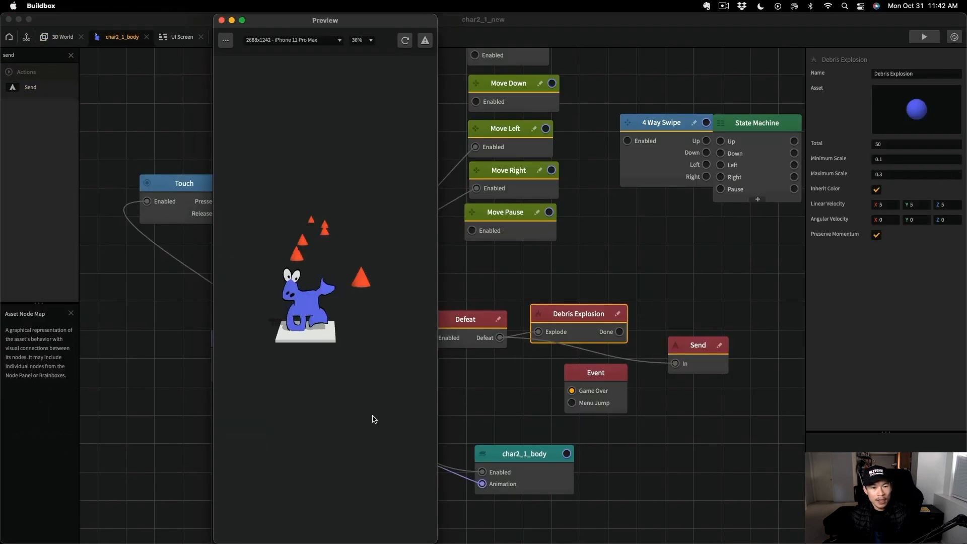
# Step: Preview the collision and turn off Inherit Color on the character's Debris Explosion node
pyautogui.click(342, 415)
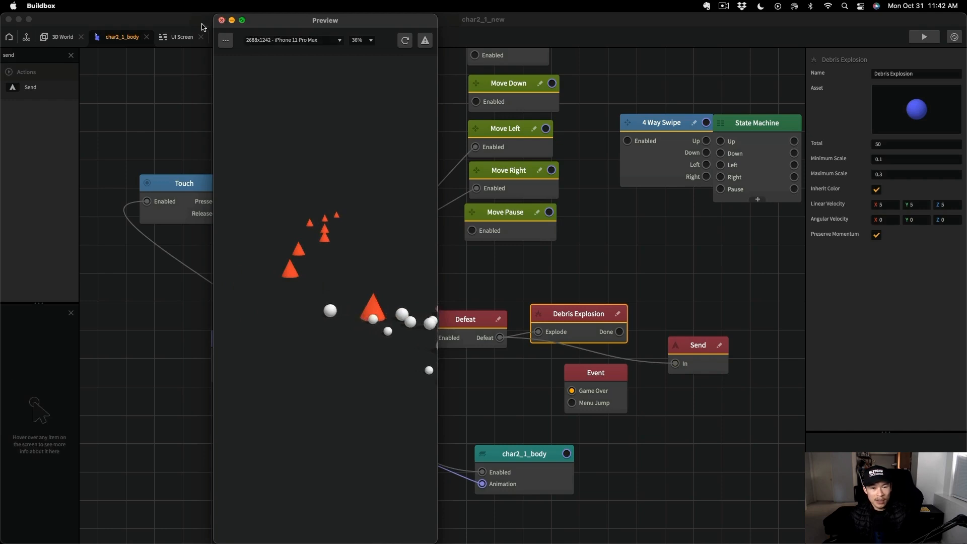
pyautogui.click(63, 37)
pyautogui.doubleClick(15, 115)
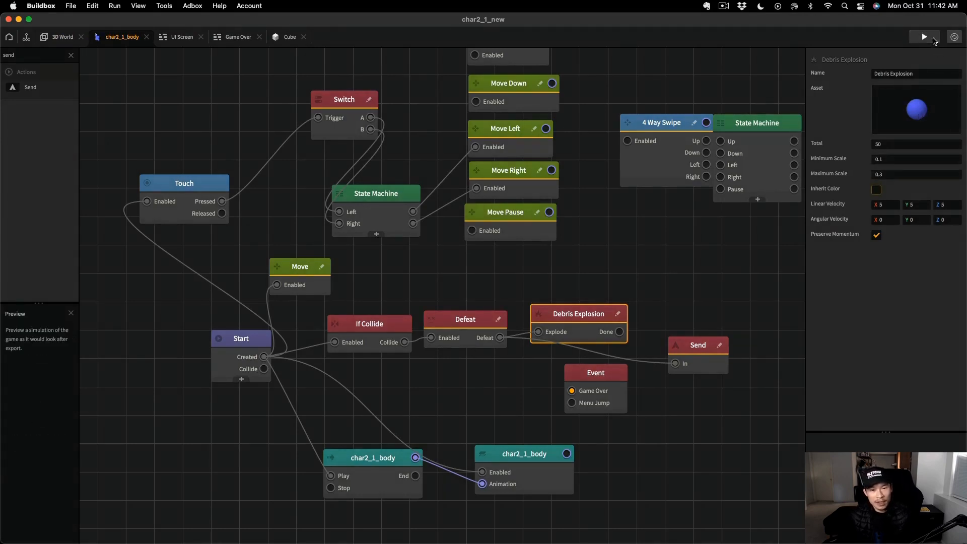
# Step: Preview the game repeatedly, switching the character's direction among the cones to check the cube removal and debris colour
pyautogui.click(933, 40)
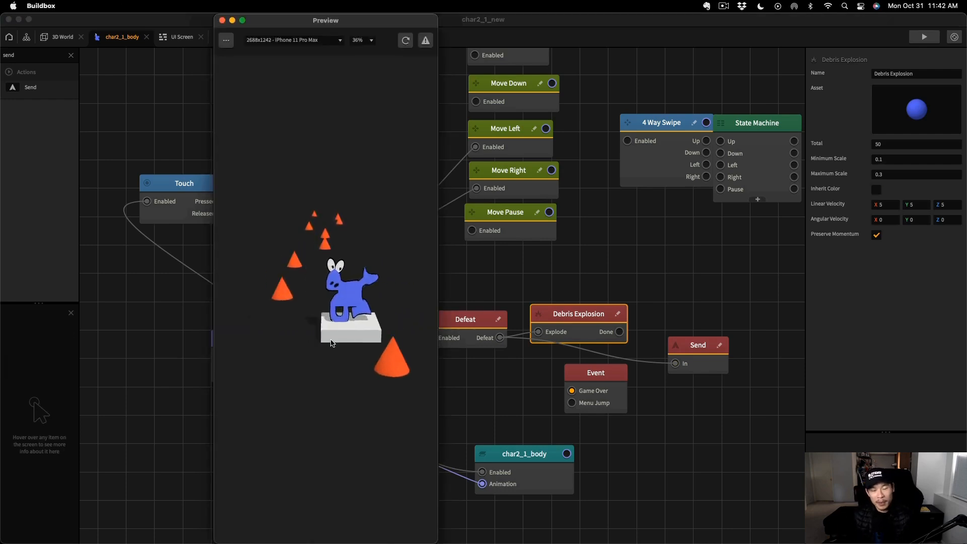
pyautogui.click(331, 343)
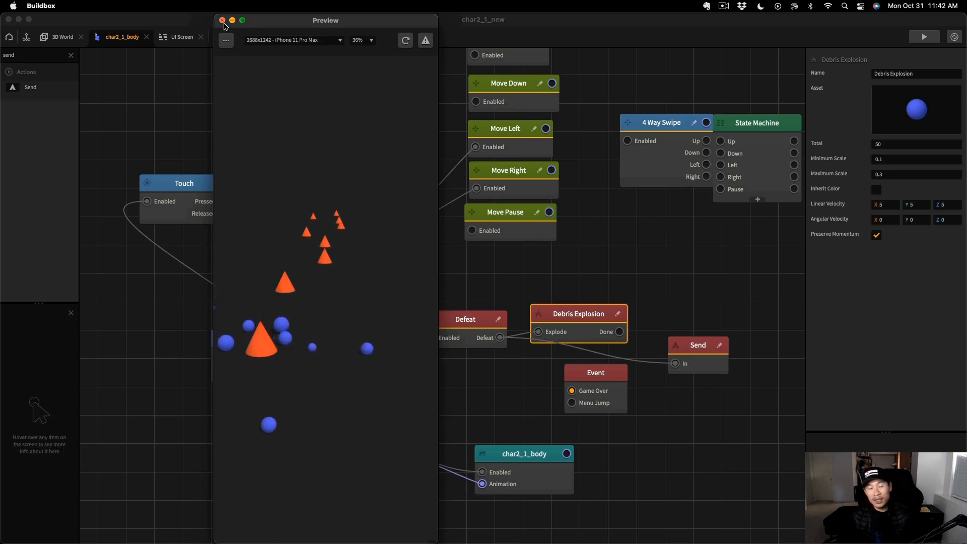
pyautogui.click(223, 23)
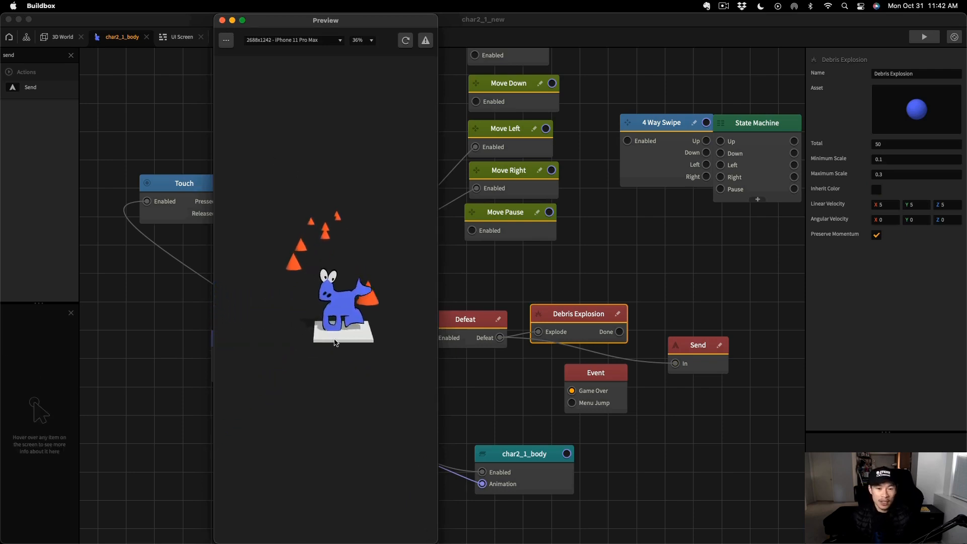
pyautogui.click(332, 343)
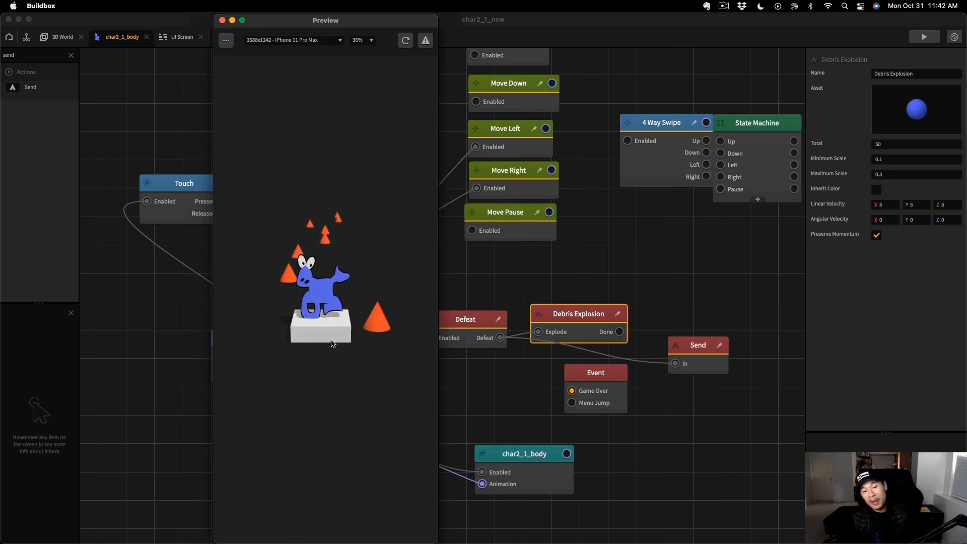
pyautogui.click(331, 343)
pyautogui.click(331, 343)
pyautogui.click(330, 343)
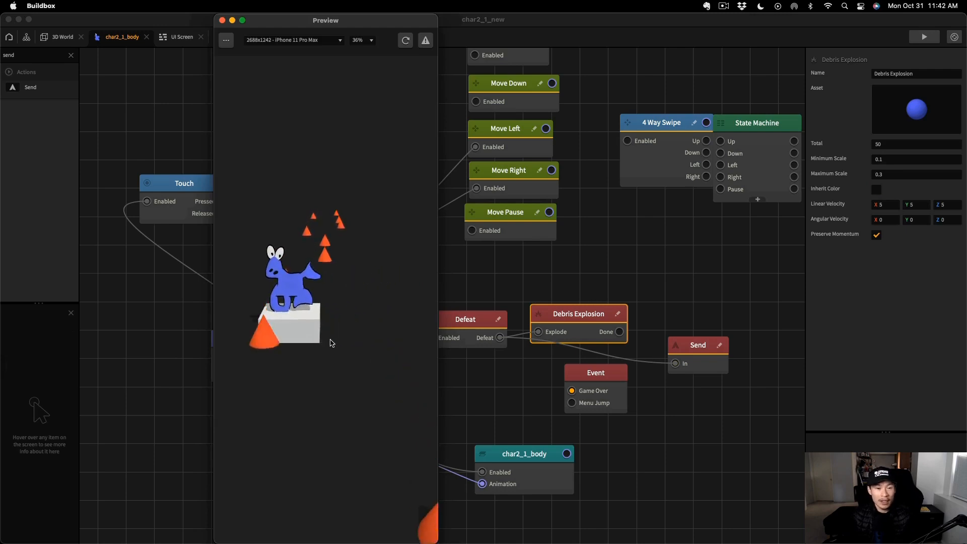
pyautogui.click(223, 21)
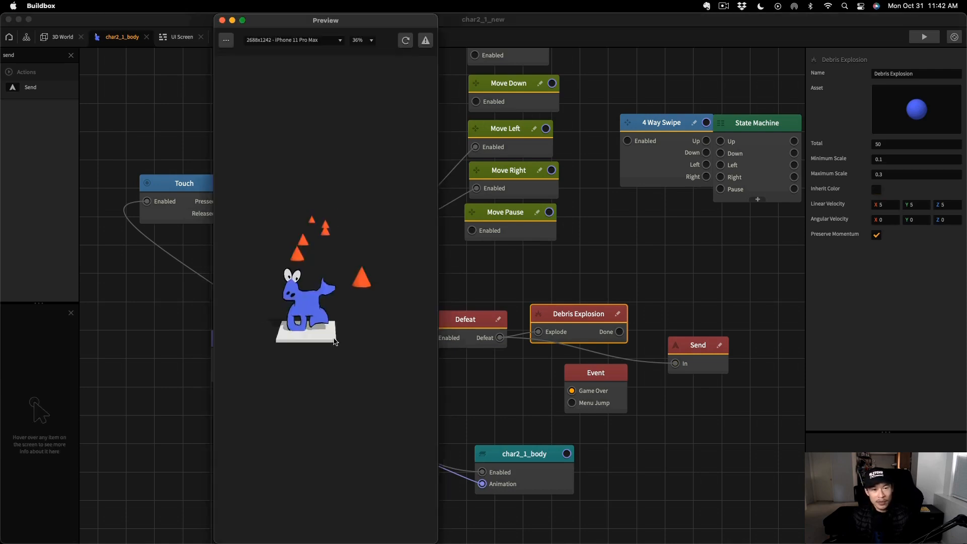
pyautogui.click(332, 343)
pyautogui.click(332, 343)
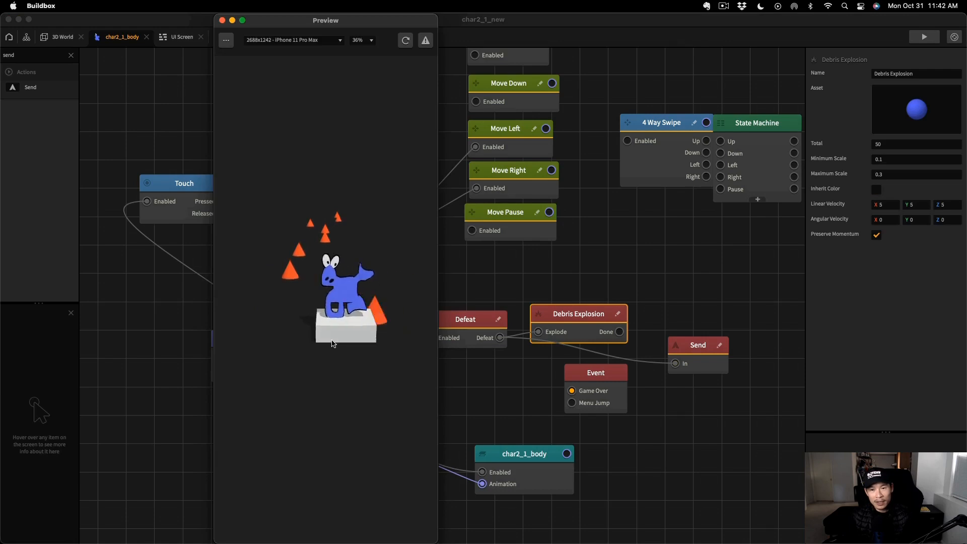
pyautogui.click(332, 344)
pyautogui.click(331, 344)
pyautogui.click(330, 343)
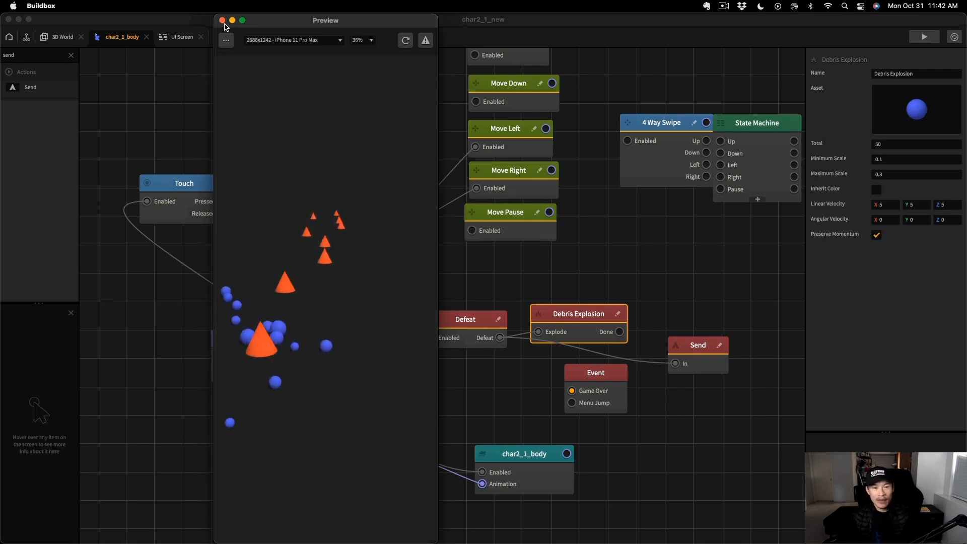
pyautogui.click(222, 21)
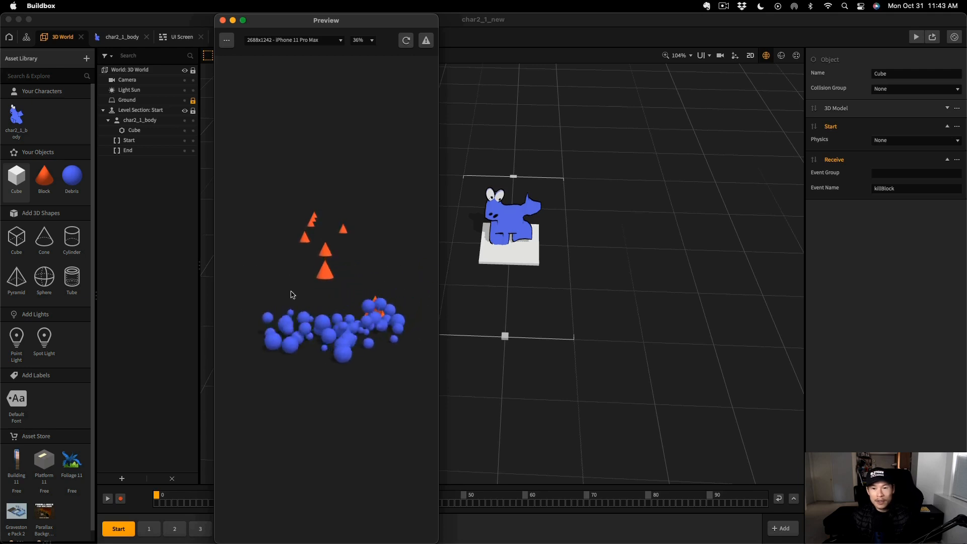
pyautogui.click(223, 20)
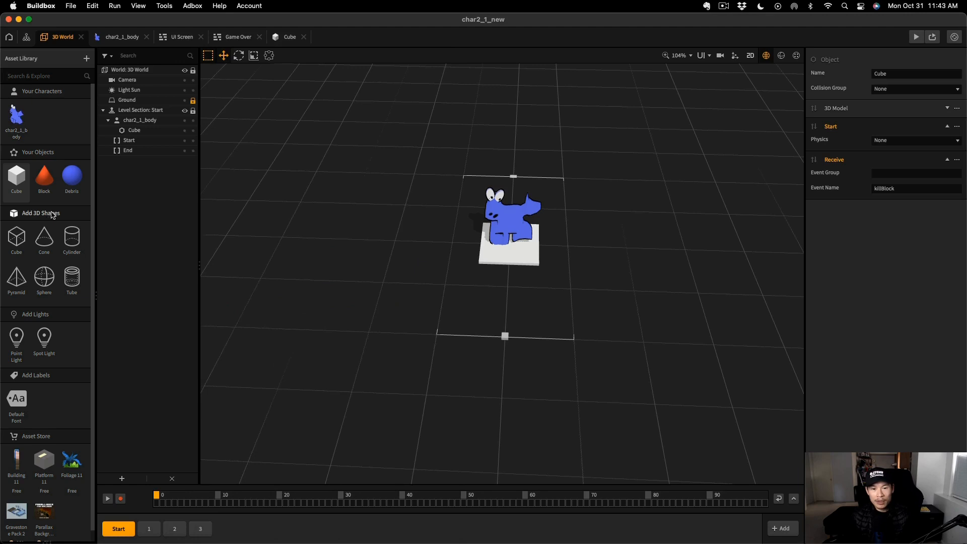
# Step: Scale the Cube under the character in the 3D World to about 0.523, 0.683 and 0.22, and preview the game
pyautogui.click(535, 264)
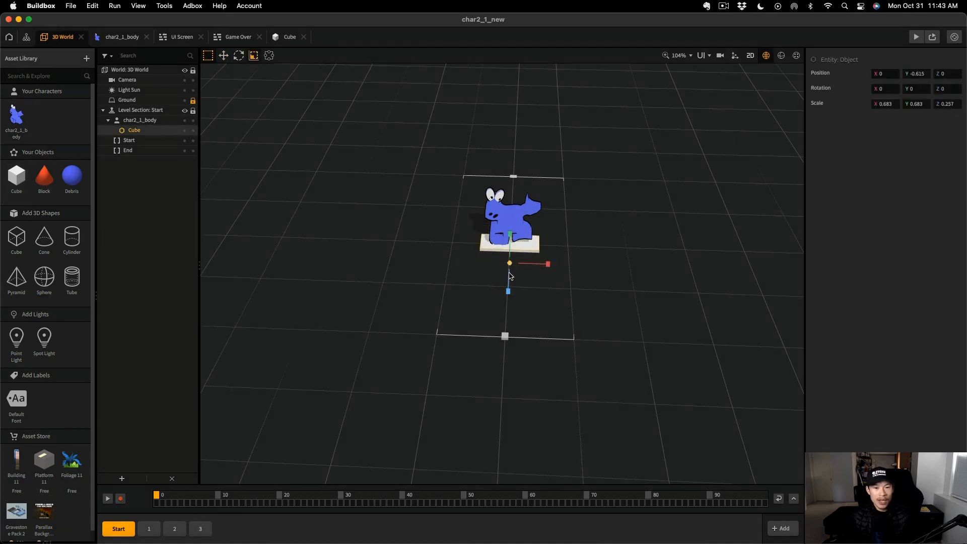
pyautogui.press('super+r')
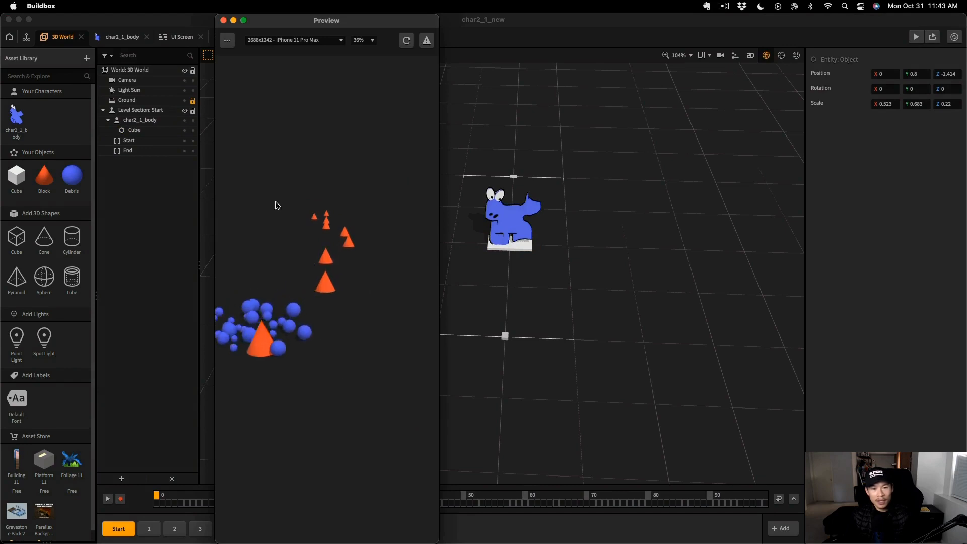
pyautogui.press('super+w')
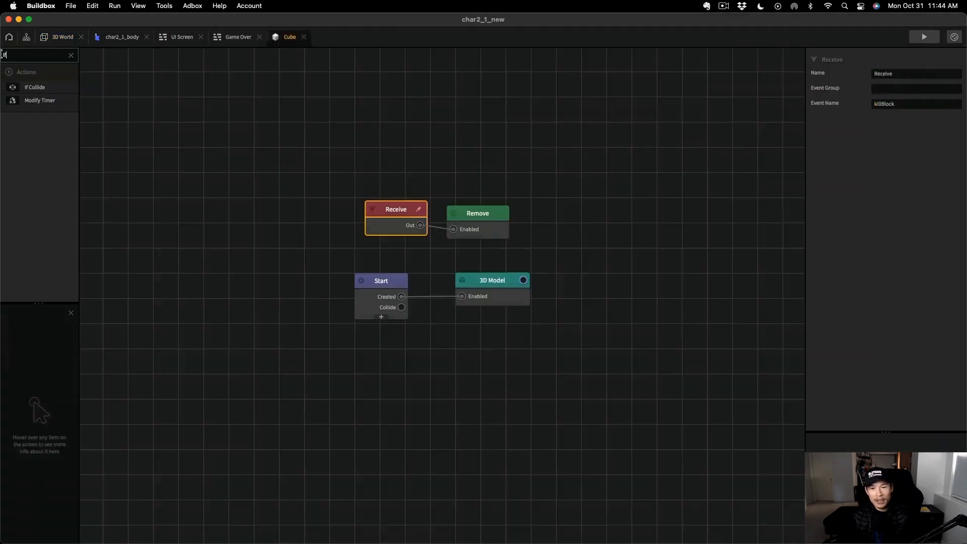
# Step: In the Cube's node map, add an If Collide node affected by Enemy and connect it to a new Send node with event name defeat
pyautogui.moveTo(34, 87); pyautogui.dragTo(331, 316)
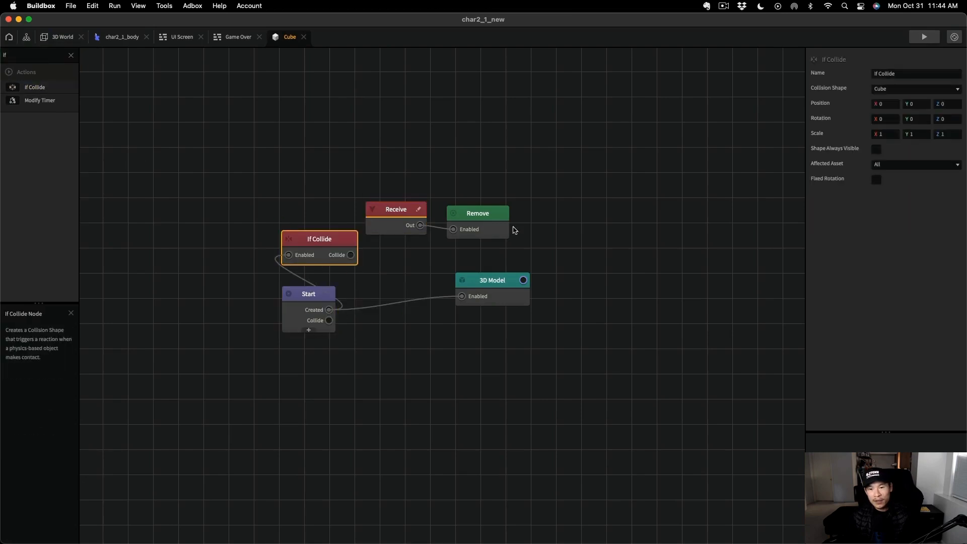
pyautogui.click(926, 165)
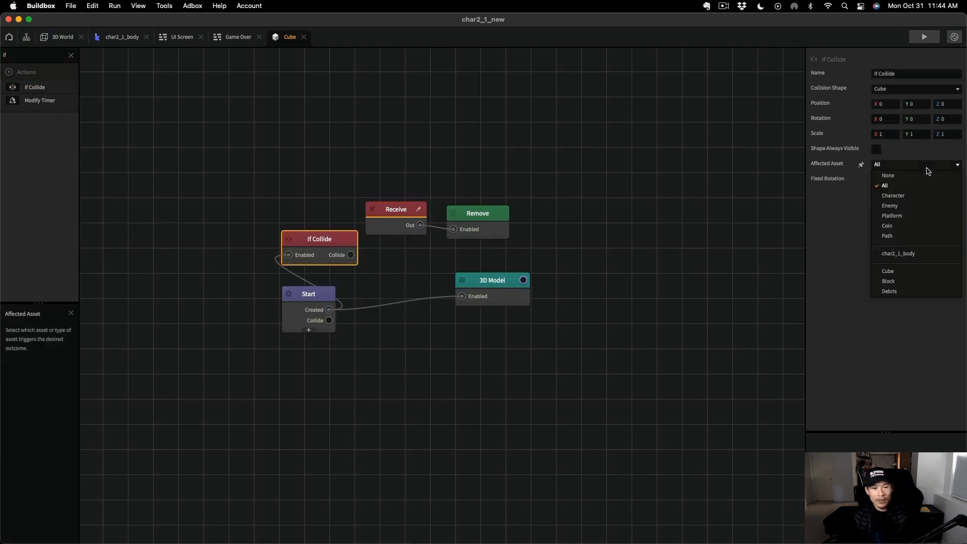
pyautogui.click(902, 207)
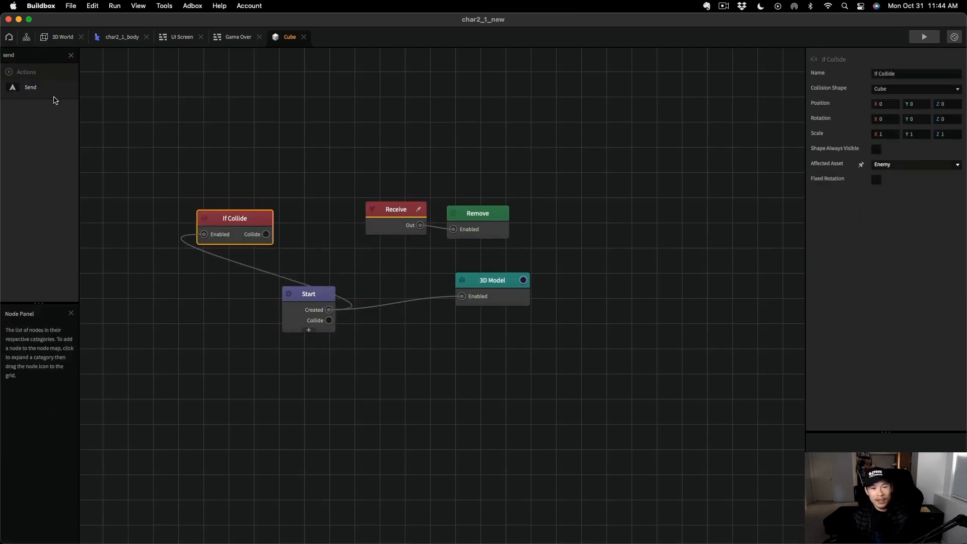
pyautogui.moveTo(30, 87); pyautogui.dragTo(337, 155)
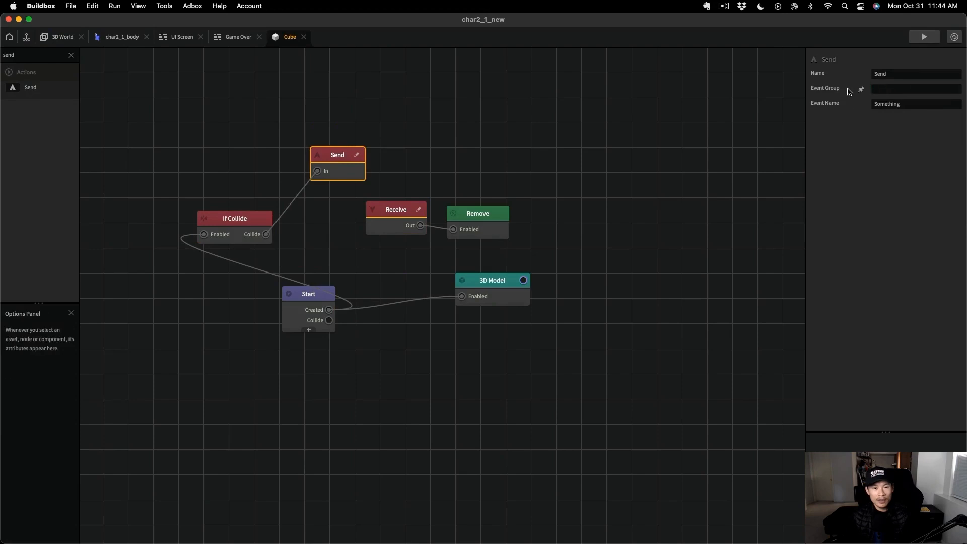
pyautogui.click(862, 104)
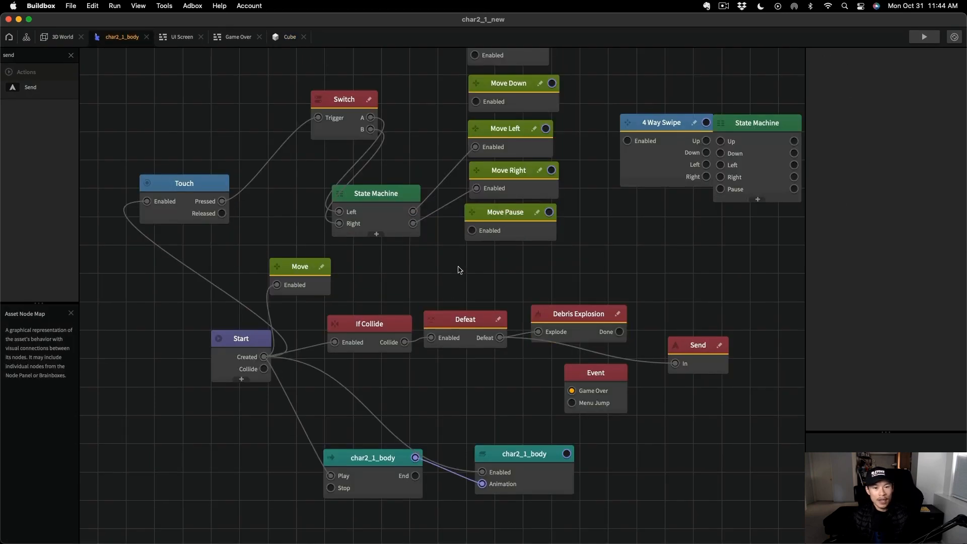
# Step: Paste a Receive node into the character's node map, connect it to Defeat's Enabled input, and set its event name to defeat
pyautogui.press('super+v')
pyautogui.moveTo(441, 287); pyautogui.dragTo(431, 338)
pyautogui.moveTo(846, 104)
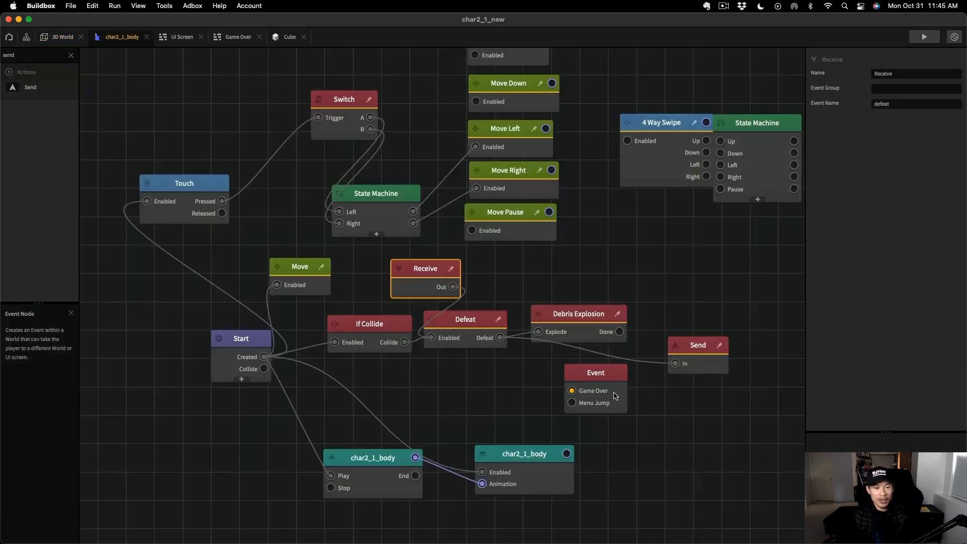
# Step: Try triggering the Event node's Game Over directly from Debris Explosion's Done output and preview the game
pyautogui.moveTo(604, 375); pyautogui.dragTo(689, 405)
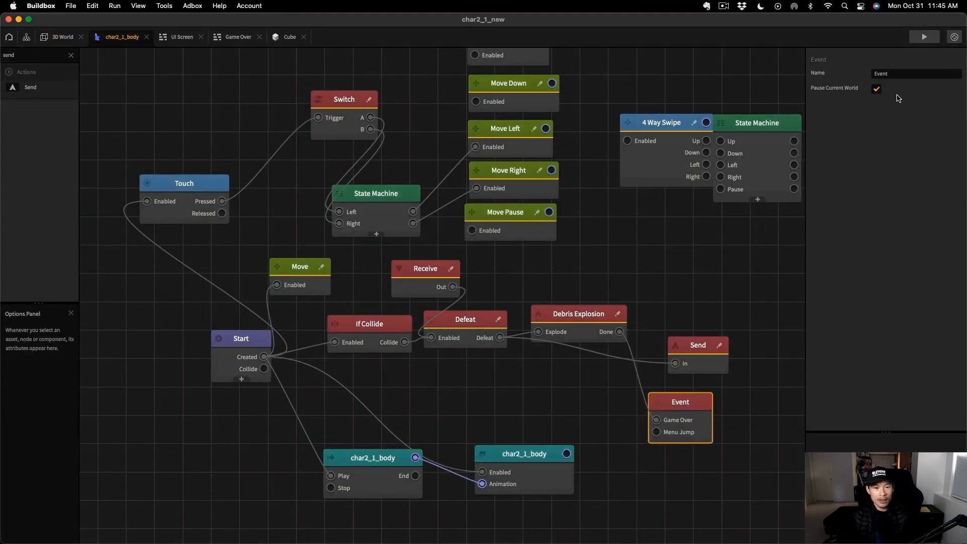
pyautogui.click(924, 37)
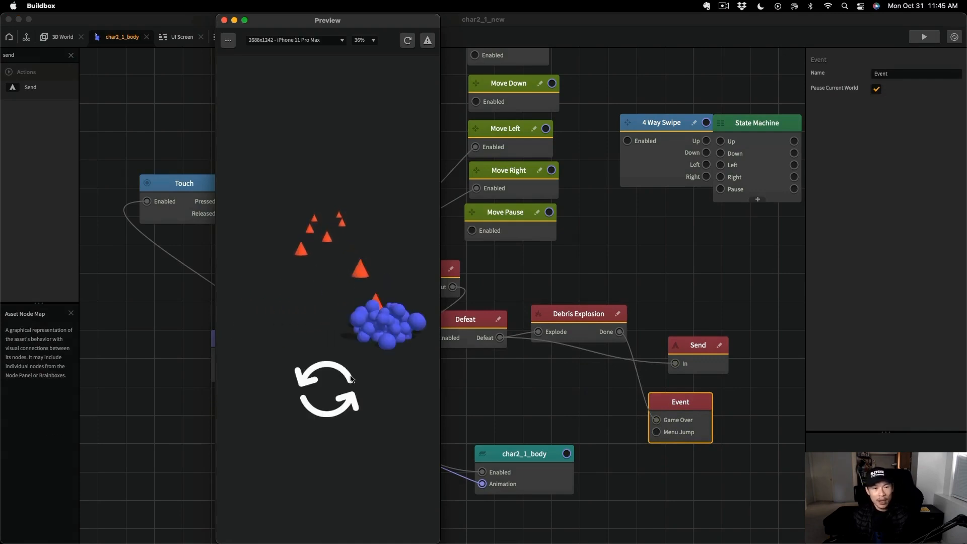
pyautogui.click(225, 22)
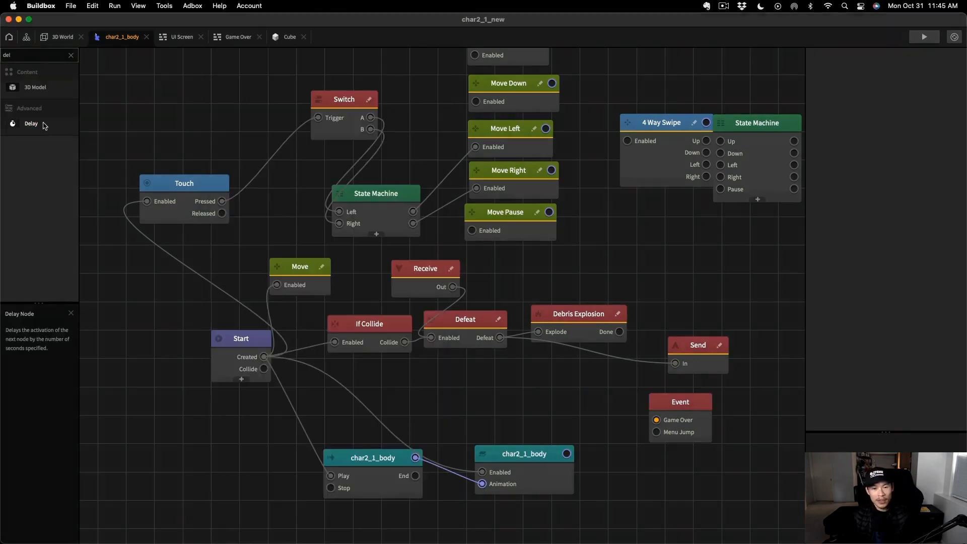
# Step: Insert a Delay node between Debris Explosion's Done output and Event's Game Over input, and test the restart in the preview
pyautogui.moveTo(603, 376); pyautogui.dragTo(580, 382)
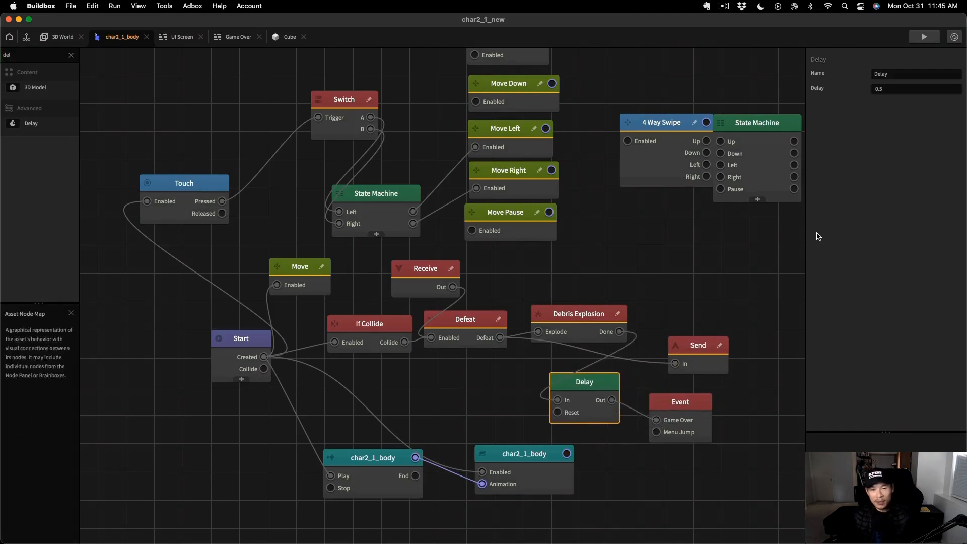
pyautogui.click(924, 38)
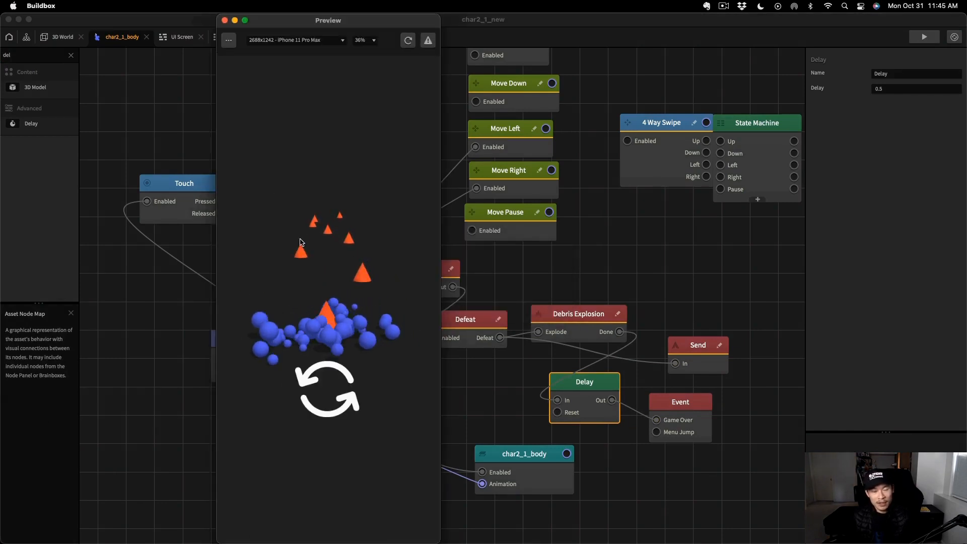
pyautogui.click(337, 373)
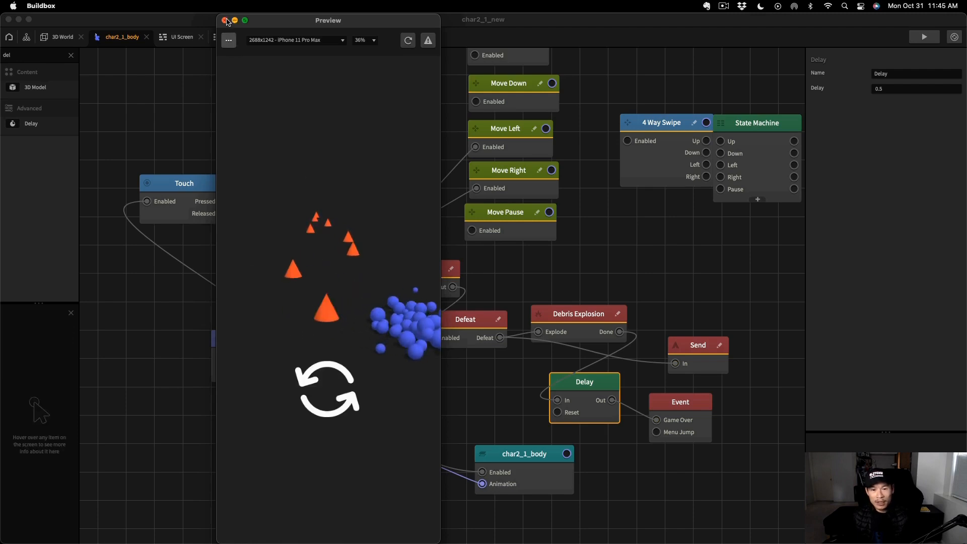
pyautogui.click(224, 20)
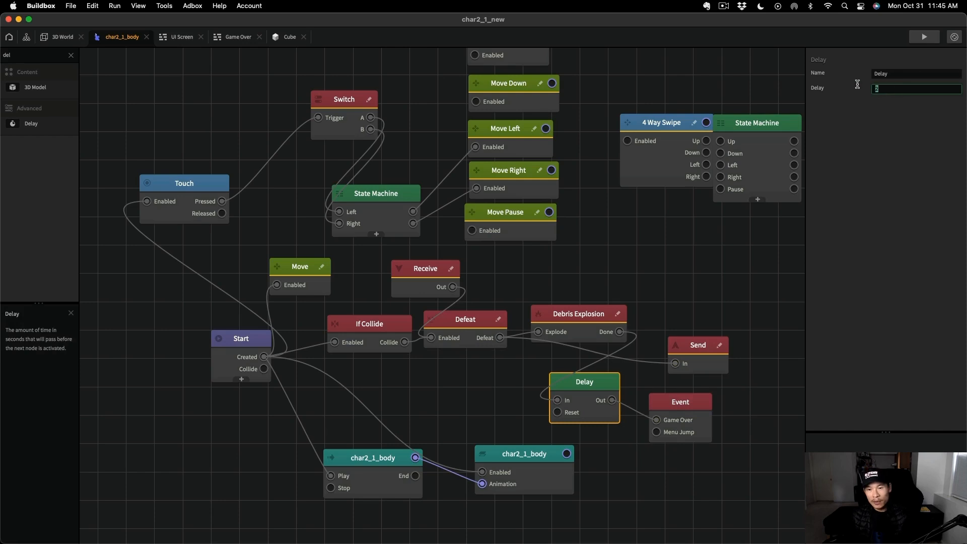
# Step: Set the Debris Explosion's X linear velocity to 0 and preview the game
pyautogui.click(613, 308)
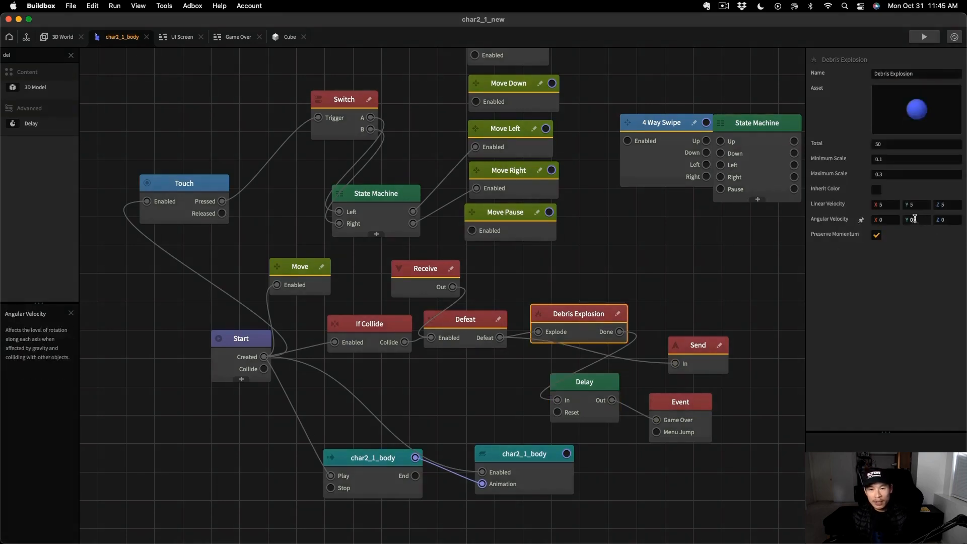
pyautogui.click(896, 205)
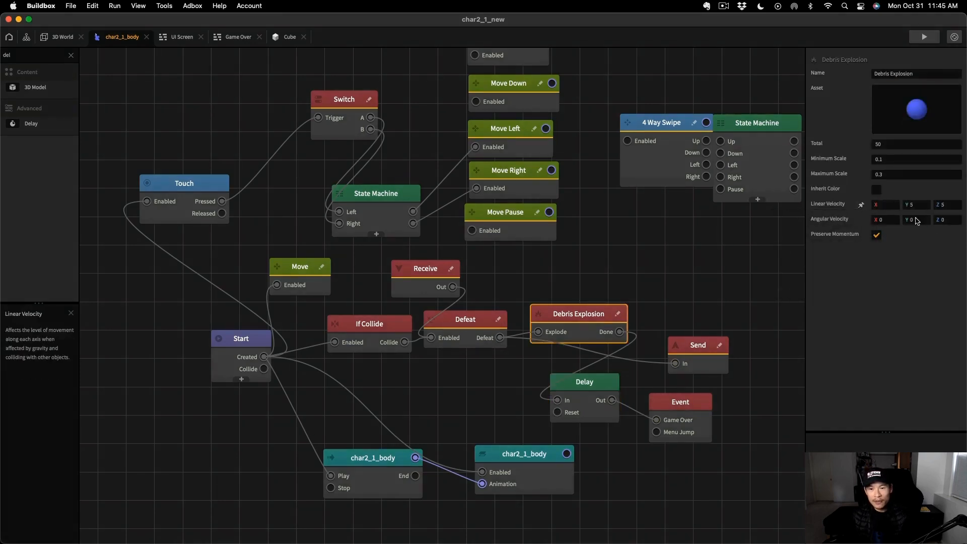
pyautogui.write('0')
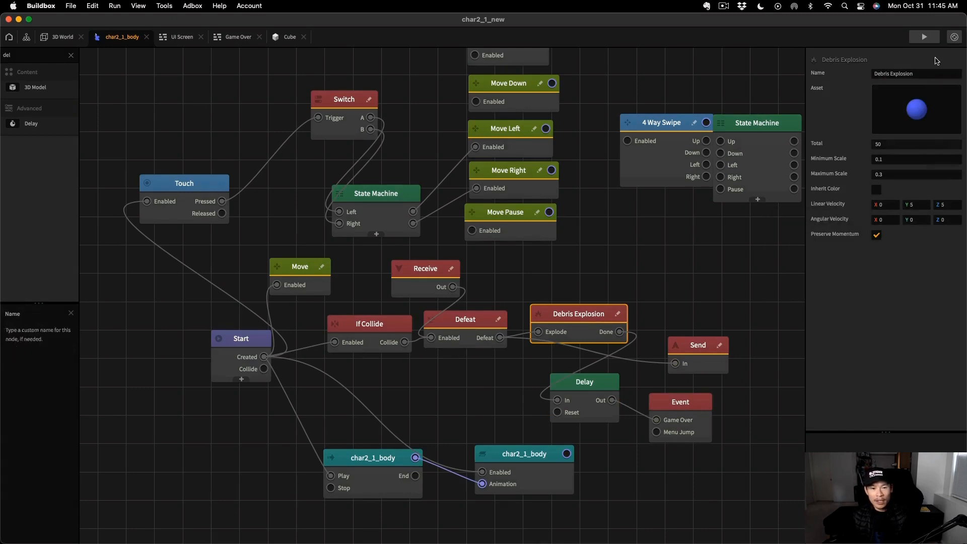
pyautogui.click(925, 38)
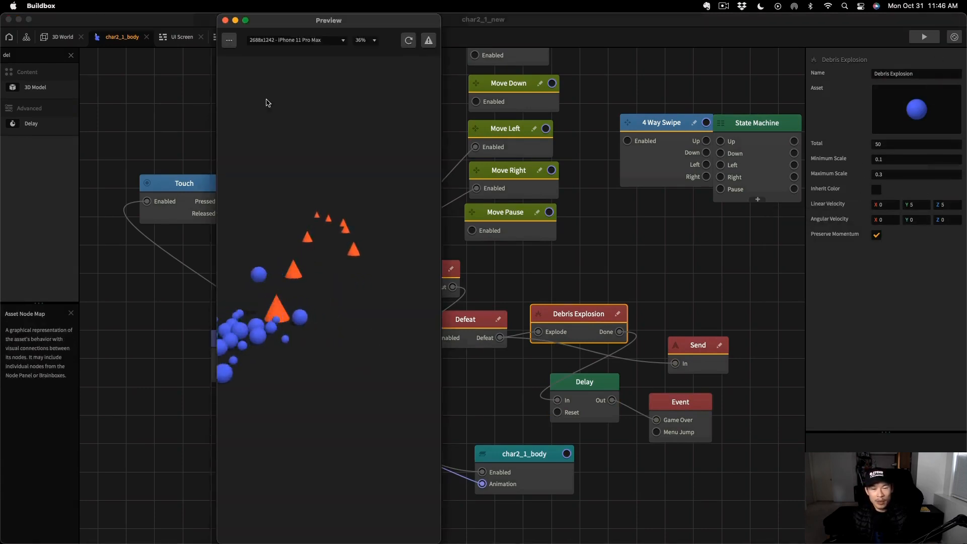
# Step: Set the Debris Explosion's X linear velocity to 5, disable Preserve Momentum, and preview the game
pyautogui.click(226, 20)
pyautogui.write('5')
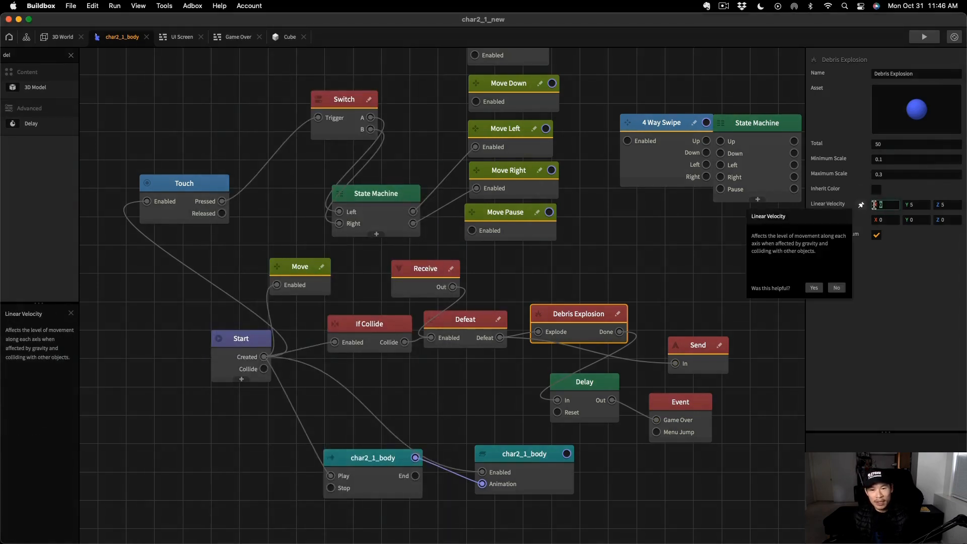
pyautogui.press('Return')
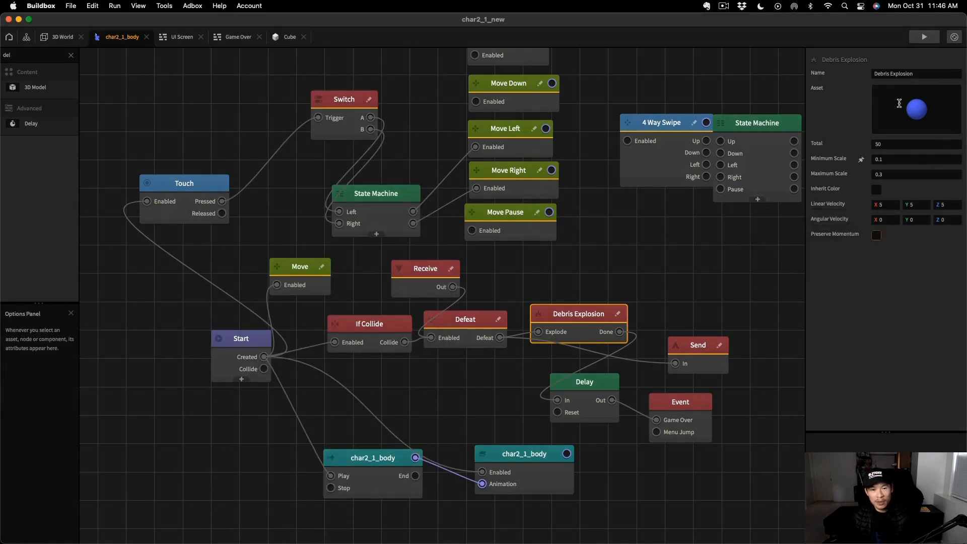
pyautogui.click(925, 37)
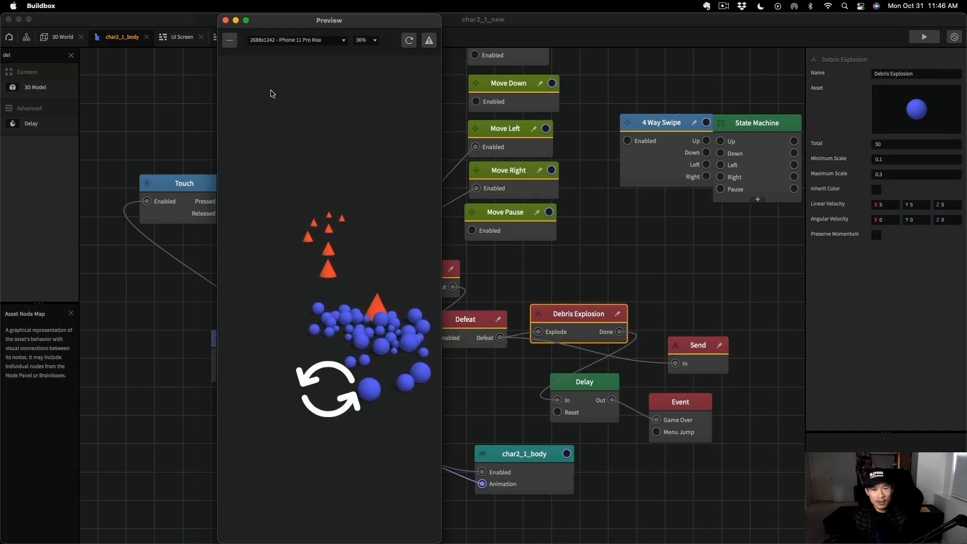
pyautogui.click(226, 21)
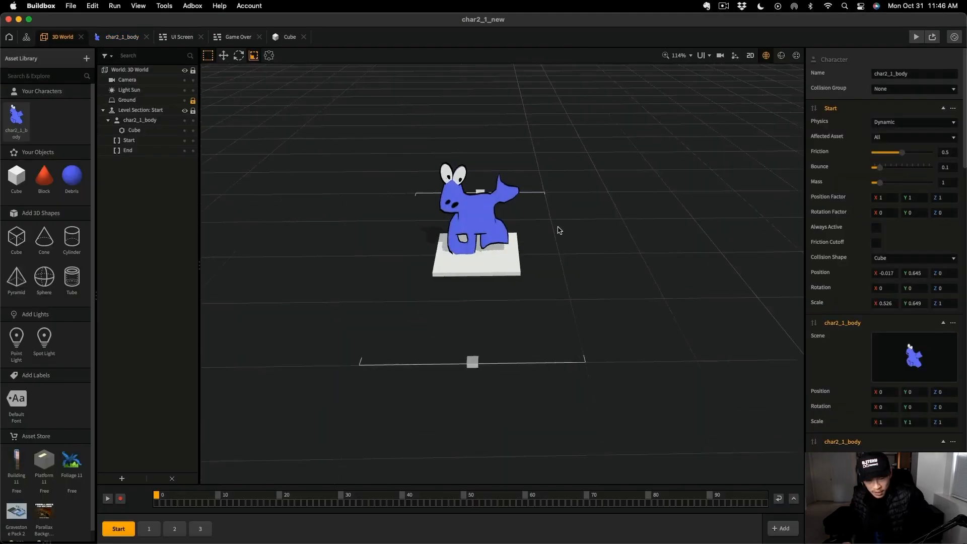
pyautogui.moveTo(594, 345); pyautogui.dragTo(529, 385, button='right')
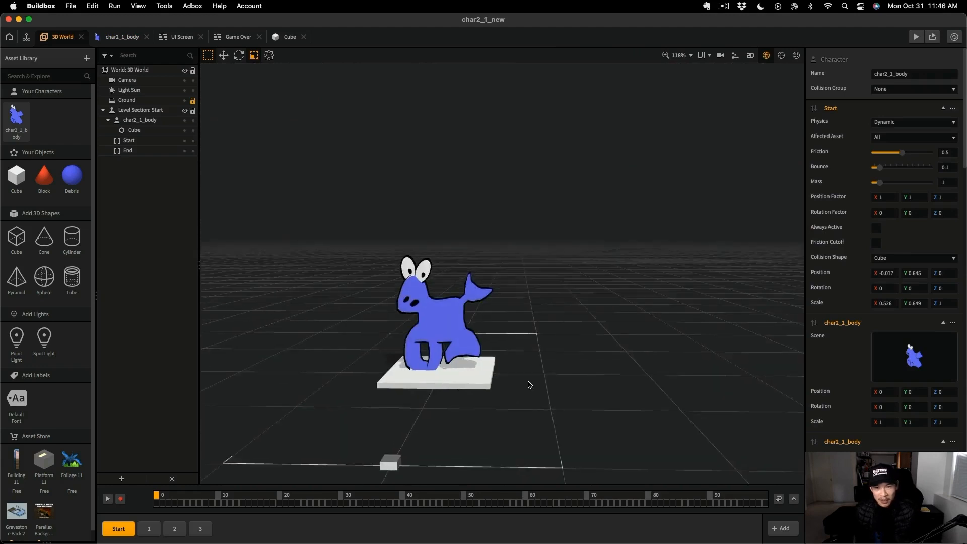
pyautogui.scroll(5, 530, 403)
pyautogui.moveTo(531, 423); pyautogui.dragTo(548, 413)
pyautogui.scroll(-4, 548, 414)
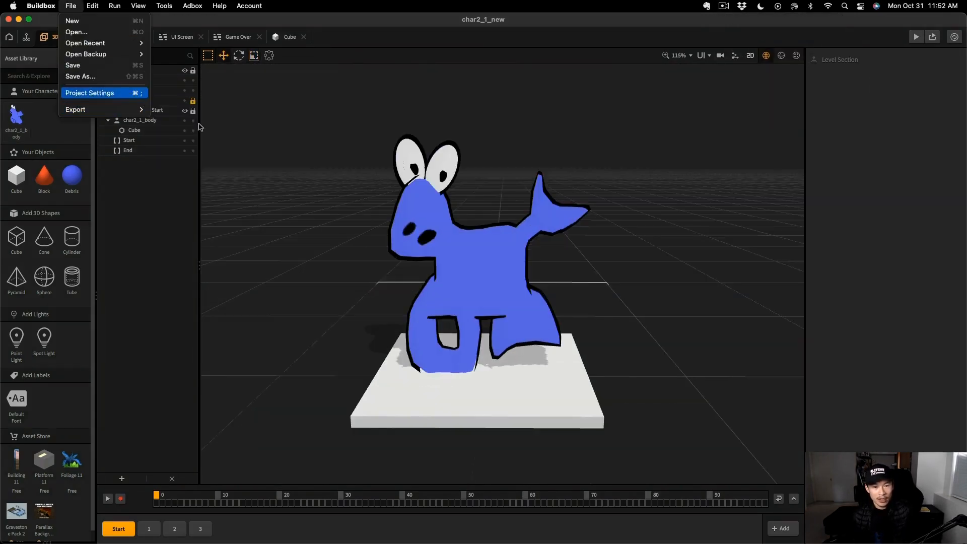
# Step: Export the game as an Apple iOS App Store project named char2_1_new in the char 2.1 folder
pyautogui.press('Return')
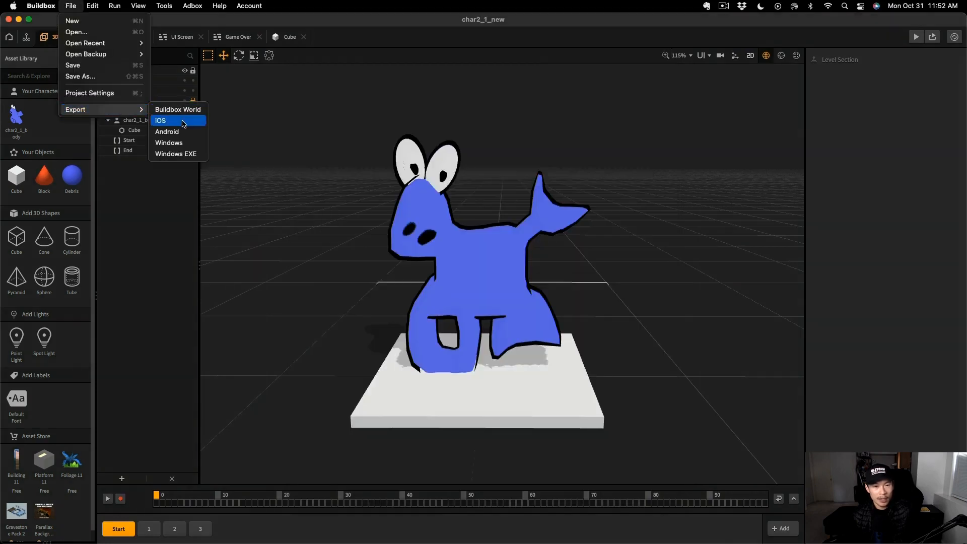
pyautogui.click(161, 122)
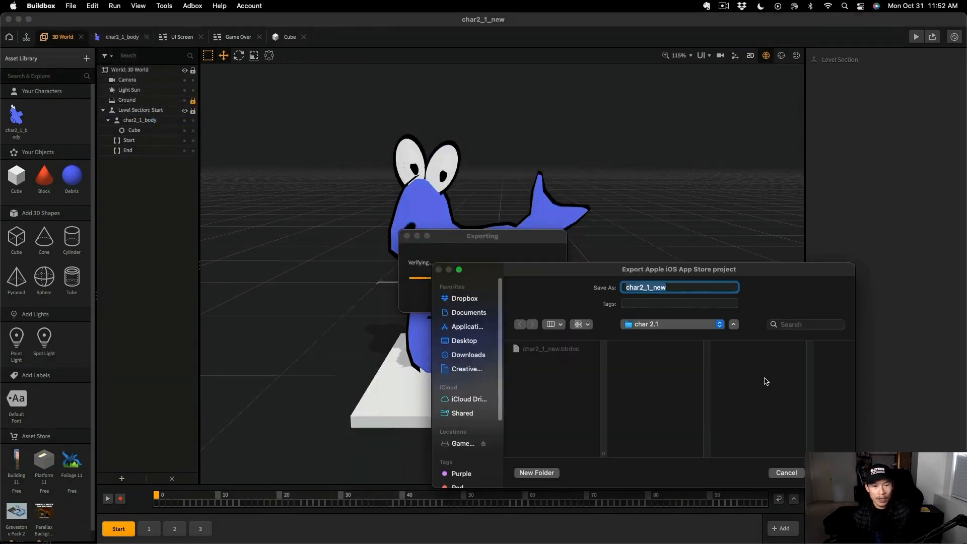
pyautogui.press('Return')
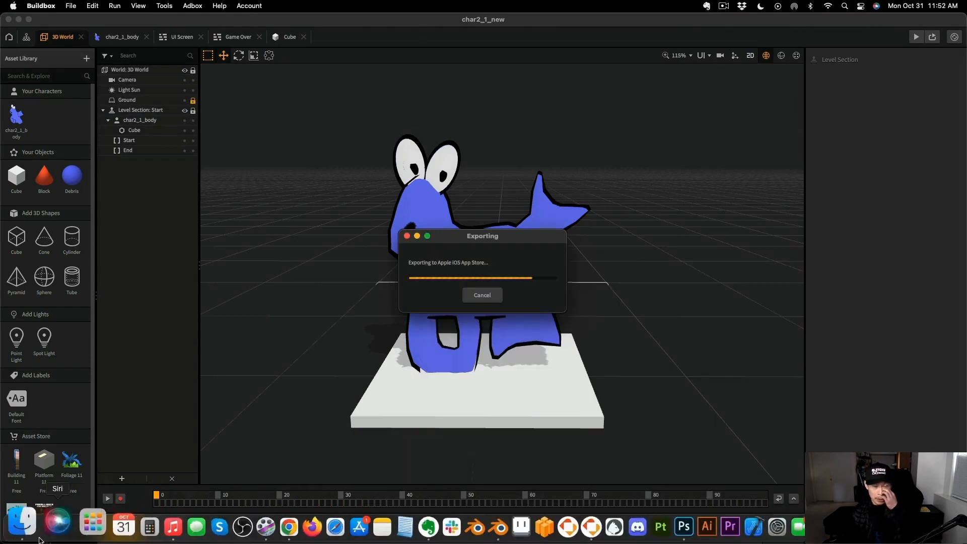
# Step: Switch to Finder, go into the exported char2_1_new/ios folder, and open BBPlayer.xcodeproj in Xcode
pyautogui.doubleClick(367, 270)
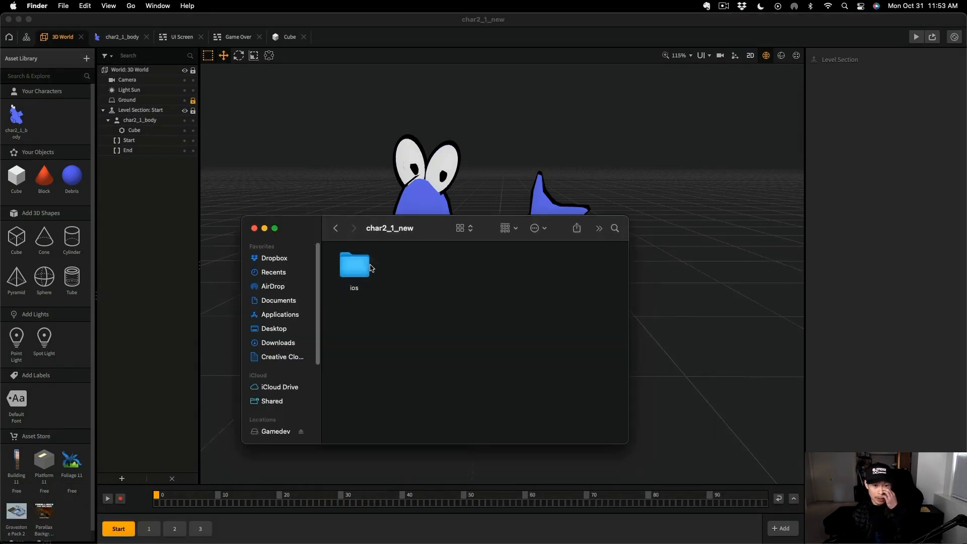
pyautogui.doubleClick(355, 264)
pyautogui.rightClick(476, 271)
pyautogui.moveTo(504, 287)
pyautogui.click(655, 288)
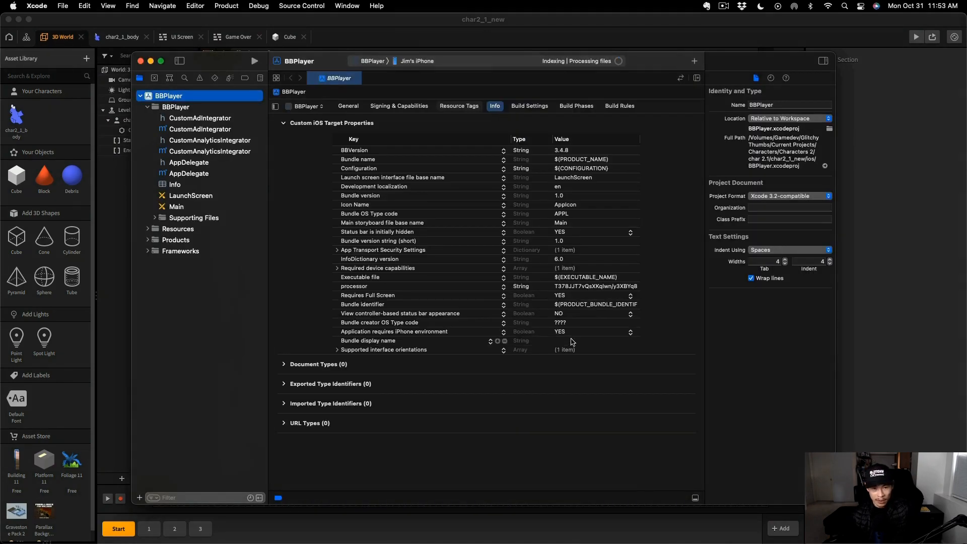
# Step: Set the BBPlayer target's Bundle display name to char 2.1
pyautogui.click(573, 341)
pyautogui.click(571, 339)
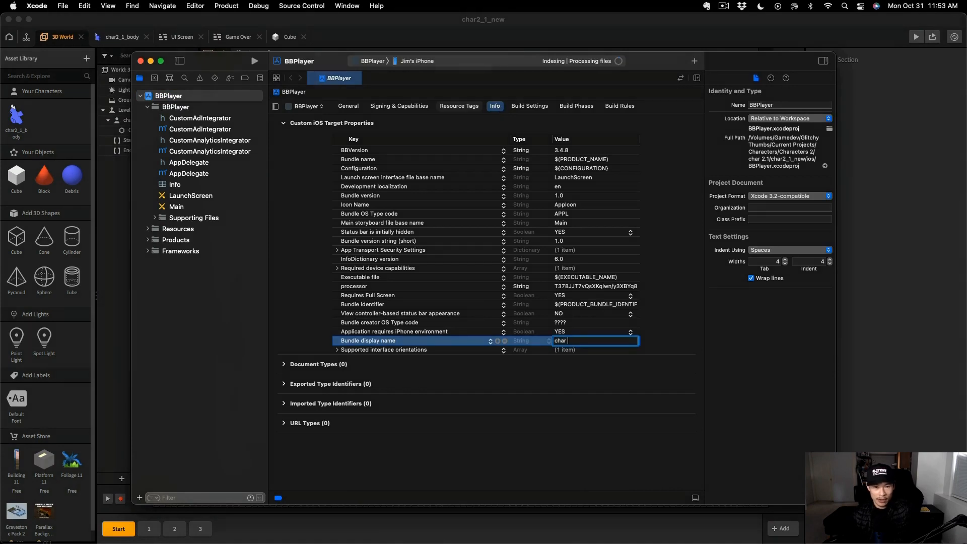
pyautogui.write('char 2.1')
# Step: Assign the developer's individual non-personal team for signing the BBPlayer target
pyautogui.click(399, 106)
pyautogui.click(489, 180)
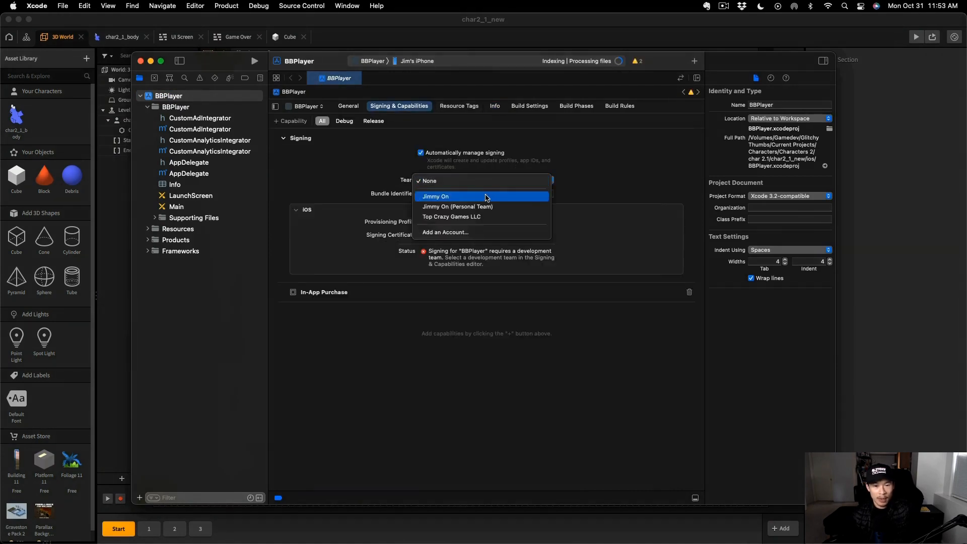
pyautogui.click(486, 196)
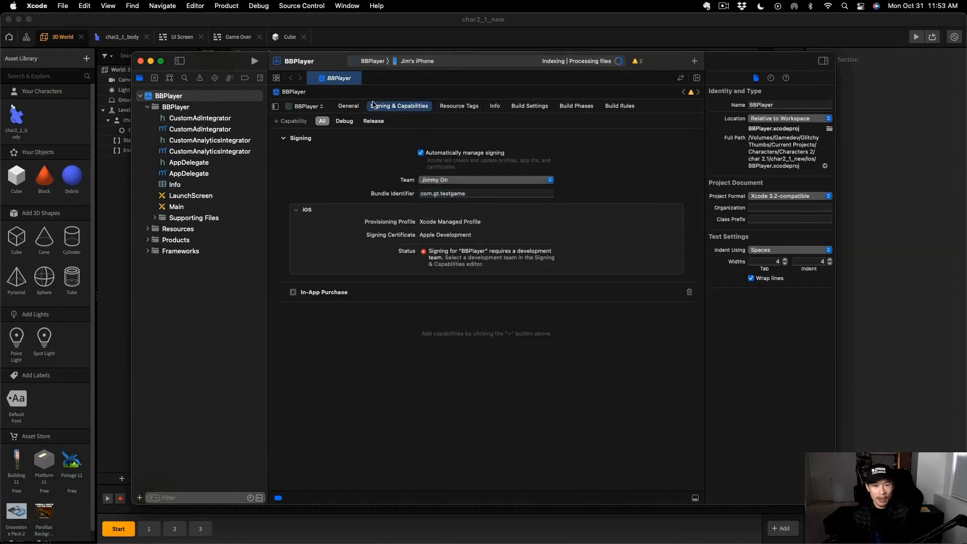
# Step: Change the bundle identifier to com.gt.testgame2.1 and build and run BBPlayer on the connected iPhone
pyautogui.click(460, 194)
pyautogui.write('1.2')
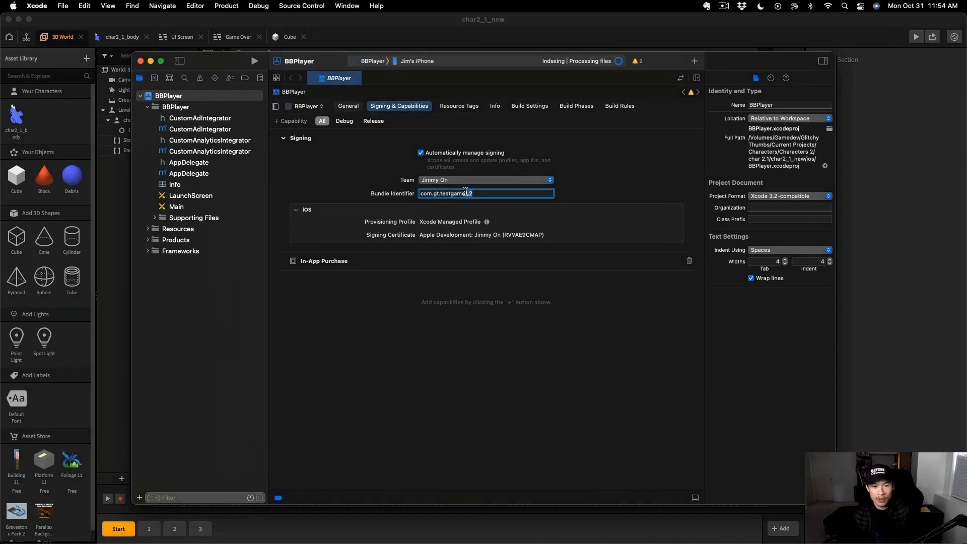
pyautogui.write('.')
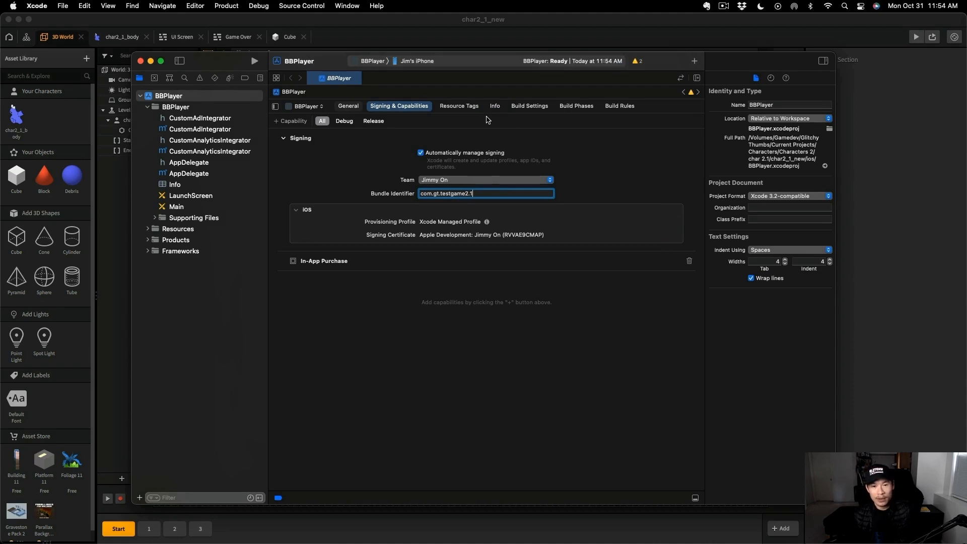
pyautogui.click(254, 61)
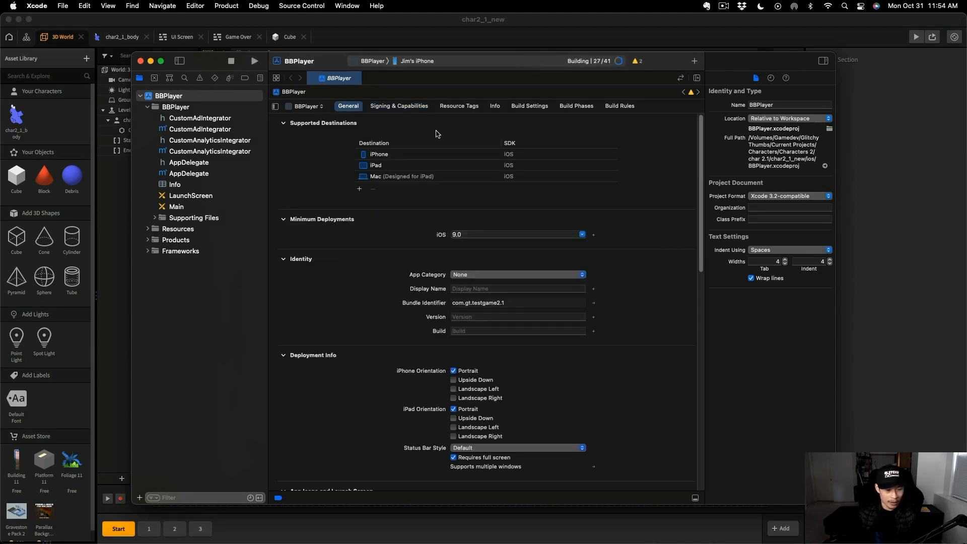